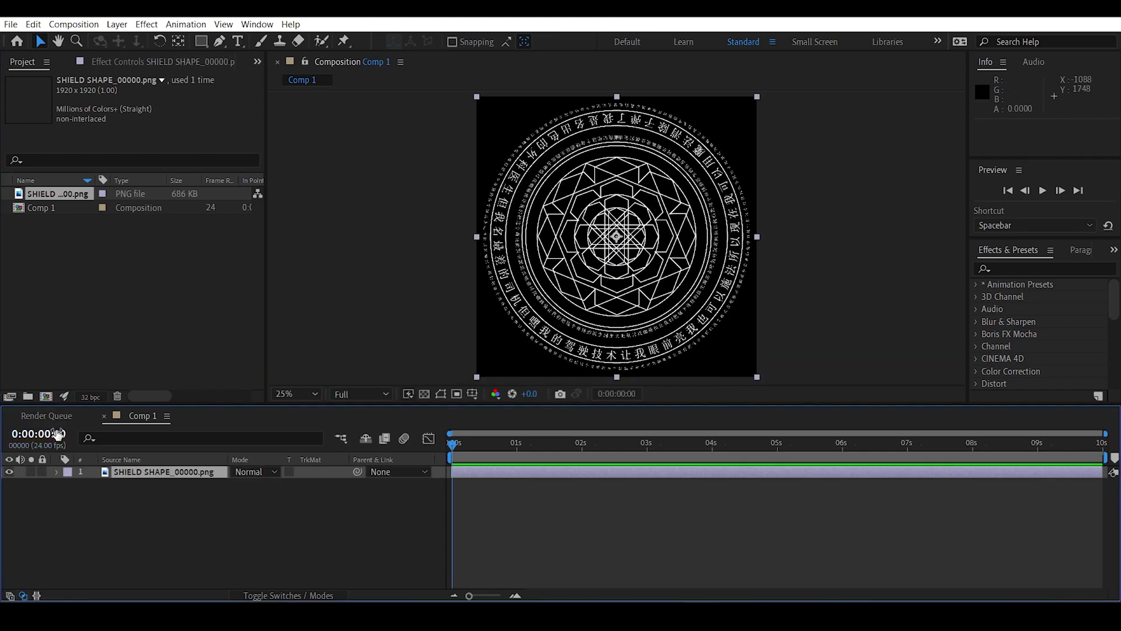
- Create a black solid layer at the 1920 x 1920 px comp size and hide it so the shield artwork shows
left_click(145, 520)
right_click(146, 519)
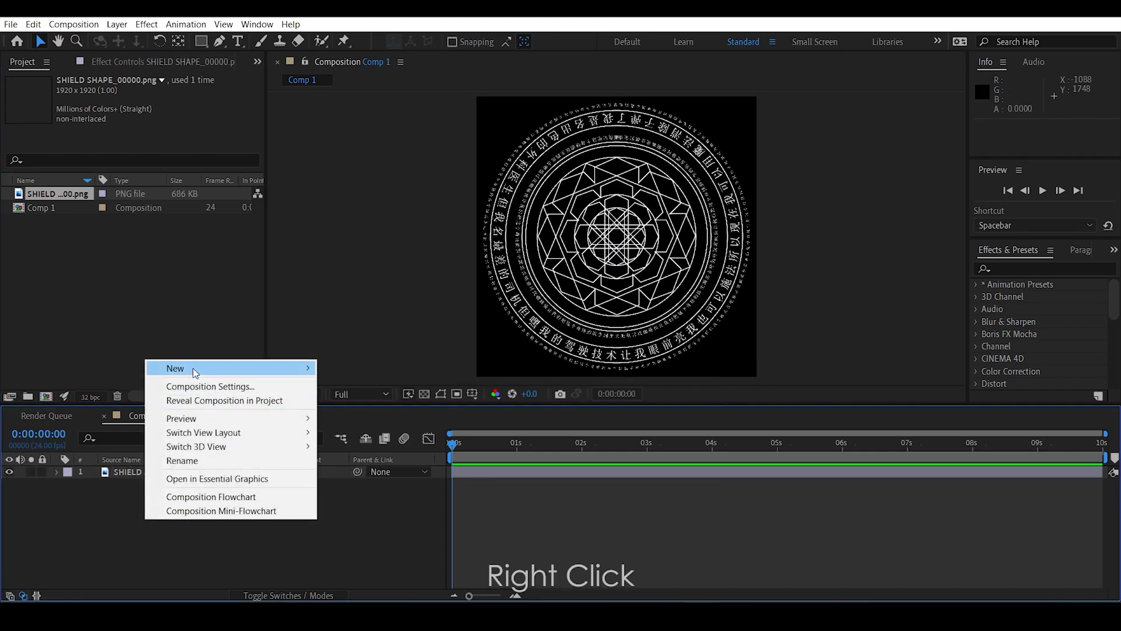
mouse_move(208, 367)
left_click(370, 398)
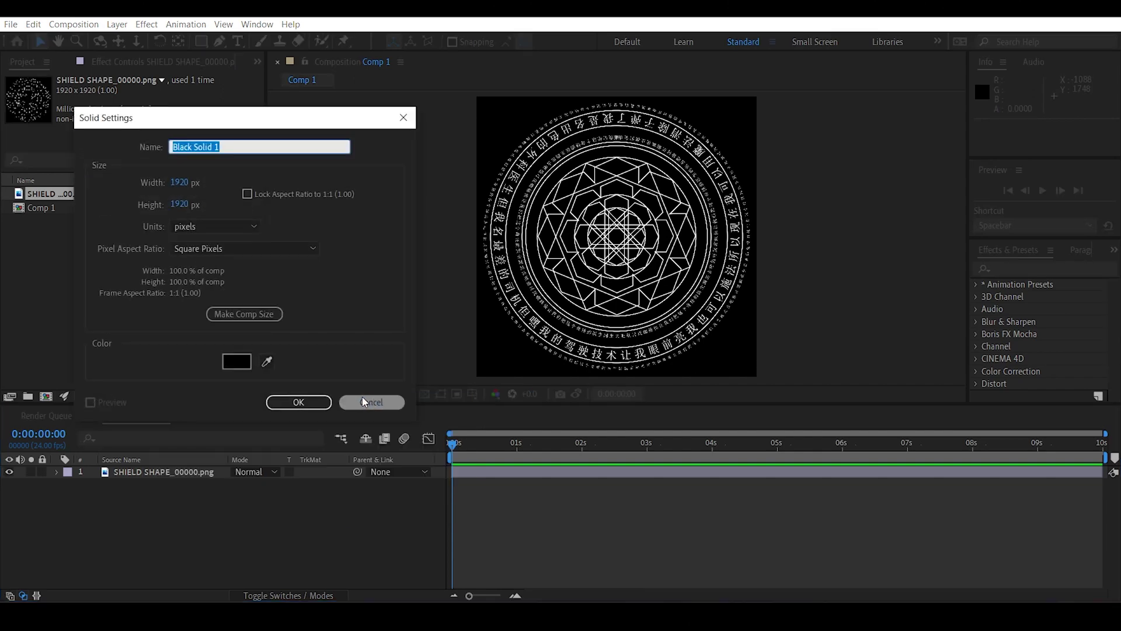
left_click(298, 401)
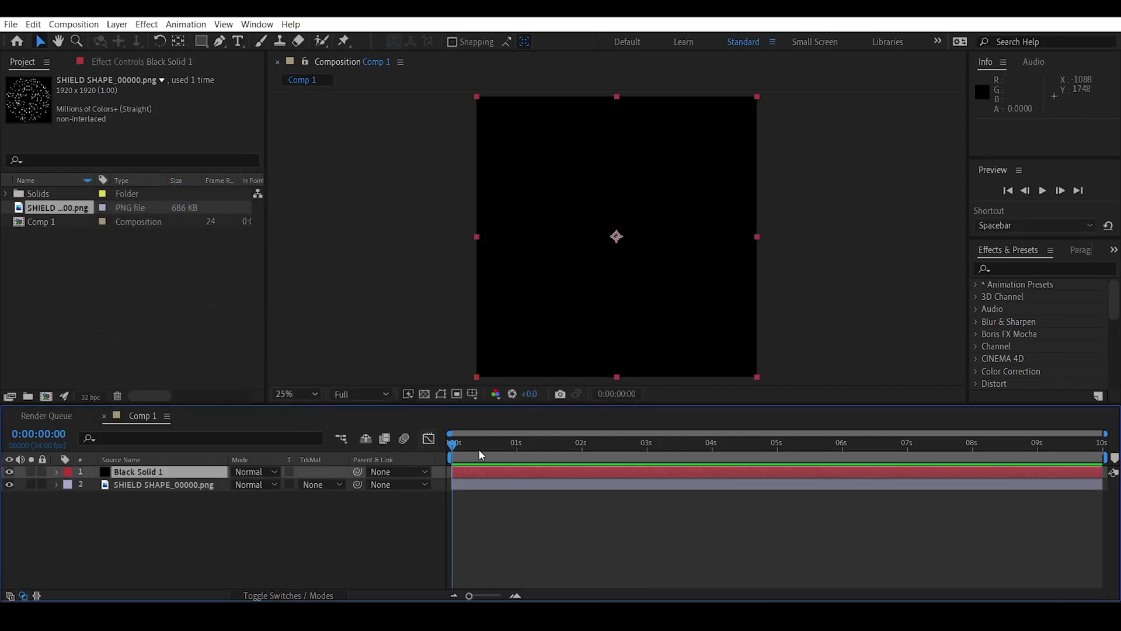
left_click(10, 472)
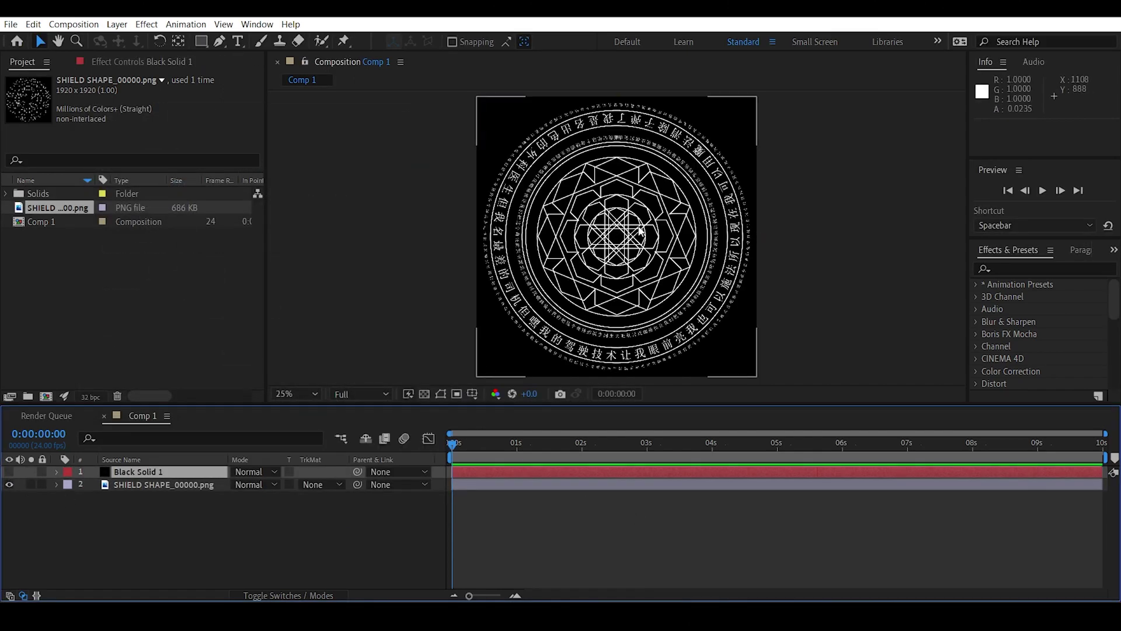
- Add a full-size ellipse mask to the hidden black solid and turn on mask path visibility in the viewer
key("period")
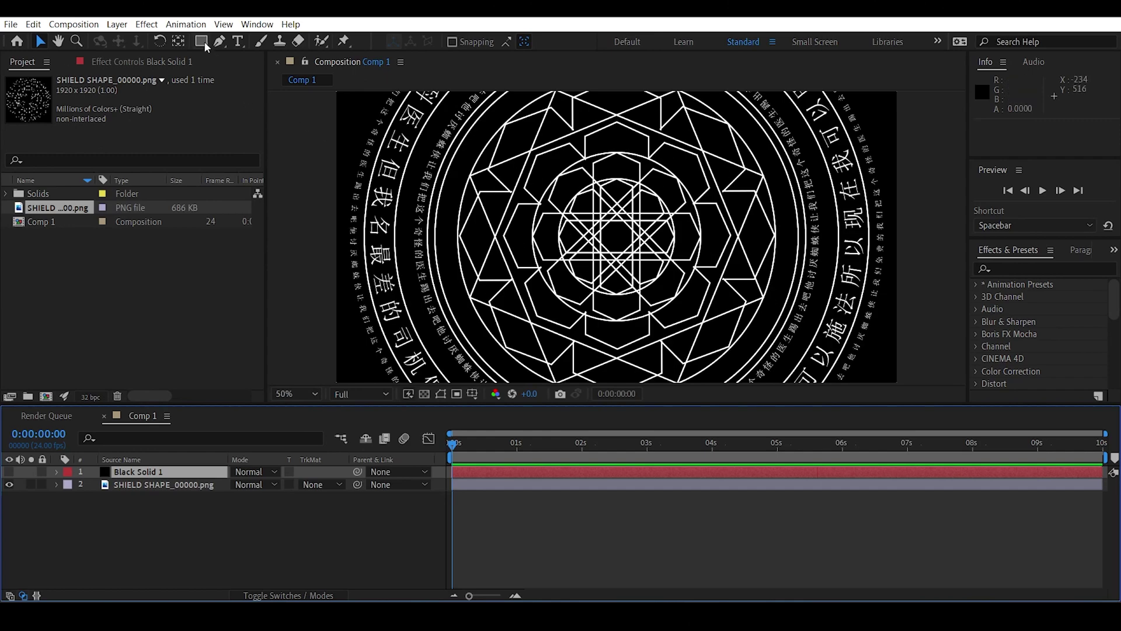
left_click_drag(205, 46, 260, 73)
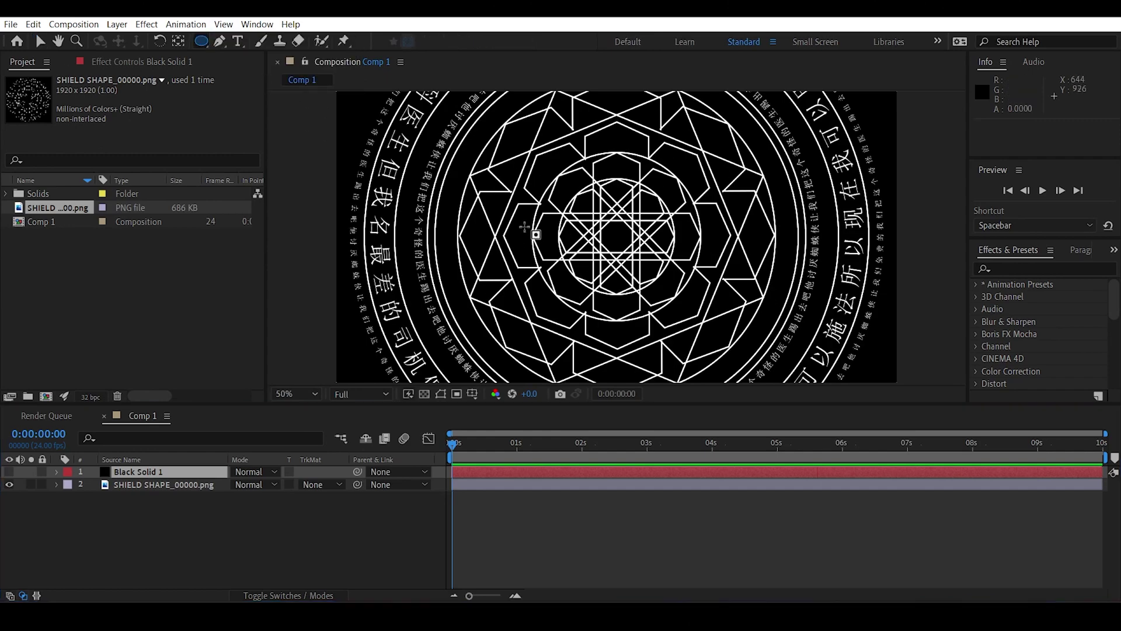
key("comma")
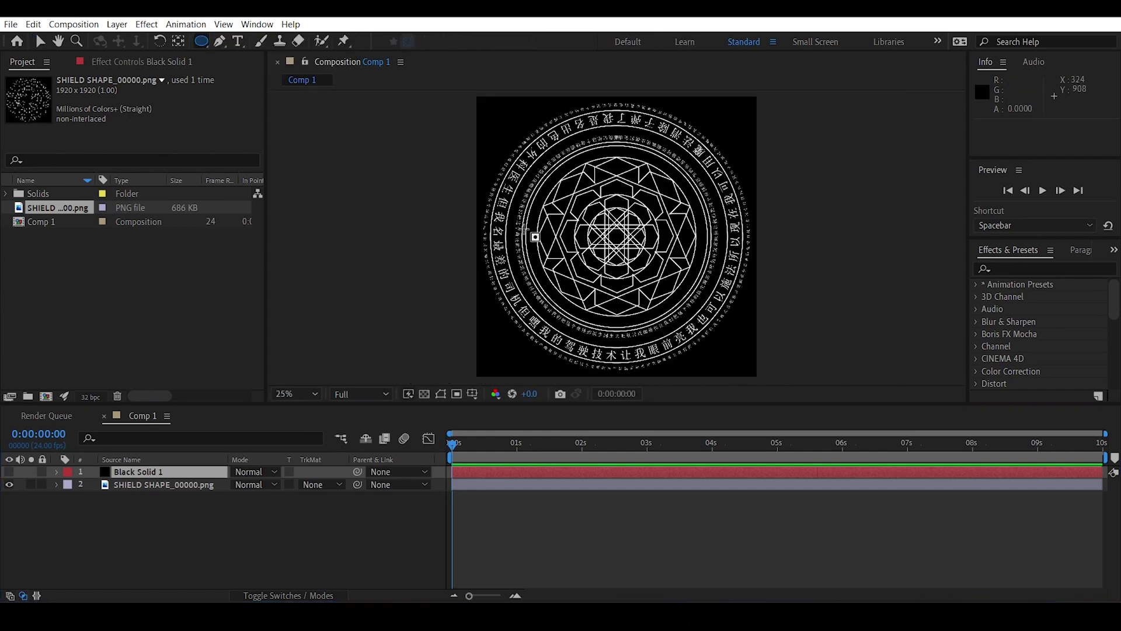
double_click(202, 41)
key("v")
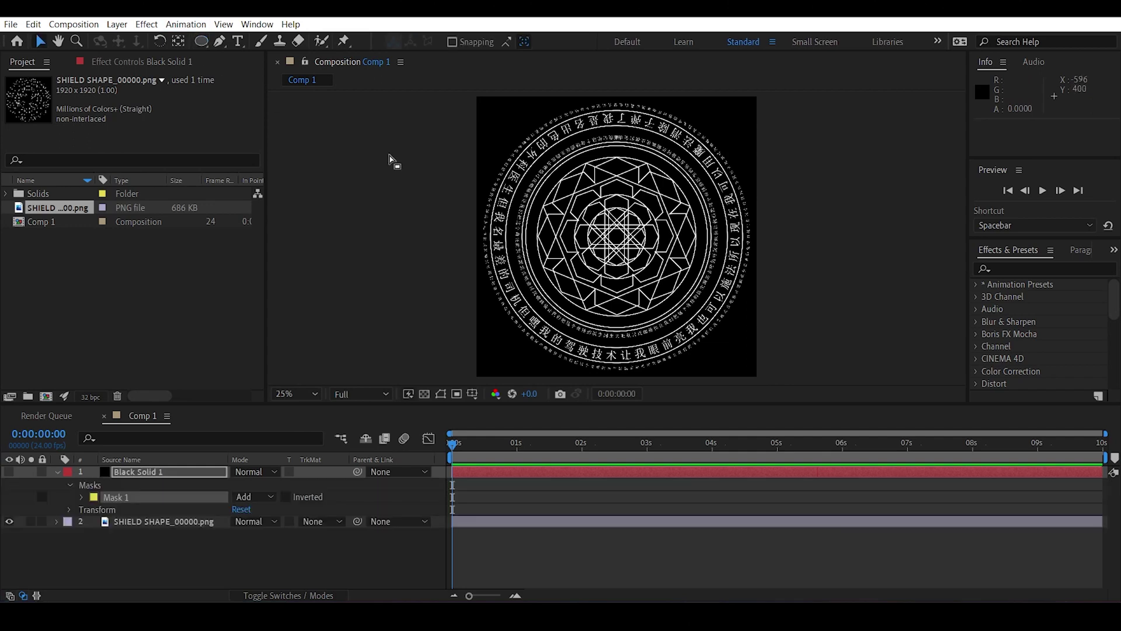
left_click(162, 476)
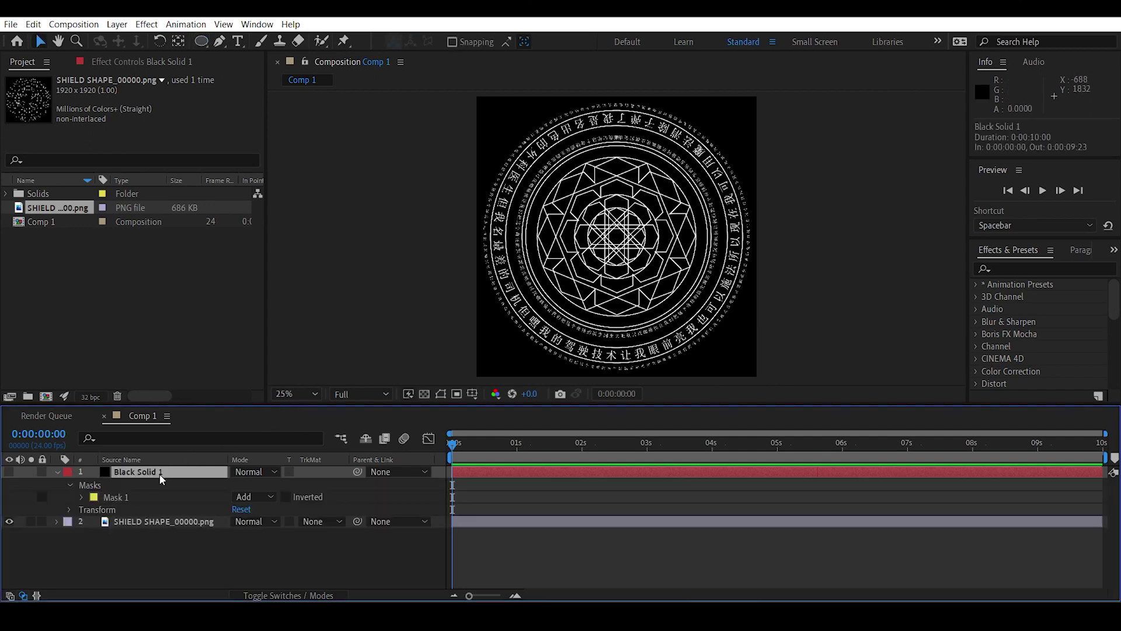
left_click(440, 394)
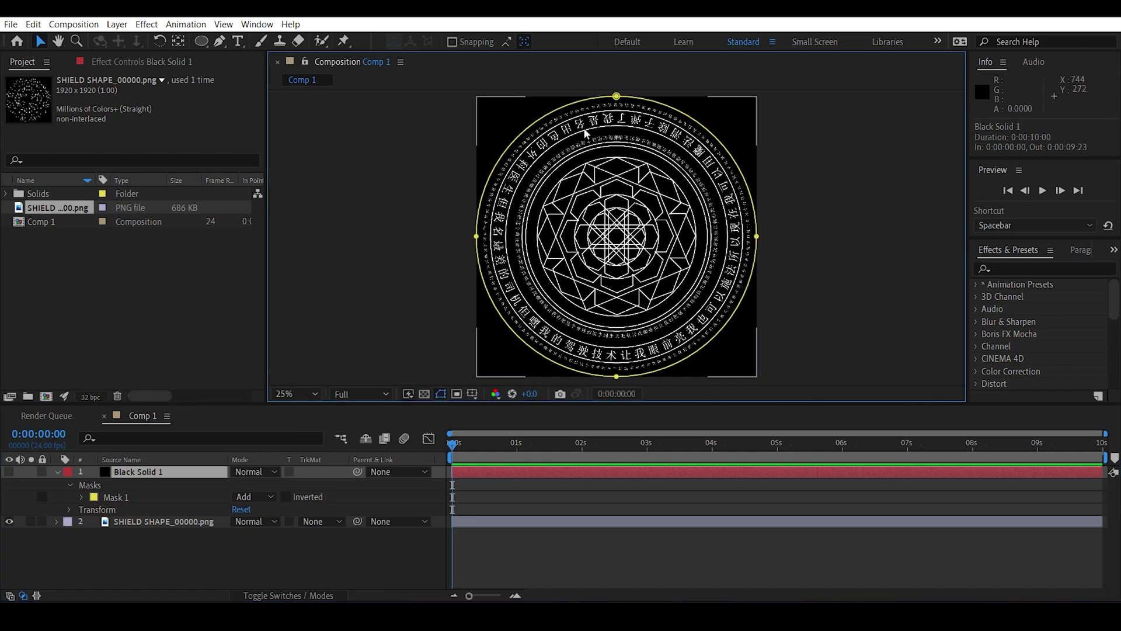
- Scale the ellipse mask about its centre to about 20.8%, fine-tuning it to fit the shield's innermost circle
double_click(618, 97)
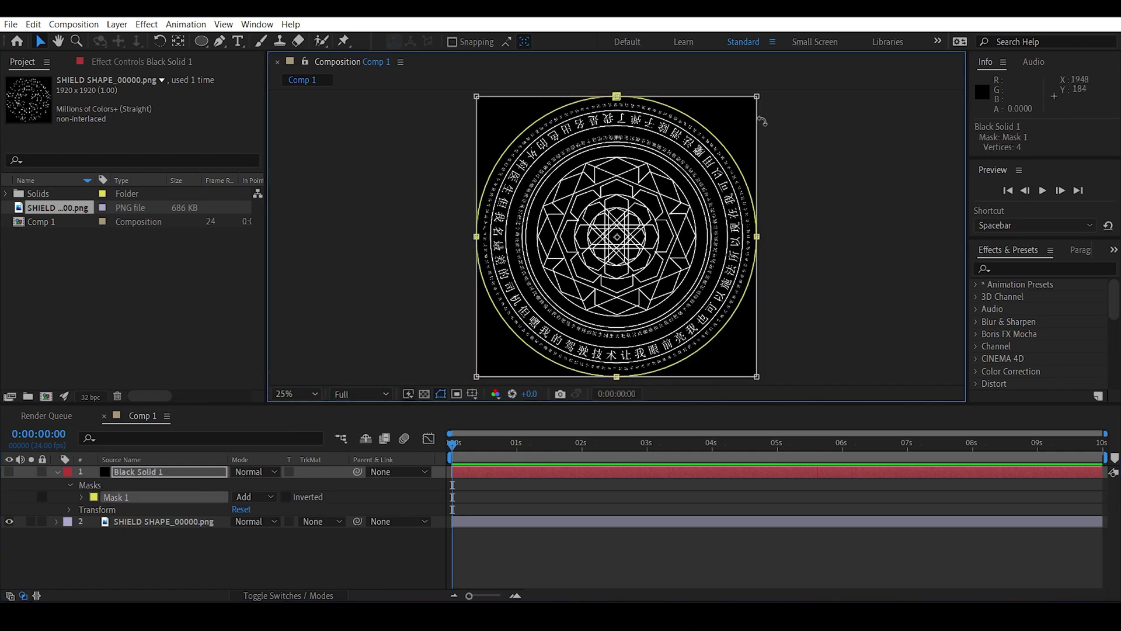
left_click_drag(758, 96, 656, 213)
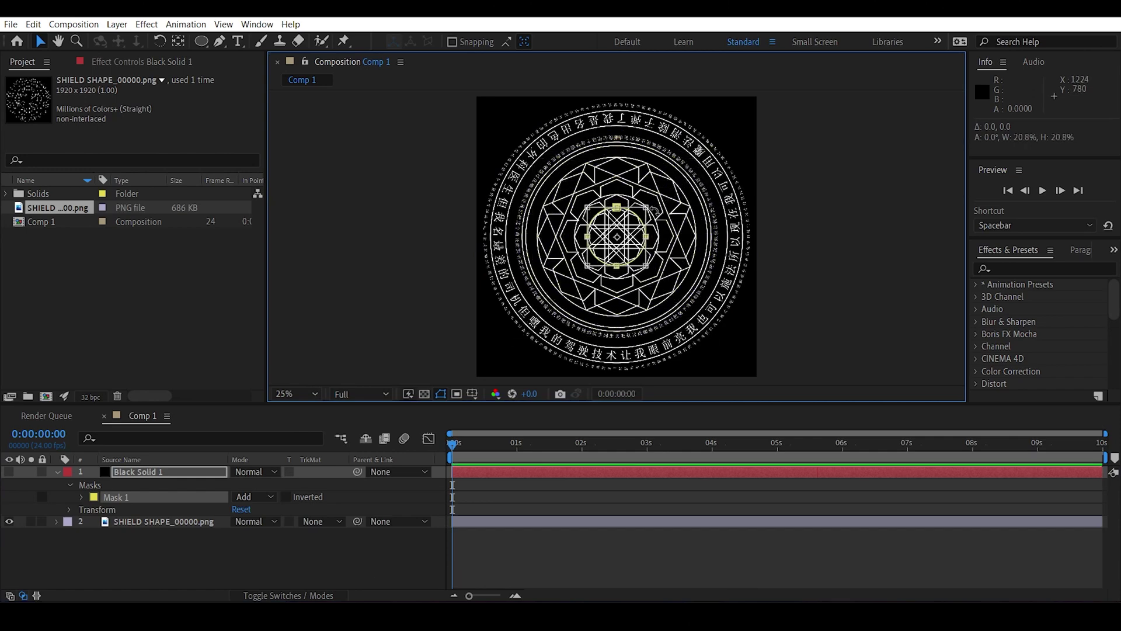
key("period")
key("period")
key("period")
key("period")
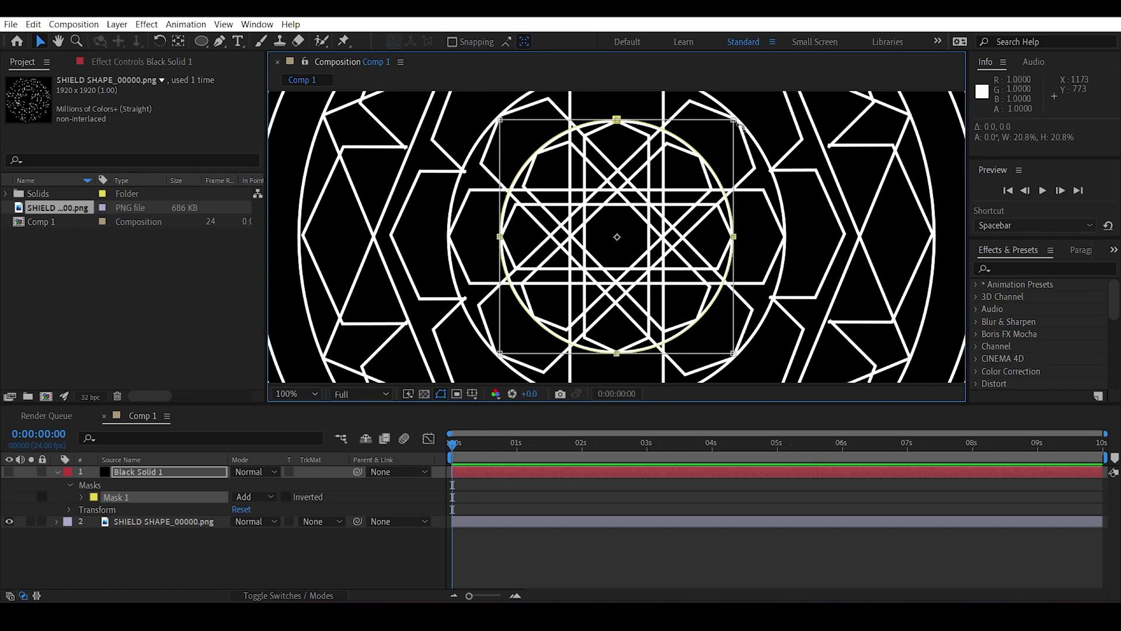
left_click_drag(730, 121, 732, 121)
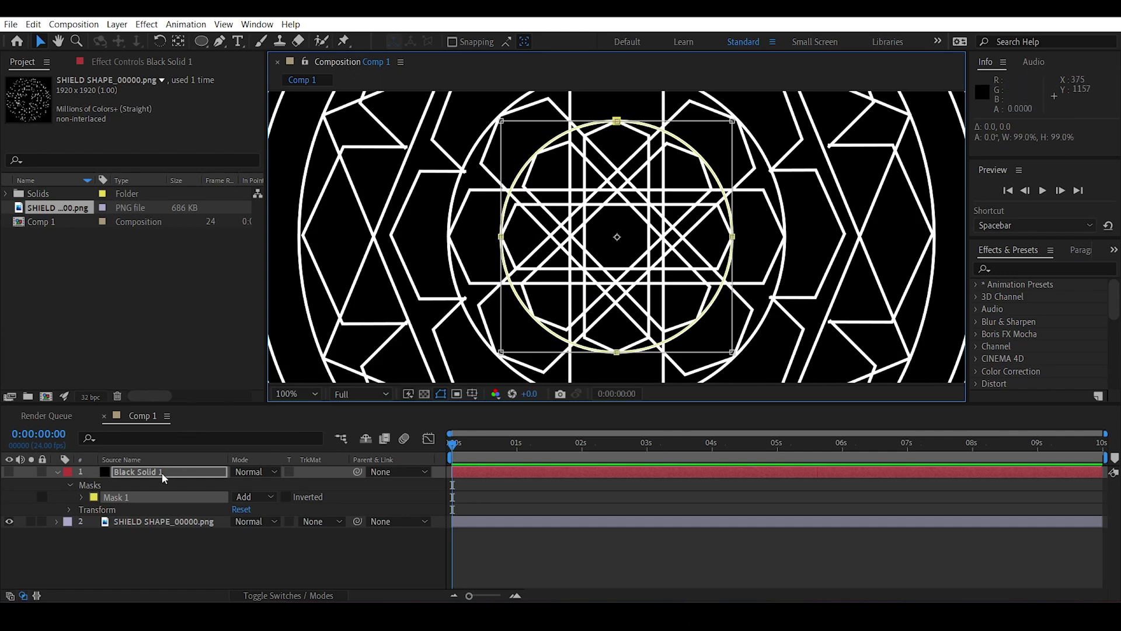
- Draw a closed six-point Pen tool mask on the black solid, tracing the vertical elongated hexagon inside the innermost circle
left_click(220, 41)
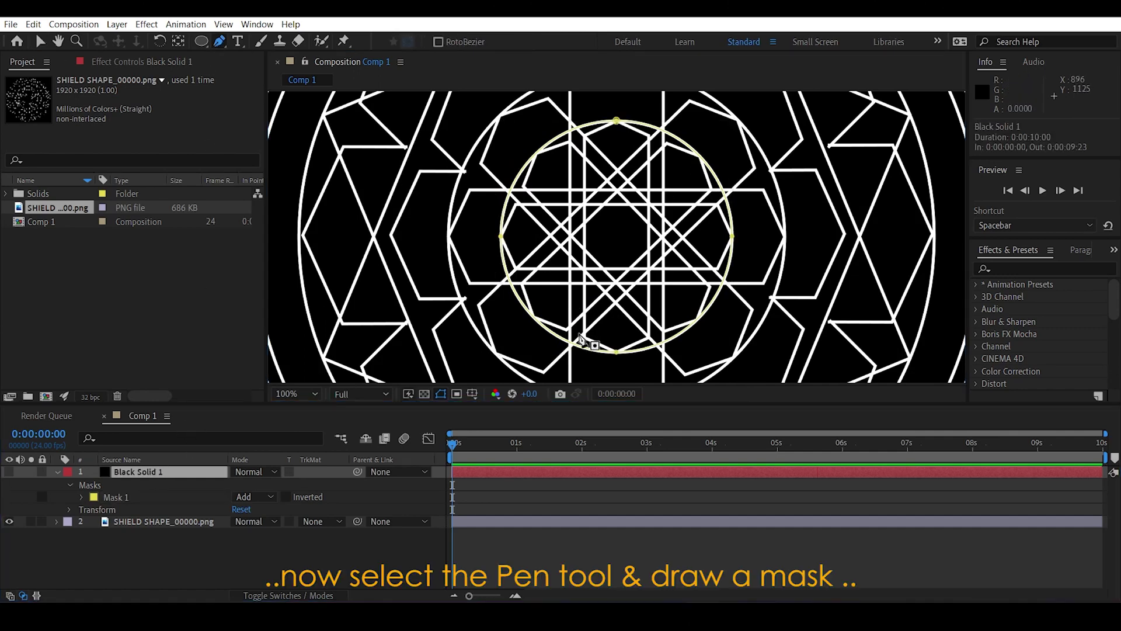
left_click(584, 338)
left_click(586, 134)
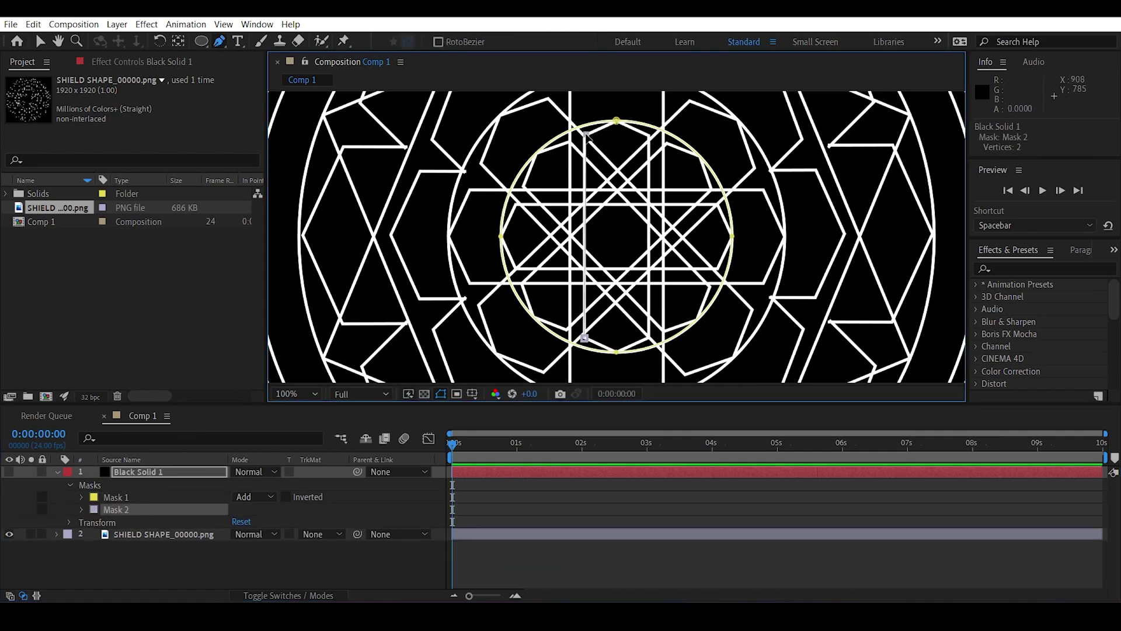
left_click(649, 136)
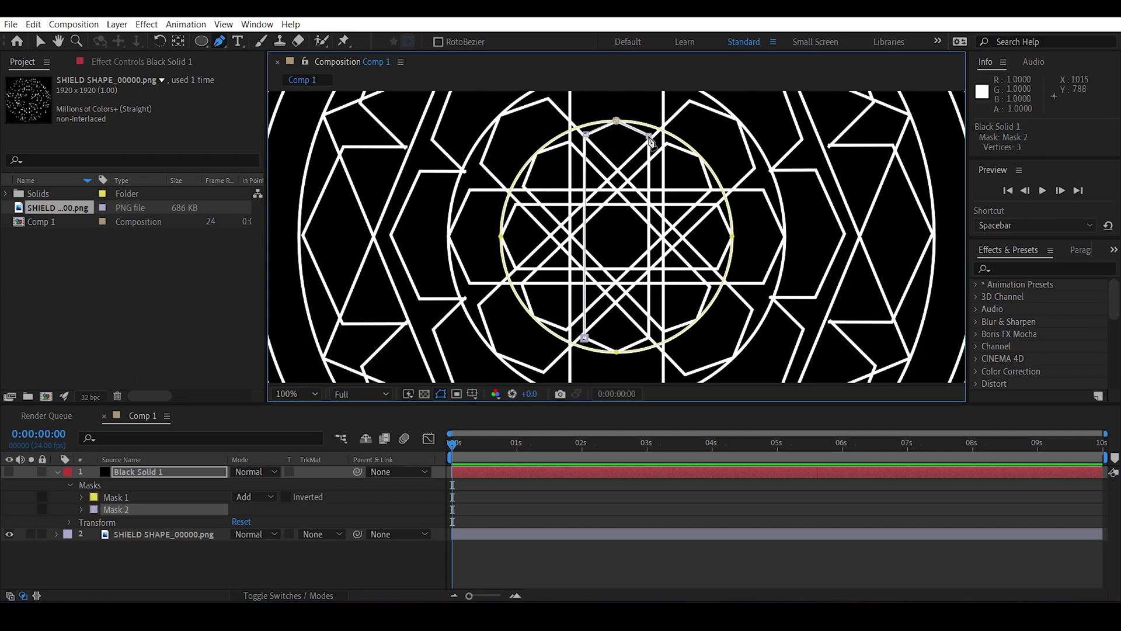
left_click(650, 337)
left_click(616, 352)
left_click(585, 338)
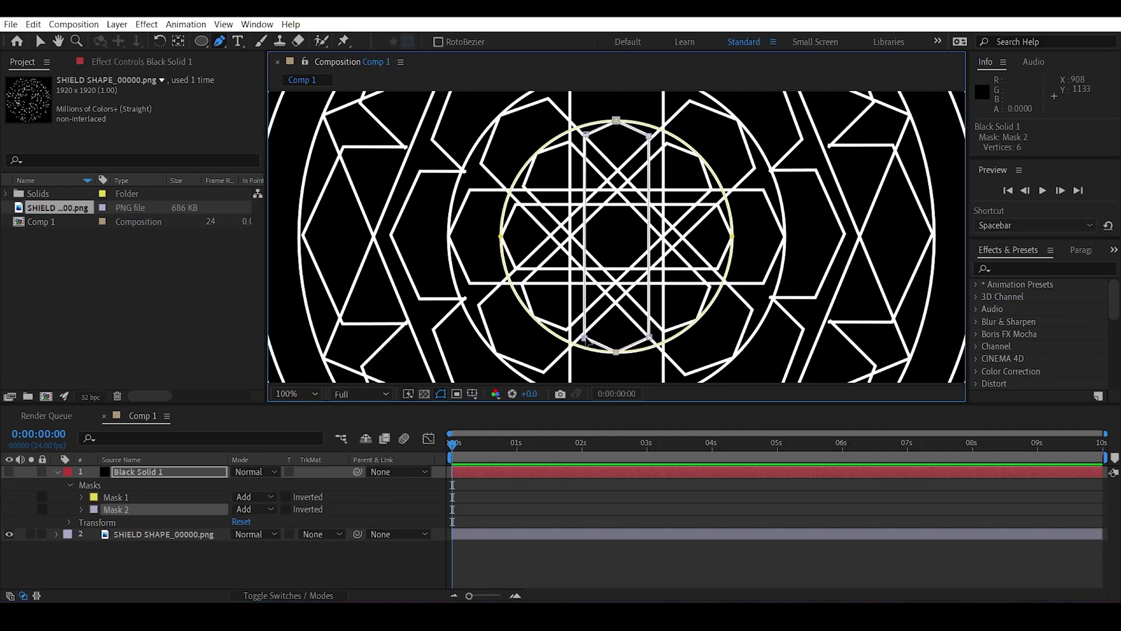
- Draw a closed Pen mask tracing the horizontal elongated hexagon inside the innermost circle
left_click(619, 204)
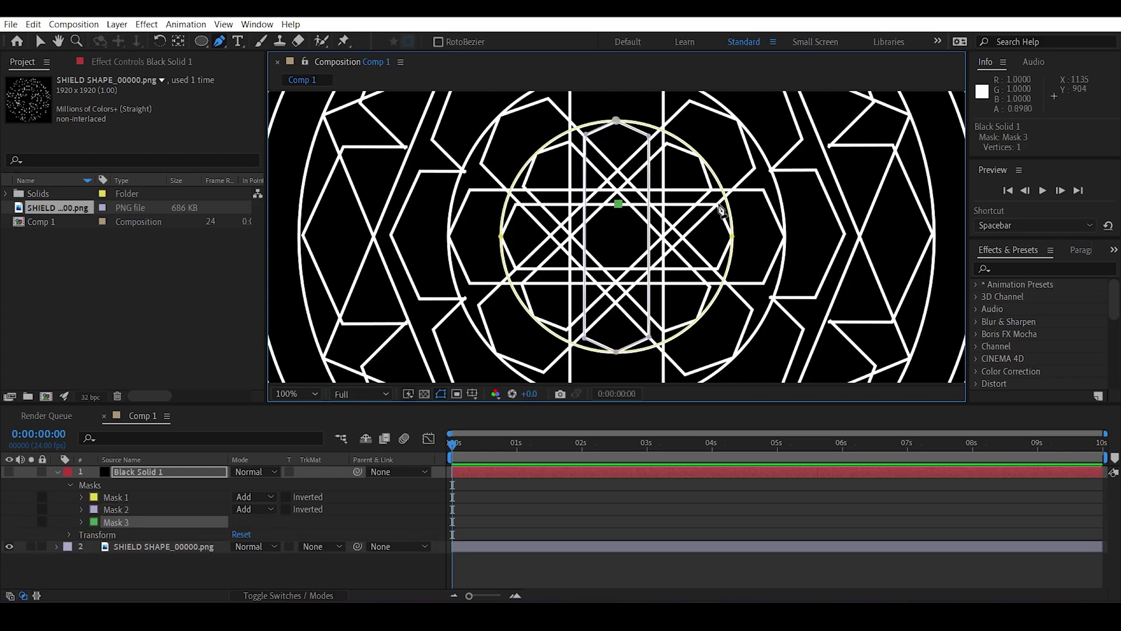
left_click(717, 204)
left_click(733, 236)
left_click(718, 269)
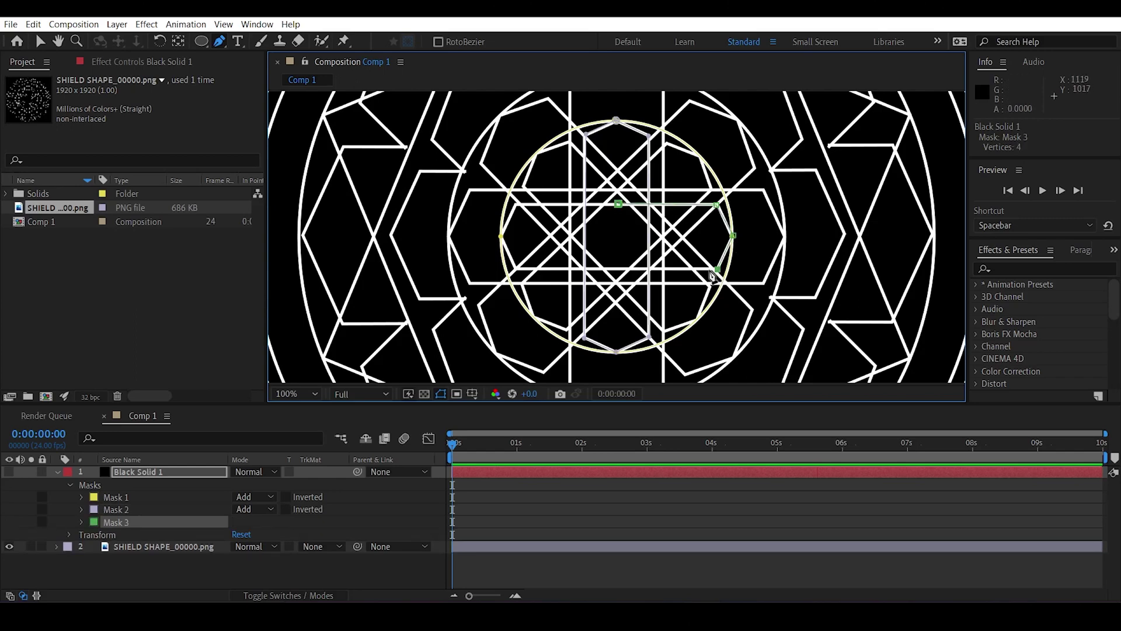
left_click(516, 268)
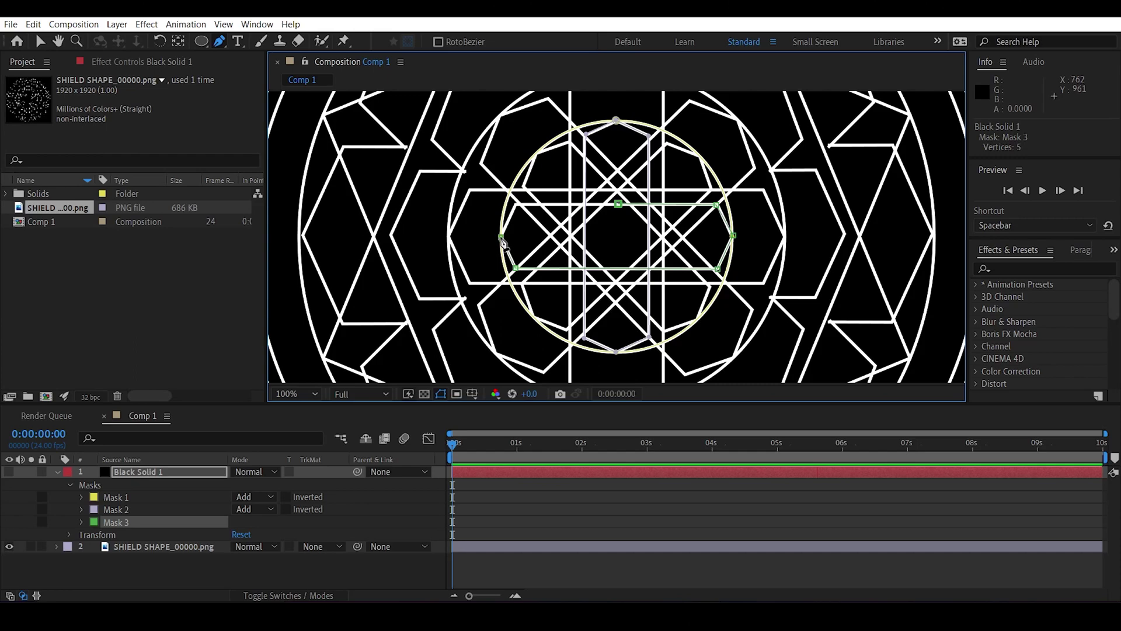
left_click(618, 204)
- Draw a closed six-point Pen mask tracing the inner diagonal hexagon that runs from upper left to lower right
left_click(571, 142)
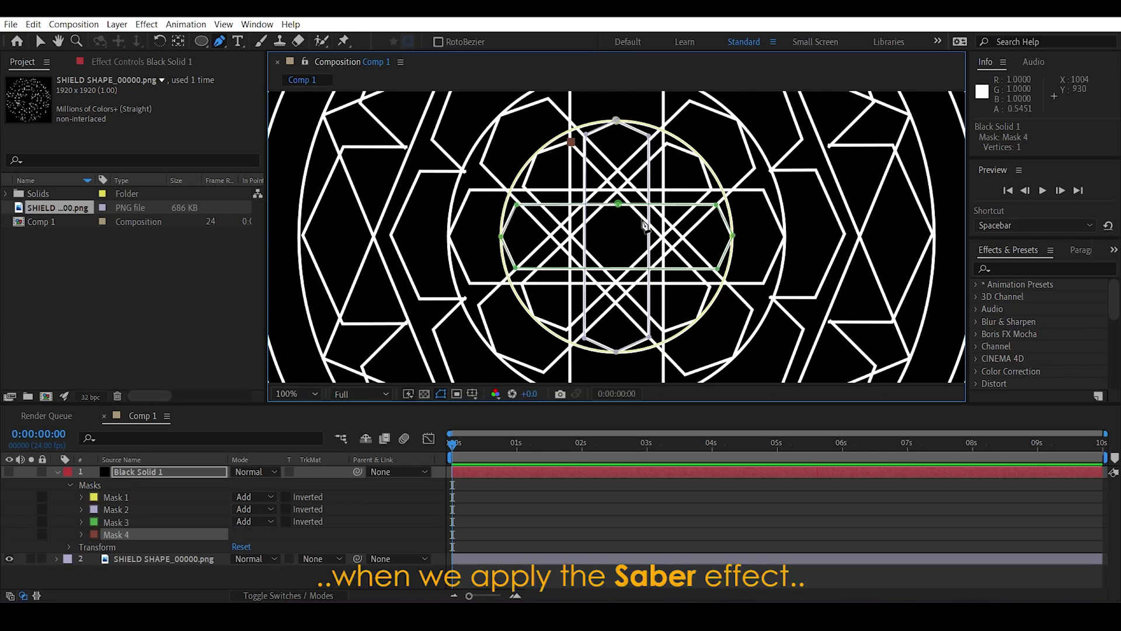
left_click(709, 287)
left_click(697, 319)
left_click(664, 330)
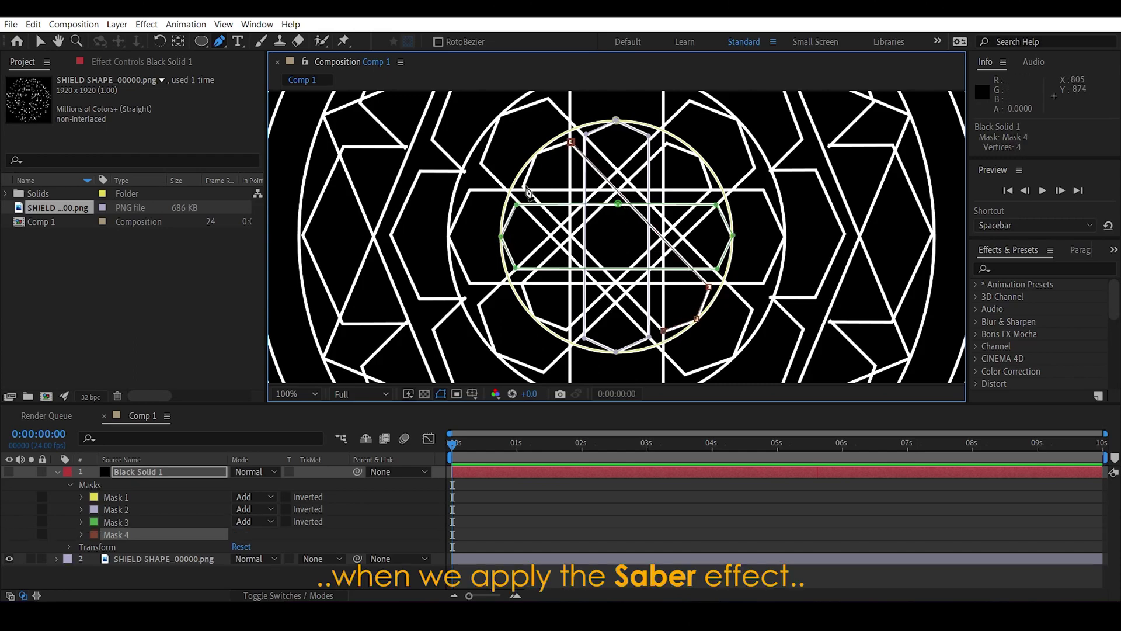
left_click(527, 186)
left_click(535, 153)
left_click(571, 141)
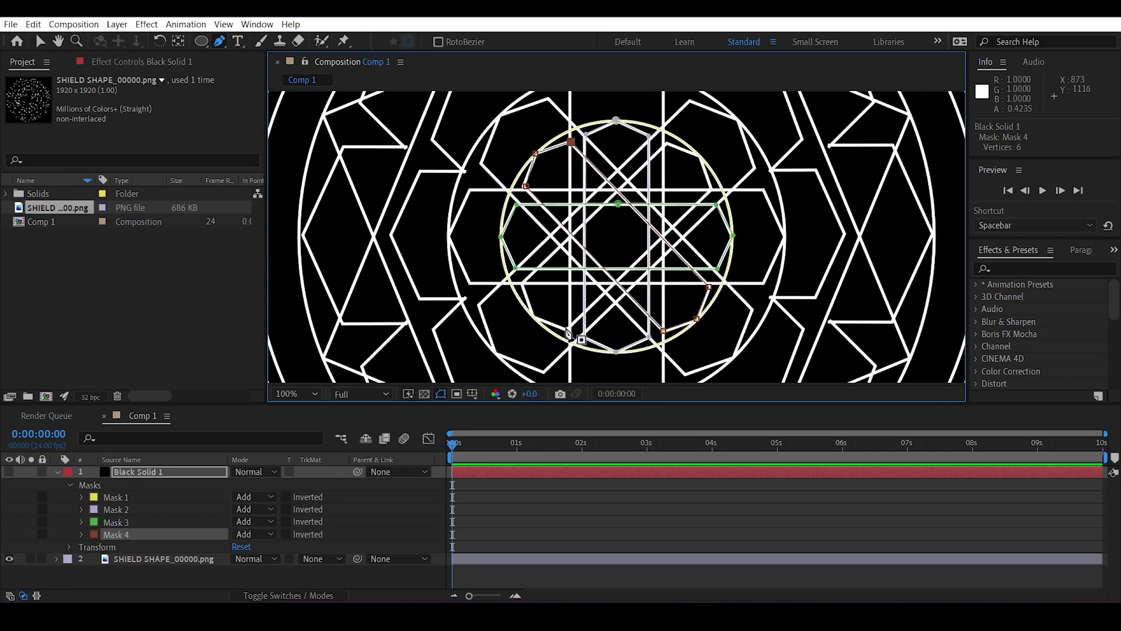
- Draw a closed six-point Pen mask tracing the inner diagonal hexagon that runs from upper right to lower left
left_click(711, 189)
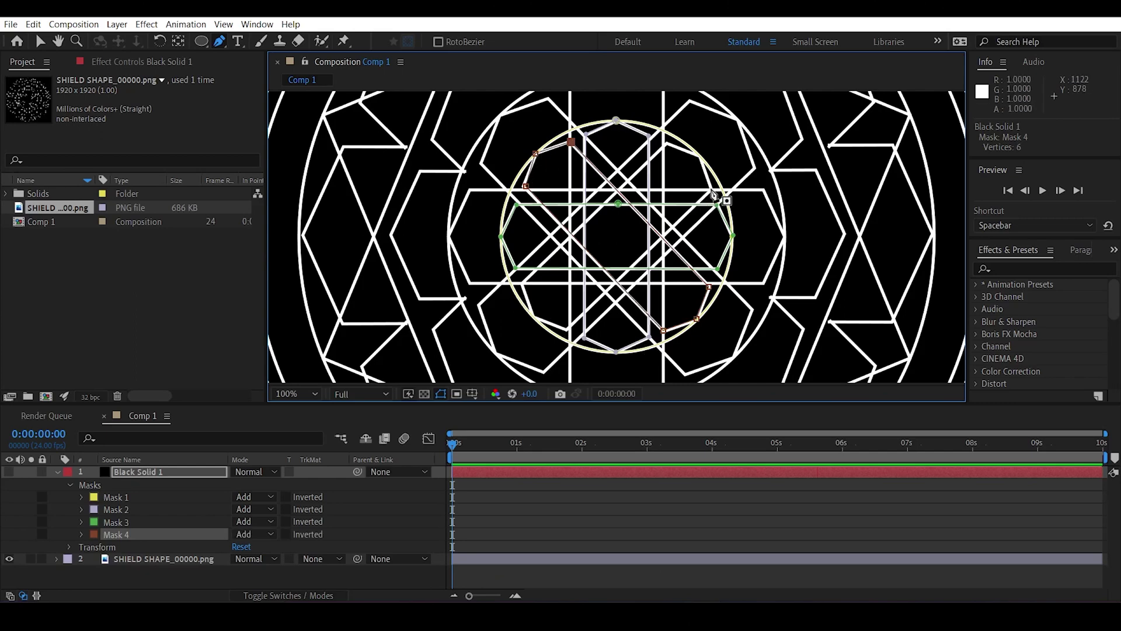
left_click(566, 329)
left_click(523, 285)
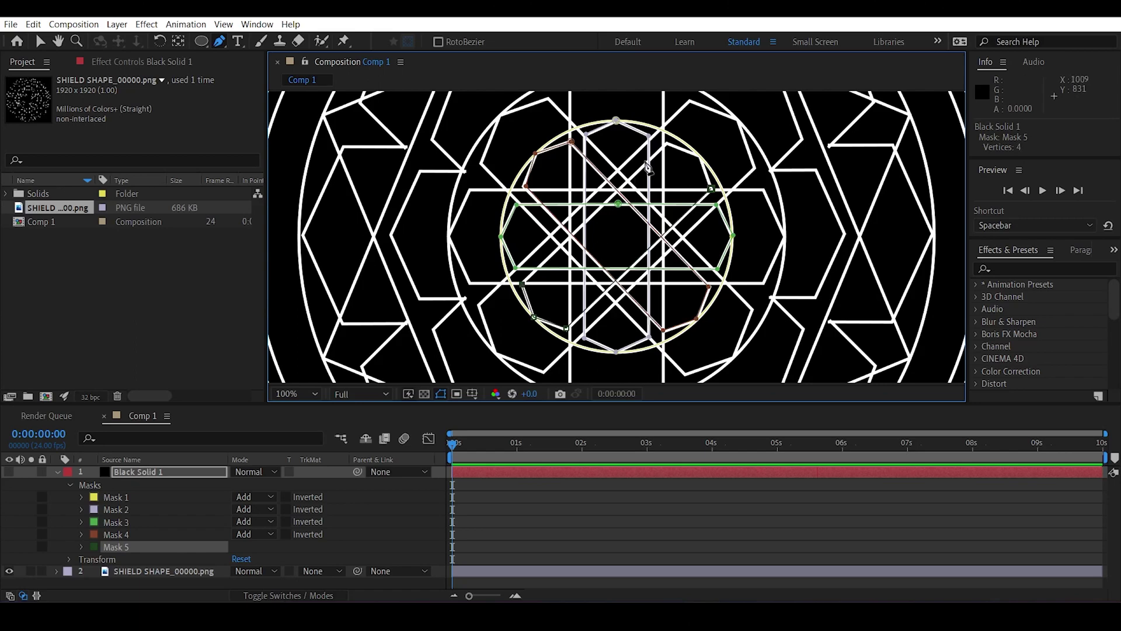
left_click(669, 146)
left_click(700, 155)
left_click(711, 189)
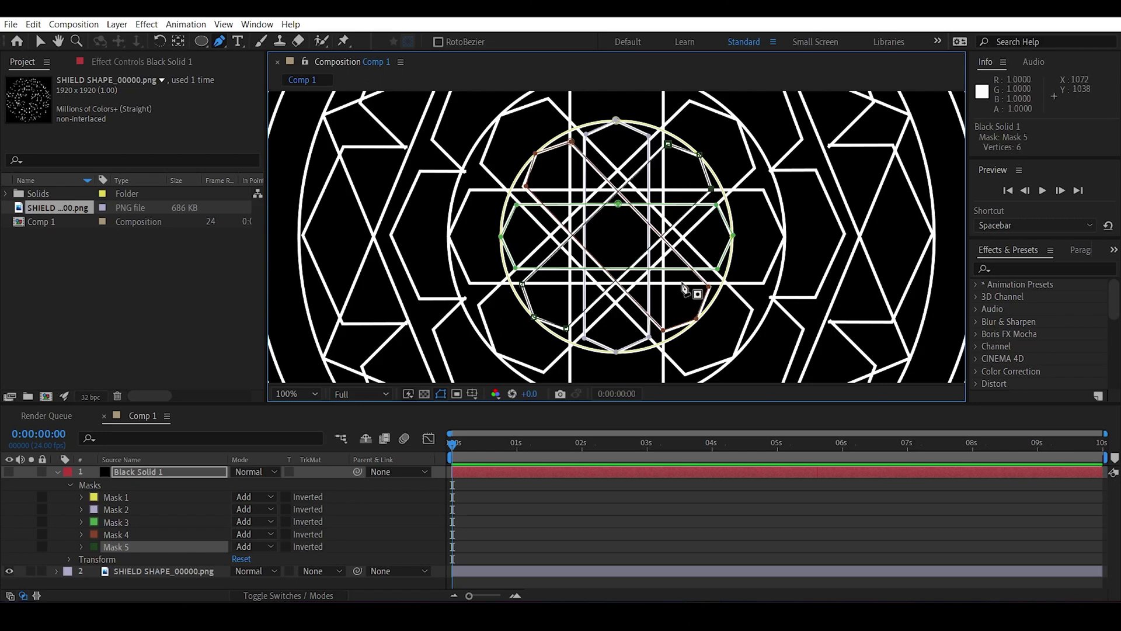
- Duplicate all five masks on the black solid and move the duplicates above the originals in the mask list
left_click(124, 496, "shift")
key("ctrl+d")
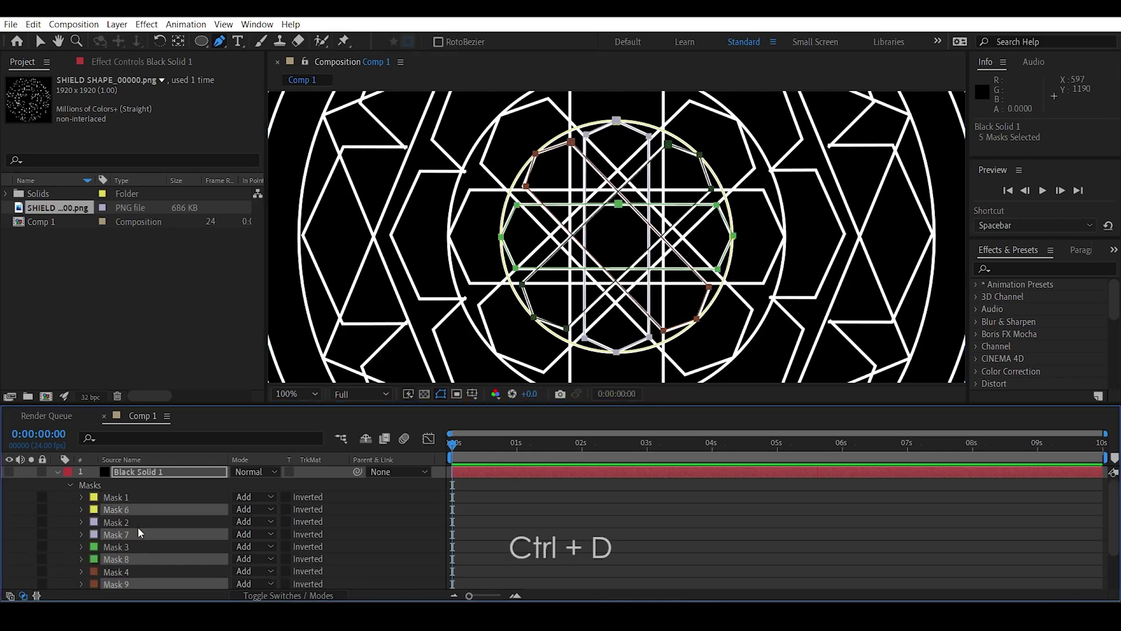
left_click_drag(138, 527, 134, 496)
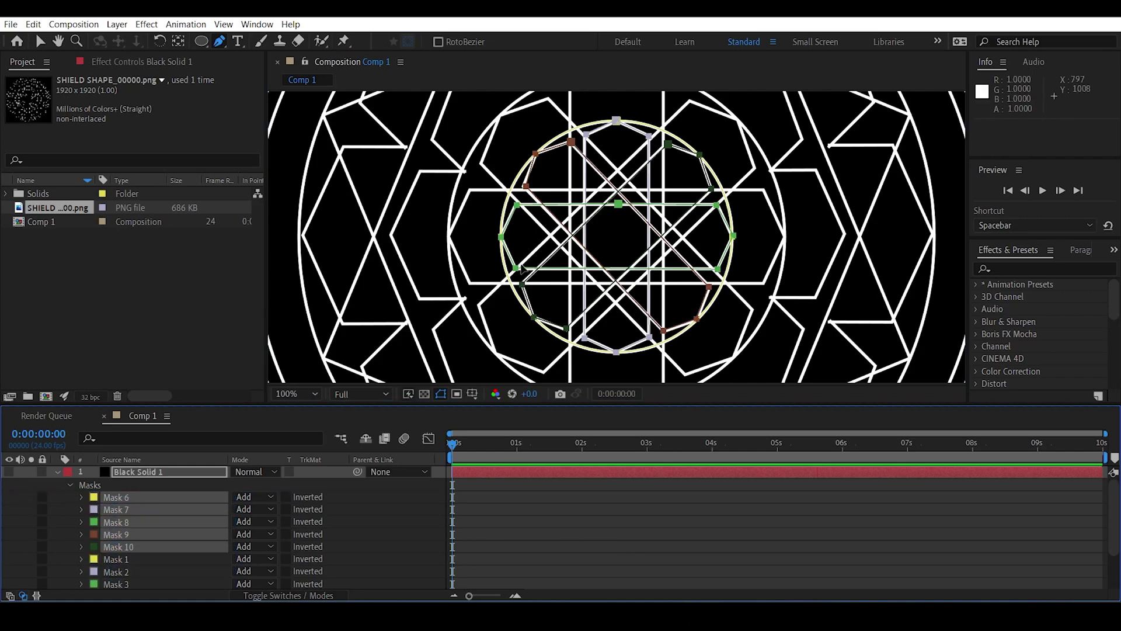
- Scale the five duplicated masks together about their centre to about 145.7% to fit the second circle
left_click(41, 42)
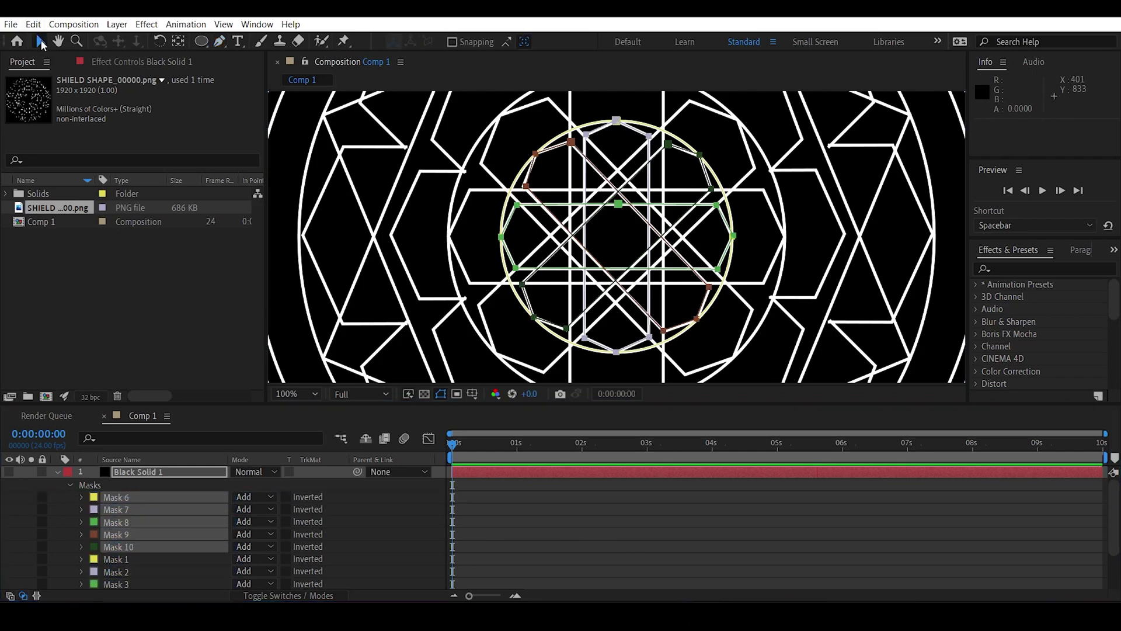
double_click(618, 121)
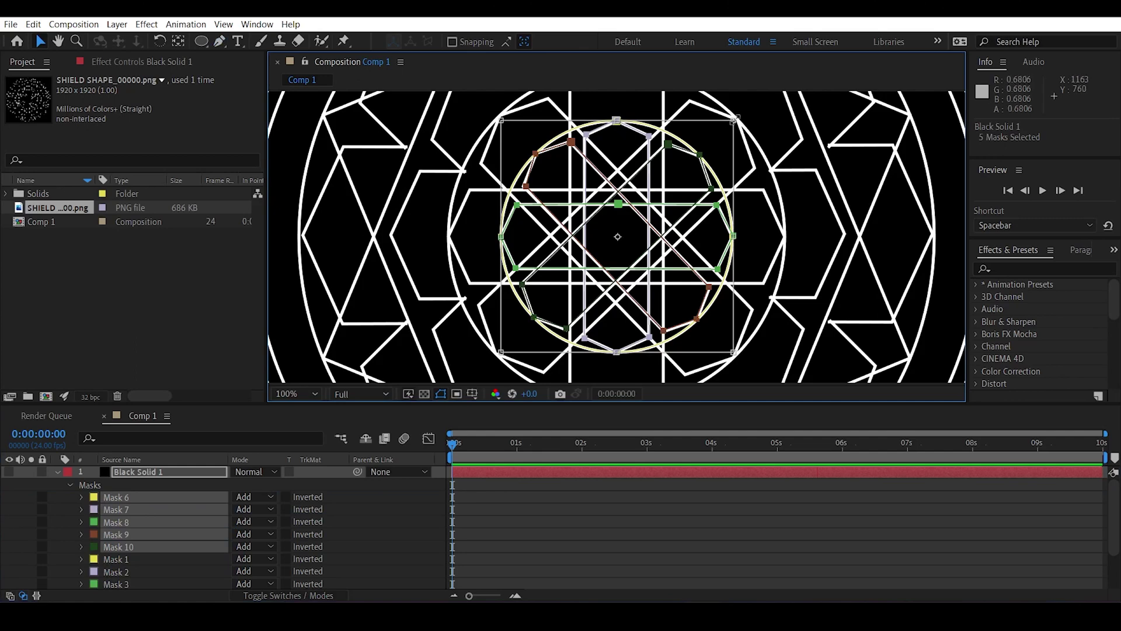
left_click_drag(736, 118, 783, 98)
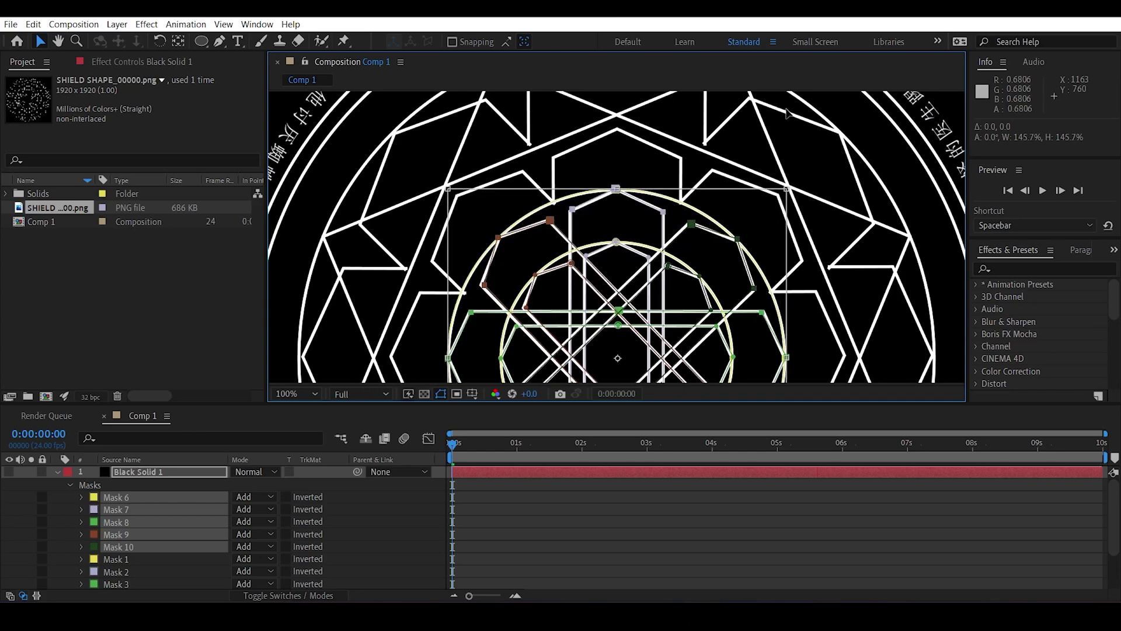
- Rotate the five enlarged masks together by 135°, apply the transform, and collapse the black solid's properties
scroll(628, 180, "down", 1)
left_click_drag(738, 203, 645, 325)
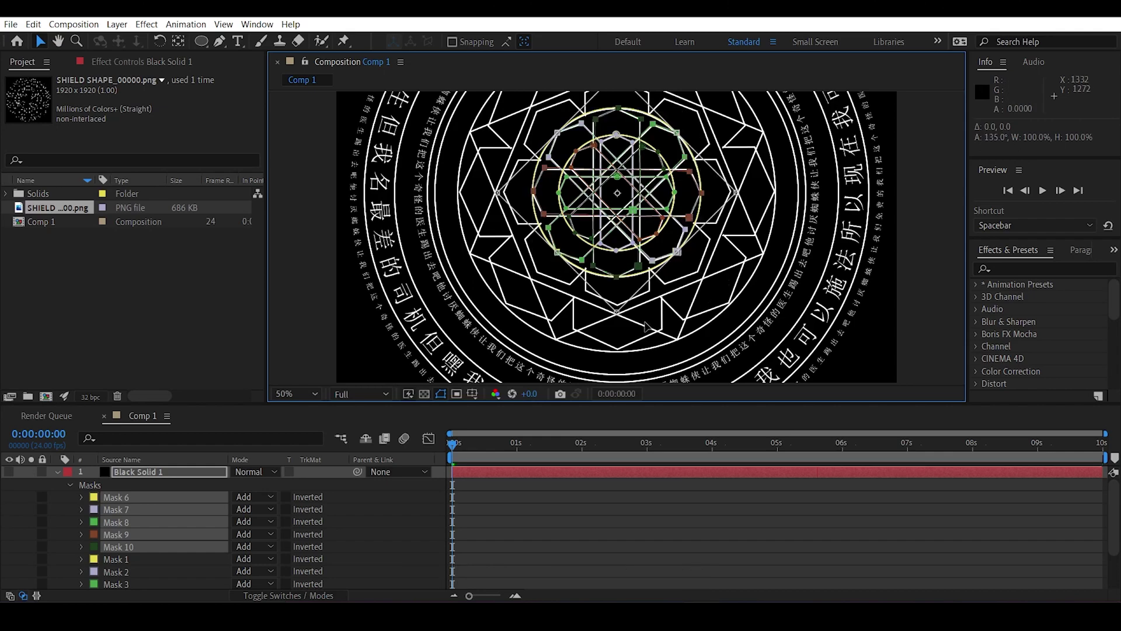
key("Return")
left_click_drag(700, 187, 691, 246)
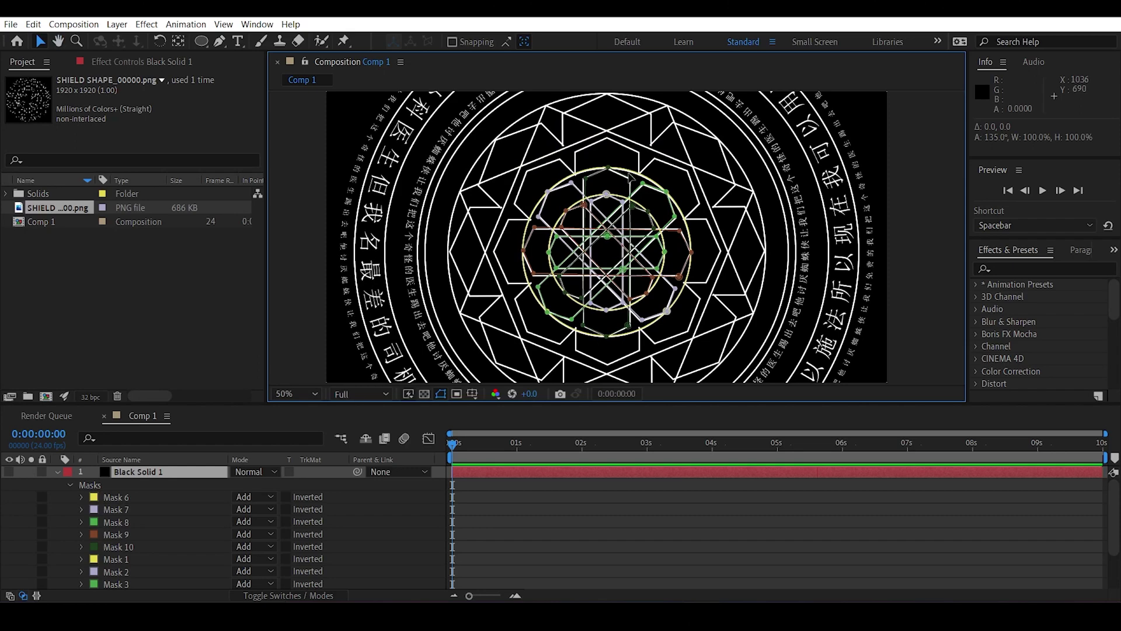
key("slash")
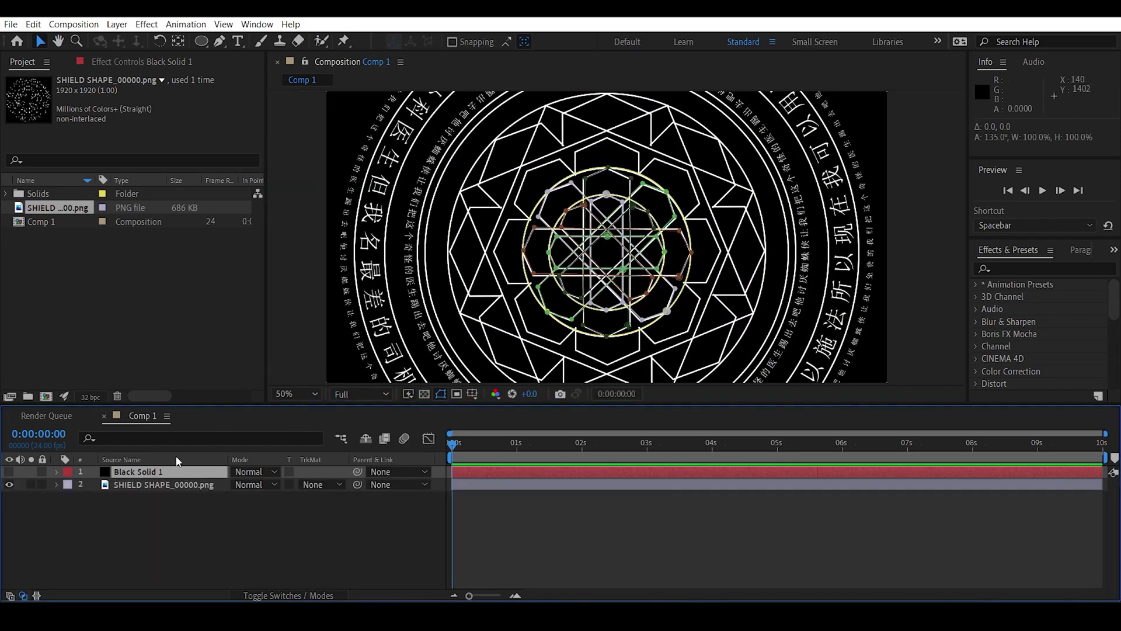
- Rename the black solid layer as INNER RING
key("Return")
type("INNER R")
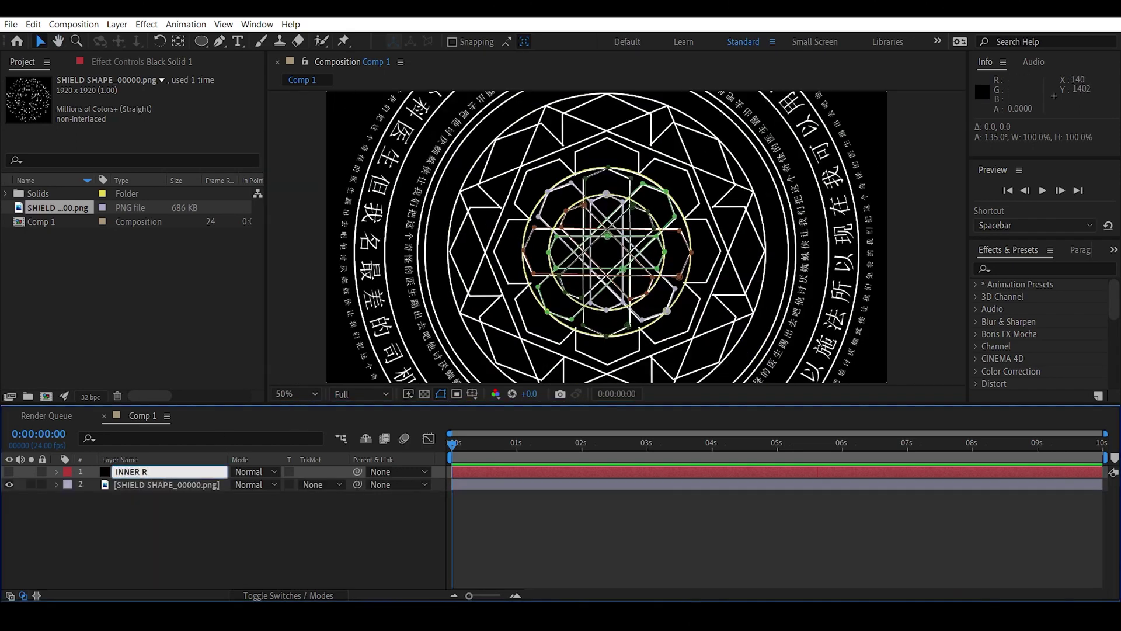
type("ING")
key("Return")
- Check the INNER RING masks alone with the shield artwork hidden, and restore the artwork with INNER RING hidden
key("comma")
left_click(9, 484)
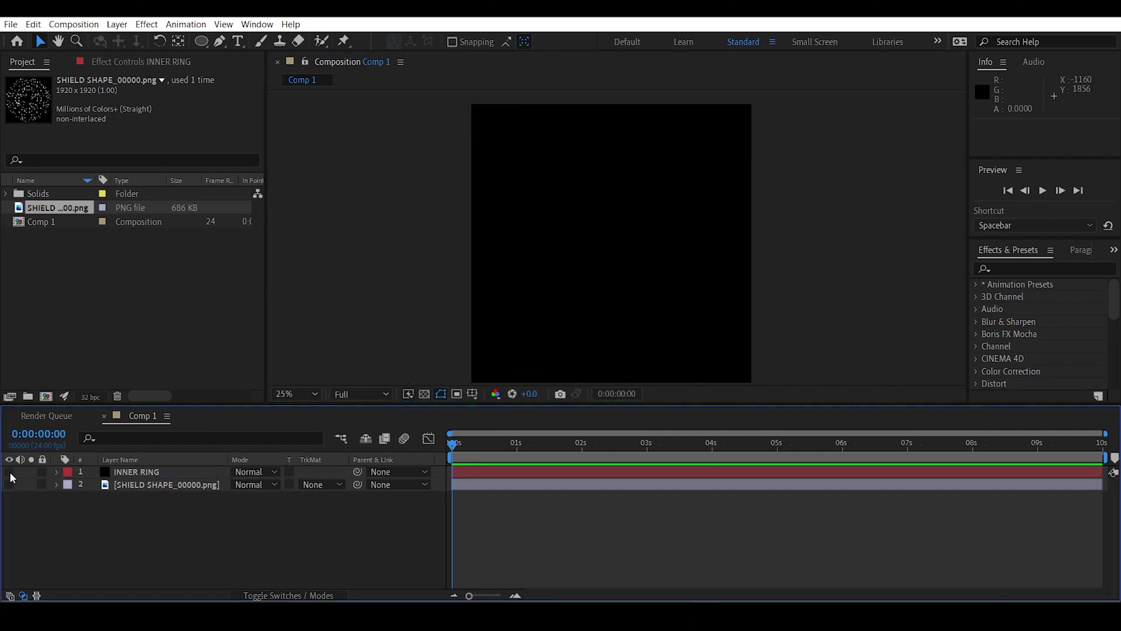
left_click(10, 471)
key("Caps_Lock")
key("Caps_Lock")
left_click(155, 473)
key("period")
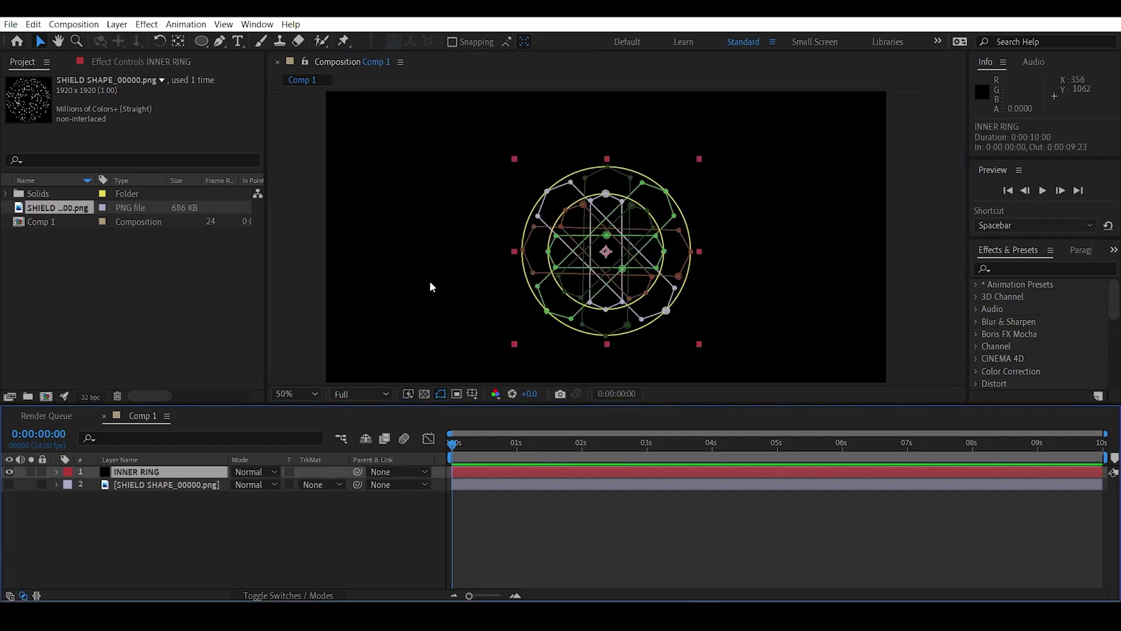
left_click(9, 472)
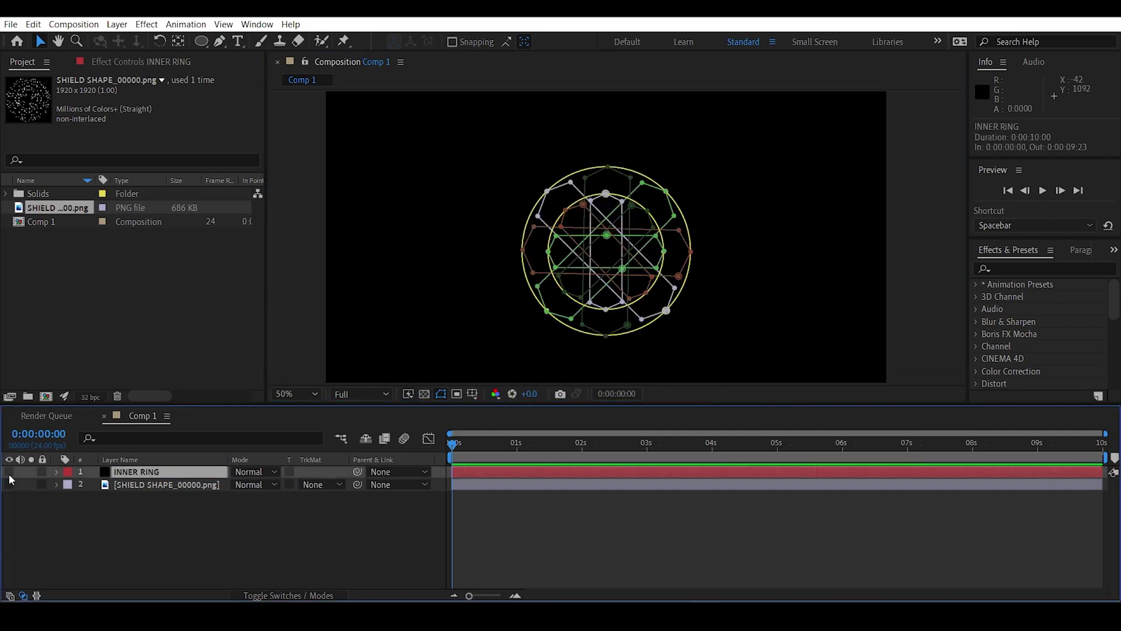
left_click(9, 485)
left_click(547, 253)
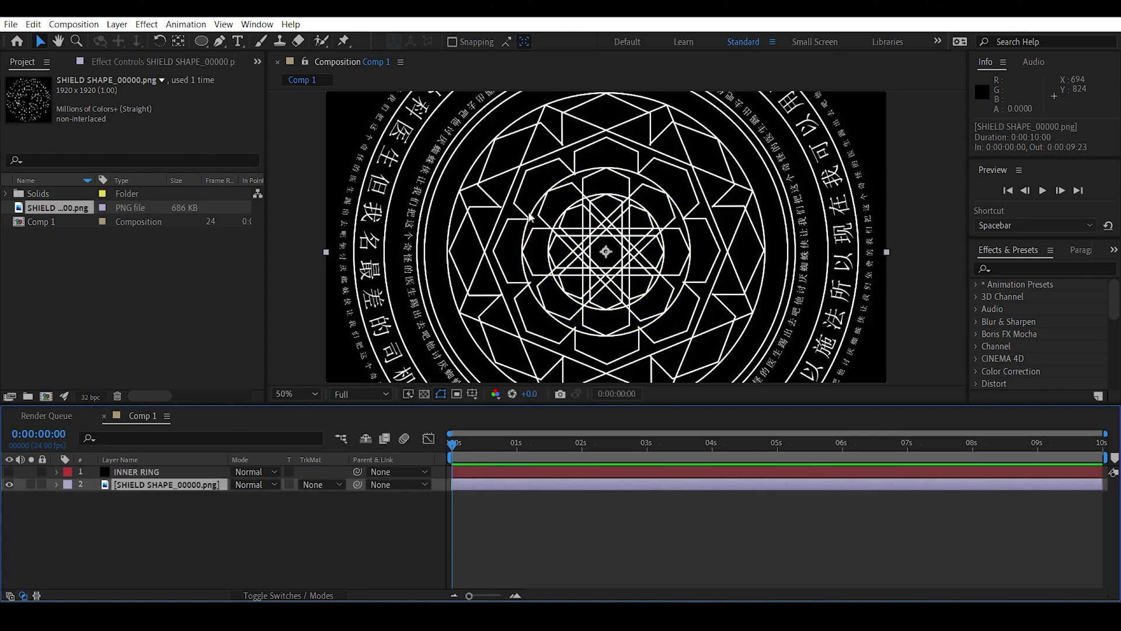
- Create a 1920 × 1920 px black solid, place it above INNER RING and hide it
left_click_drag(201, 41, 258, 44)
left_click(117, 24)
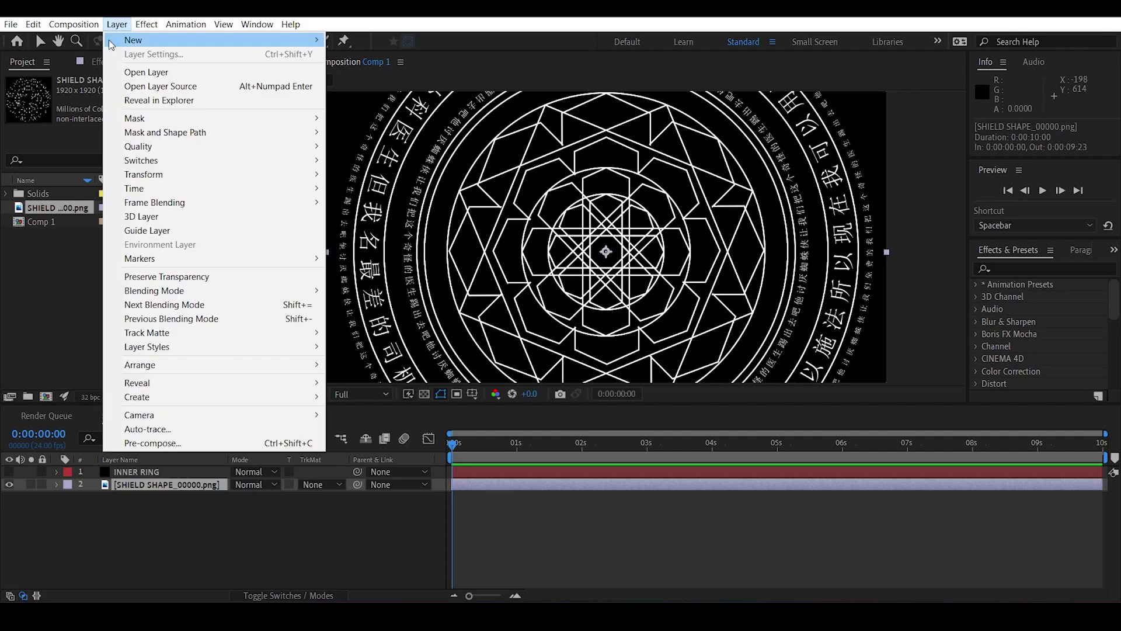
mouse_move(283, 41)
left_click(348, 54)
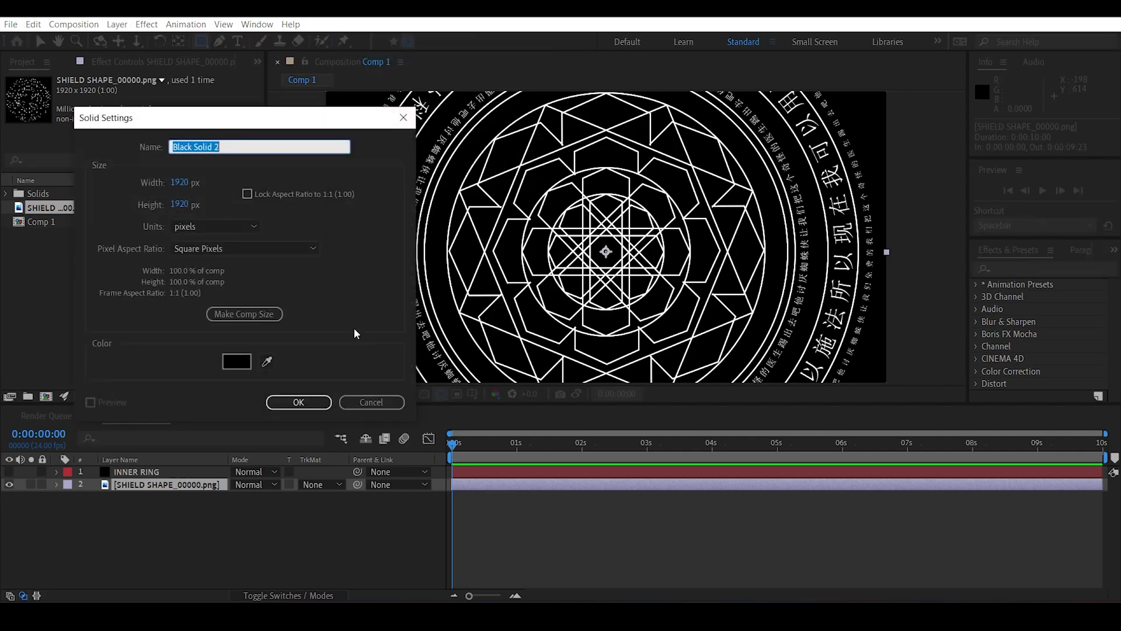
left_click(298, 403)
left_click_drag(150, 485, 156, 471)
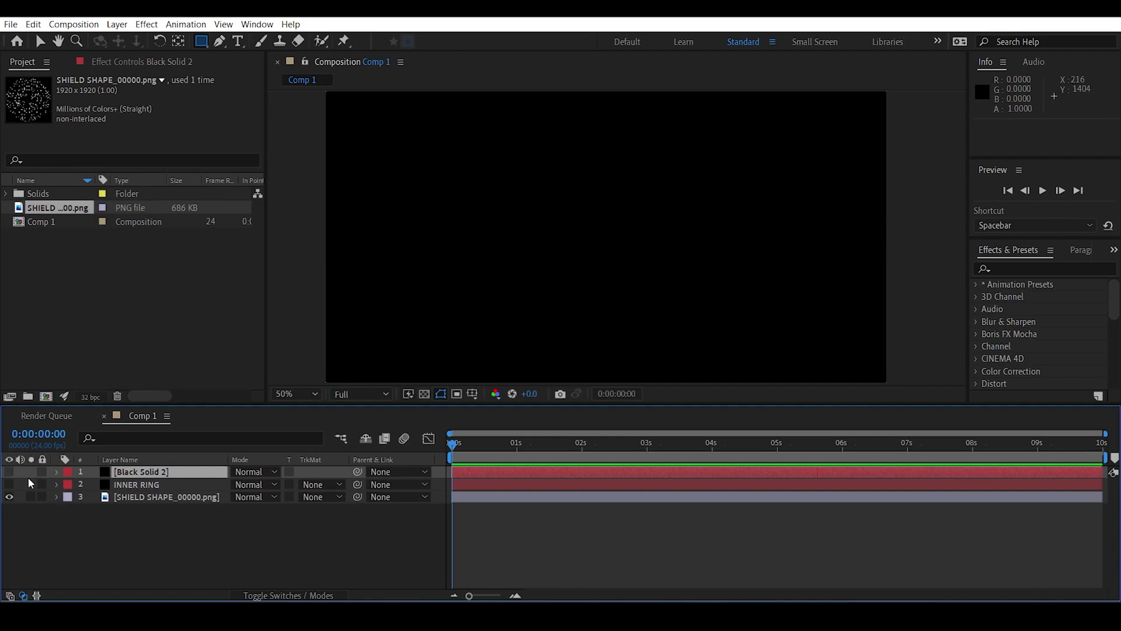
- Add a rectangular mask covering the whole frame to the second black solid
scroll(579, 249, "down", 2)
left_click(203, 42)
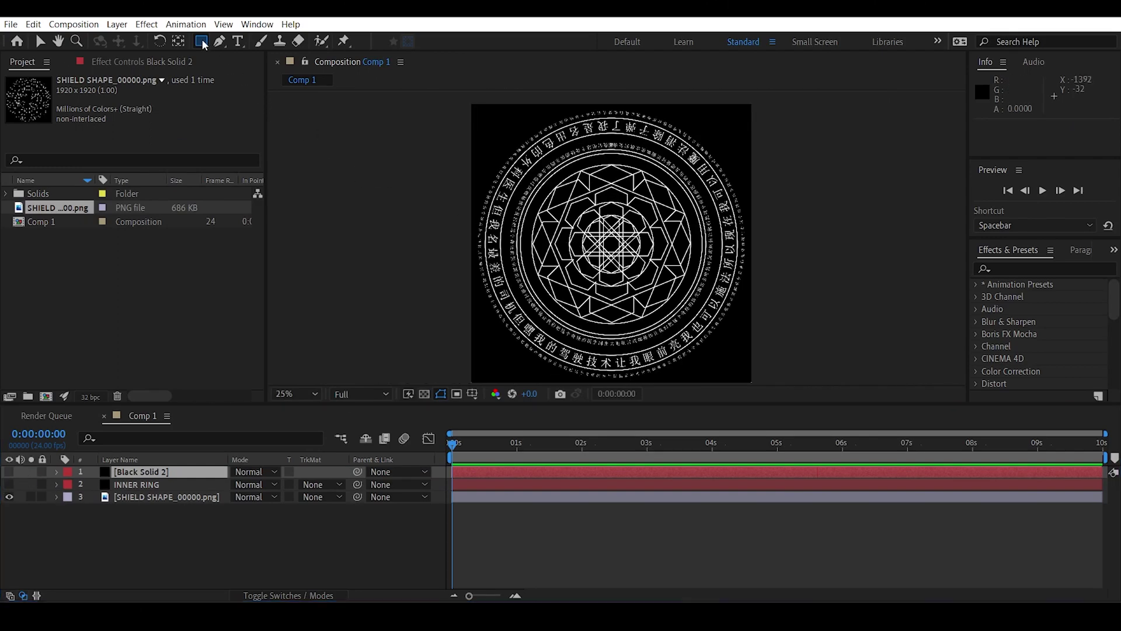
double_click(202, 42)
- Scale the rectangular mask about its centre to about 43.3%, rotate it −22.5°, and scale it to about 92.5% to fit the large star
key("v")
left_click(753, 106)
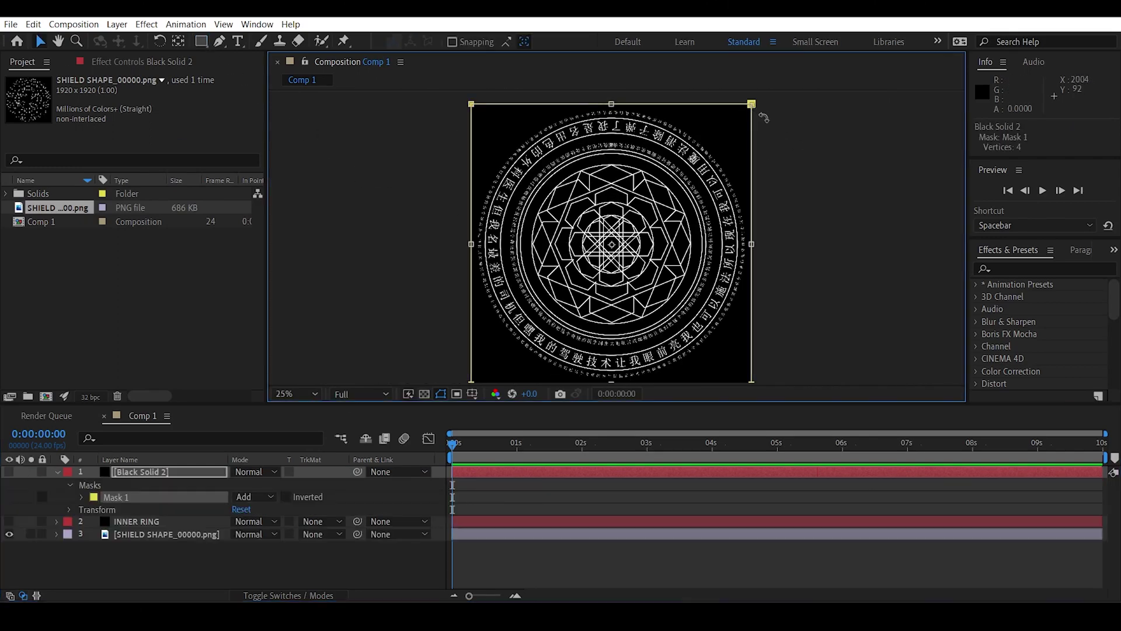
left_click_drag(753, 104, 693, 186)
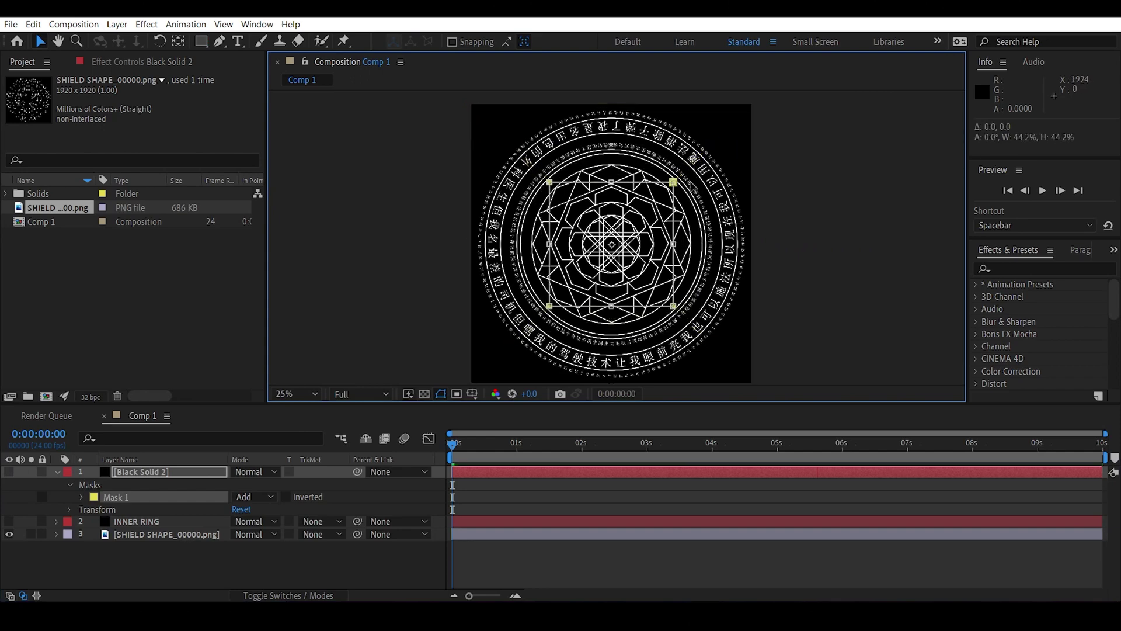
key("period")
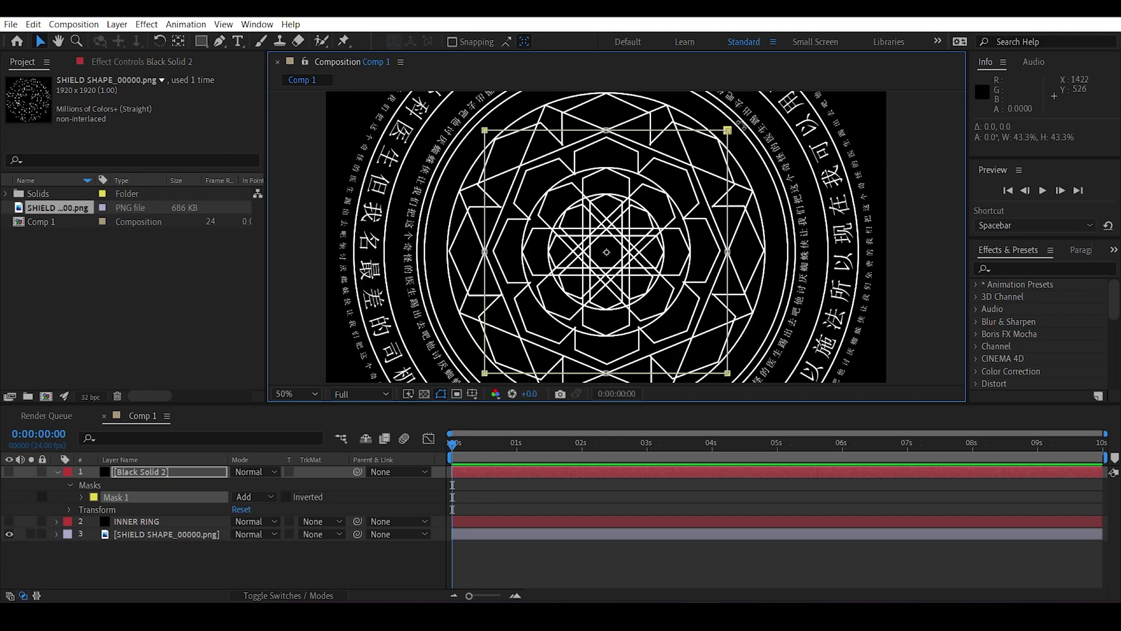
mouse_move(741, 125)
left_mouse_down()
mouse_move(685, 89)
mouse_move(720, 128)
left_mouse_up()
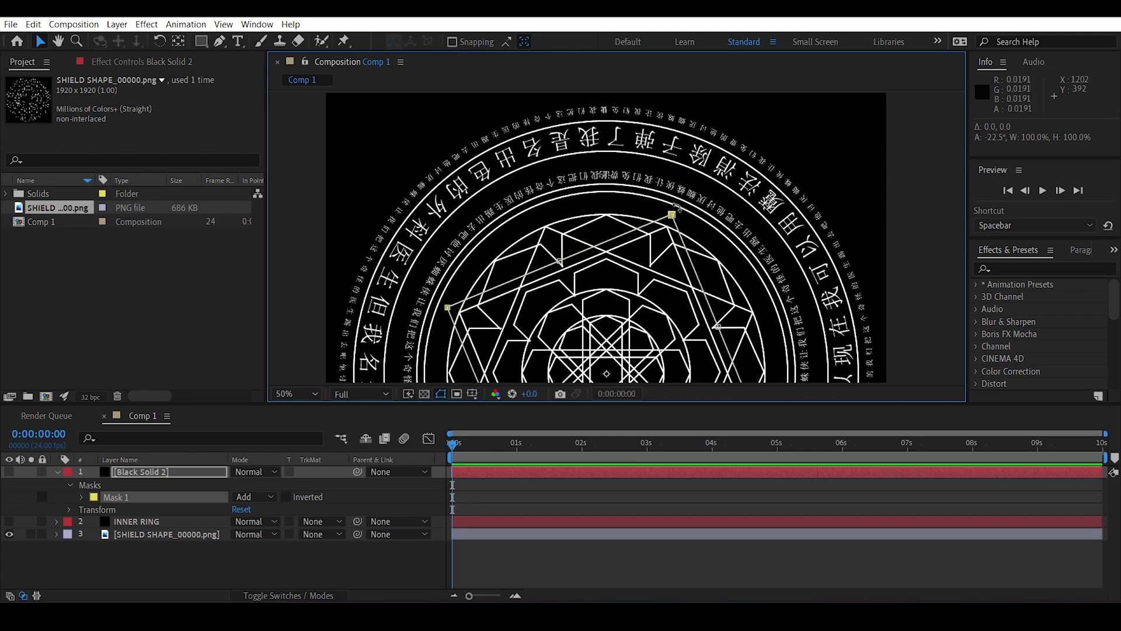
left_click_drag(673, 214, 666, 226)
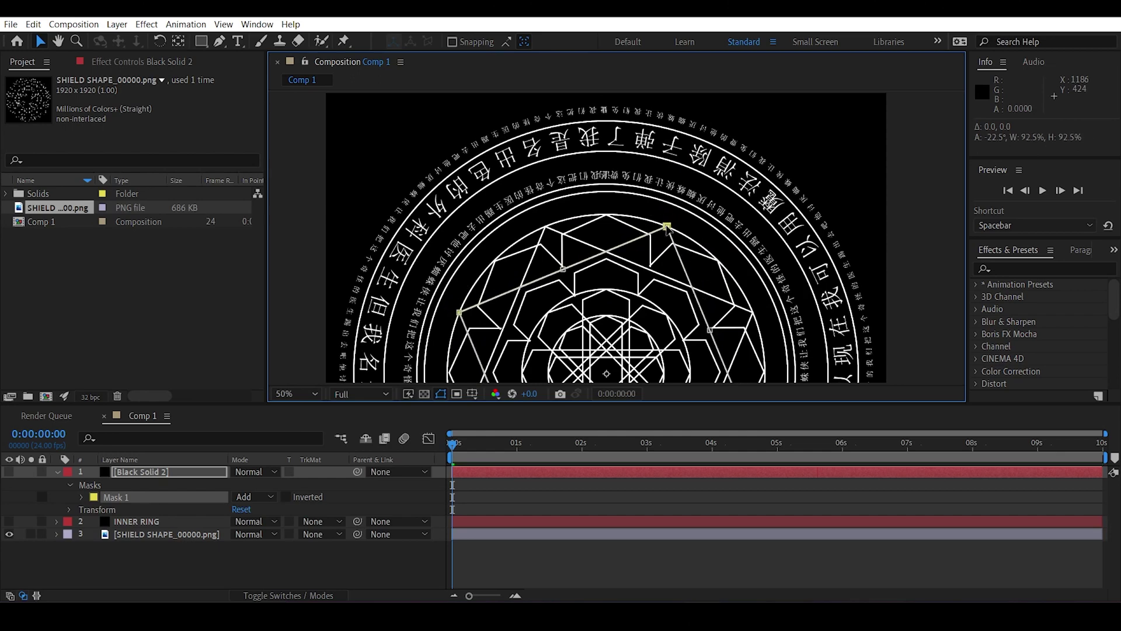
- Duplicate the square mask and rotate the copy by 45° to trace the star's second square
left_click(120, 499)
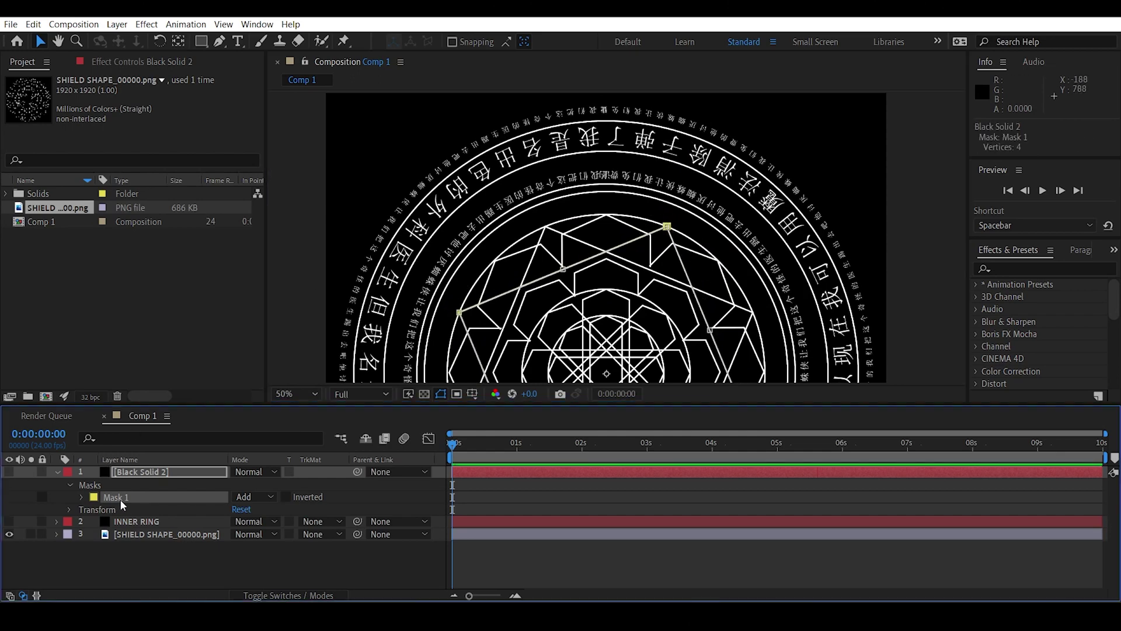
key("ctrl+d")
double_click(667, 227)
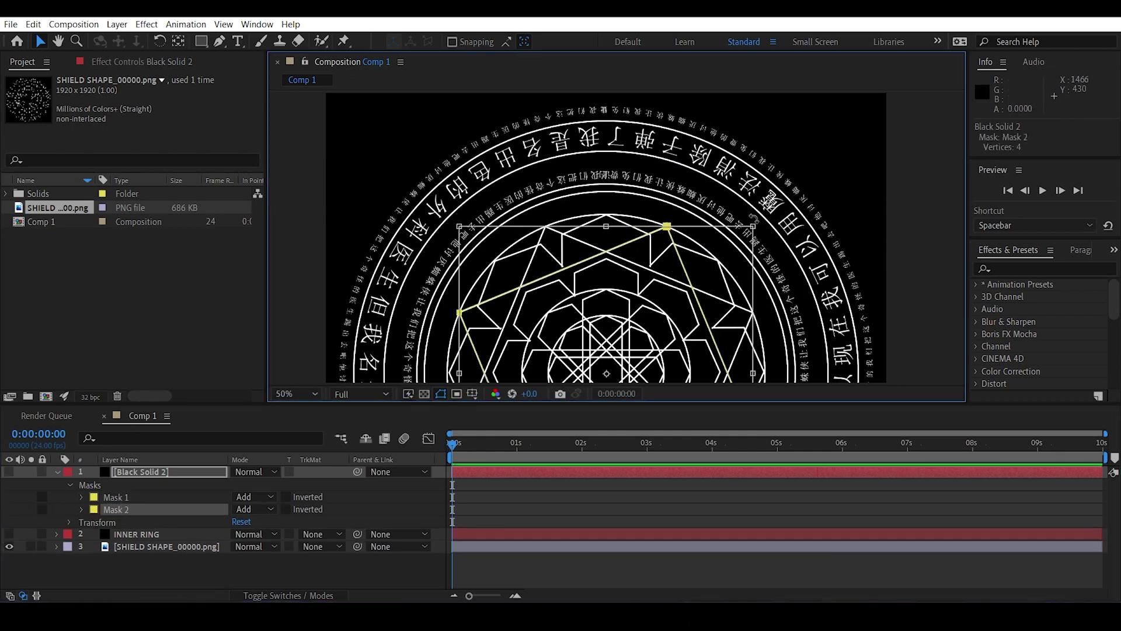
left_click_drag(757, 218, 821, 297)
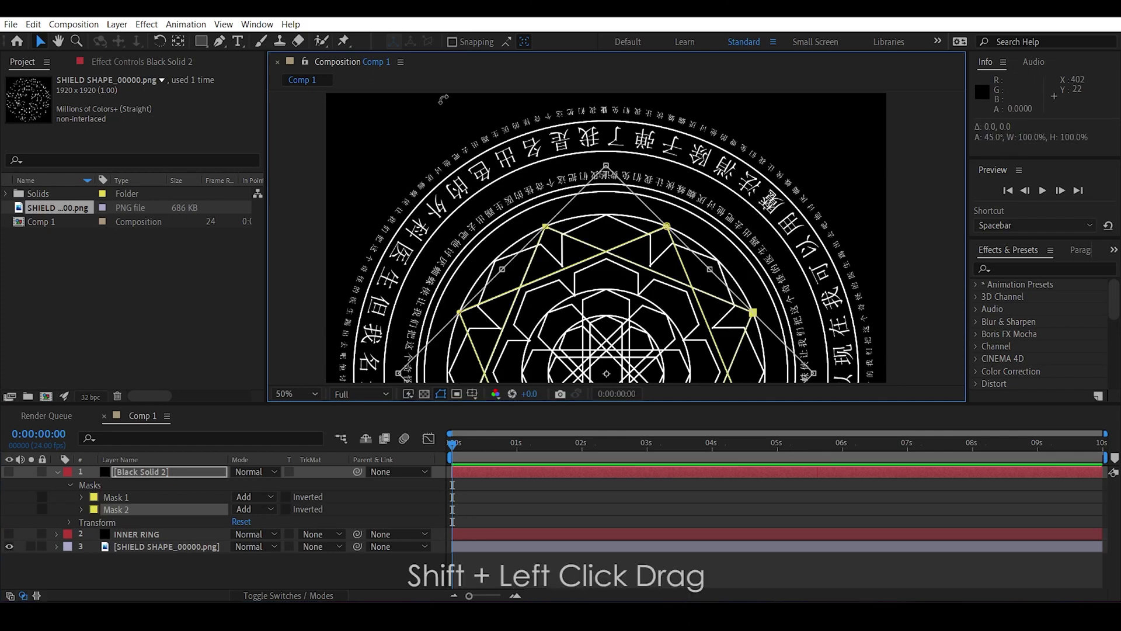
key("comma")
left_click_drag(816, 219, 826, 163)
scroll(690, 268, "up", 1)
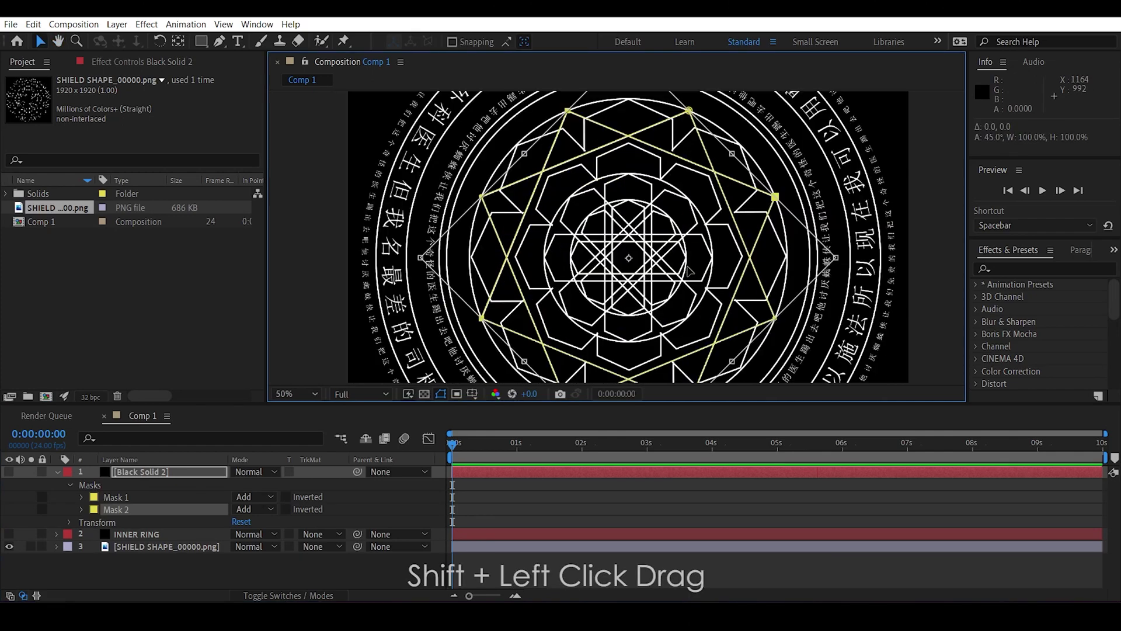
- Add a full-frame elliptical mask to the second black solid and scale it about its centre to about 57.1% to fit the circle around the star
left_click(164, 472)
left_click_drag(196, 42, 247, 78)
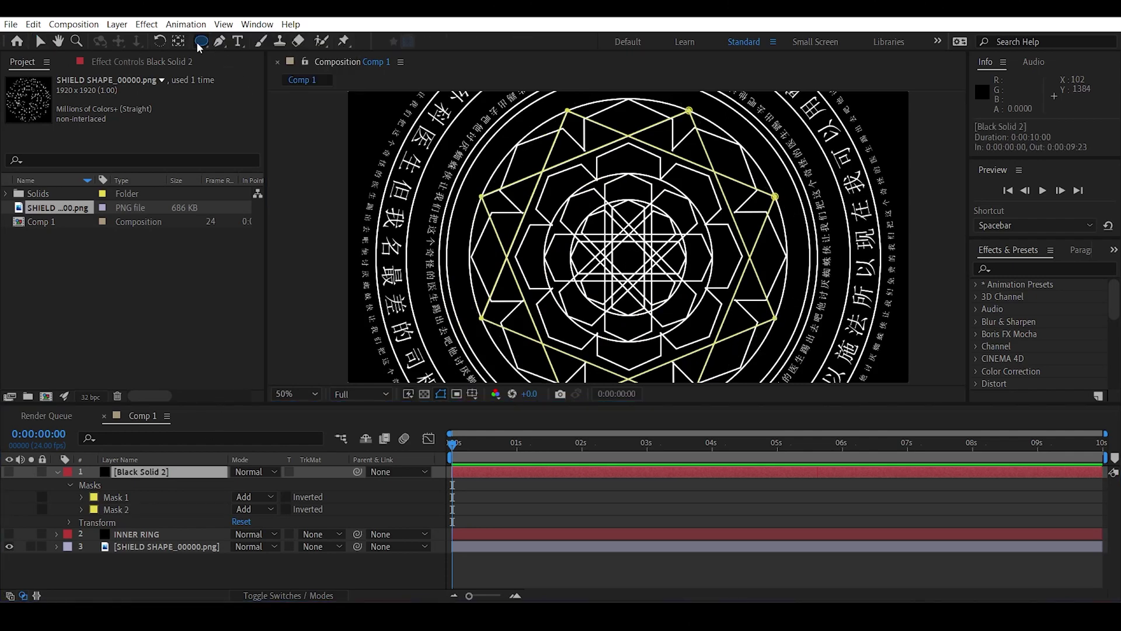
double_click(197, 42)
scroll(490, 191, "down", 1)
double_click(622, 107)
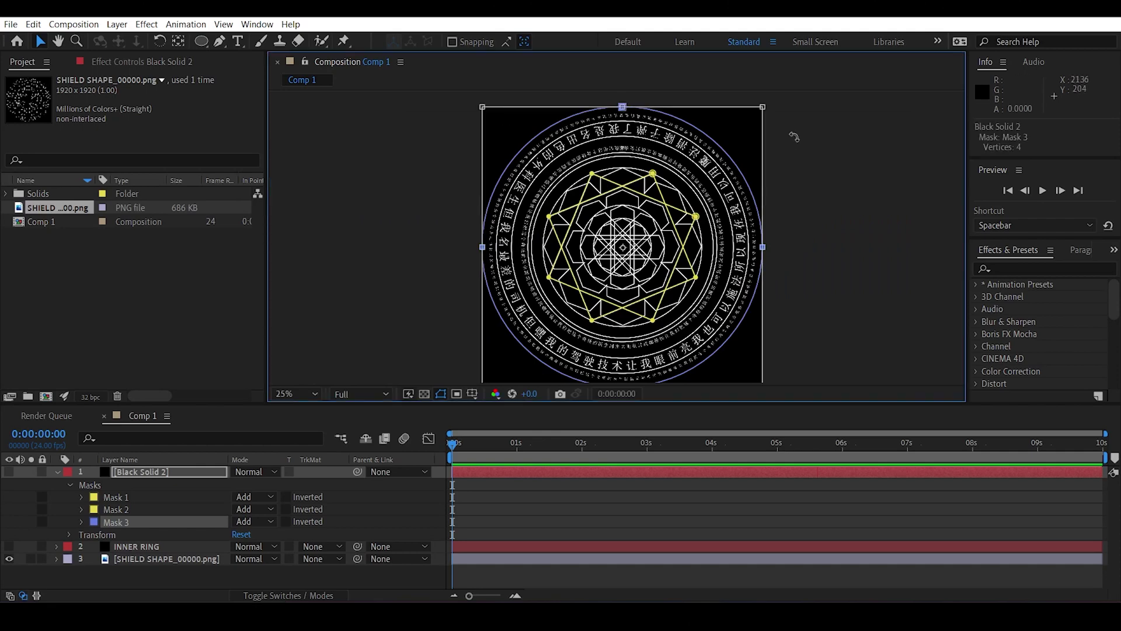
left_click_drag(763, 106, 703, 167)
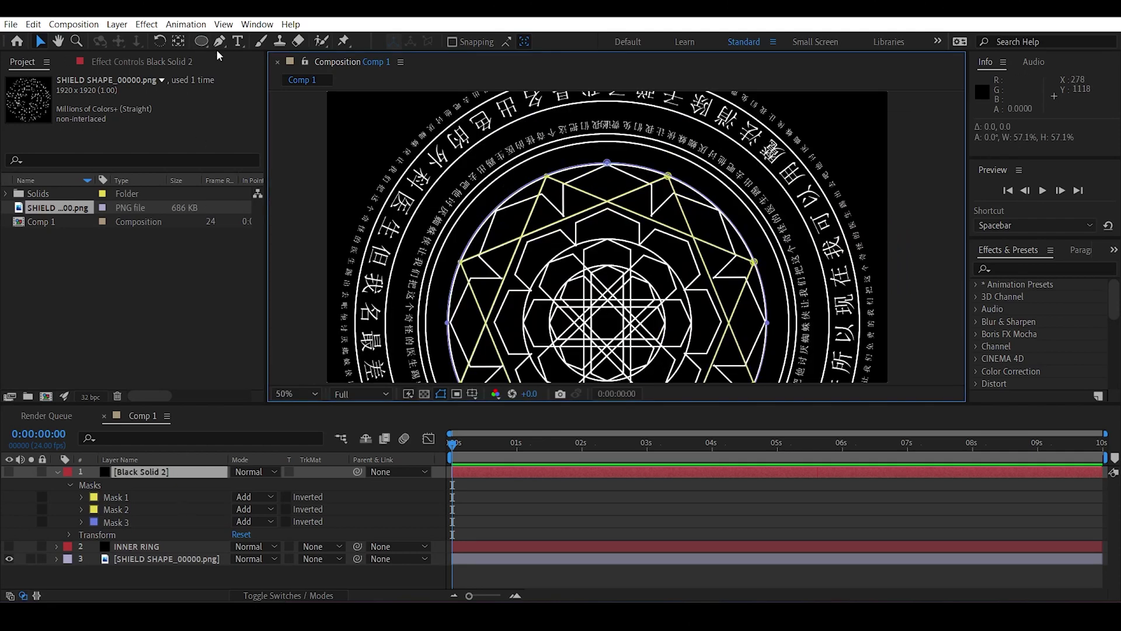
- Draw an open five-point Pen mask tracing the topmost outer petal inside the large circle, and align its two right-hand points with the artwork
left_click(220, 40)
left_click(564, 217)
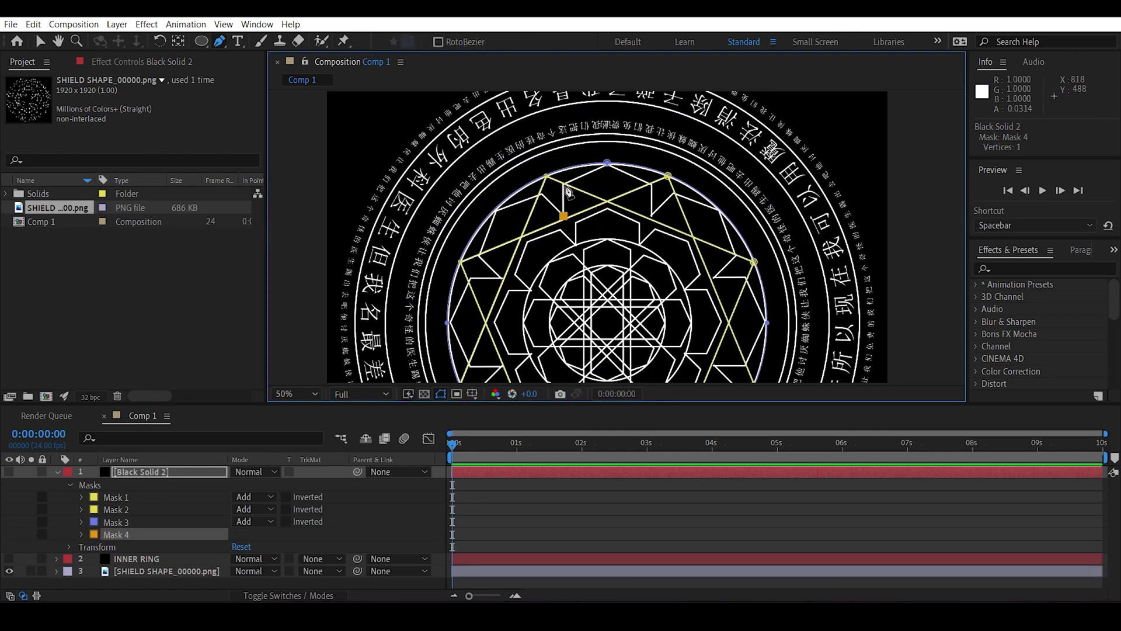
left_click(565, 185)
left_click(608, 164)
left_click(653, 185)
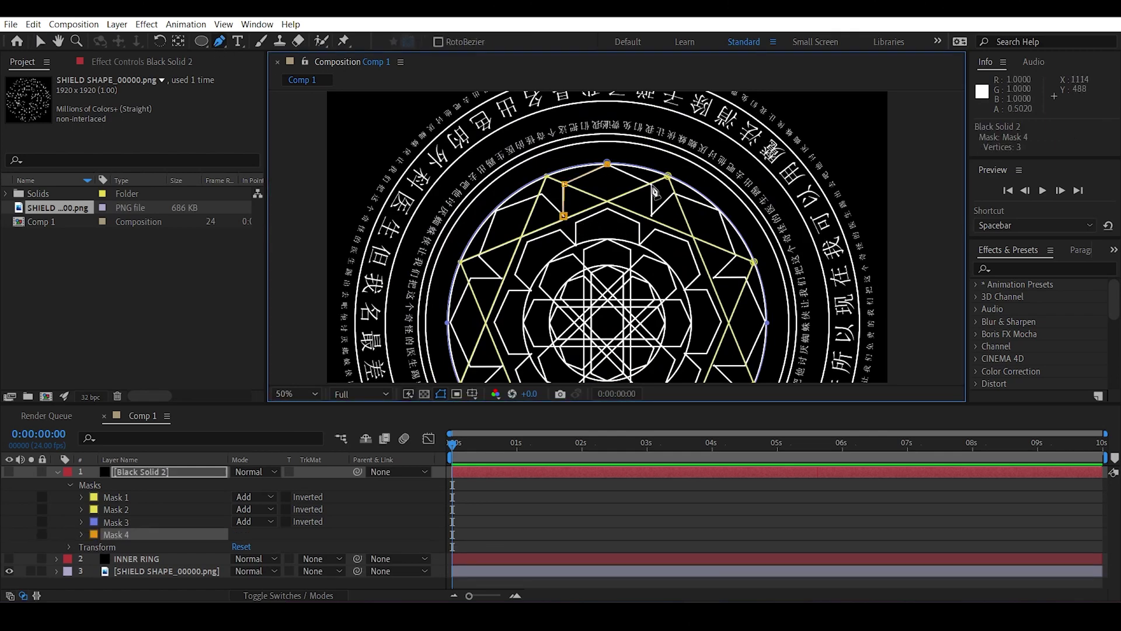
left_click(653, 214)
scroll(675, 240, "up", 2)
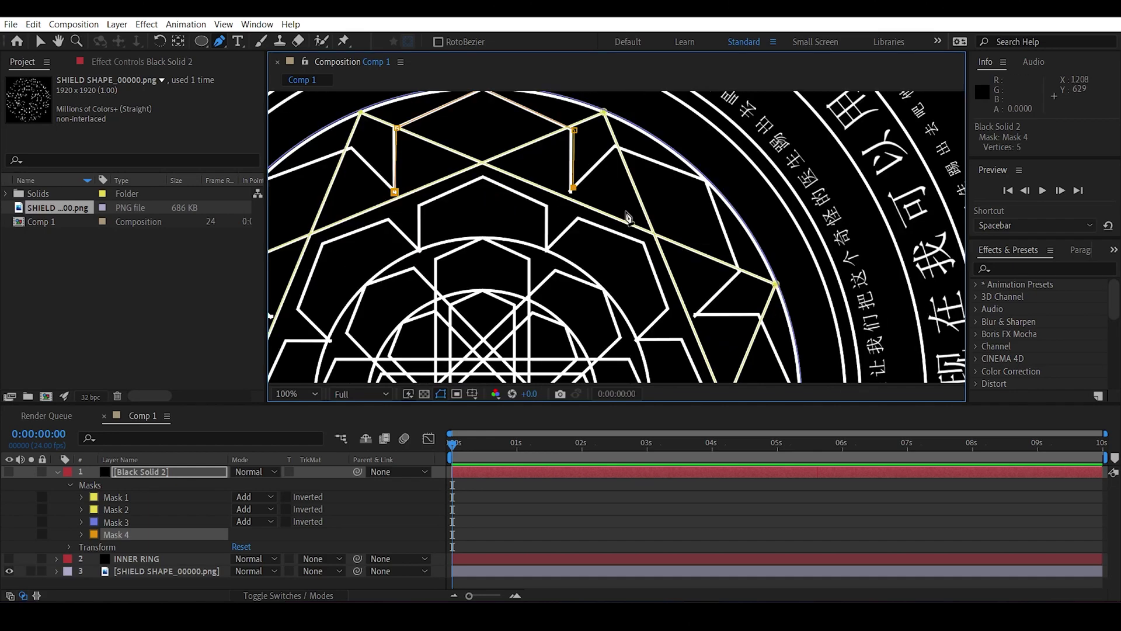
left_click_drag(575, 131, 572, 131)
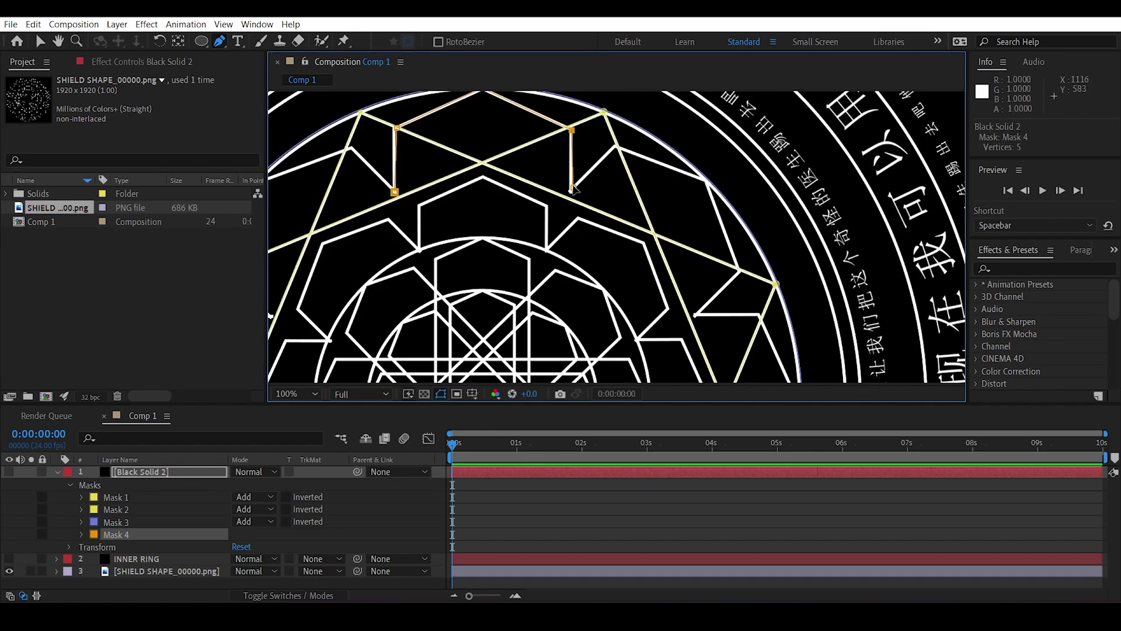
left_click_drag(573, 187, 572, 190)
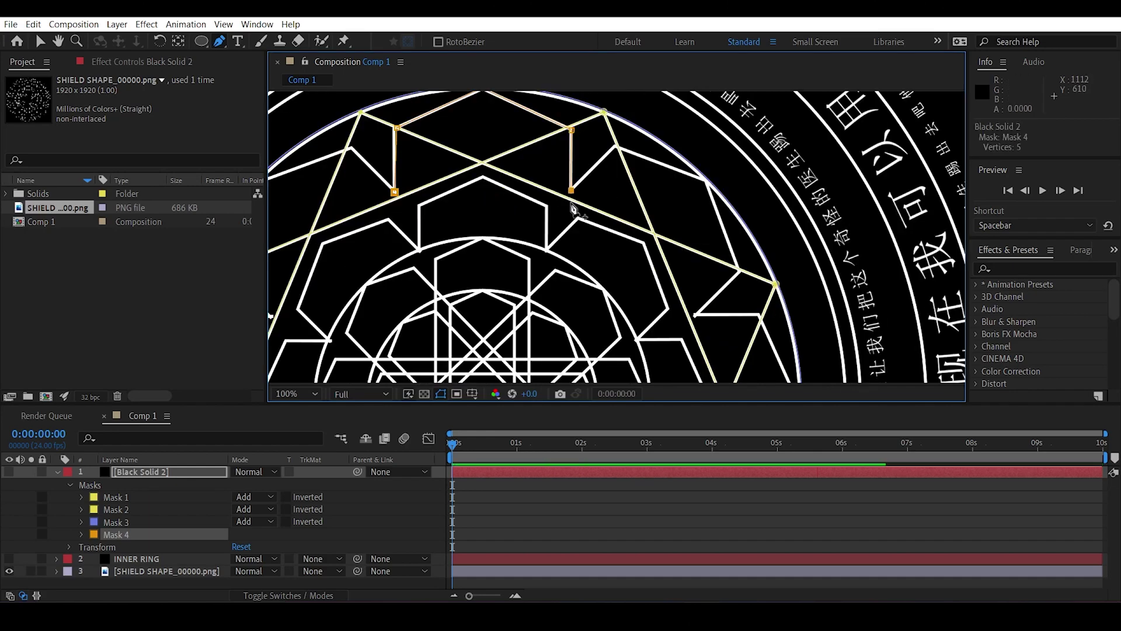
left_click_drag(546, 251, 639, 282)
left_click(641, 280)
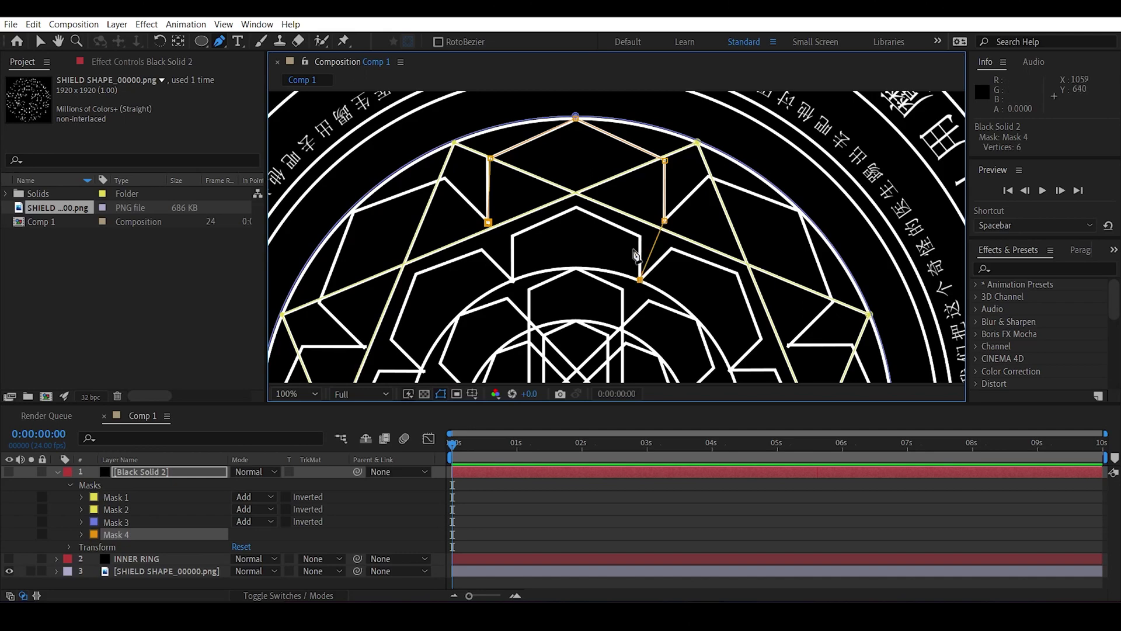
key("ctrl+z")
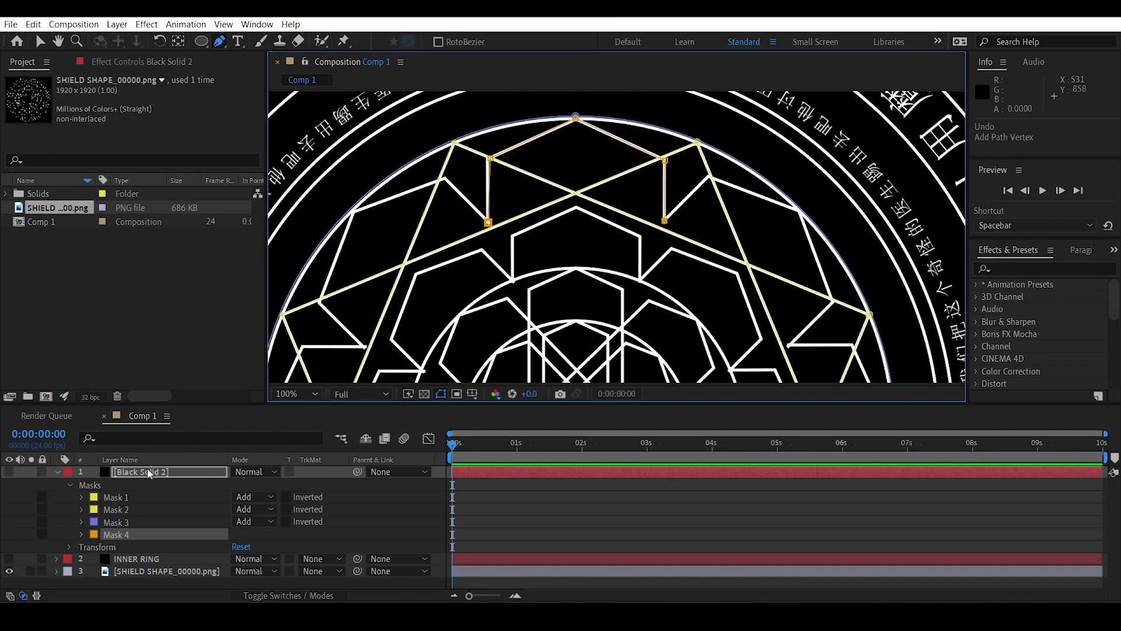
- Draw a separate open five-point Pen mask on the second black solid, tracing the smaller petal directly below the topmost one
left_click(148, 472)
left_click(640, 280)
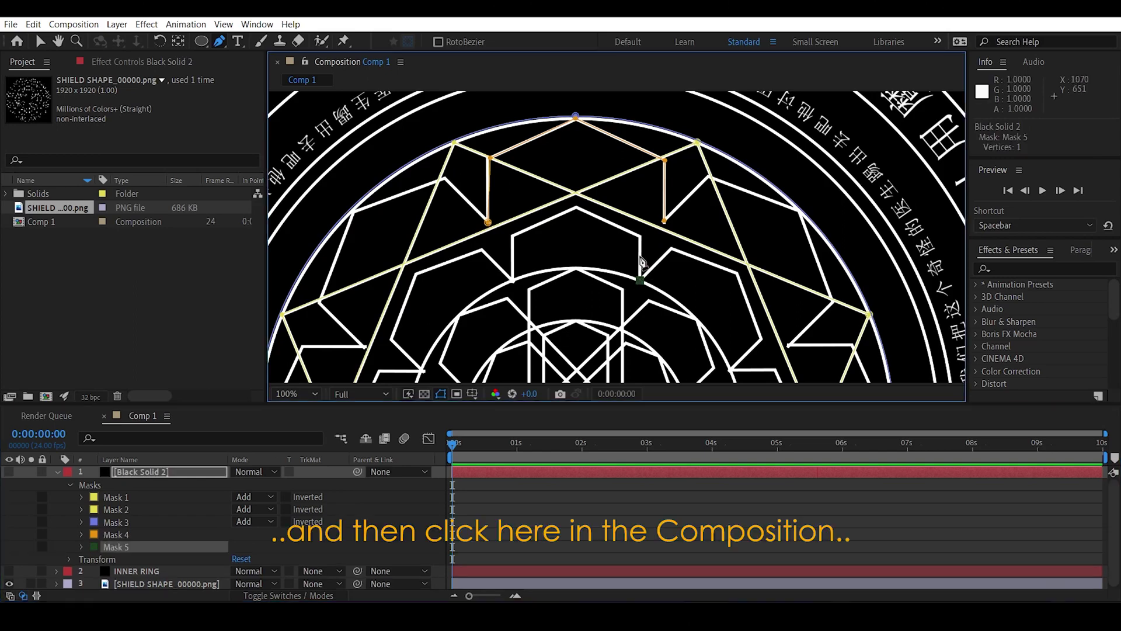
left_click(640, 236)
left_click(577, 208)
left_click(514, 237)
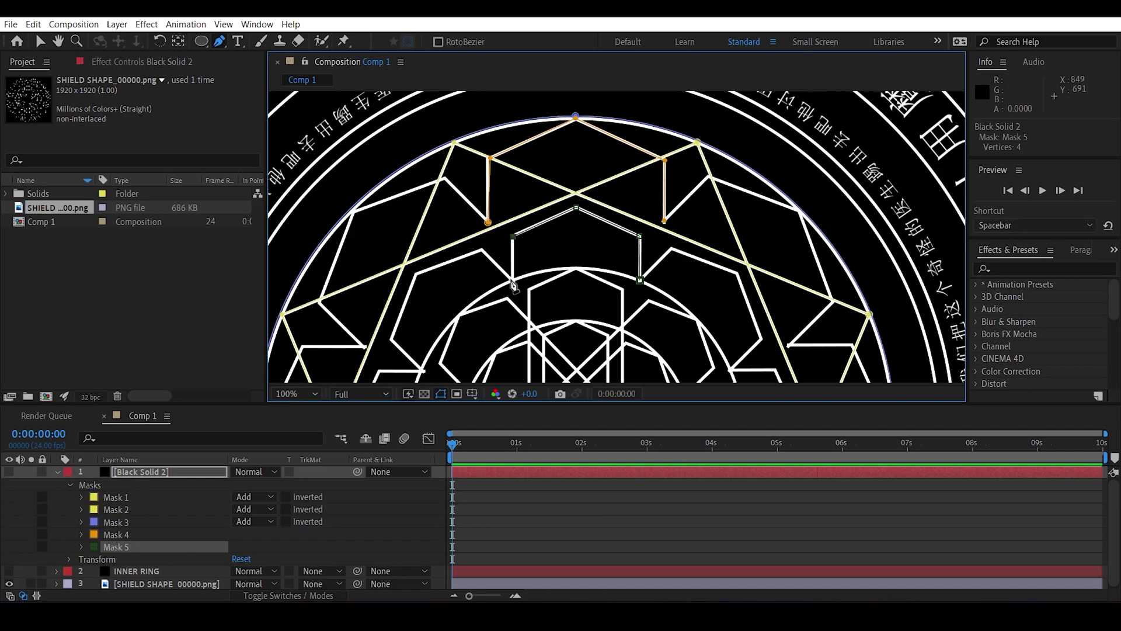
left_click(513, 280)
key("comma")
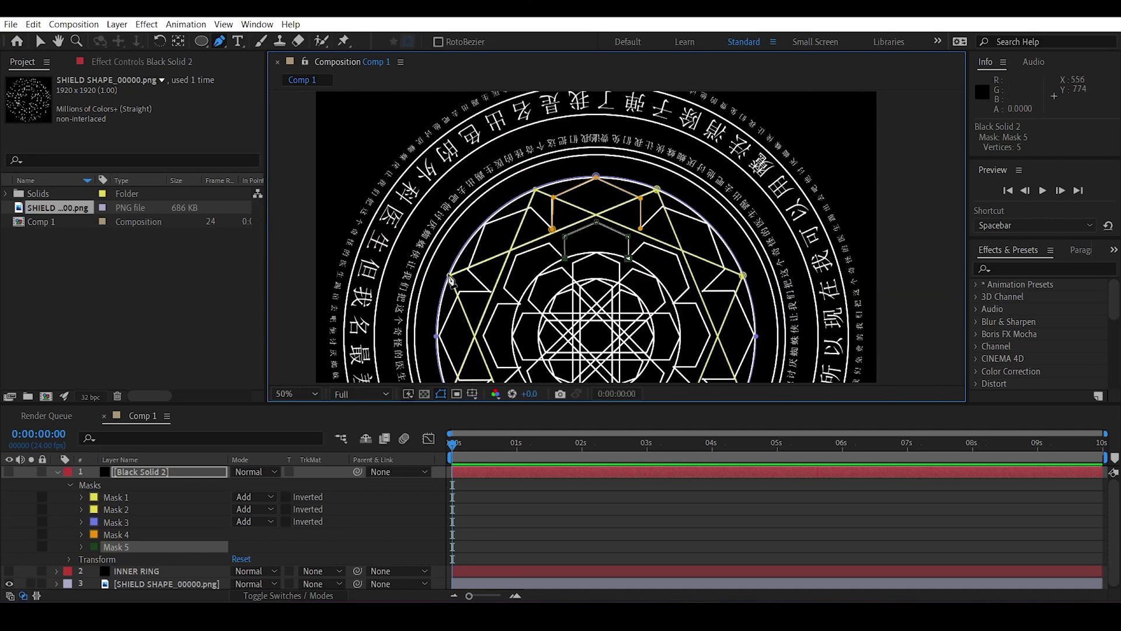
- Draw an open five-point Pen mask on the second black solid, tracing the bottommost outer petal inside the large circle
left_click(40, 44)
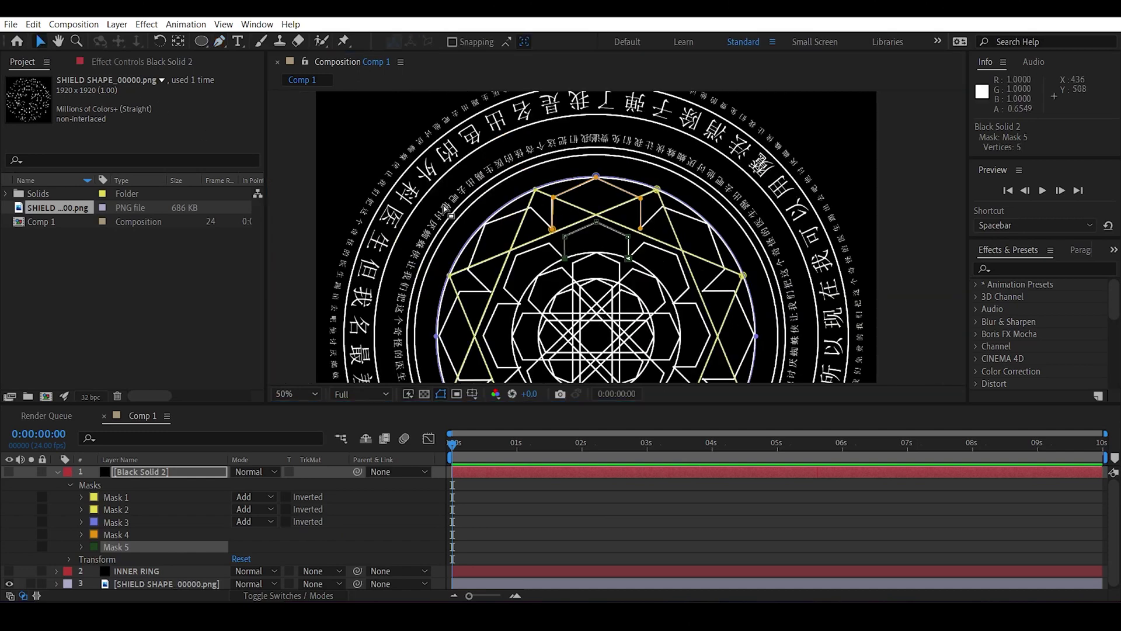
left_click_drag(602, 289, 582, 218)
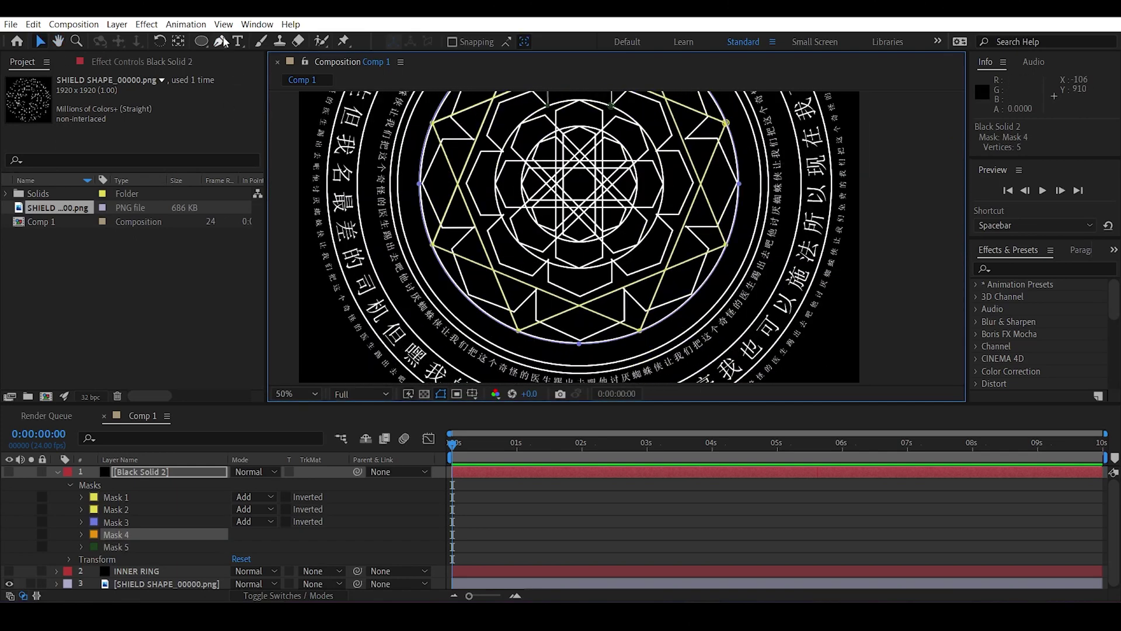
left_click(220, 41)
scroll(553, 306, "up", 2)
left_click(517, 240)
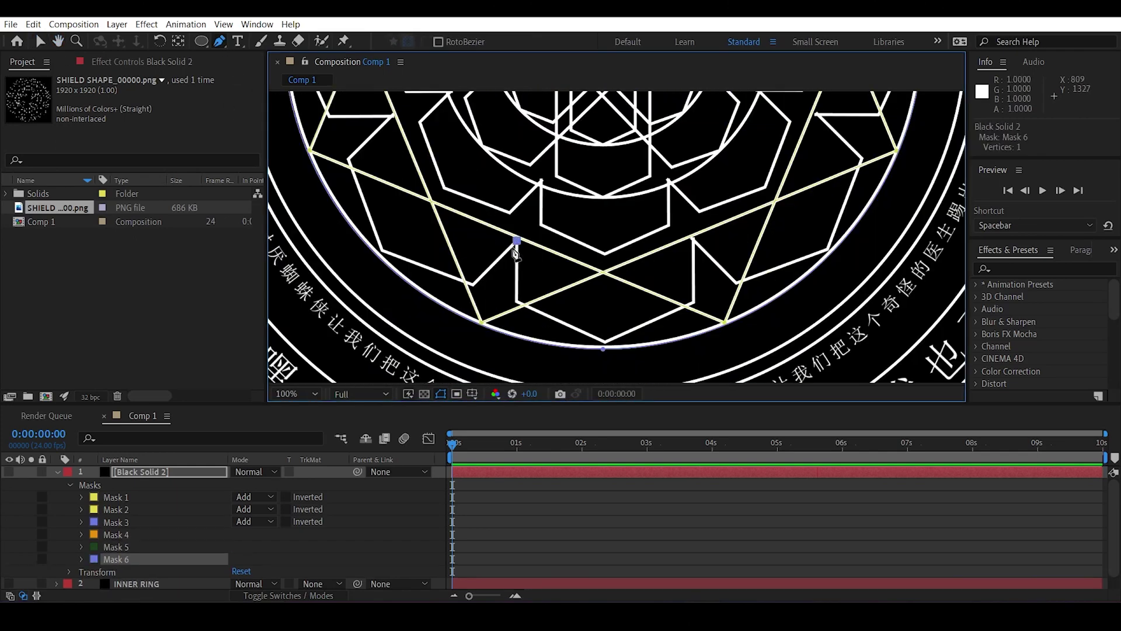
left_click(517, 302)
left_click(604, 343)
left_click(694, 302)
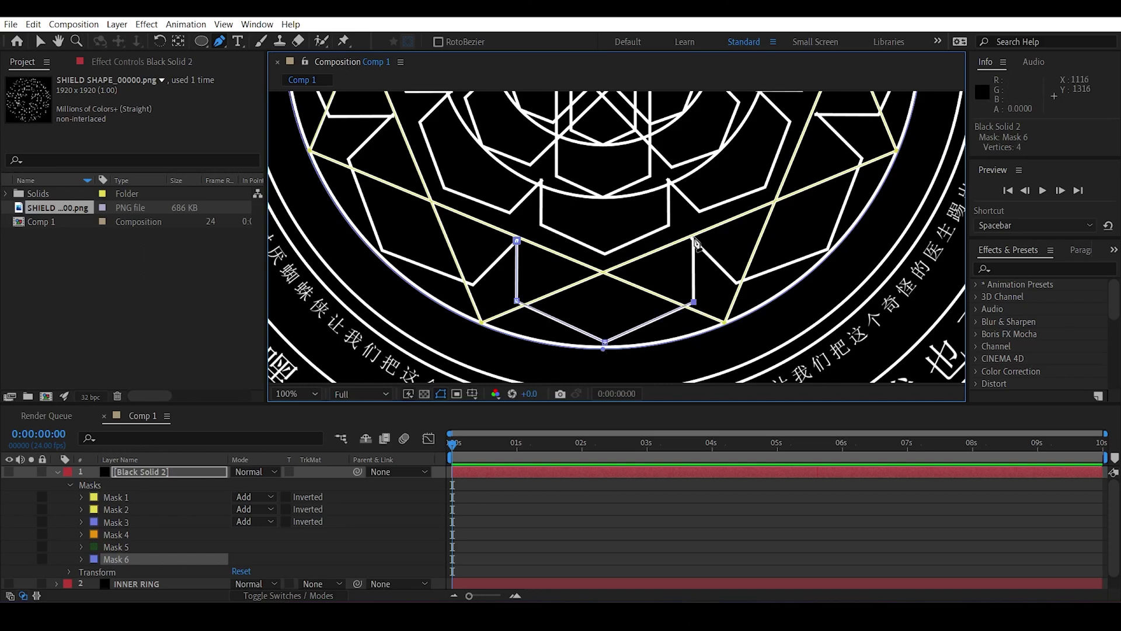
left_click(667, 179)
key("ctrl+z")
- Draw a separate open five-point Pen mask tracing the smaller petal directly above the bottommost one
left_click(155, 472)
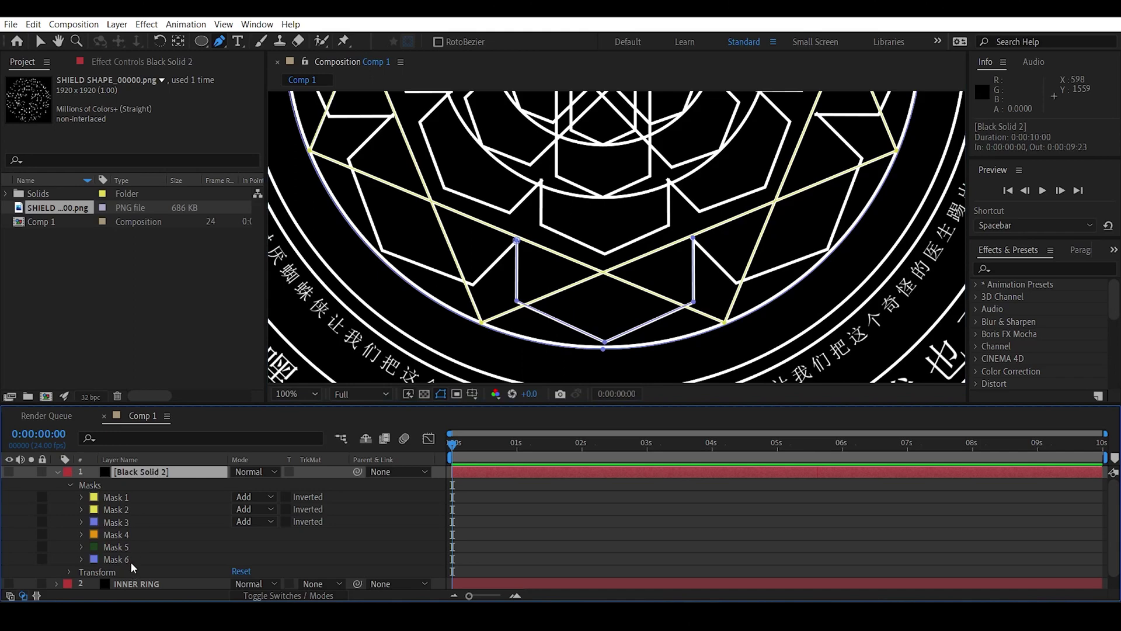
left_click(668, 181)
left_click(668, 224)
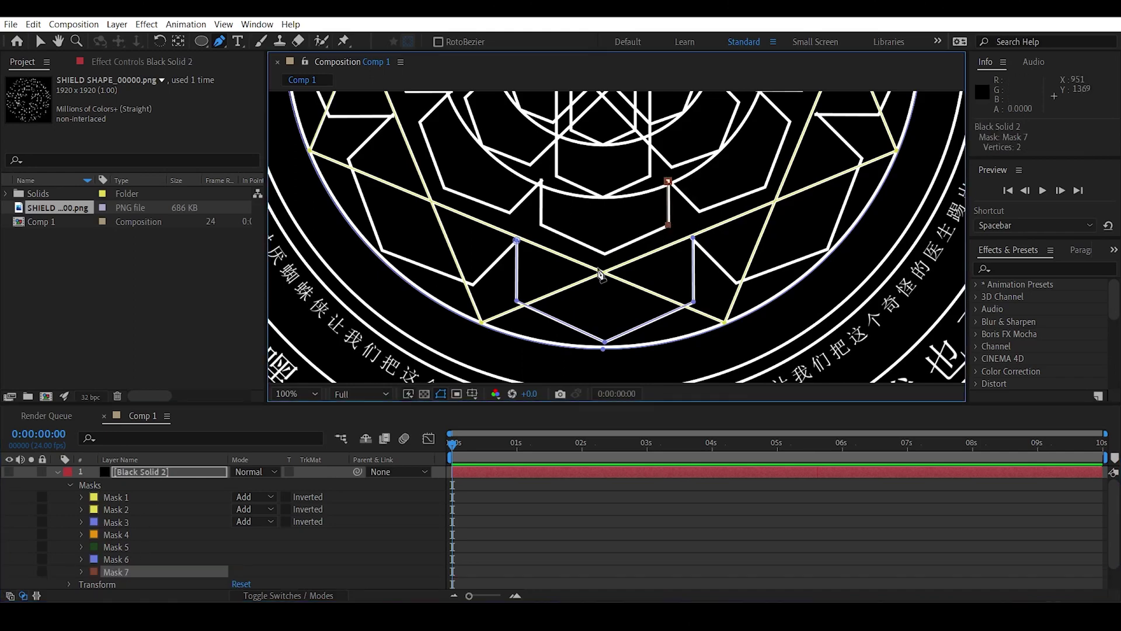
left_click(605, 253)
left_click(542, 223)
left_click(542, 180)
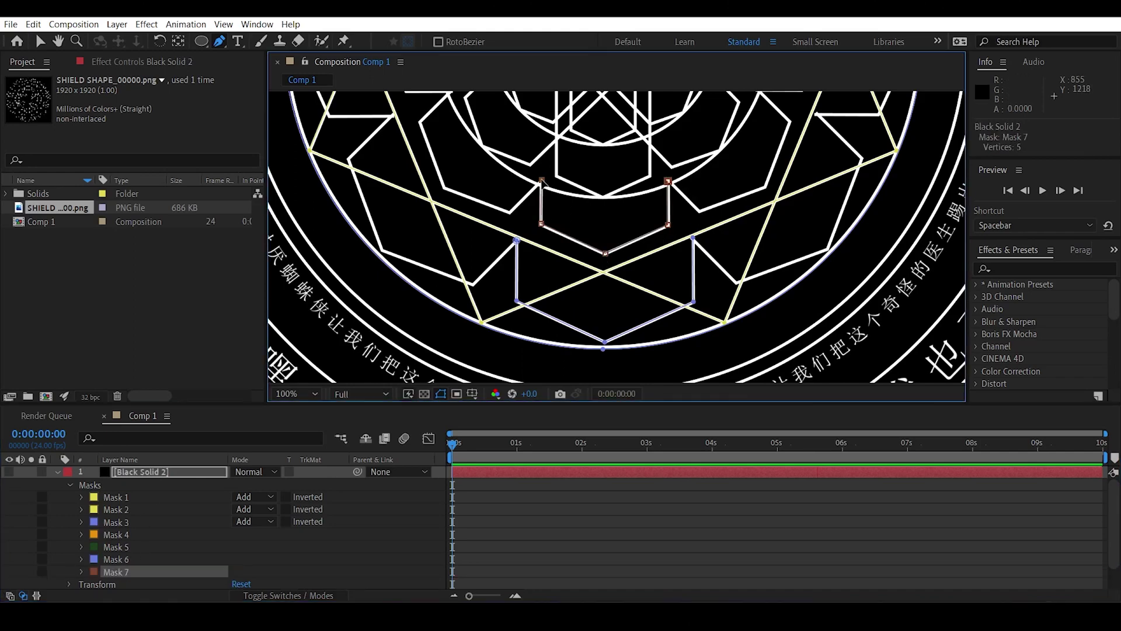
- Duplicate the four petal masks, Mask 4 to Mask 7, and move the copies to the beginning of the mask list
left_click(40, 42)
key("comma")
key("comma")
key("comma")
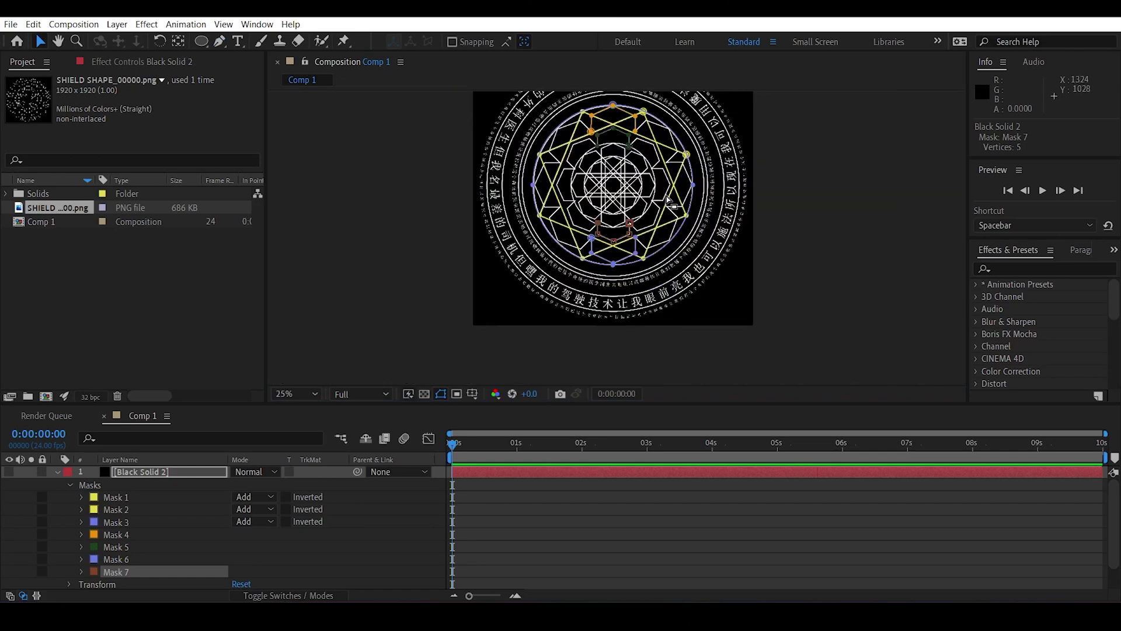
left_click(120, 535)
left_click(121, 546, "shift")
left_click(122, 558, "shift")
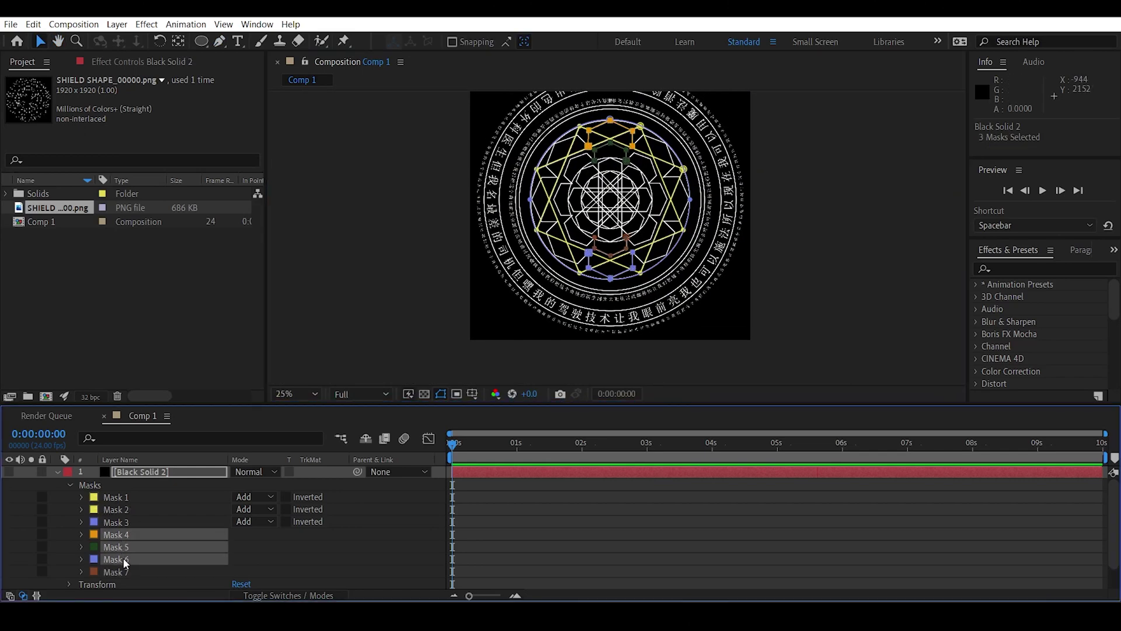
left_click(122, 568, "shift")
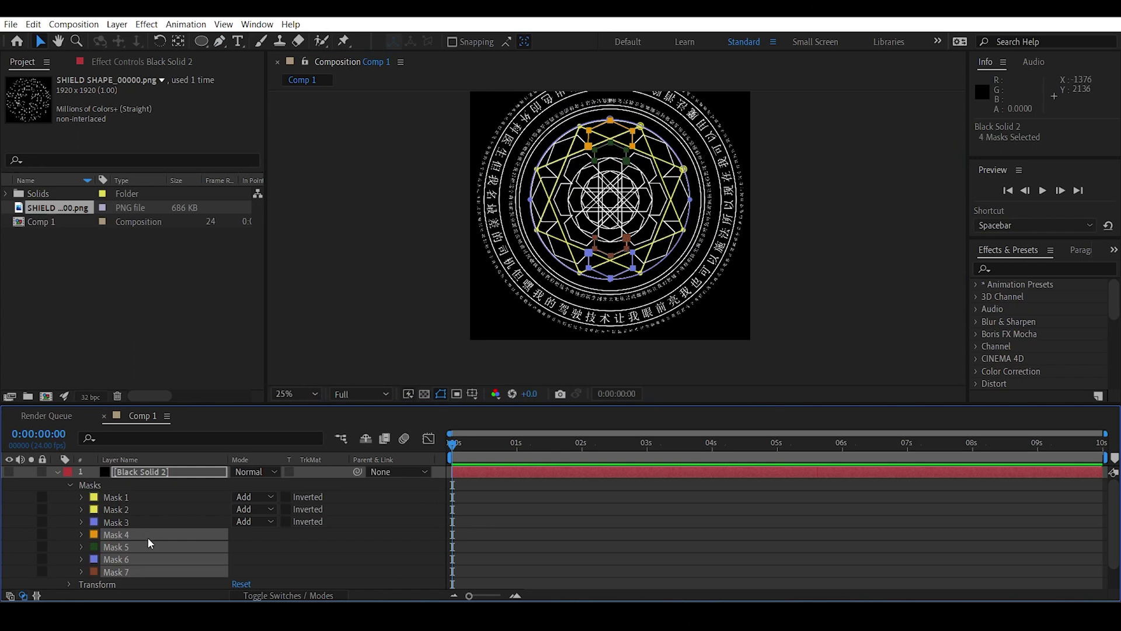
key("ctrl+d")
left_click_drag(146, 544, 156, 503)
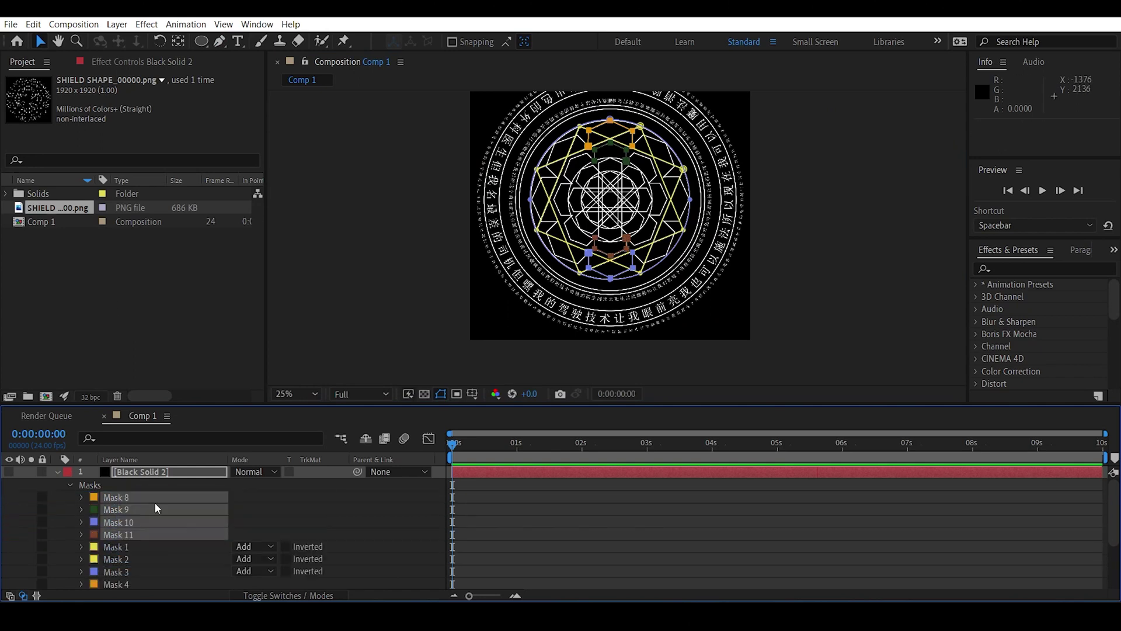
- Rotate the four duplicated petal masks a quarter turn about their common centre to fit the petals on the shield's left and right sides
left_click(609, 122)
double_click(609, 123)
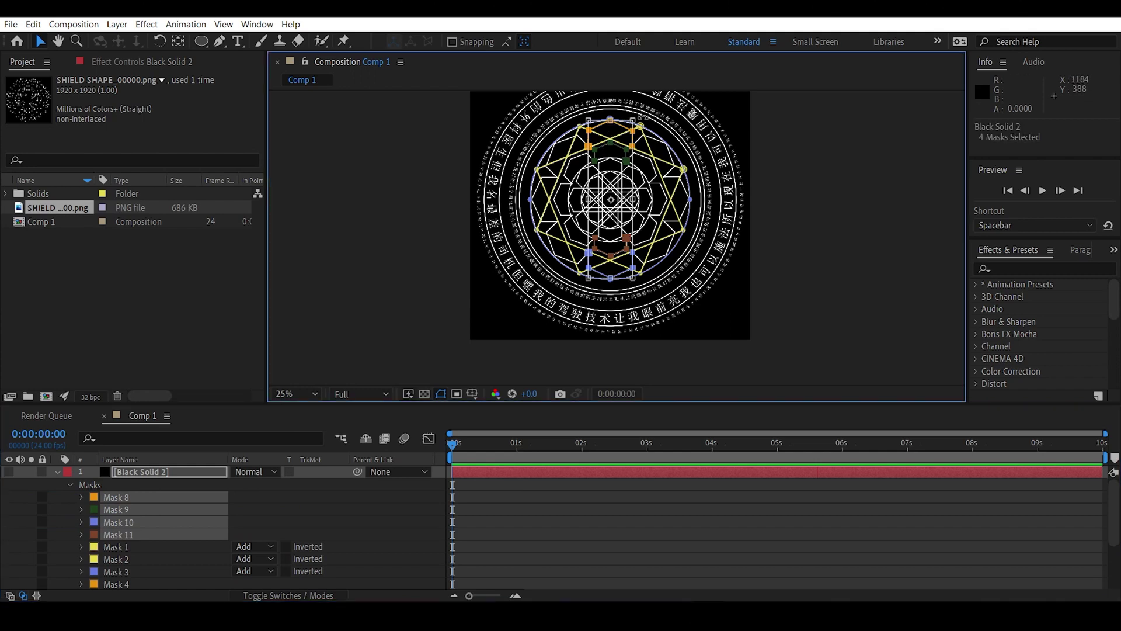
left_click_drag(643, 112, 698, 212)
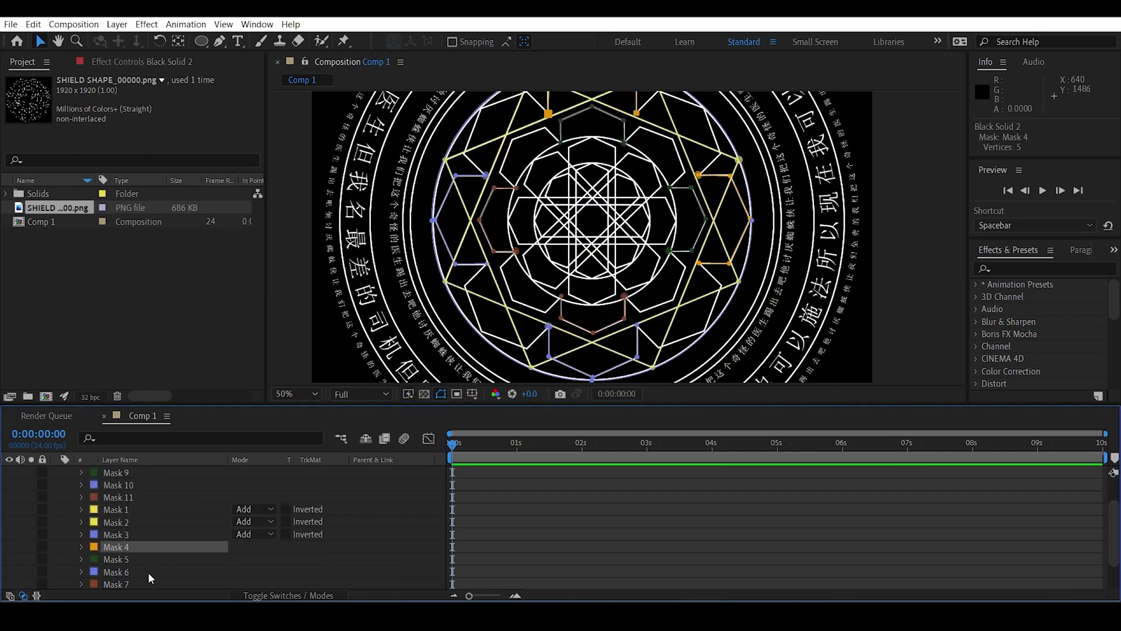
- Move the original petal masks, Mask 4 to Mask 7, to the beginning of the mask list, directly before Mask 8
scroll(149, 578, "down", 2)
left_click(155, 545, "shift")
left_click_drag(156, 540, 148, 501)
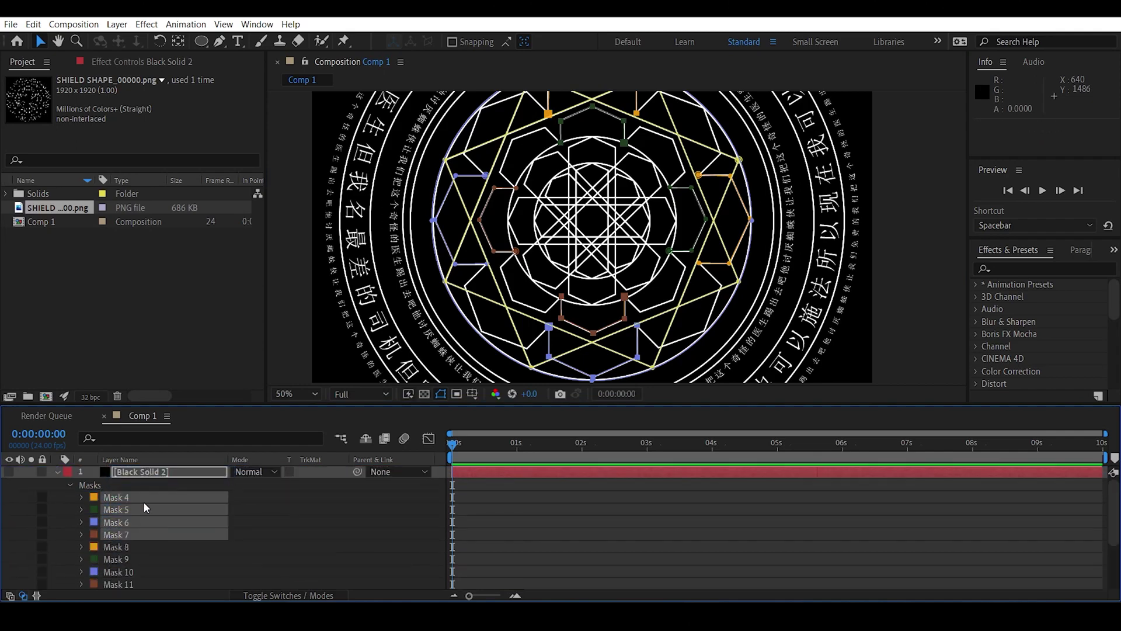
- Duplicate all eight petal masks, Mask 4 to Mask 11, and move the copies to the beginning of the mask list
scroll(142, 570, "down", 2)
left_click(144, 545, "shift")
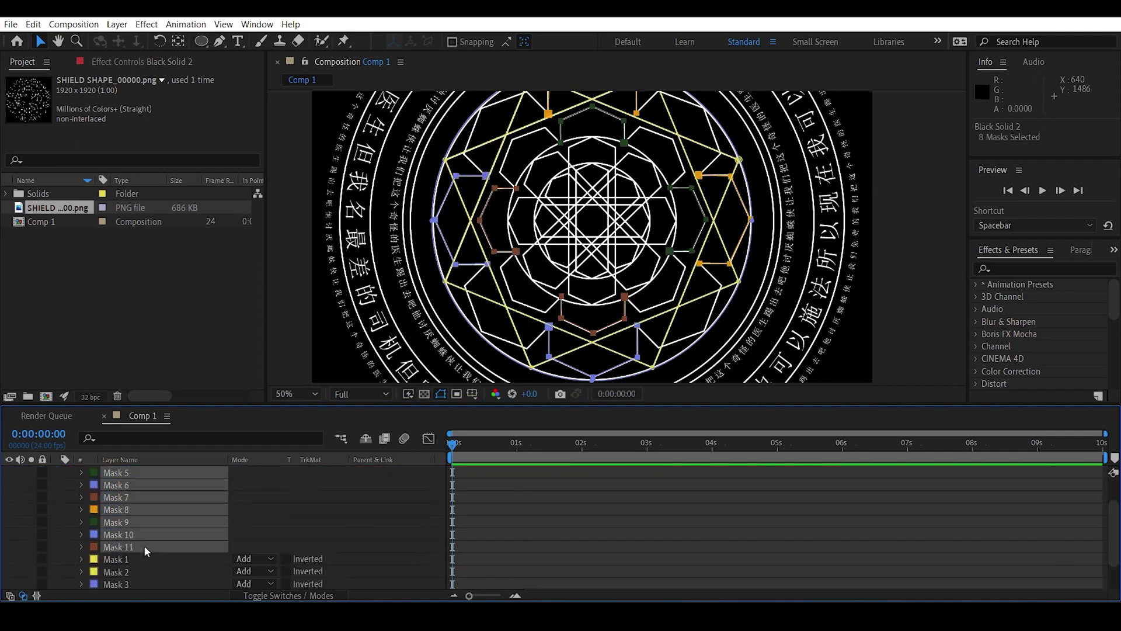
key("ctrl+d")
left_click_drag(145, 544, 148, 495)
scroll(593, 238, "down", 2)
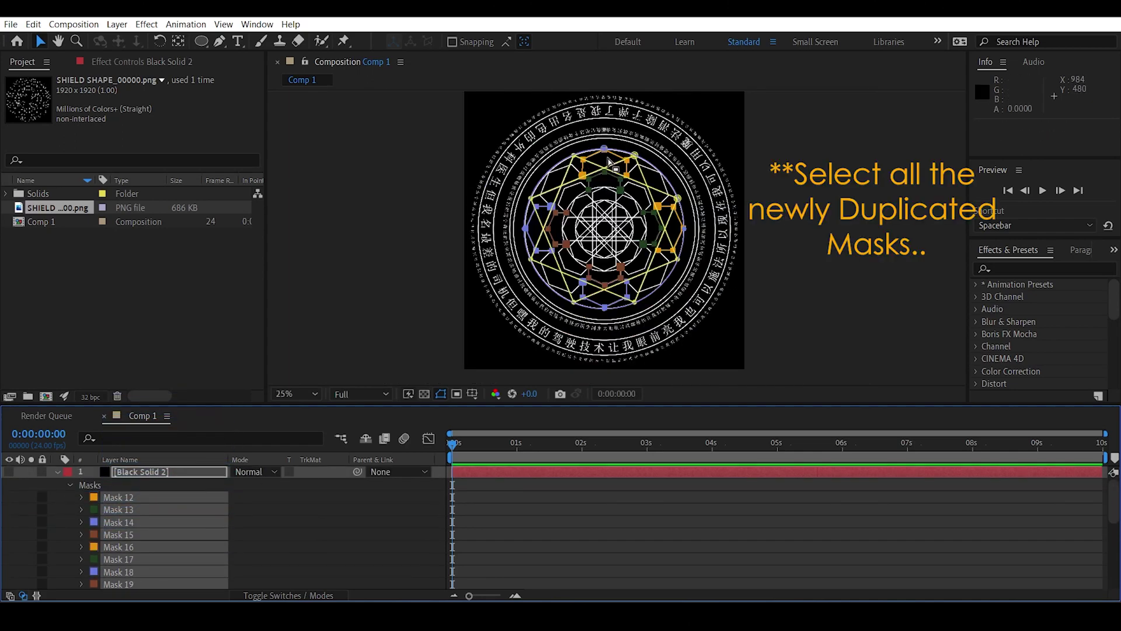
- Rotate the eight duplicated masks an eighth of a turn about the shield's centre to fit the diagonal petals, and deselect everything
double_click(582, 163)
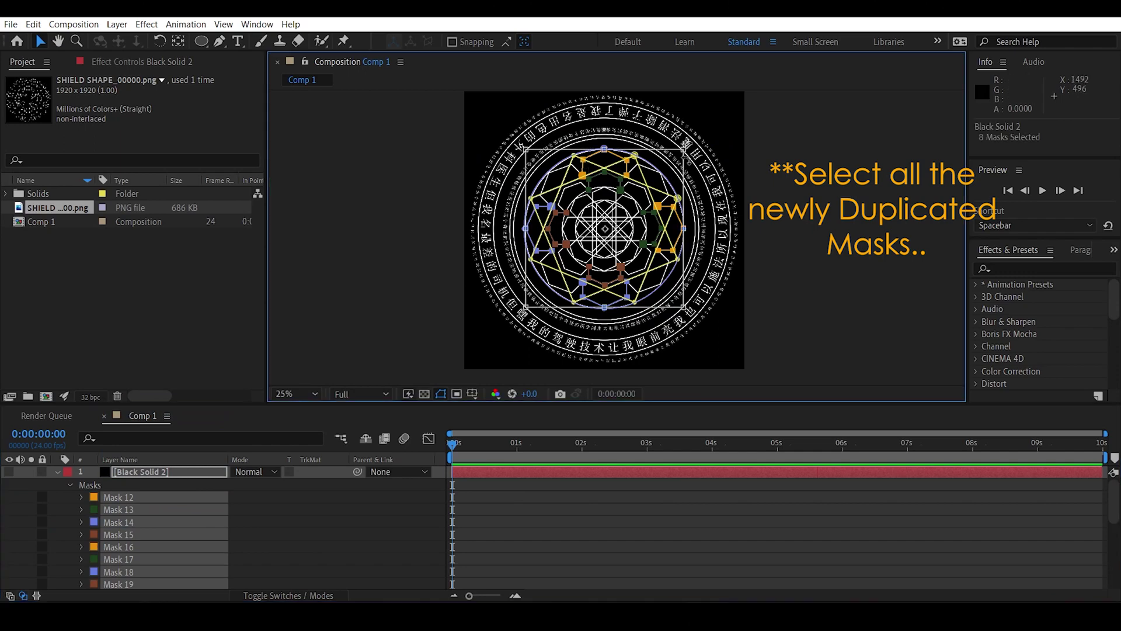
left_click_drag(700, 146, 738, 208)
double_click(861, 242)
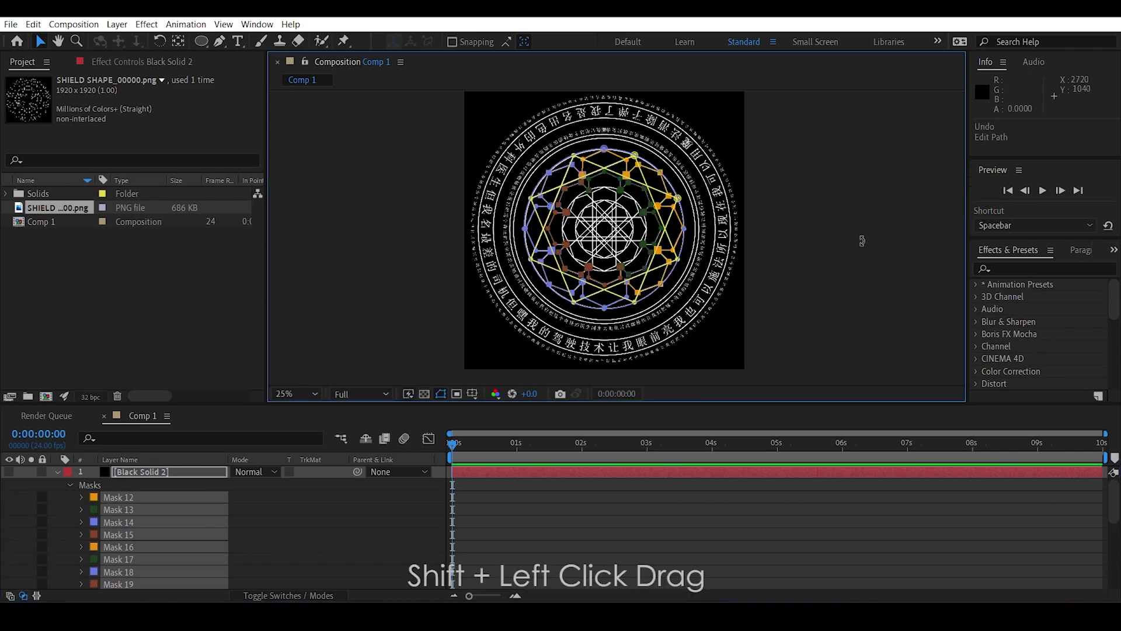
left_click(862, 242)
left_click(862, 243)
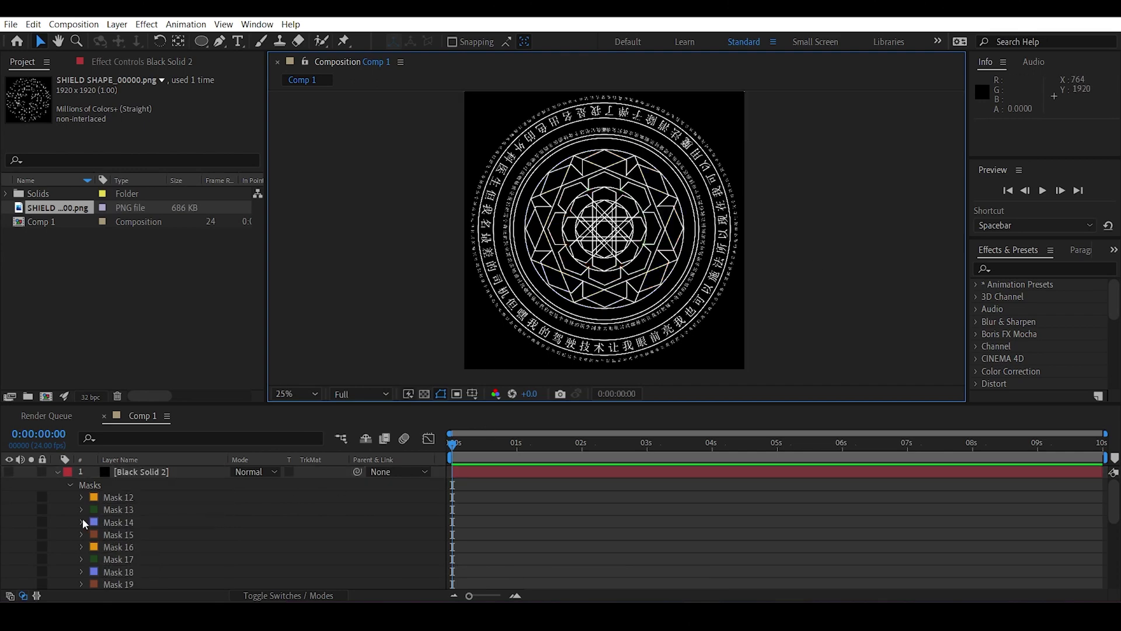
- Collapse the second black solid's properties and rename the layer MIDDLE RING
left_click(57, 472)
left_click(141, 472)
key("Return")
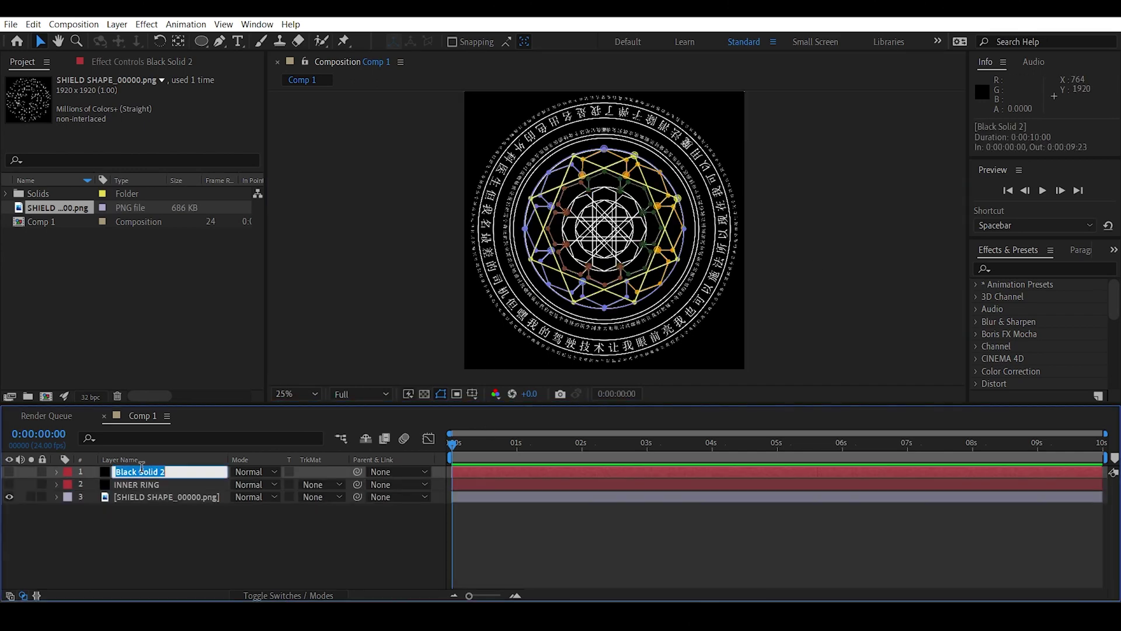
type("MIDDLE RING")
key("Return")
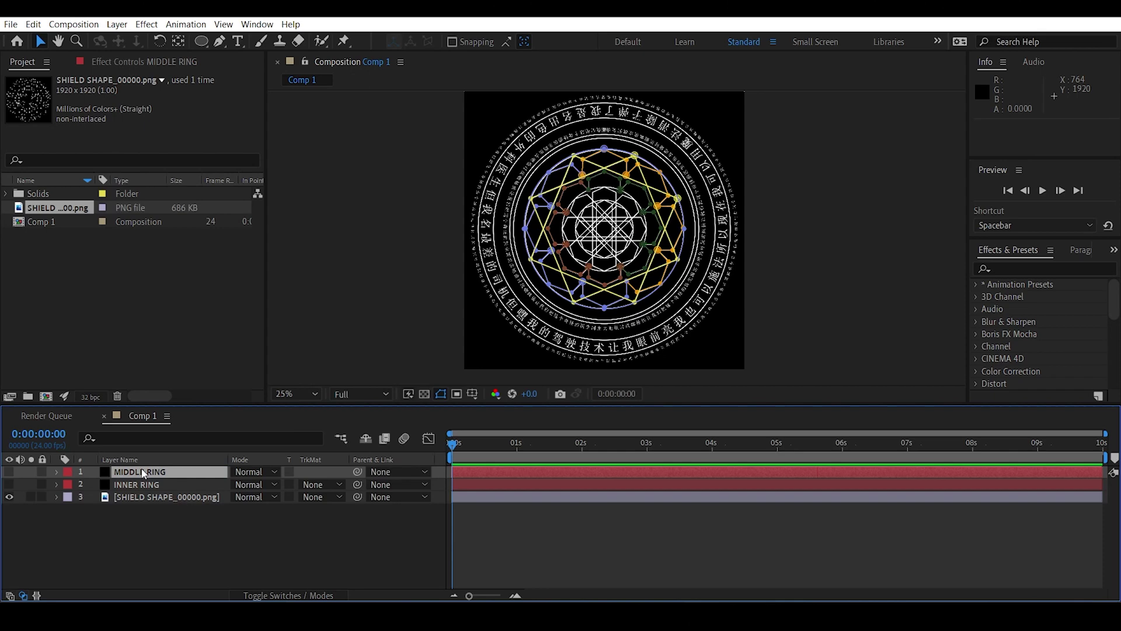
- Create a third 1920 x 1920 px black solid and hide it so the artwork can be traced
right_click(146, 506)
mouse_move(205, 374)
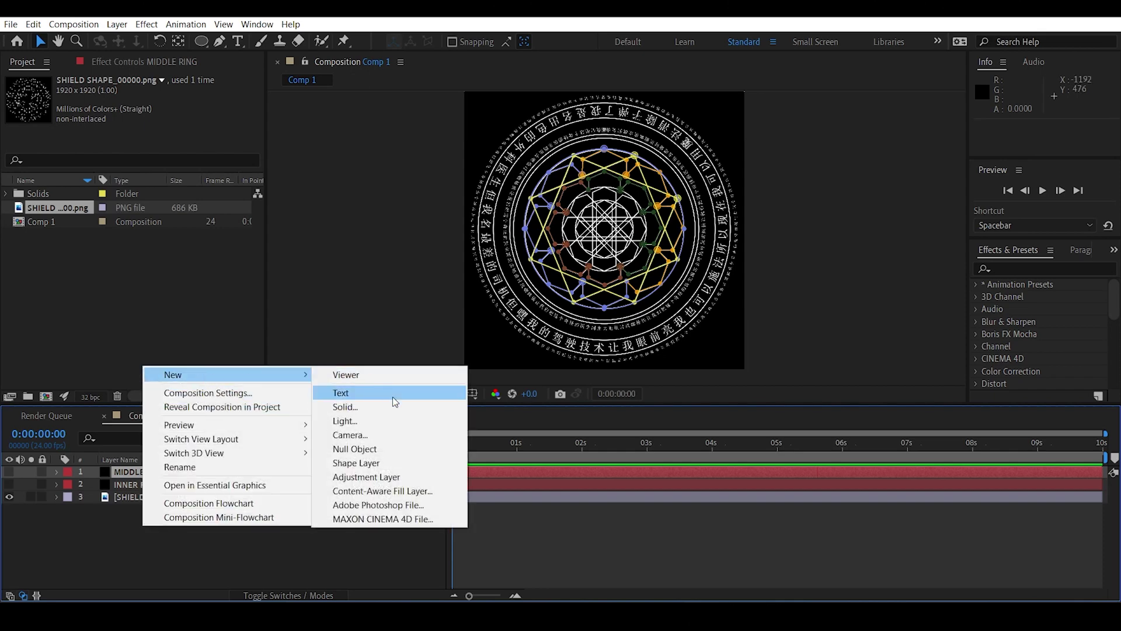
left_click(383, 409)
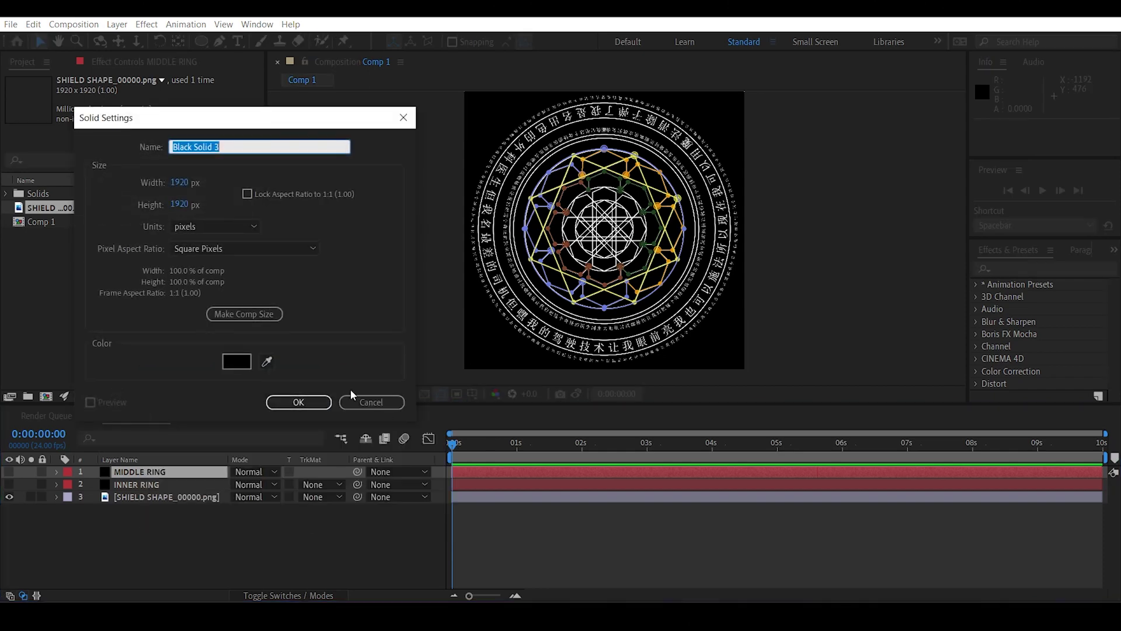
left_click(298, 402)
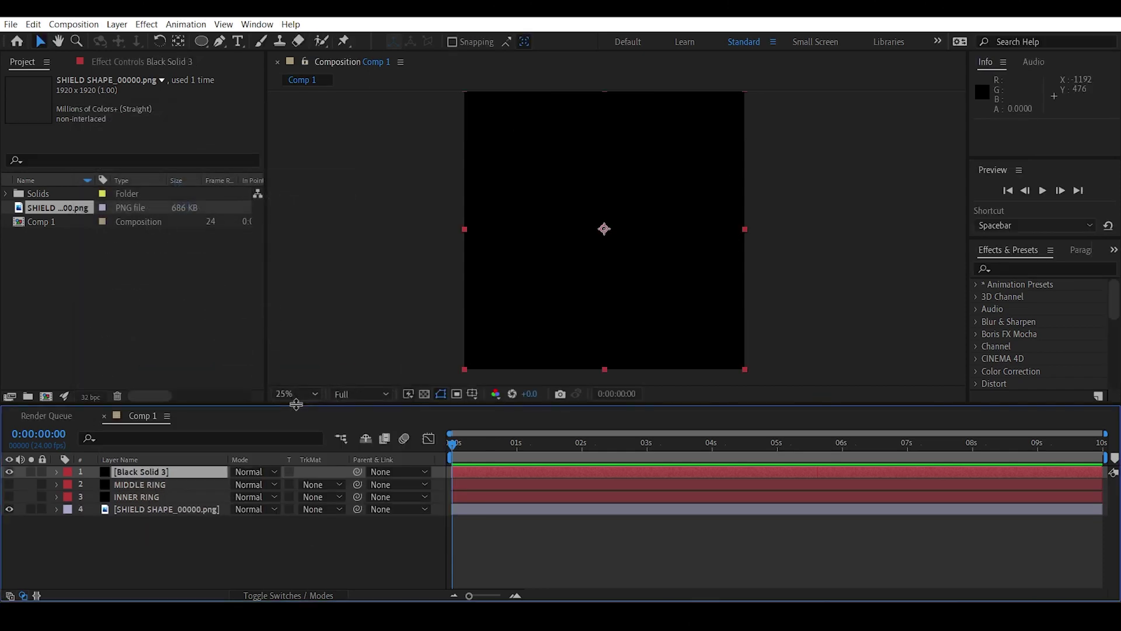
left_click(9, 472)
- Add a full-frame elliptical mask to the third black solid and scale it about its centre to 65% to fit the circle outside the petal ring
double_click(203, 41)
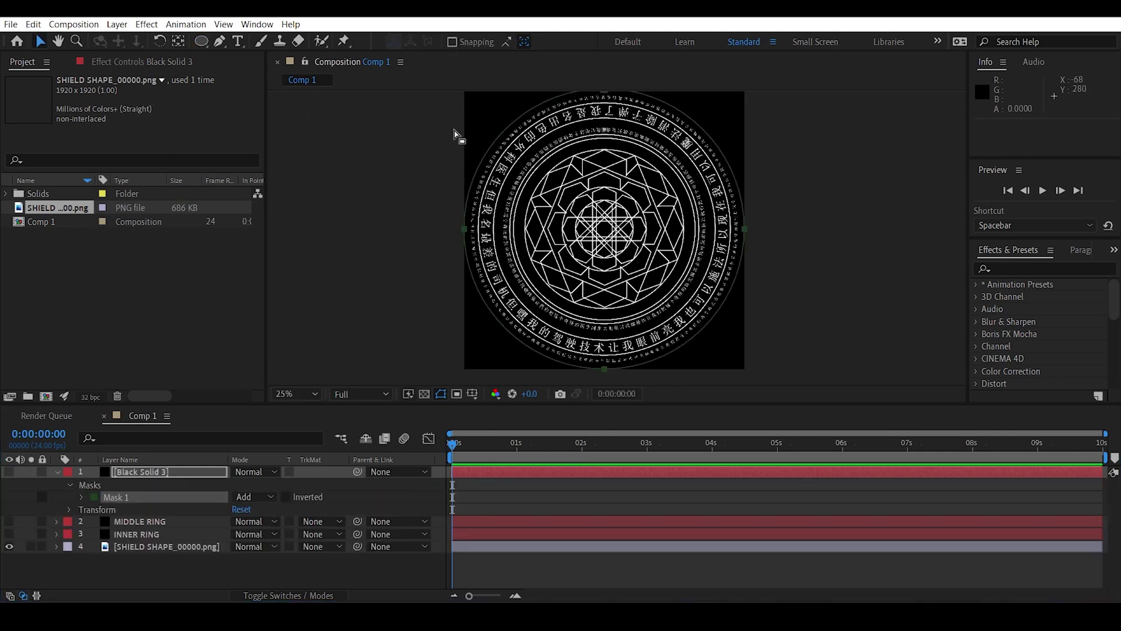
double_click(606, 93)
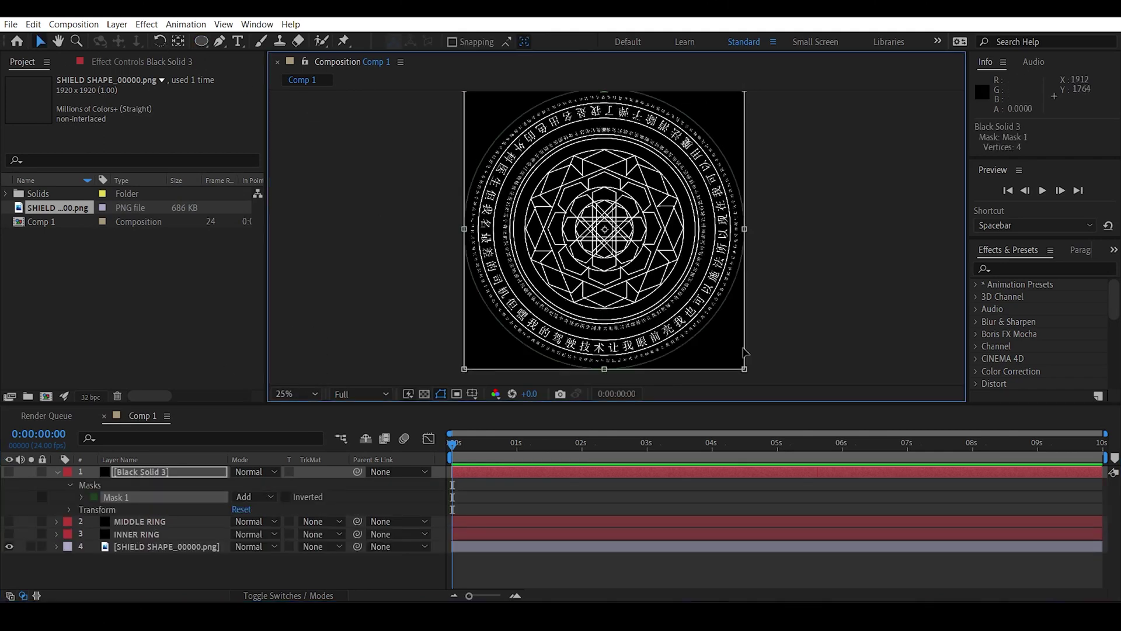
left_click_drag(744, 369, 701, 323)
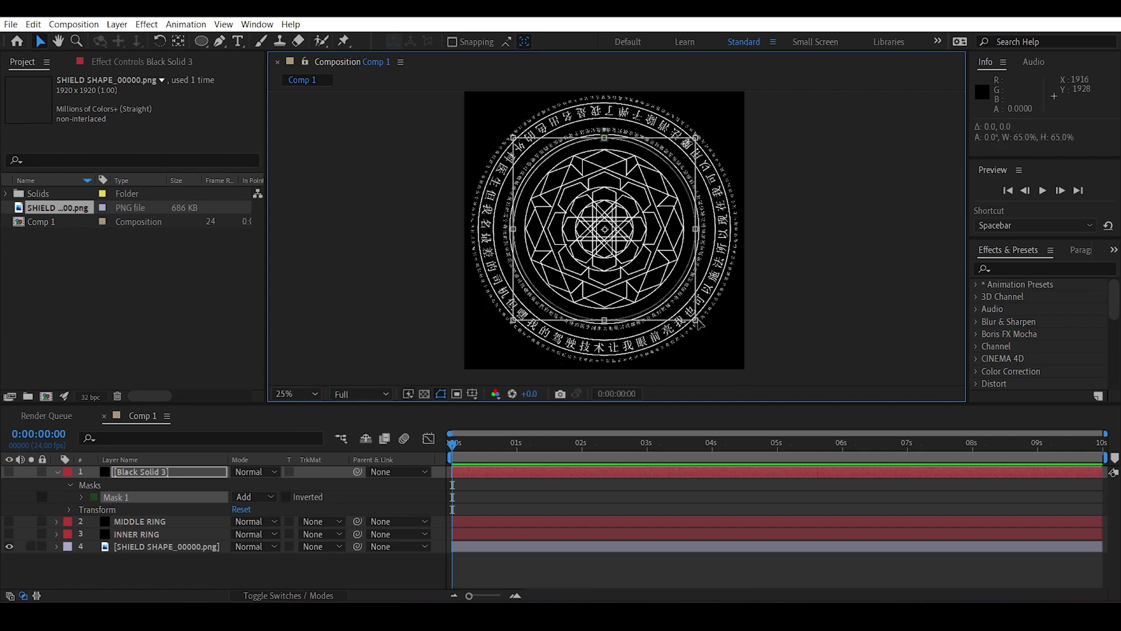
scroll(754, 251, "up", 2)
left_click_drag(802, 171, 762, 278)
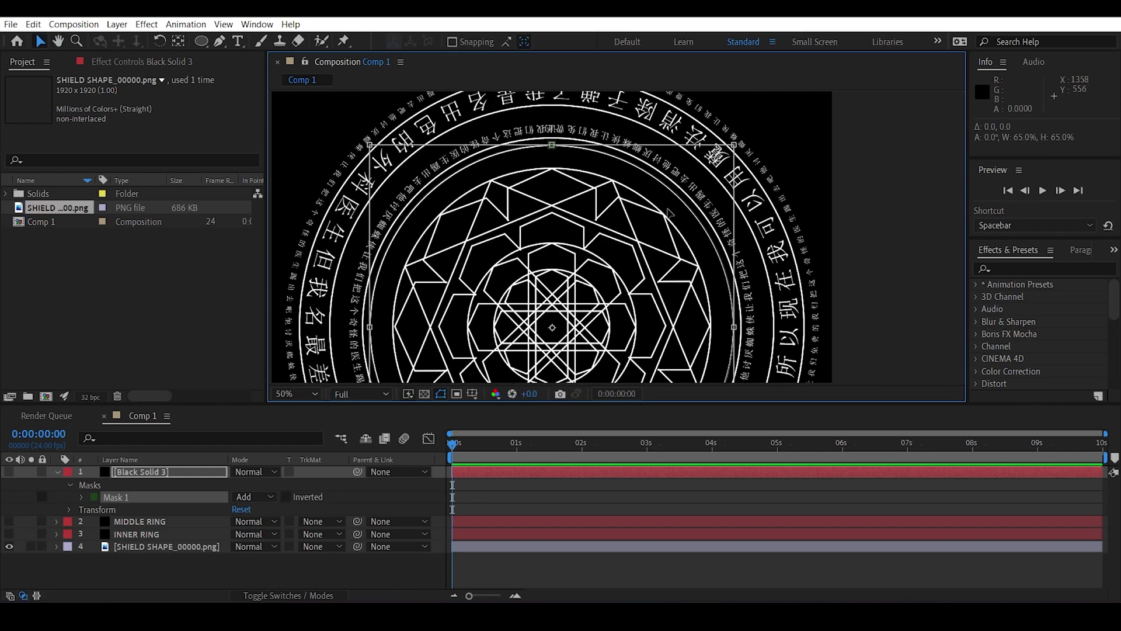
- Change the new circle mask's outline colour to red, FF0000
left_click(94, 496)
left_click_drag(233, 369, 275, 240)
left_click_drag(203, 295, 293, 250)
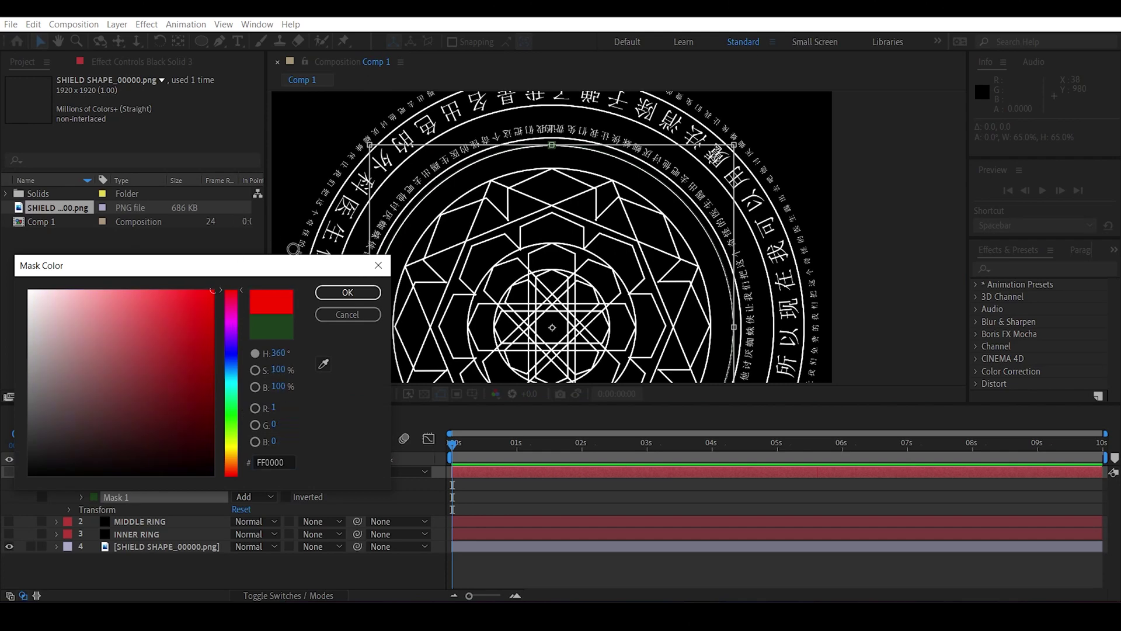
left_click(347, 292)
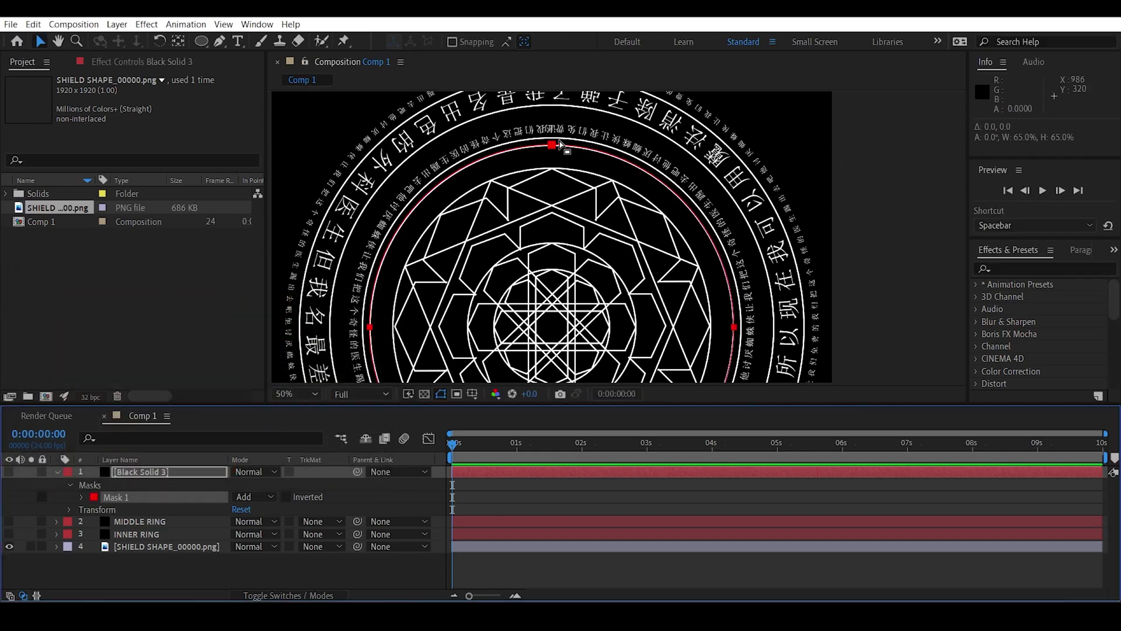
- Duplicate the red circle mask and scale the copy about its centre to about 104.2% to fit the next larger circle
left_click(152, 496)
key("ctrl+d")
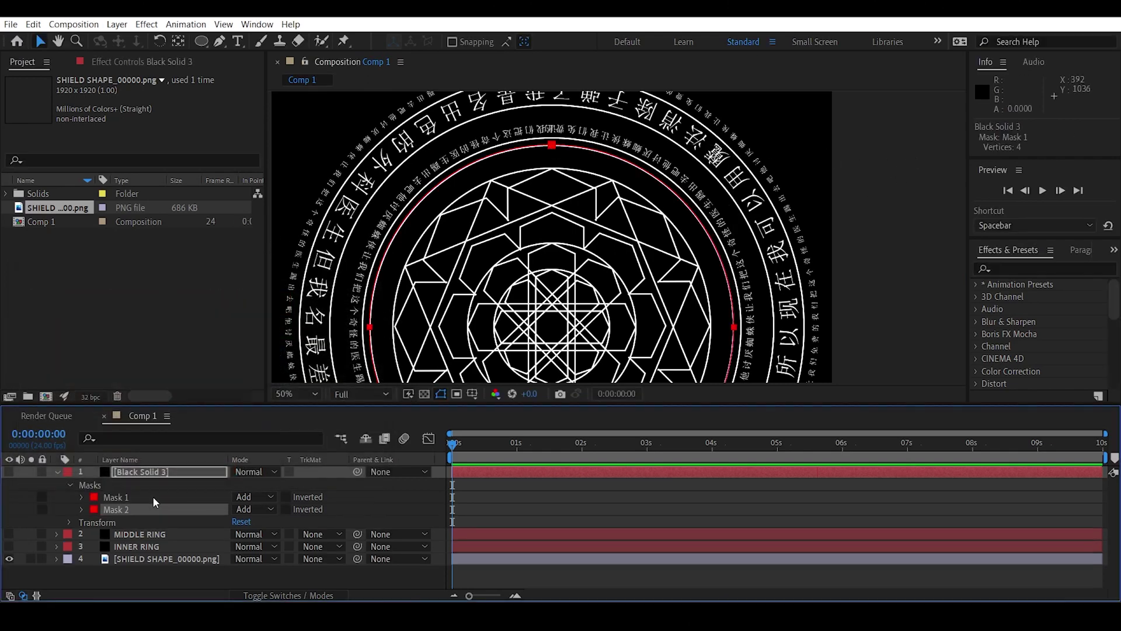
double_click(552, 144)
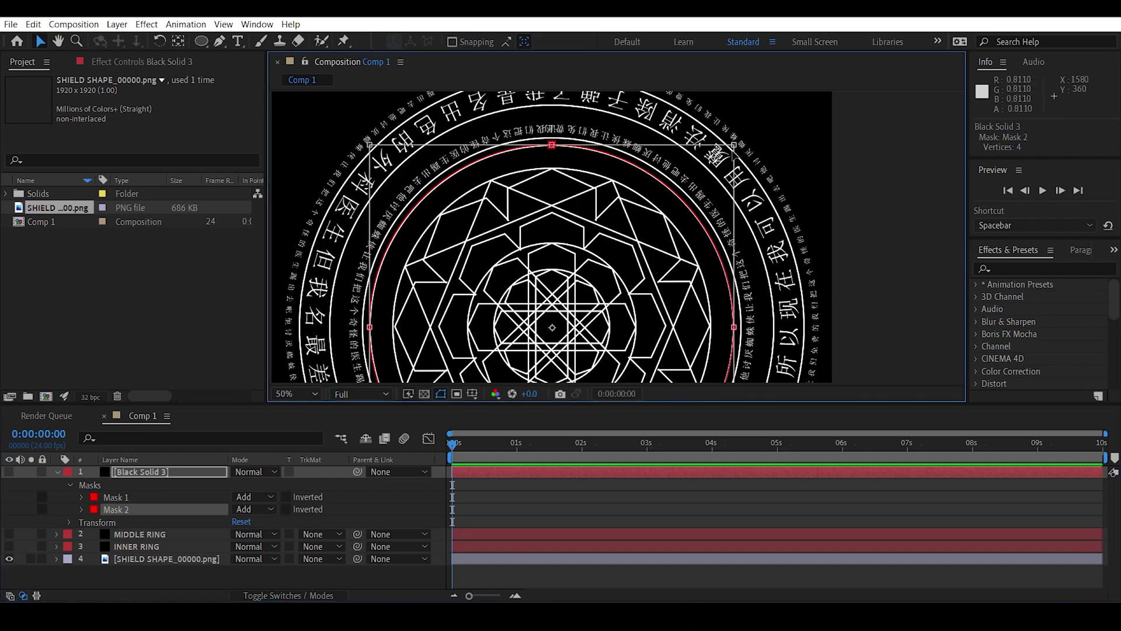
left_click_drag(736, 147, 750, 138)
scroll(344, 370, "up", 2)
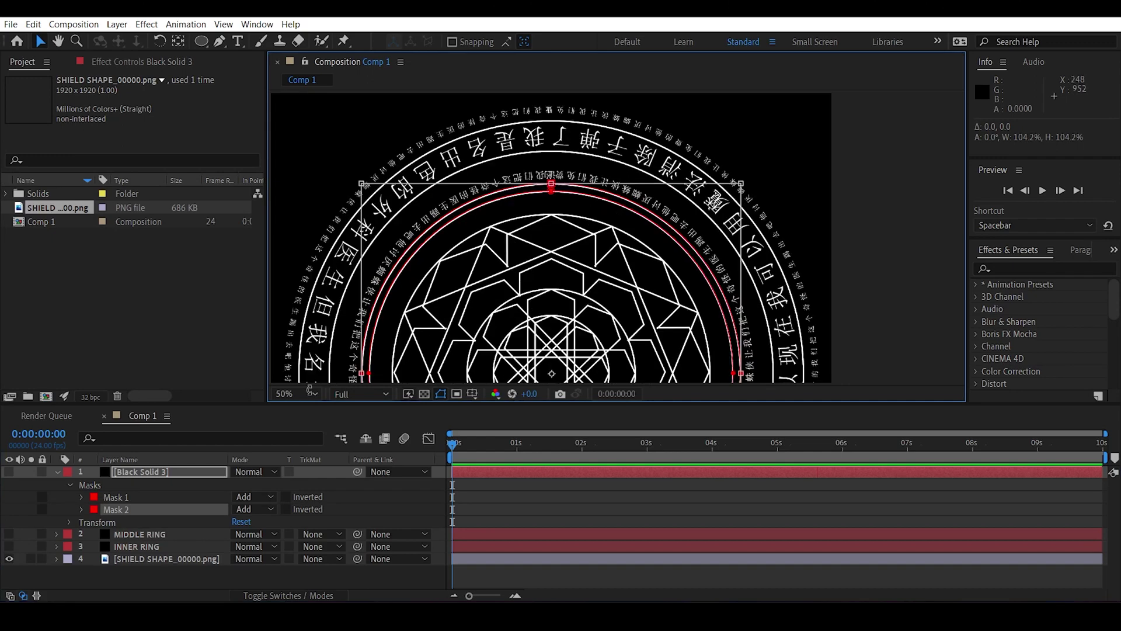
- Duplicate the second circle mask and scale the copy about its centre to fit the circle just inside the large text
left_click(131, 509)
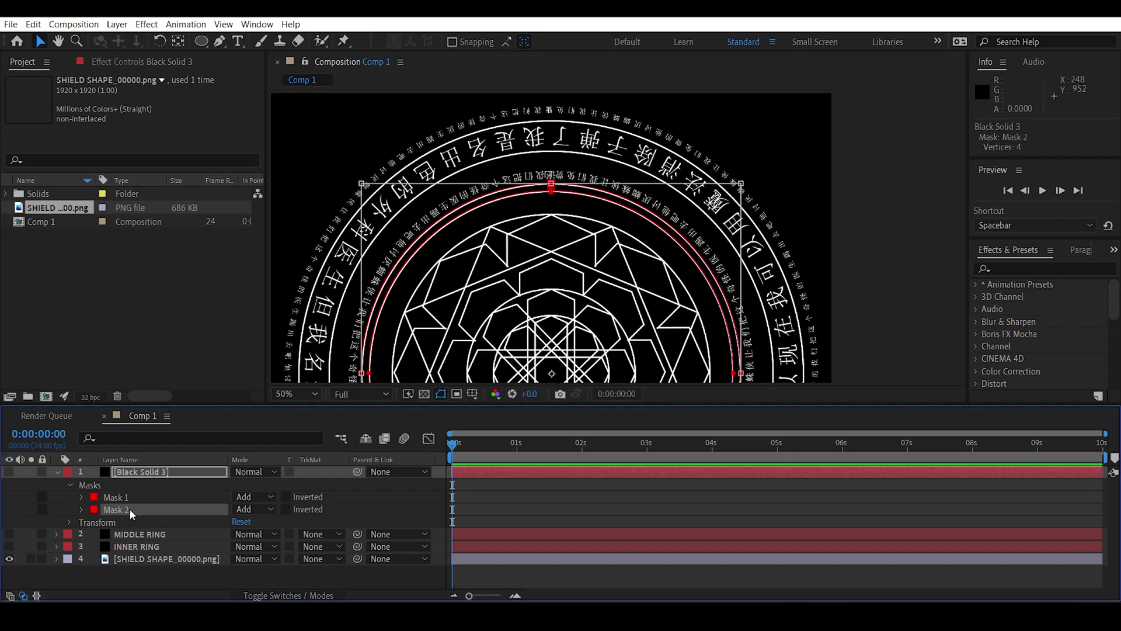
key("ctrl+d")
double_click(557, 186)
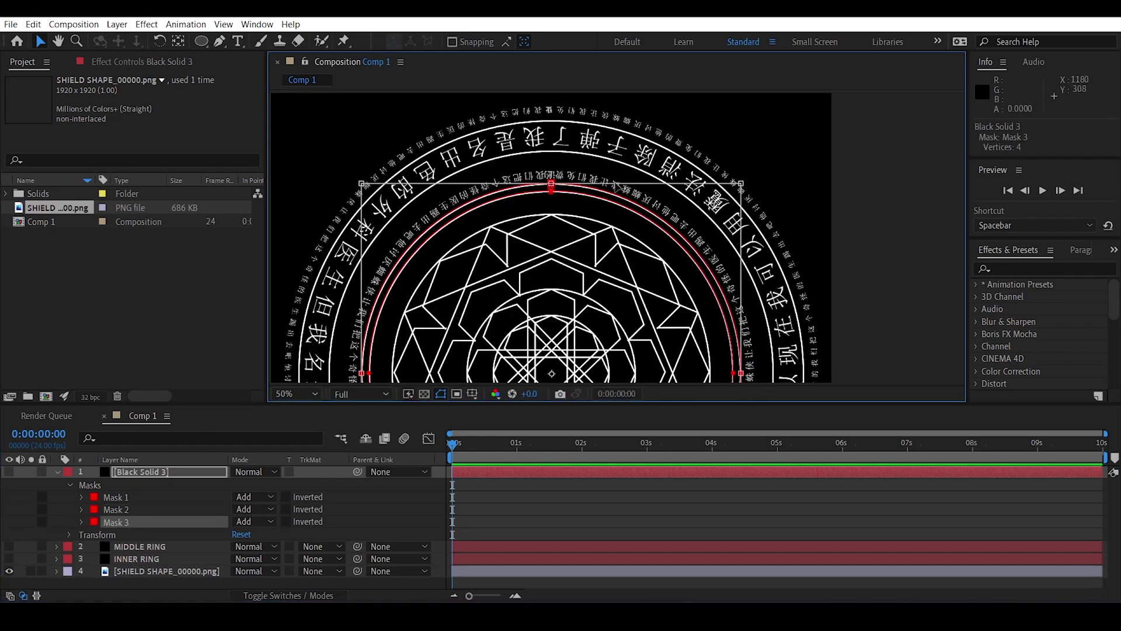
left_click_drag(740, 184, 774, 151)
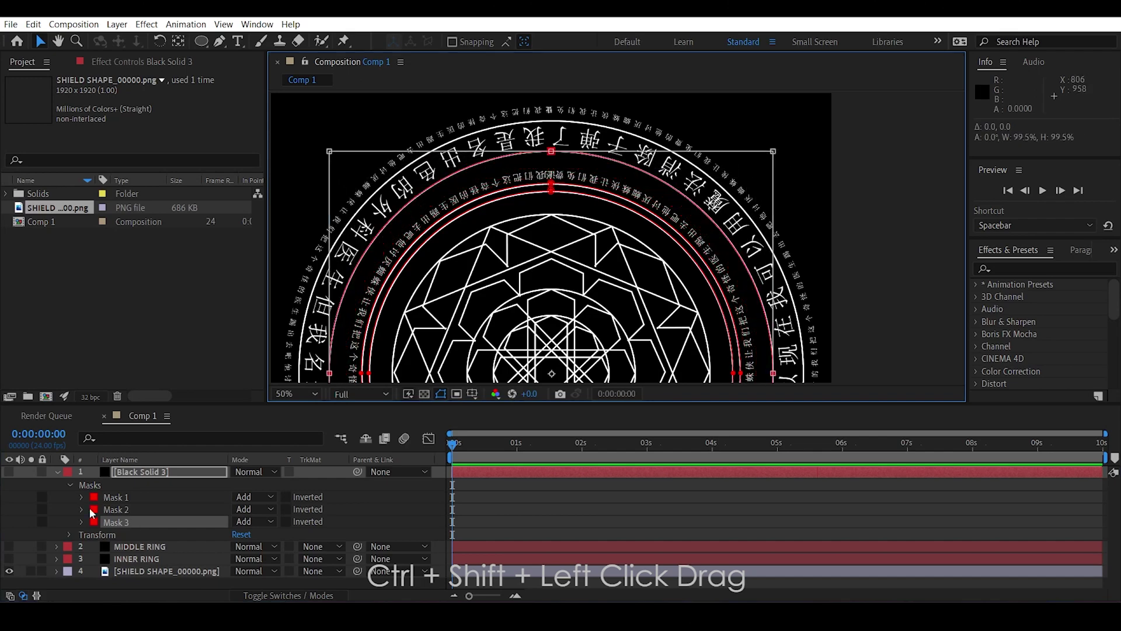
- Rename the third black solid as OUTER RING_1 and collapse its properties
left_click(57, 471)
left_click(167, 471)
key("Return")
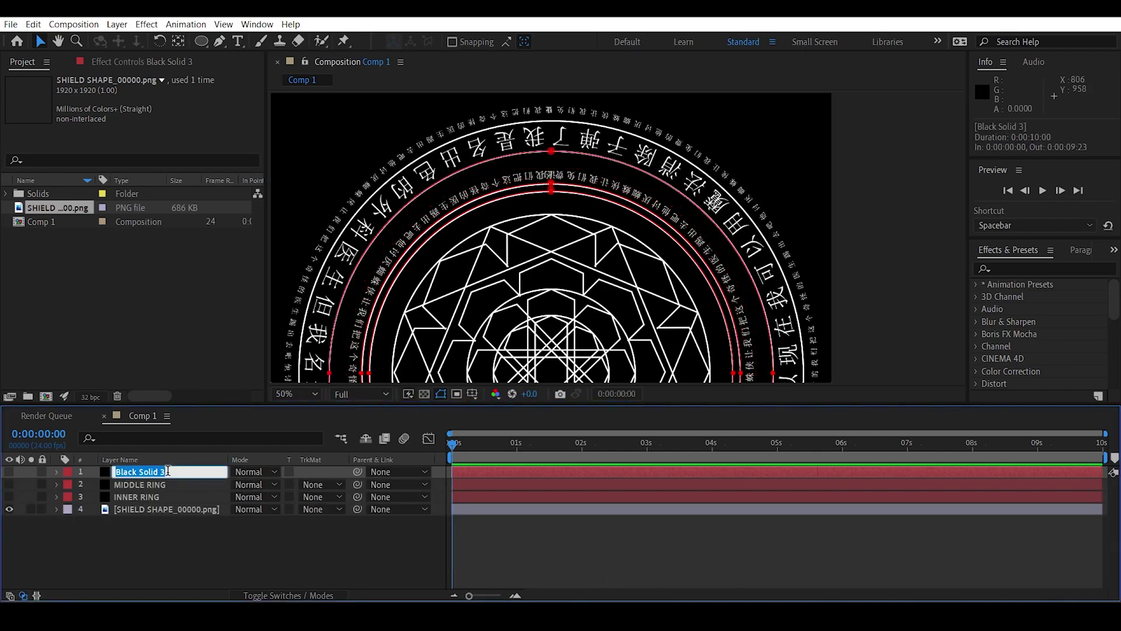
type("OUTER RING")
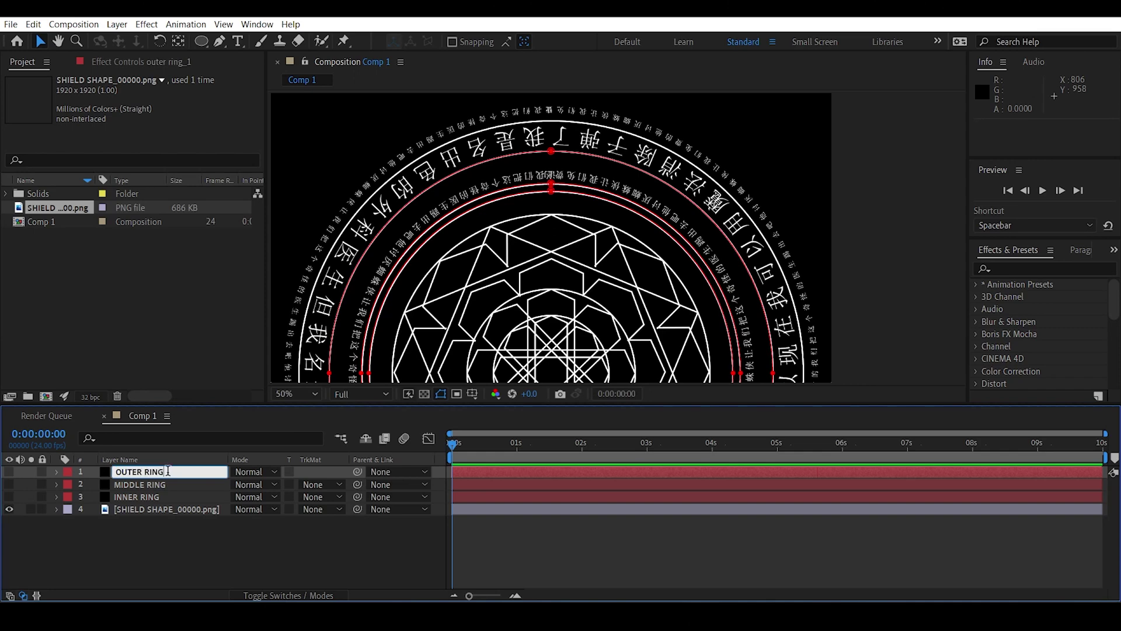
type("_1")
key("Return")
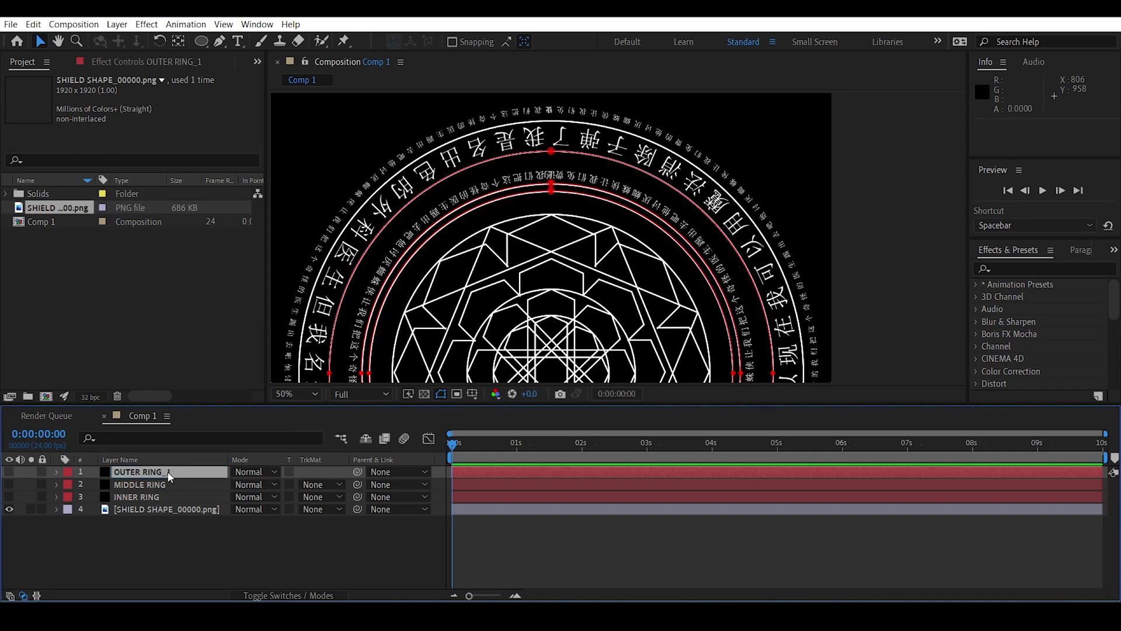
- Create a fourth black solid and hide it so the artwork can be traced
left_click(117, 24)
mouse_move(118, 38)
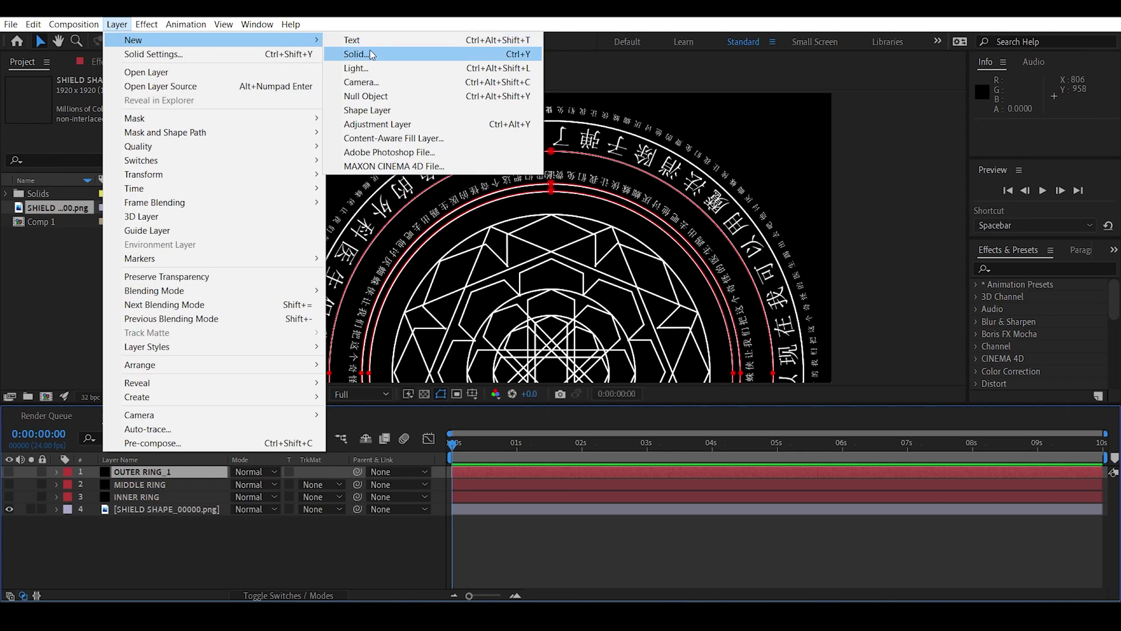
left_click(370, 50)
left_click(291, 405)
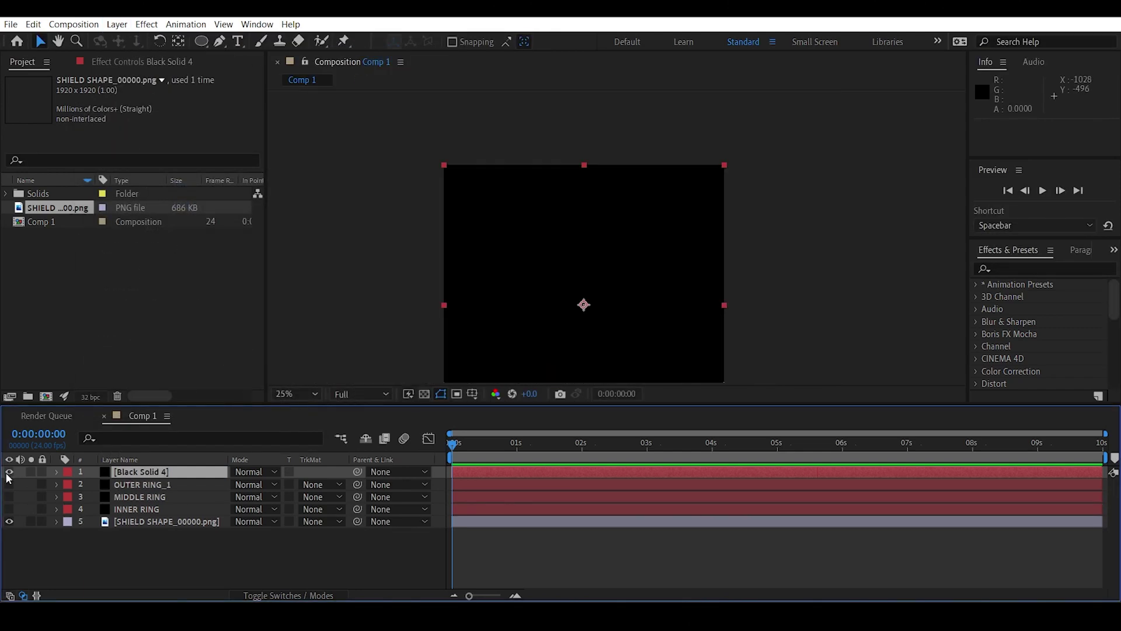
- Add a full-frame elliptical mask to the fourth black solid and scale it about its centre to 90% to fit the circle outside the large text
double_click(201, 41)
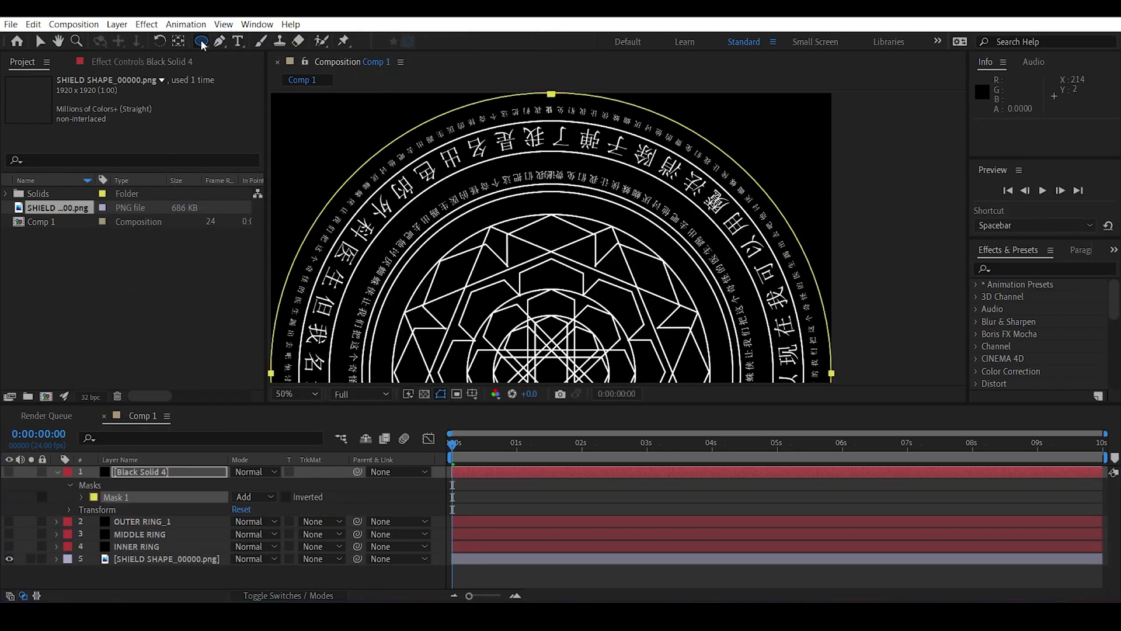
key("comma")
key("comma")
left_click_drag(725, 164, 711, 181)
scroll(653, 226, "up", 2)
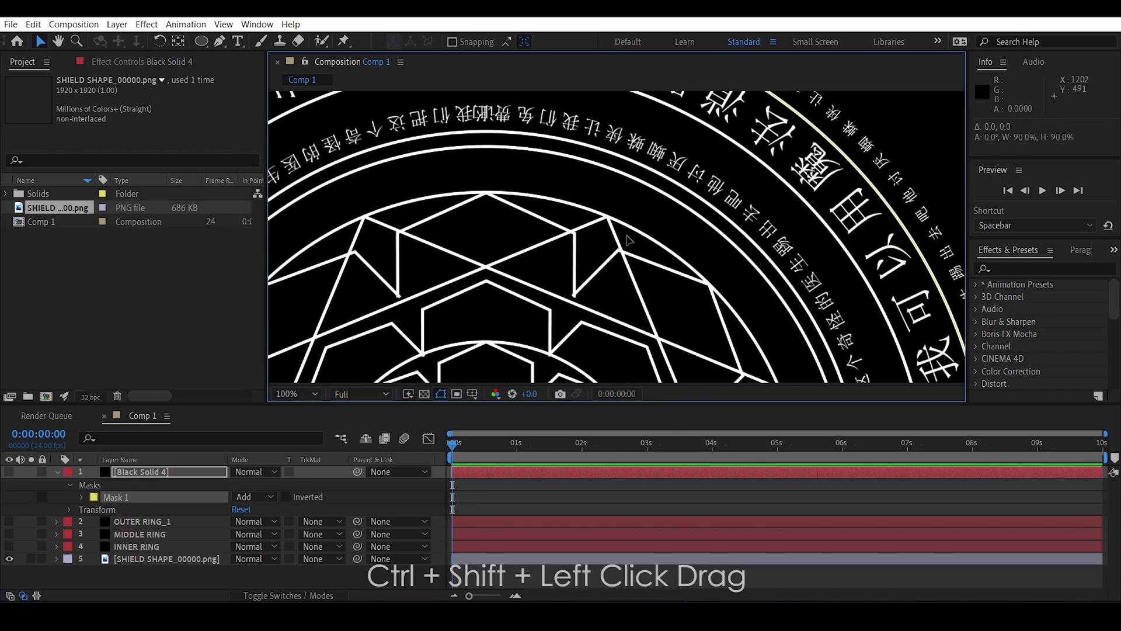
left_click_drag(654, 227, 630, 349)
scroll(630, 349, "down", 1)
- Rename the fourth black solid as OUTER RING_2 and collapse its properties
left_click(163, 477)
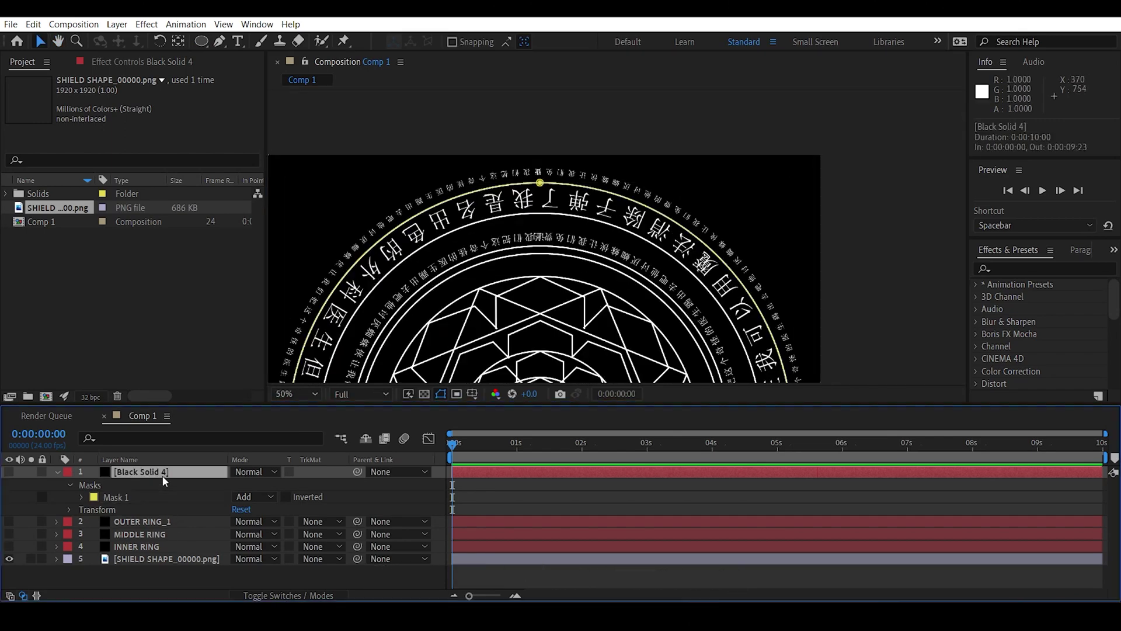
key("Return")
type("OUTER RIN")
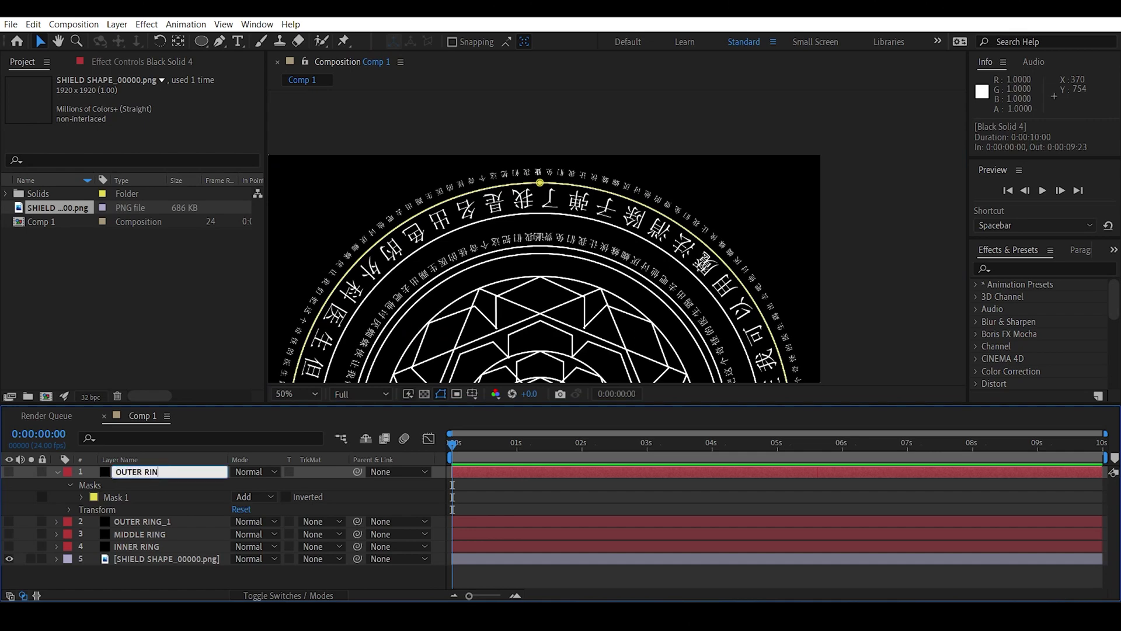
type("G_2")
key("Return")
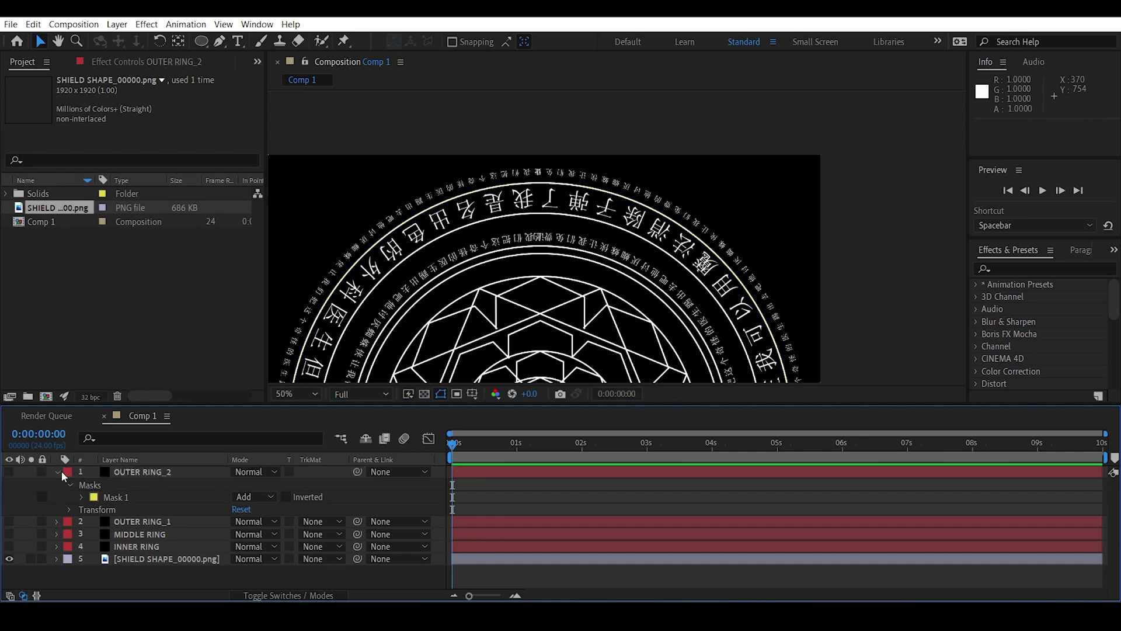
left_click(56, 472)
- Fit the composition in view and review the masks of INNER RING, MIDDLE RING, OUTER RING_1 and OUTER RING_2 against the artwork
left_click(297, 394)
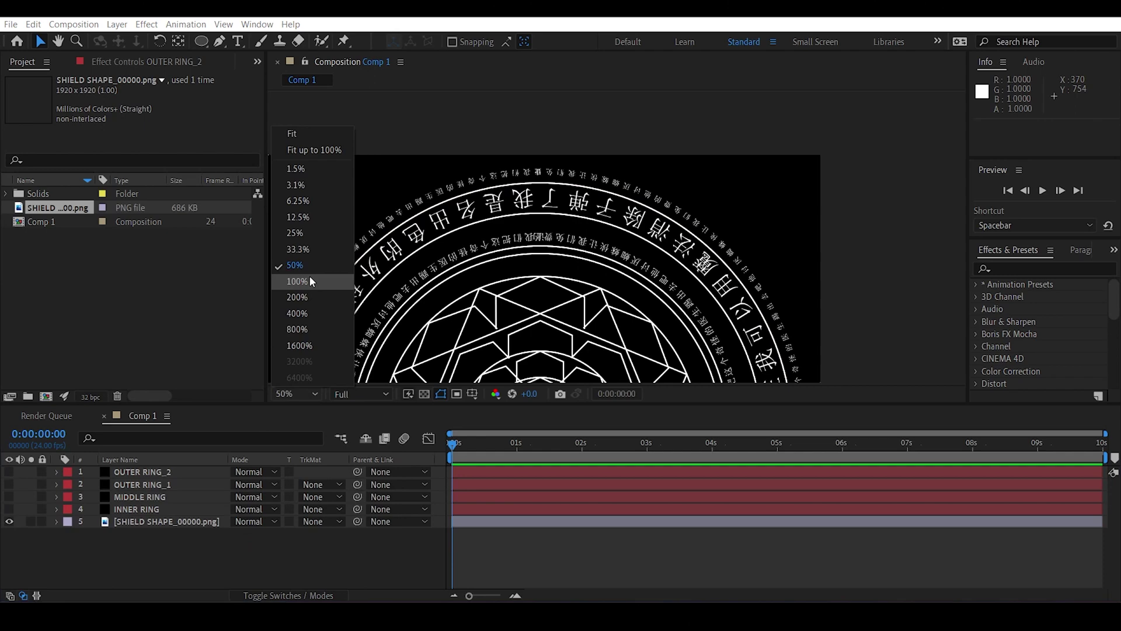
left_click(321, 134)
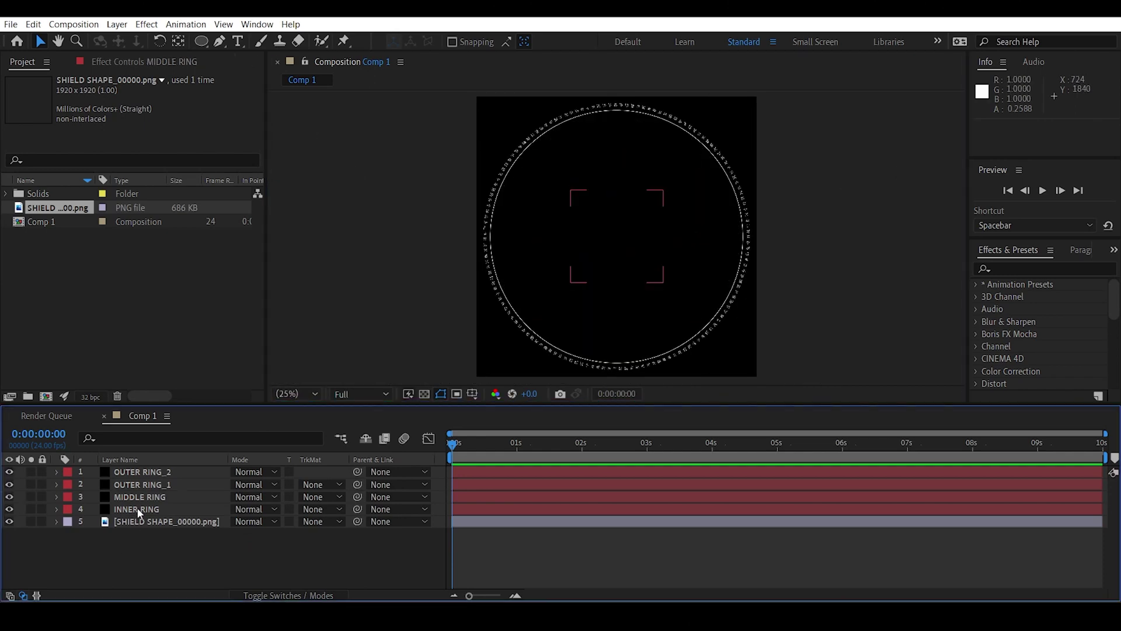
left_click(137, 509)
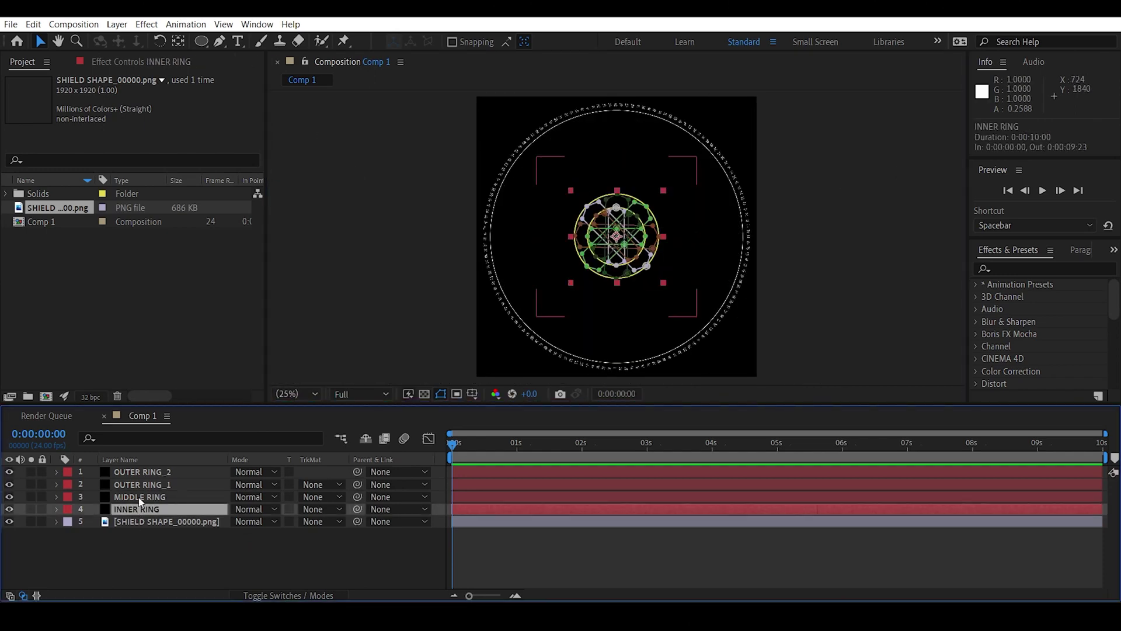
left_click(140, 498)
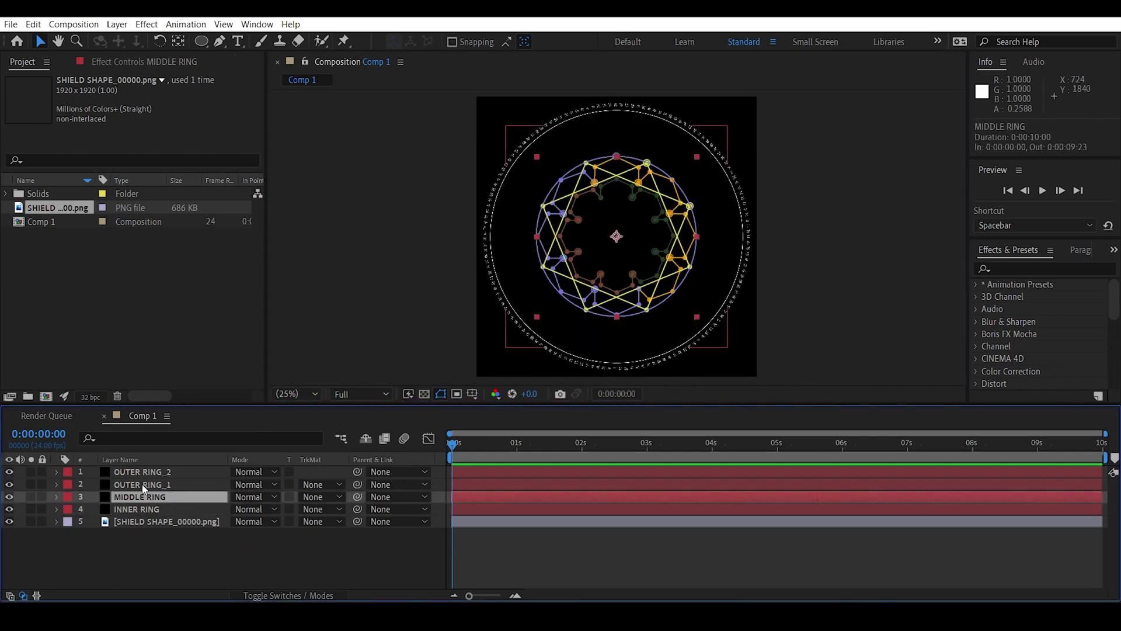
left_click(142, 485)
left_click(141, 472)
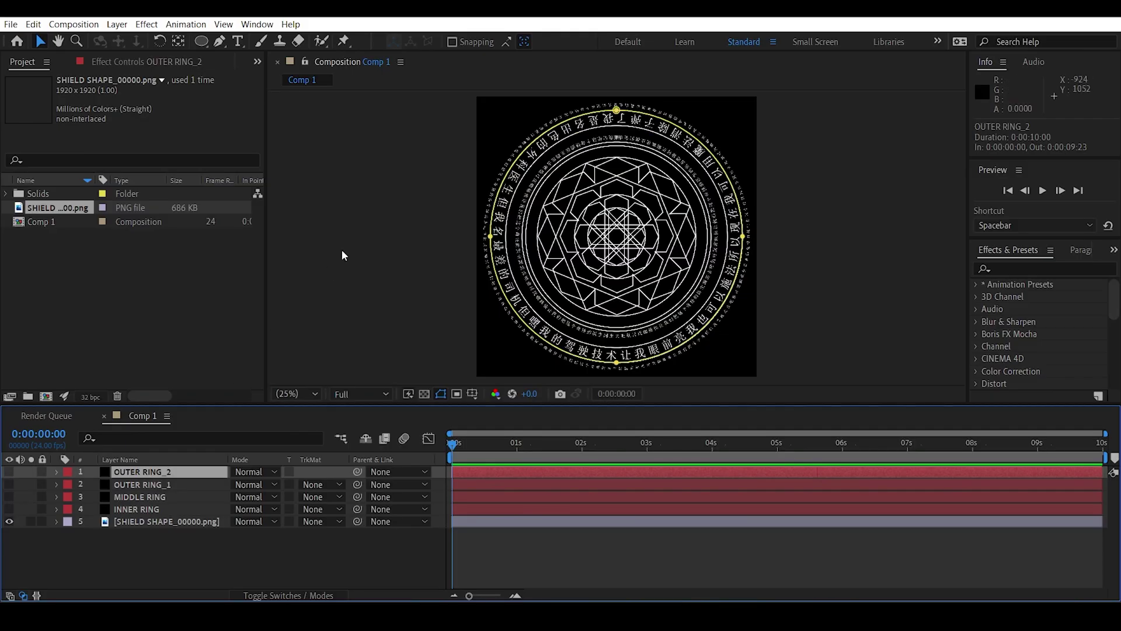
left_click(372, 236)
scroll(657, 150, "up", 2)
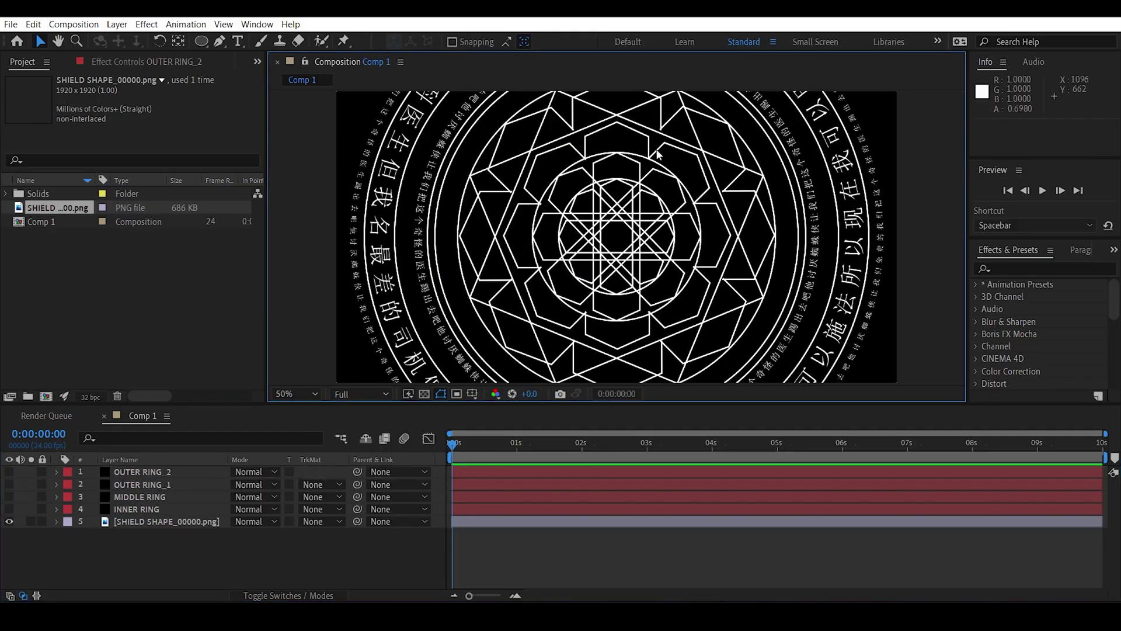
scroll(657, 153, "up", 3)
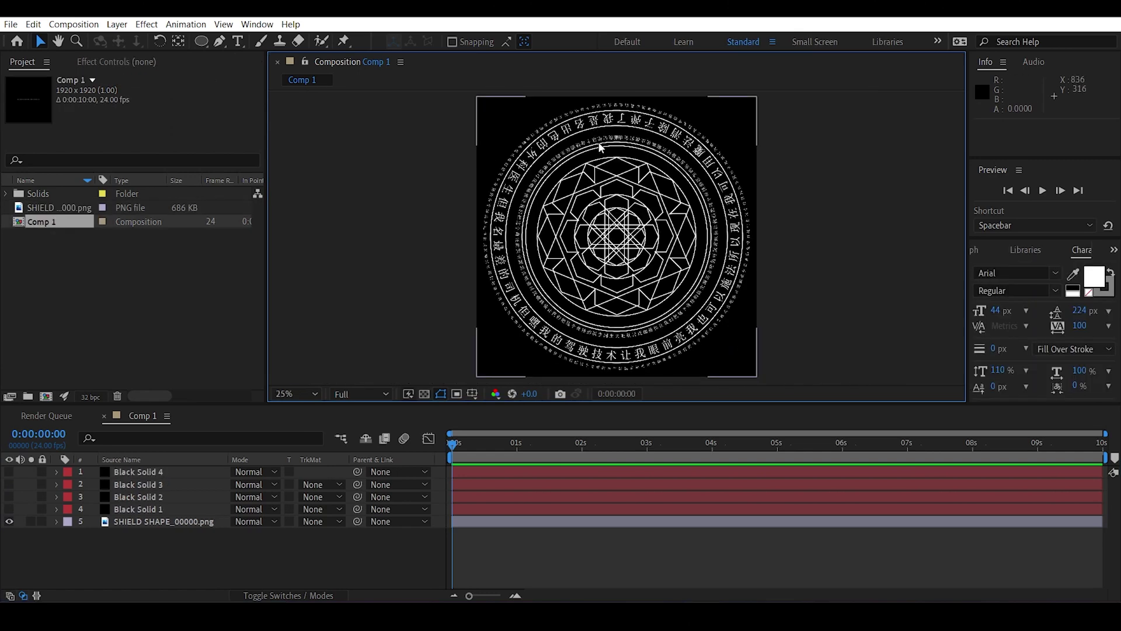
- Create a text layer reading "Hi this is" followed by the first name, and hide the shield artwork layer
left_click(117, 24)
mouse_move(125, 37)
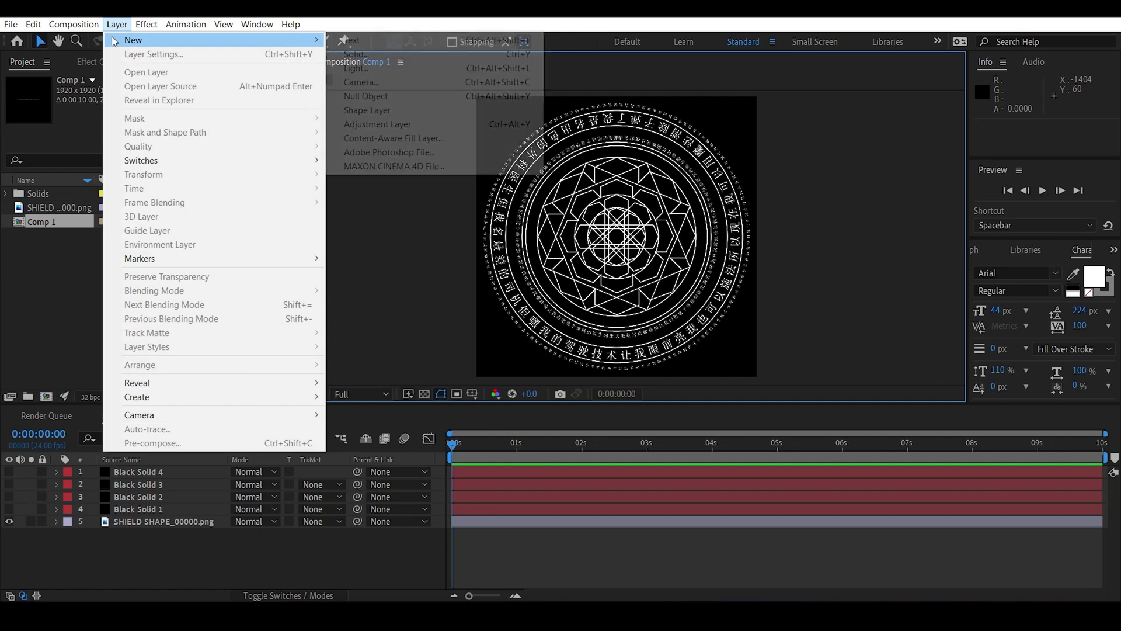
left_click(374, 38)
type("Hi this is harry")
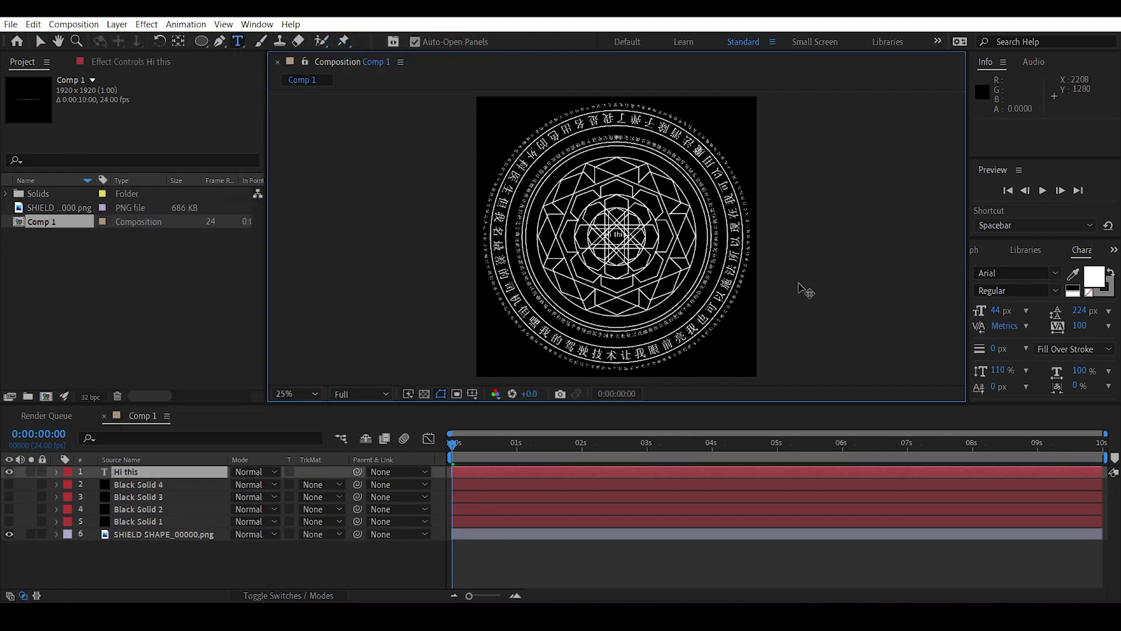
left_click(10, 534)
key("period")
key("period")
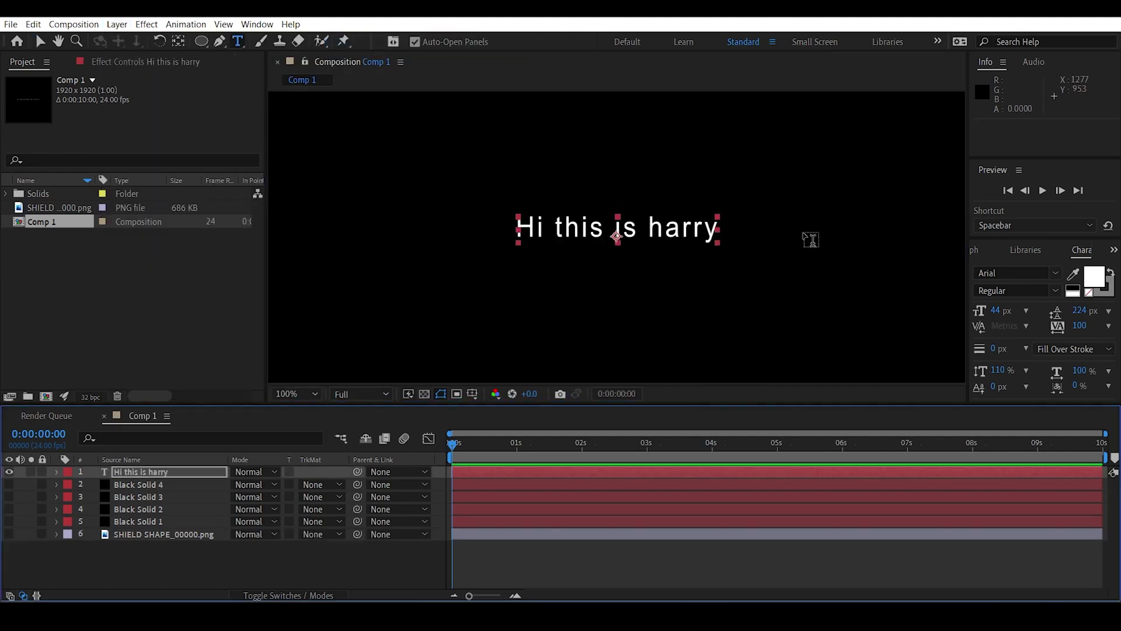
- Add a full-frame elliptical mask to the greeting text layer
left_click(40, 41)
key("comma")
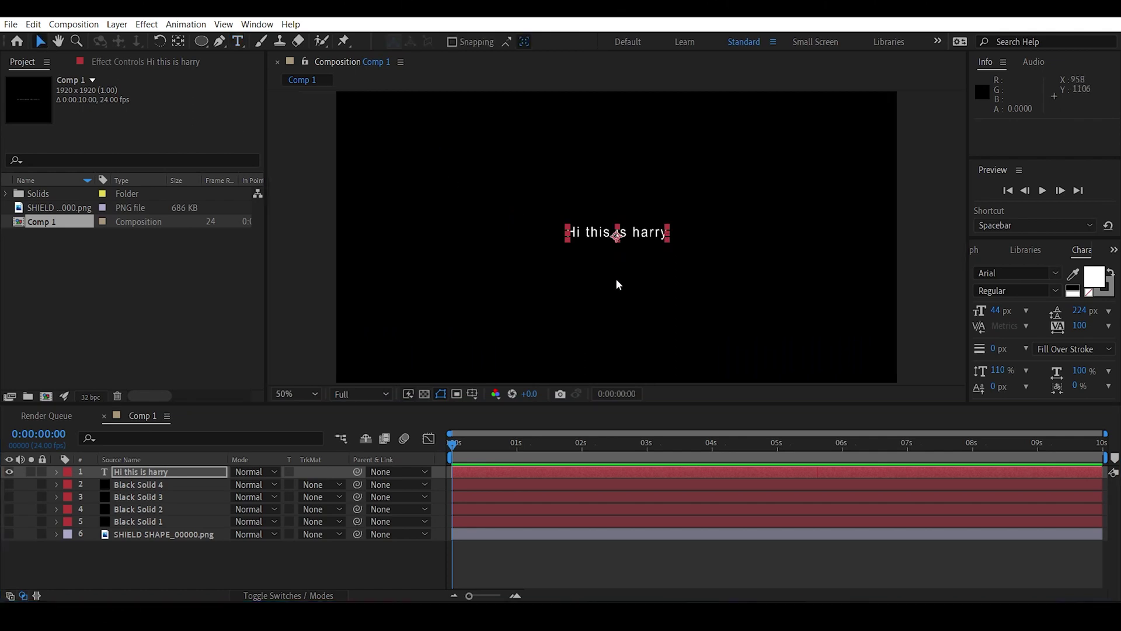
key("comma")
left_click(628, 234)
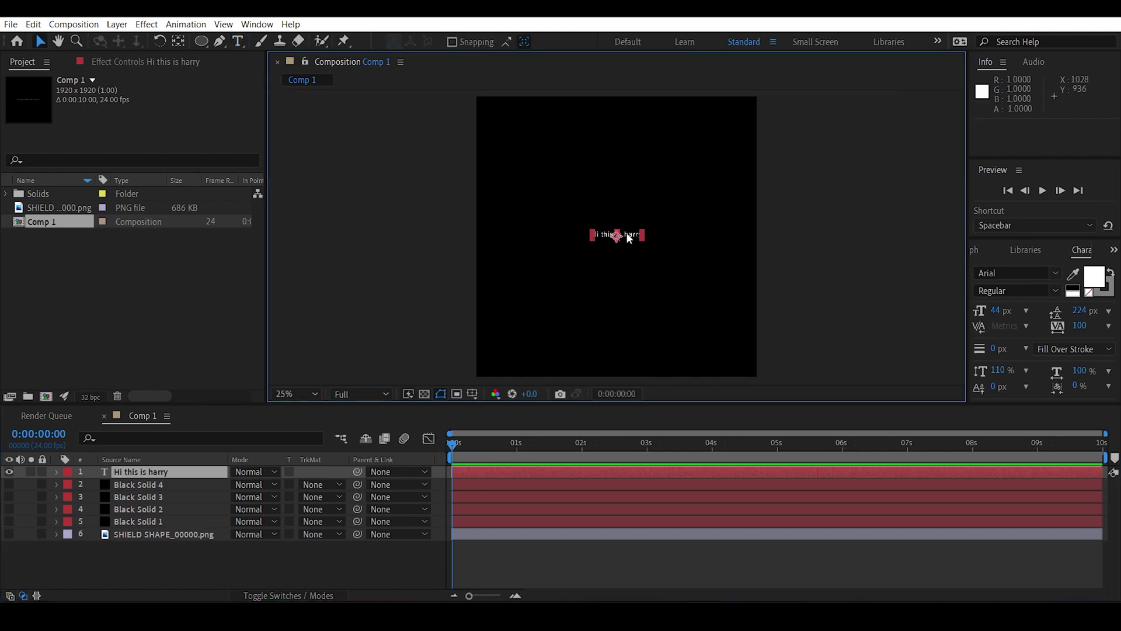
double_click(200, 41)
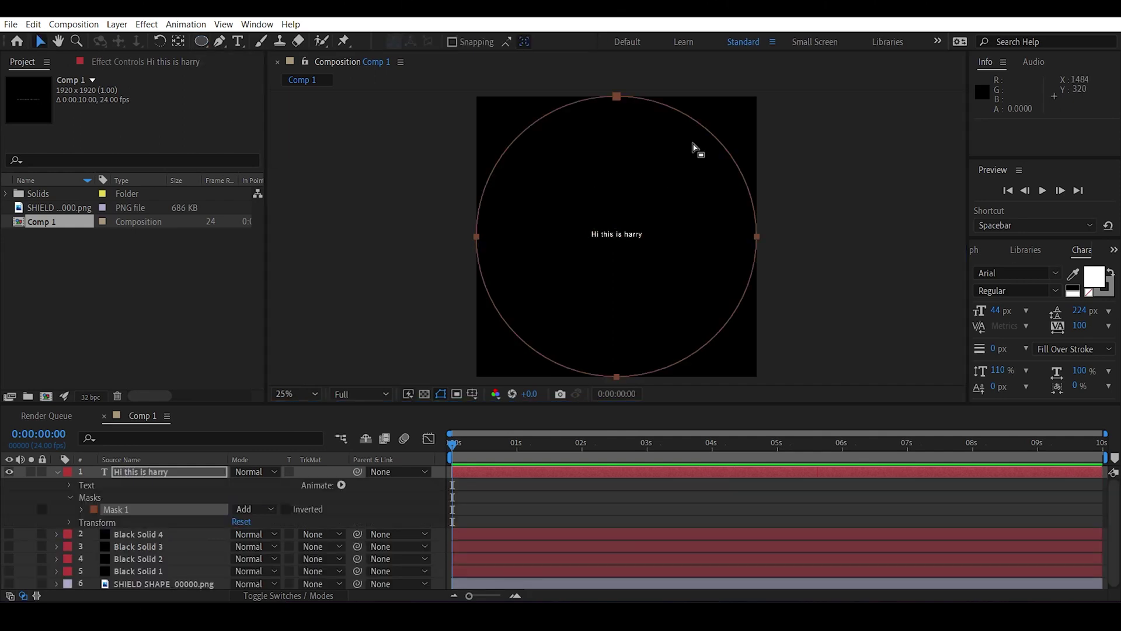
- Show the shield artwork and scale the text layer's circle mask about its centre to about 88.8% to align it with the large text ring
double_click(617, 100)
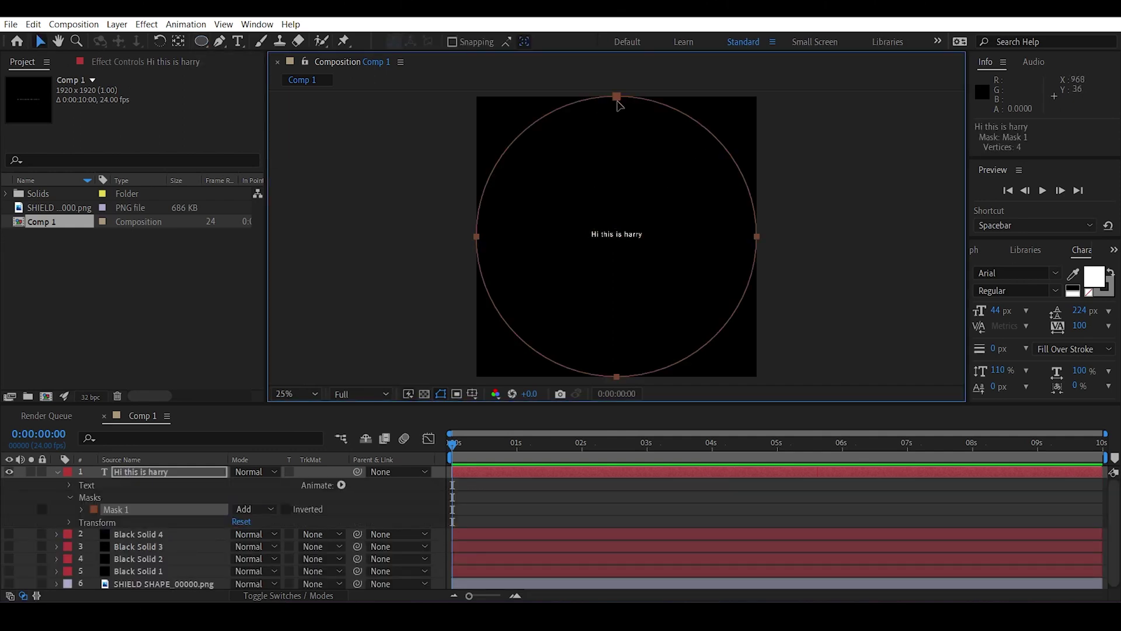
left_click(58, 472)
left_click(9, 534)
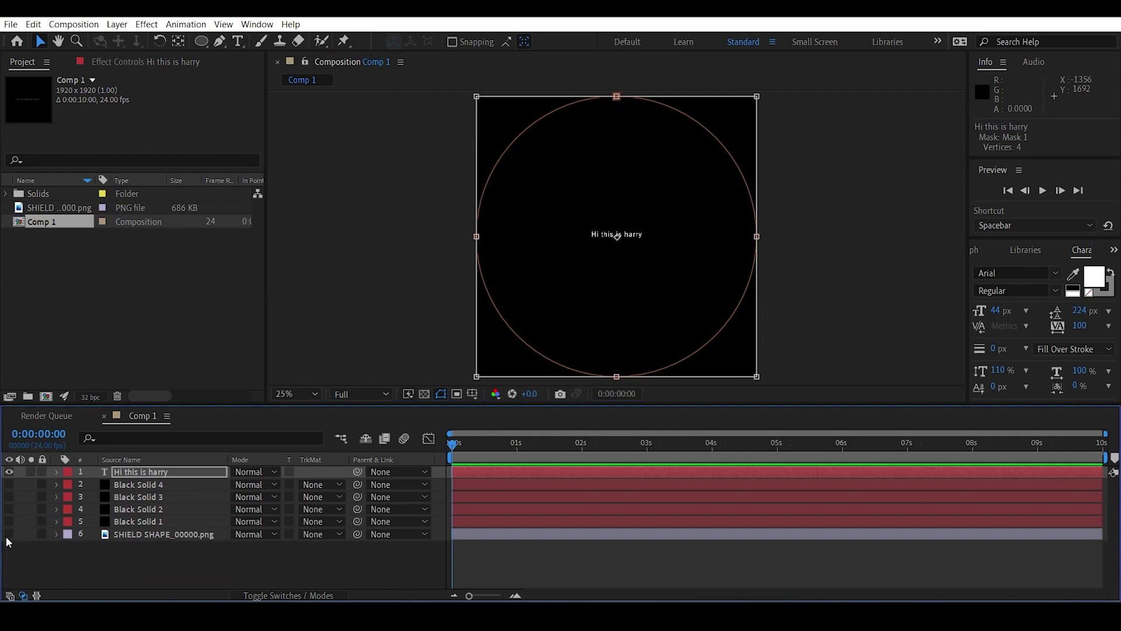
left_click(145, 471)
double_click(617, 97)
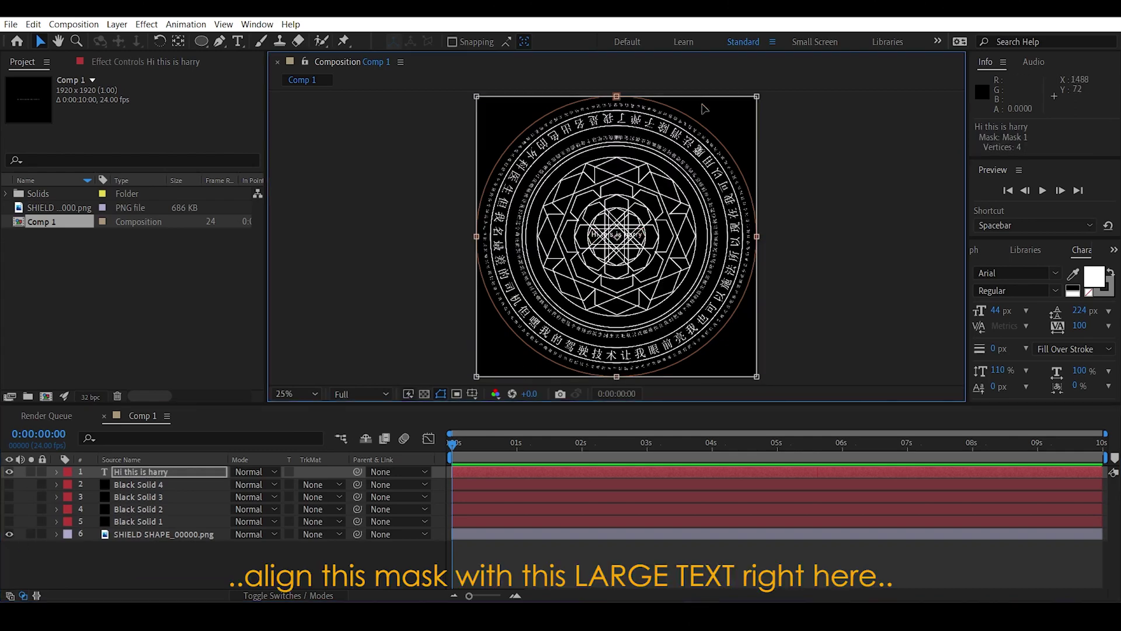
left_click_drag(757, 94, 741, 111)
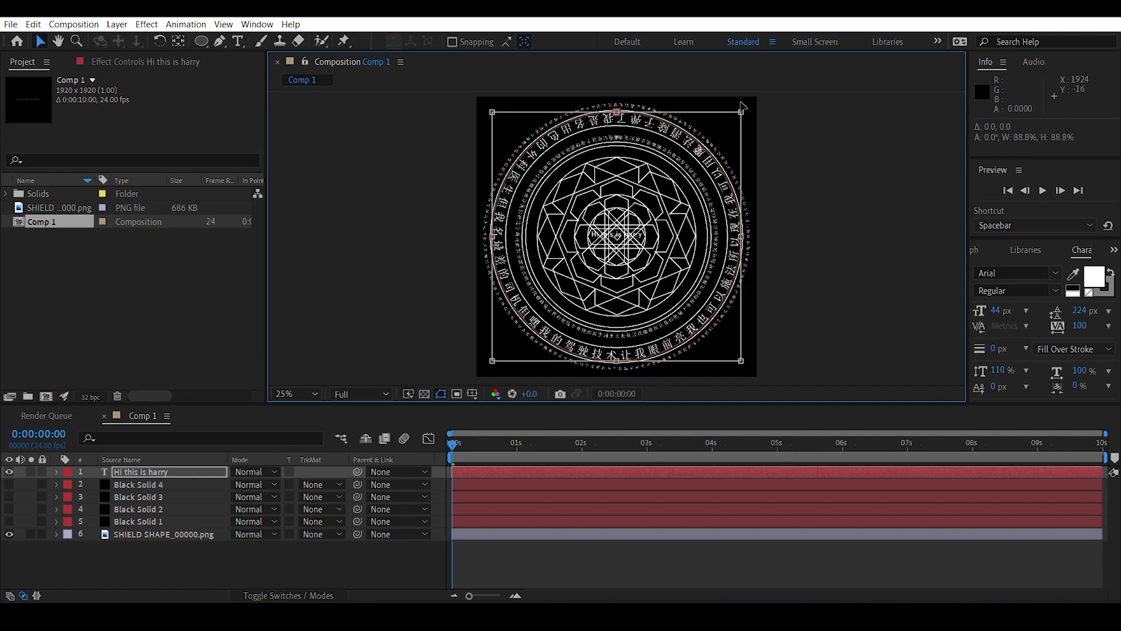
- Hide the shield artwork layer again so only the greeting text shows
left_click(122, 564)
left_click(135, 473)
left_click(10, 534)
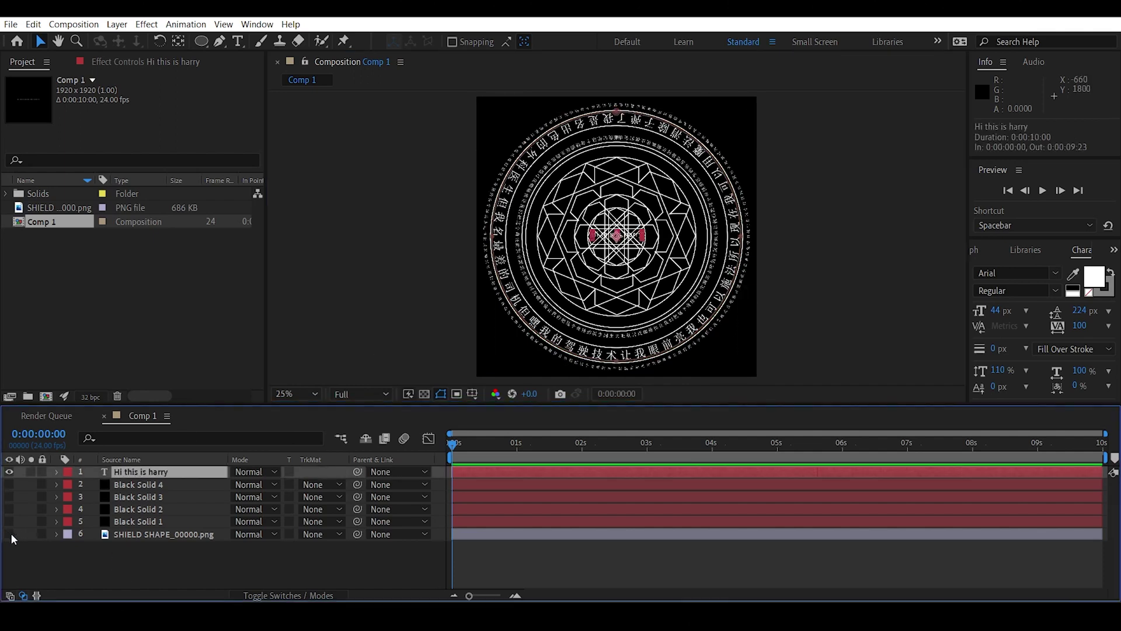
- Set the greeting text layer's path to Mask 1 so the text follows the circle
left_click(88, 559)
left_click(136, 474)
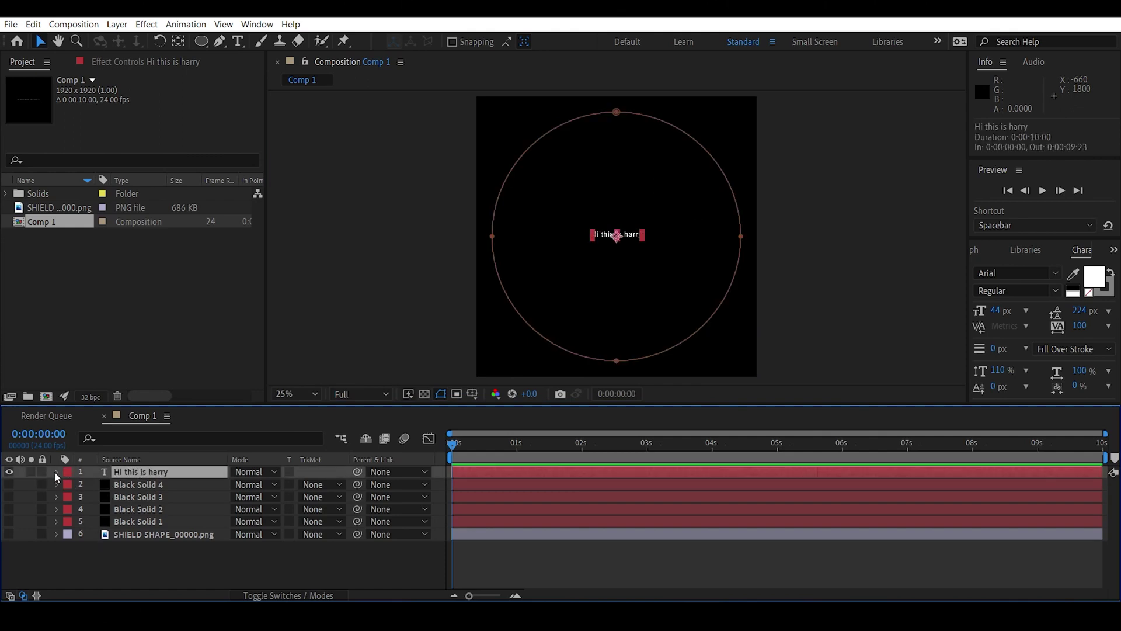
left_click(56, 471)
left_click(70, 485)
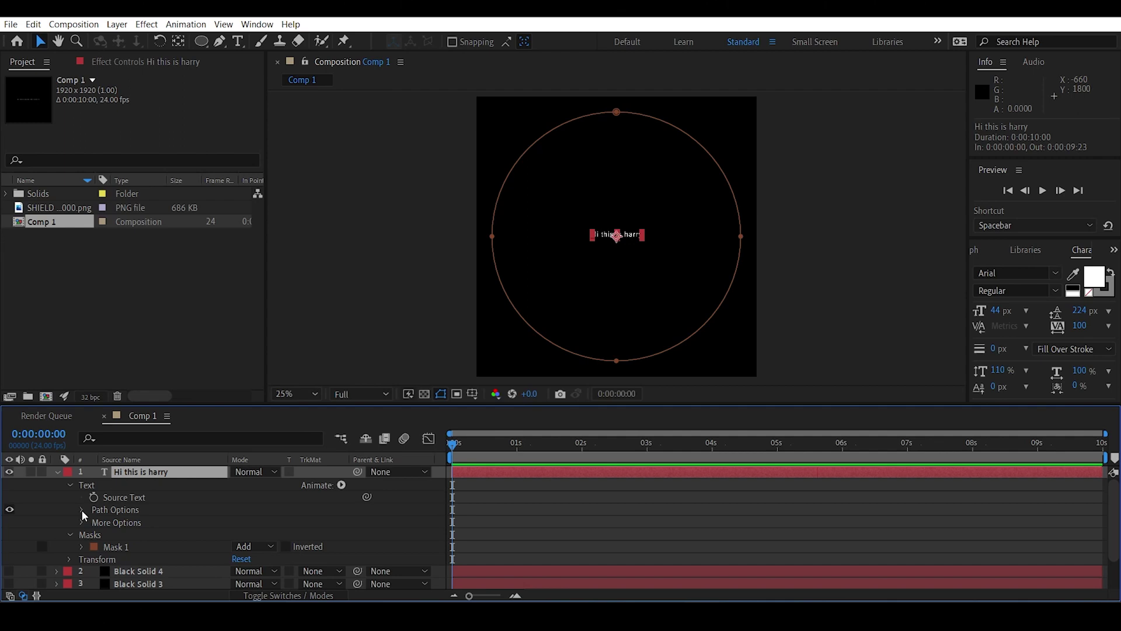
left_click(82, 510)
left_click(261, 522)
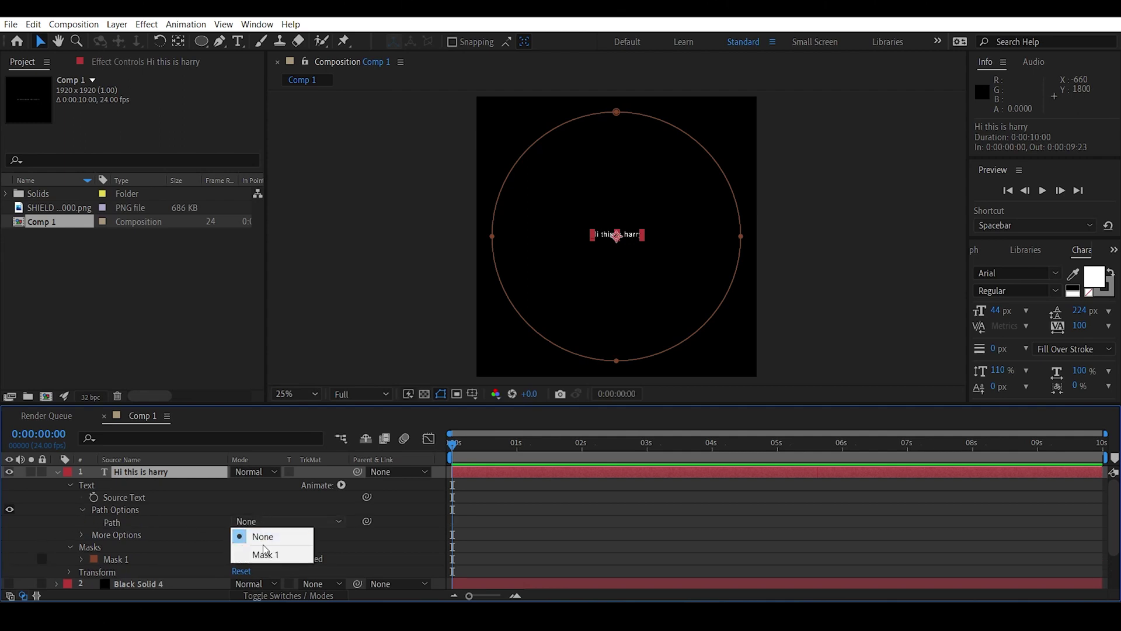
left_click(257, 552)
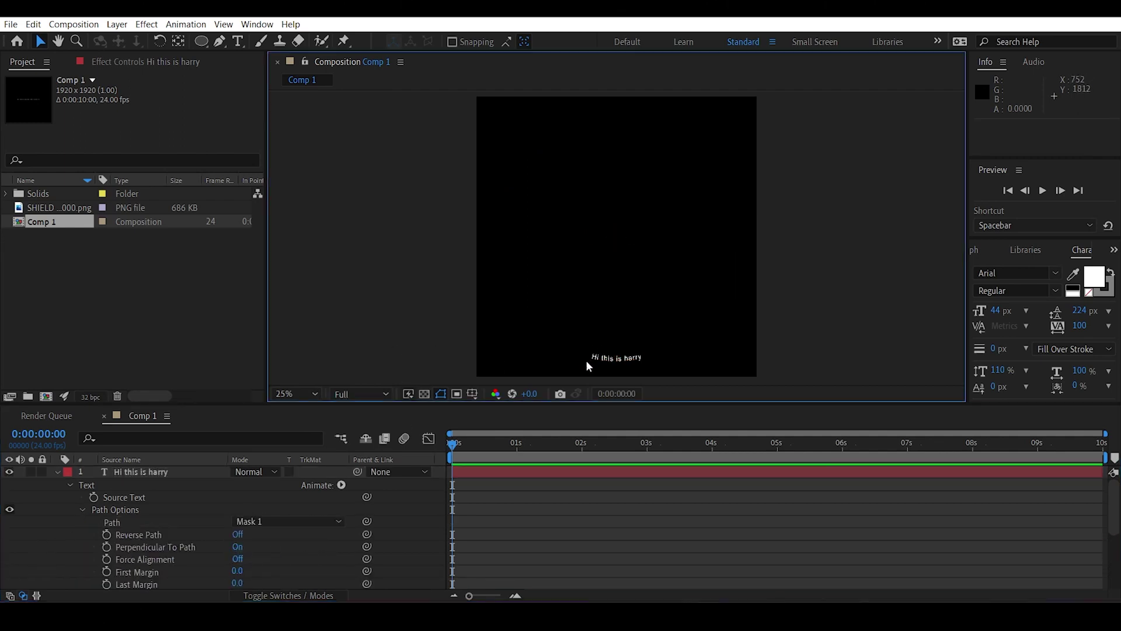
- Set the font size of the curved greeting text to 80 px and collapse its layer properties
left_click(636, 358)
double_click(637, 358)
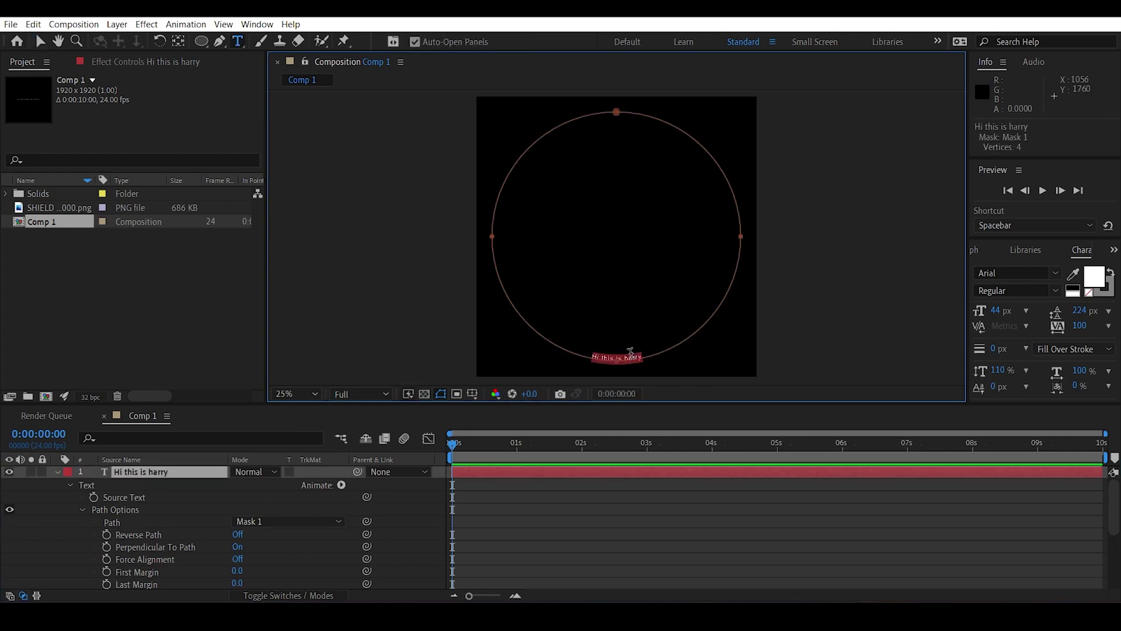
left_click_drag(994, 313, 1022, 309)
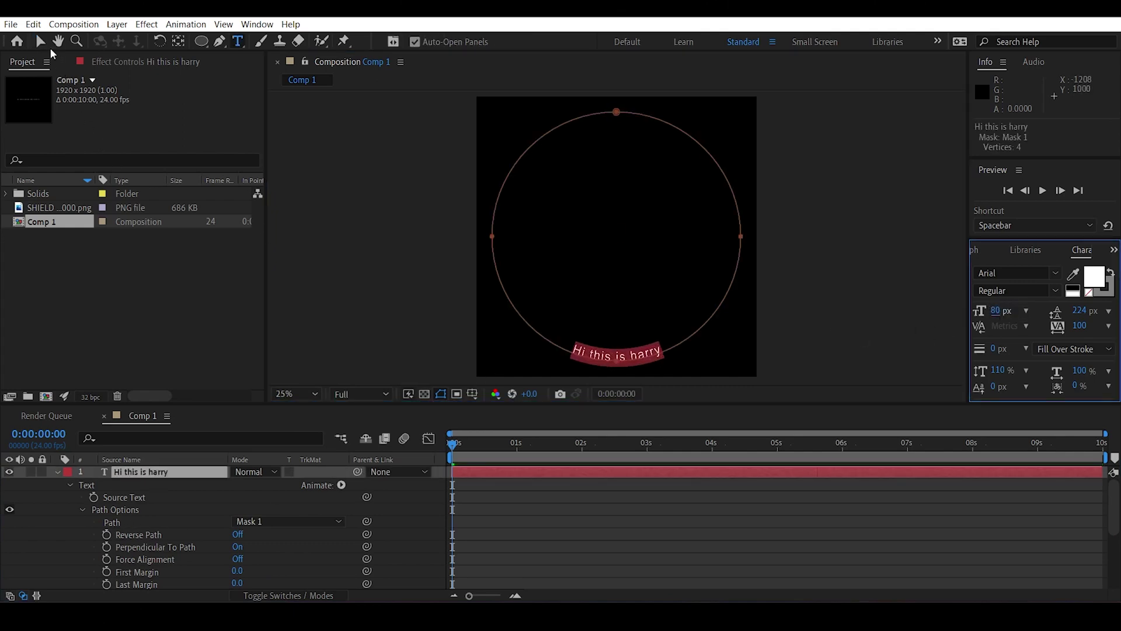
left_click(40, 41)
left_click(403, 301)
left_click(663, 369)
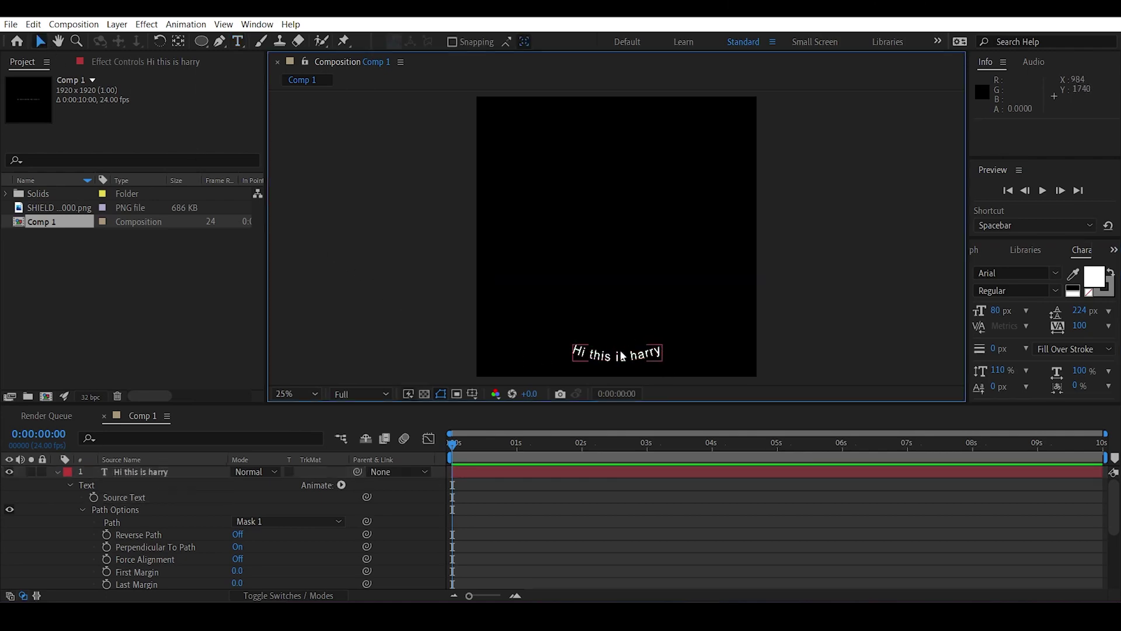
left_click(59, 471)
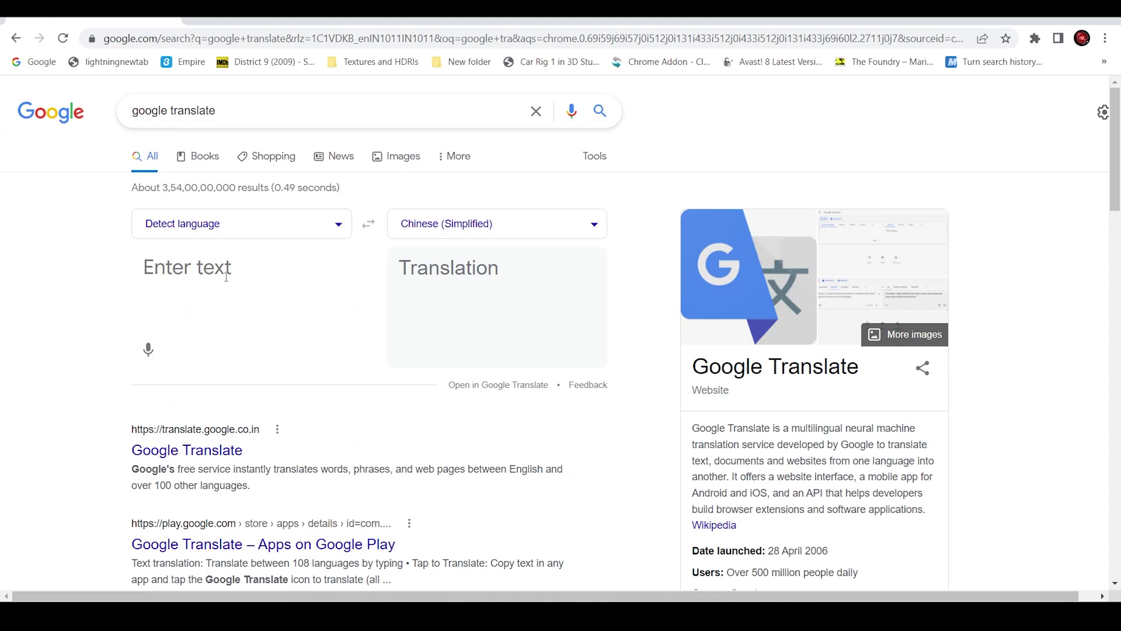
- Switch to Google Translate, translate "Doctor Strange is the worst magician ever. How can he hate Spiderman" into Simplified Chinese and copy the translation
type("Doctor Strange ")
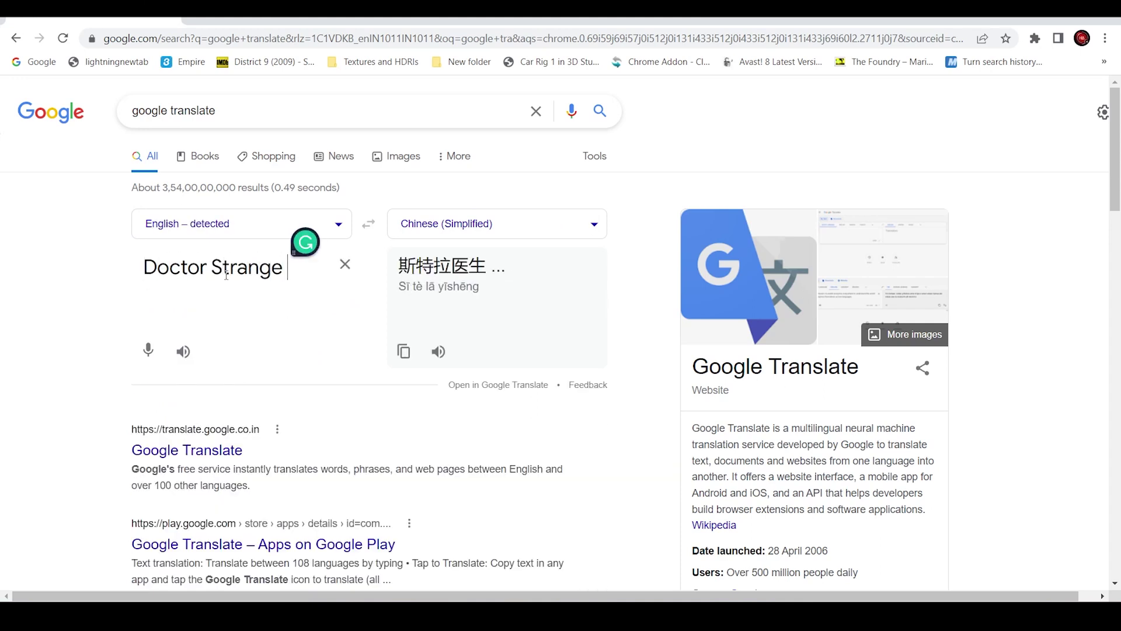
type("is the worst magician ever")
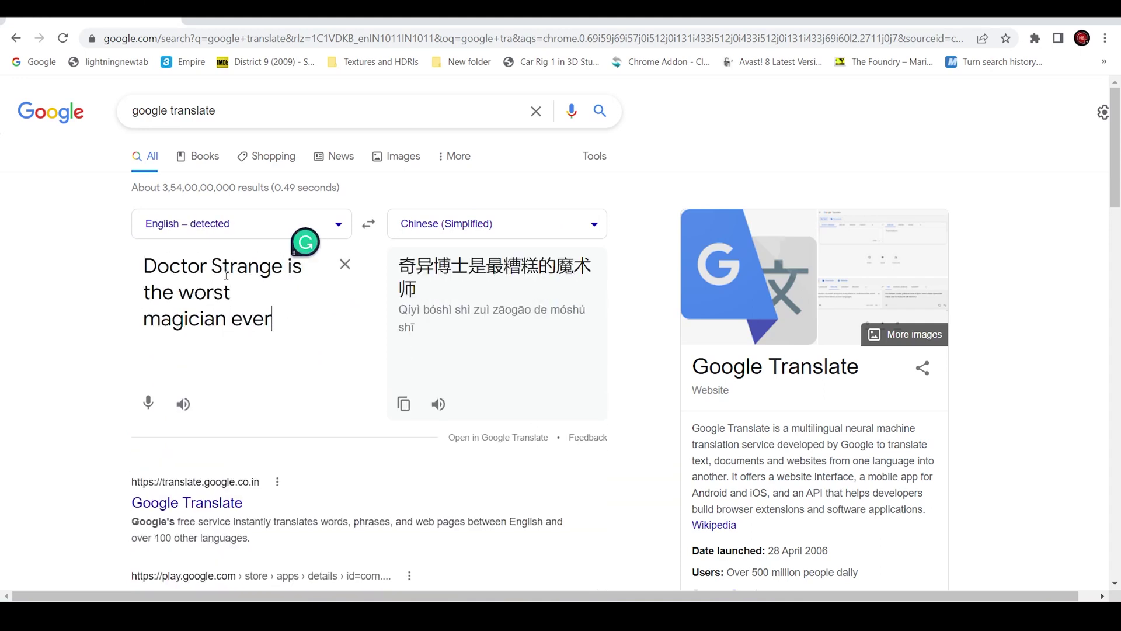
type(". How can he hate Spiderman")
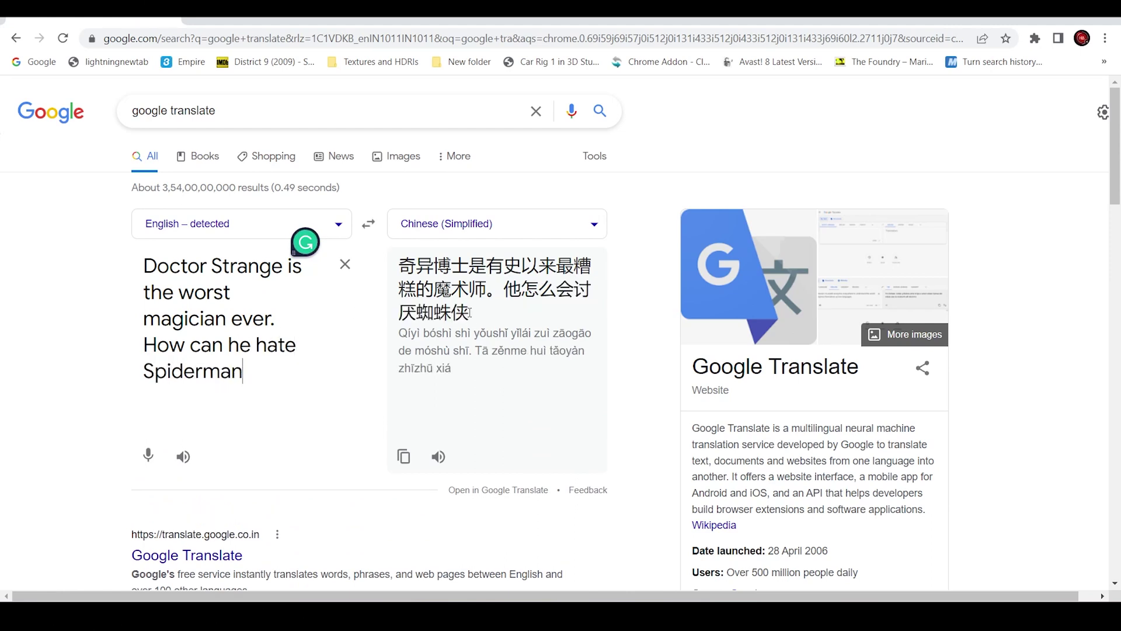
left_click_drag(470, 312, 399, 266)
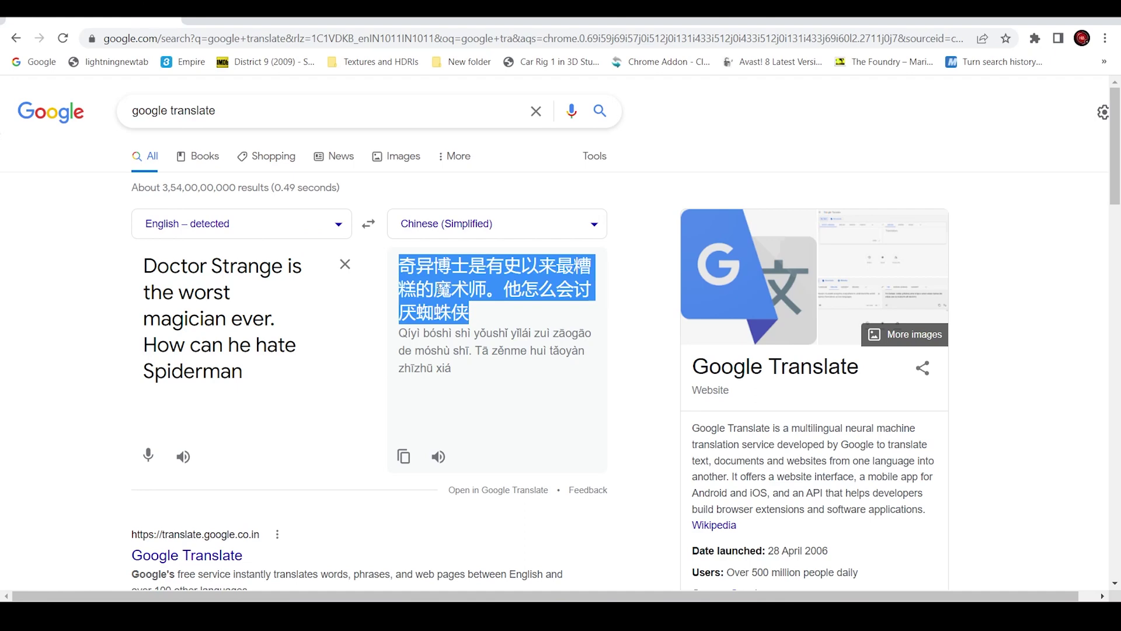
- Return to After Effects, replace the greeting text with the copied Chinese translation and set its font to SimSun
key("alt+Tab")
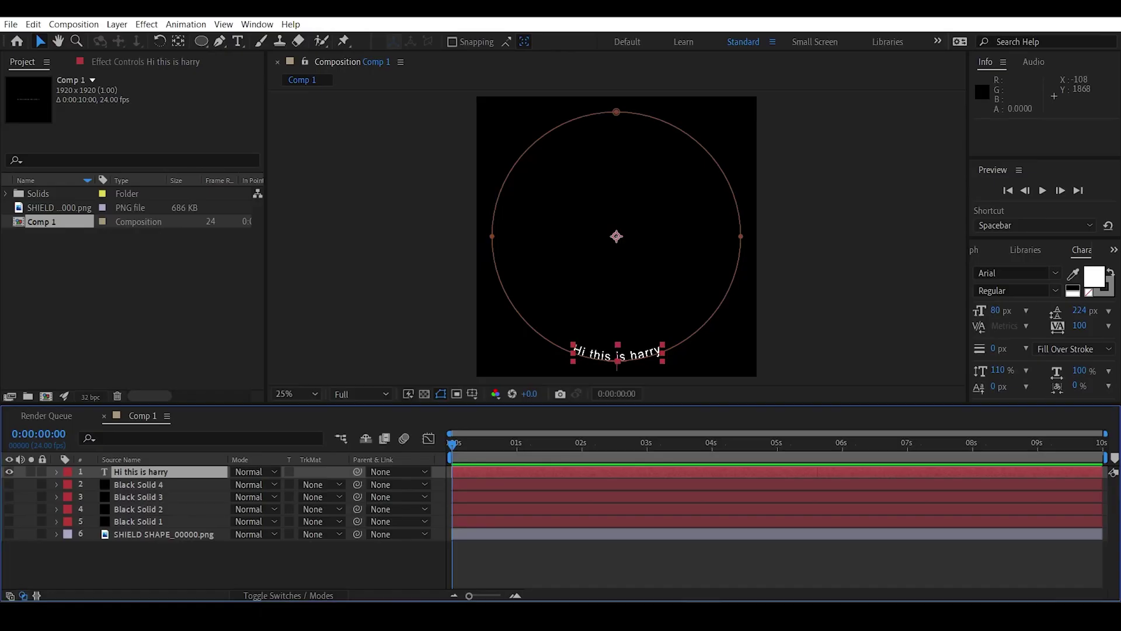
double_click(593, 353)
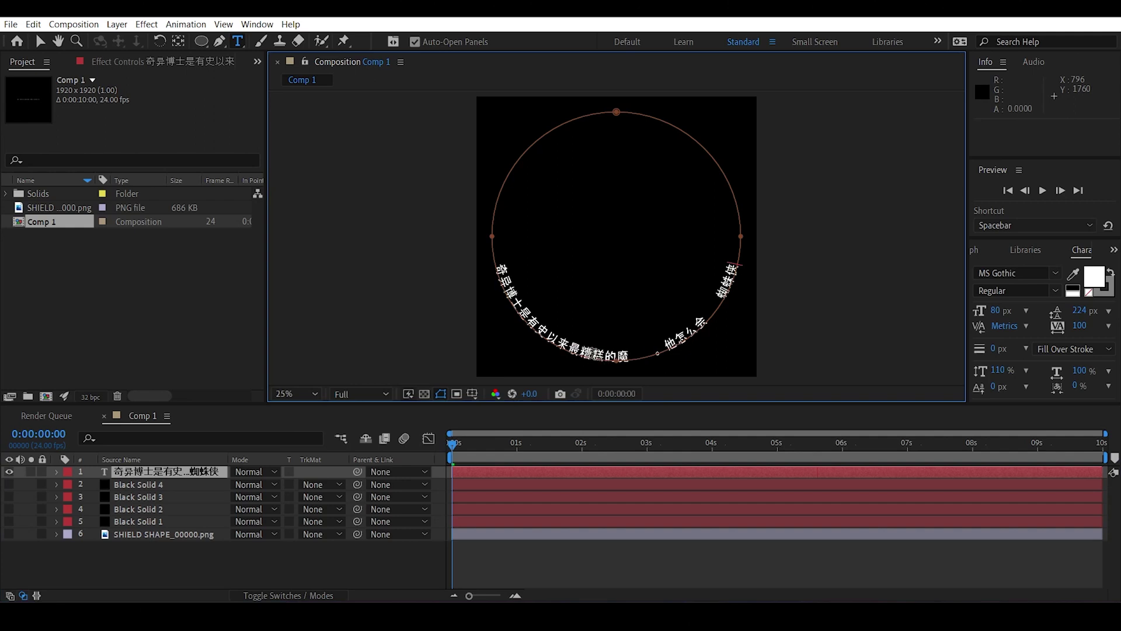
left_click_drag(737, 264, 492, 261)
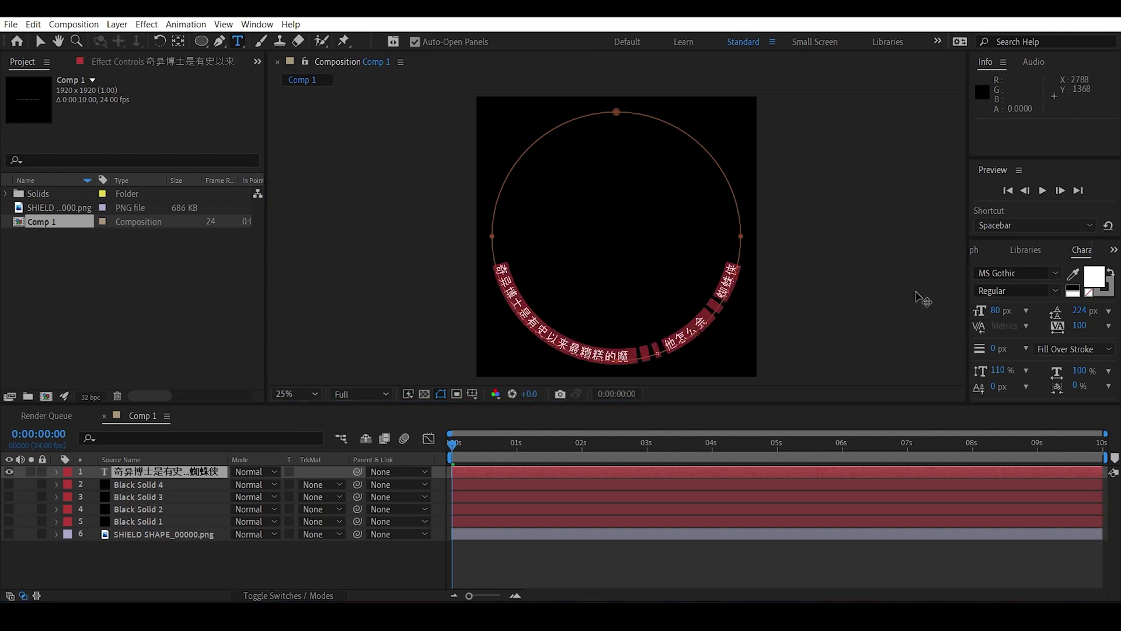
left_click(1034, 272)
type("sim")
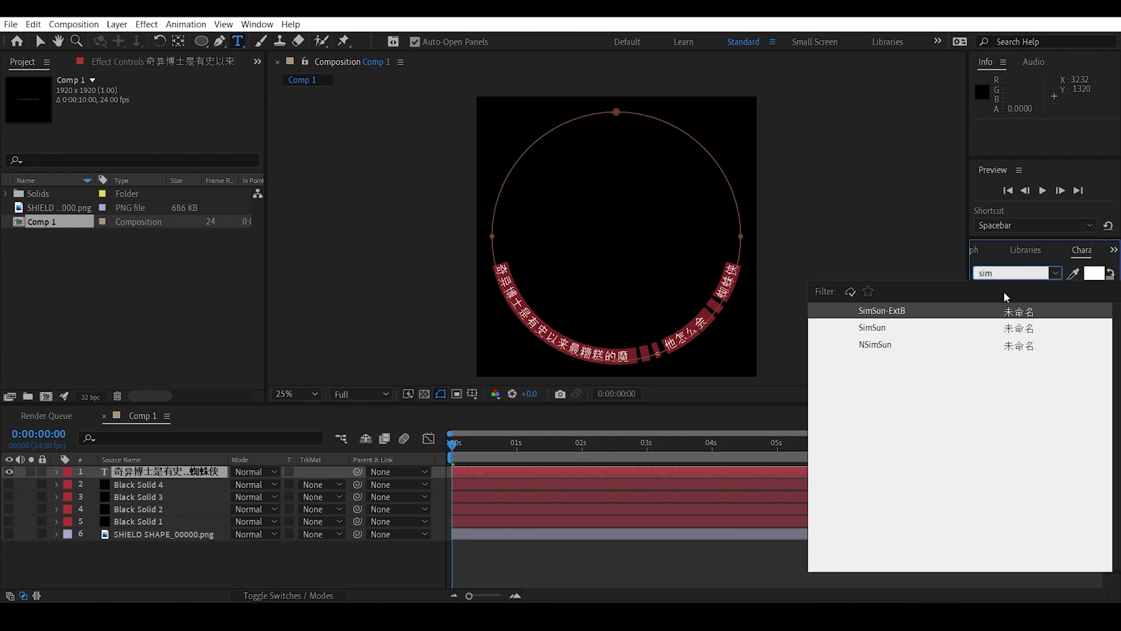
left_click(911, 329)
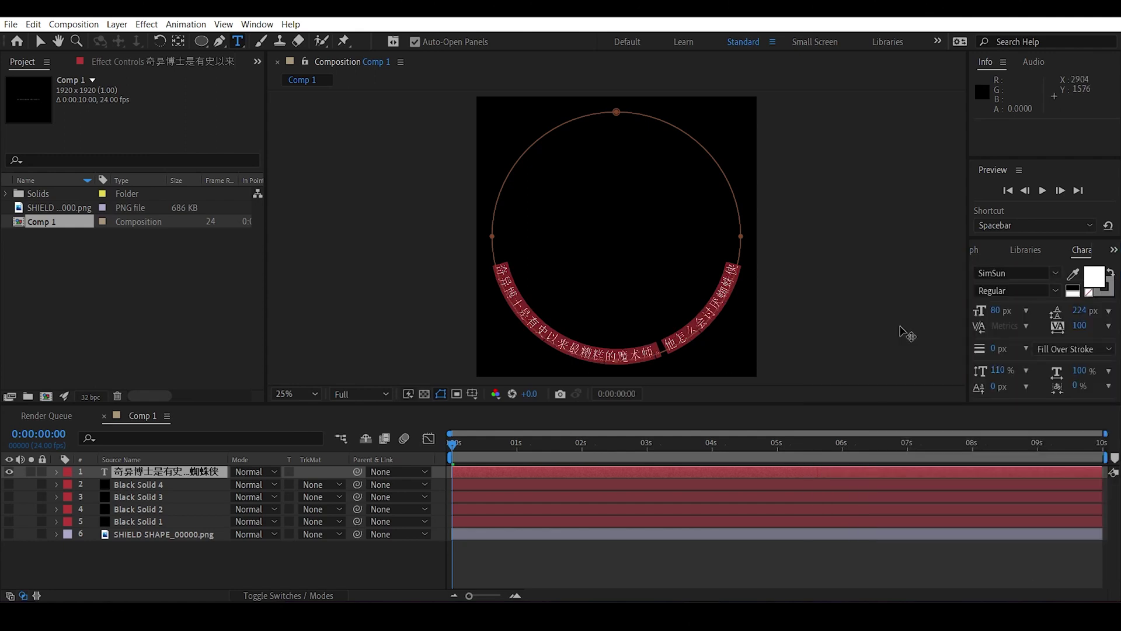
left_click(38, 42)
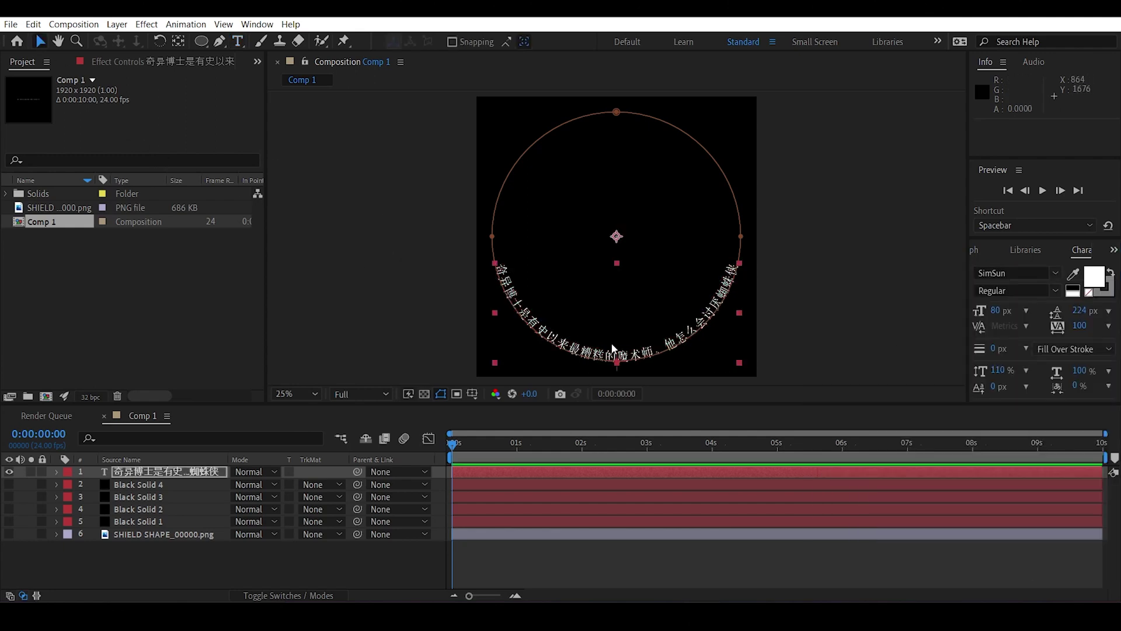
- Delete the full stop between the two Chinese sentences and set the whole text's tracking to 357
double_click(663, 348)
left_click(663, 349)
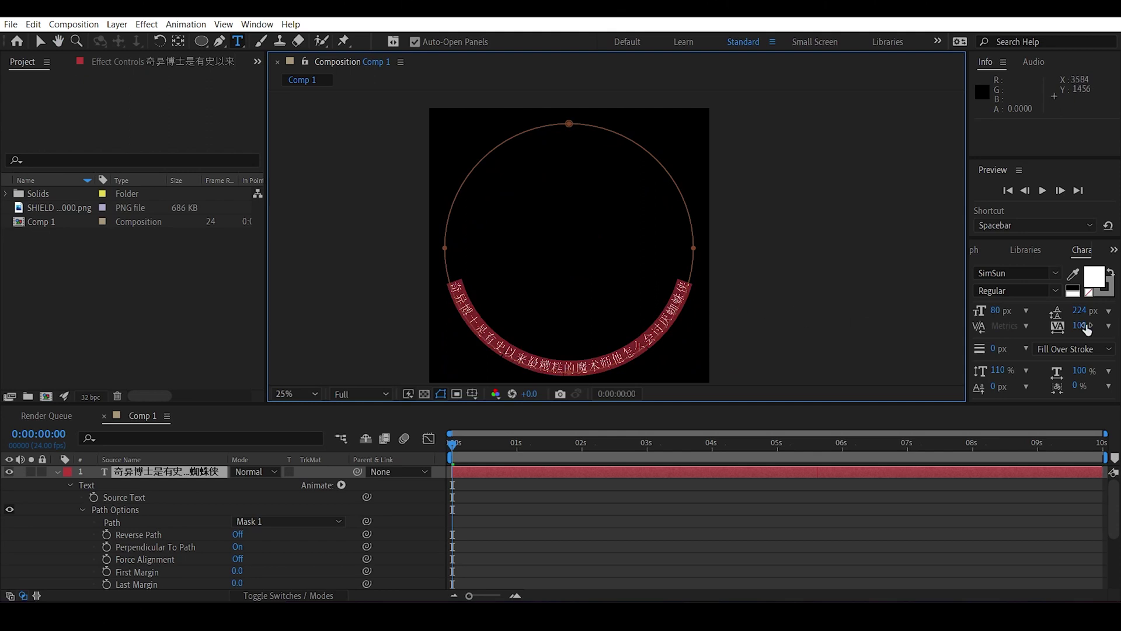
left_click_drag(1079, 326, 1102, 334)
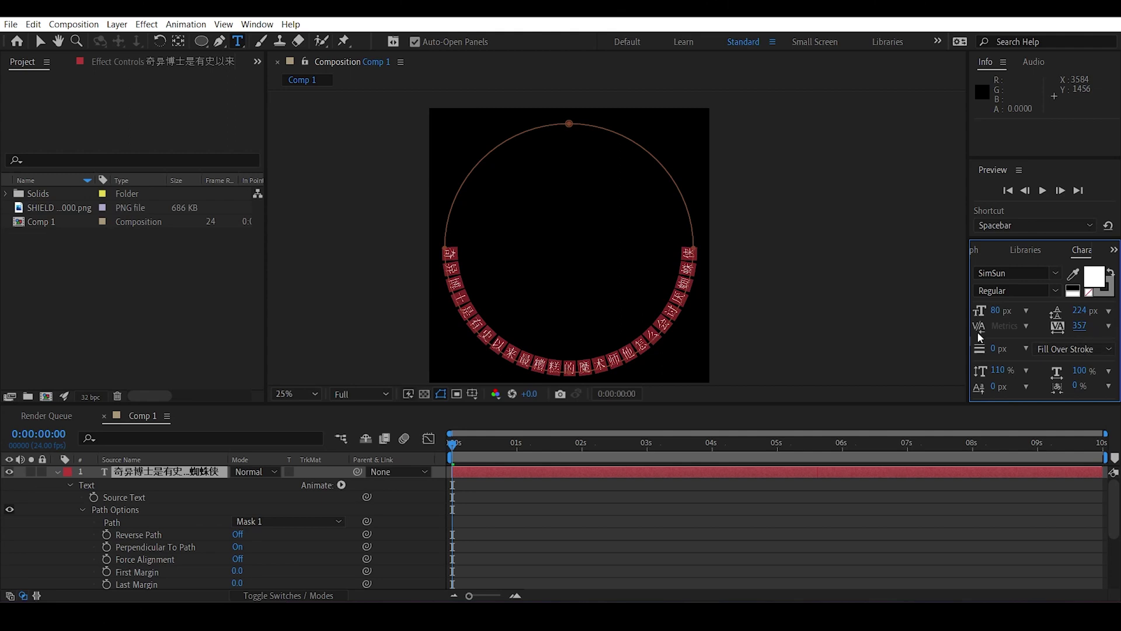
- Append a second copy of the Chinese text at its end to fill the full circle, and collapse the layer
left_click(690, 247)
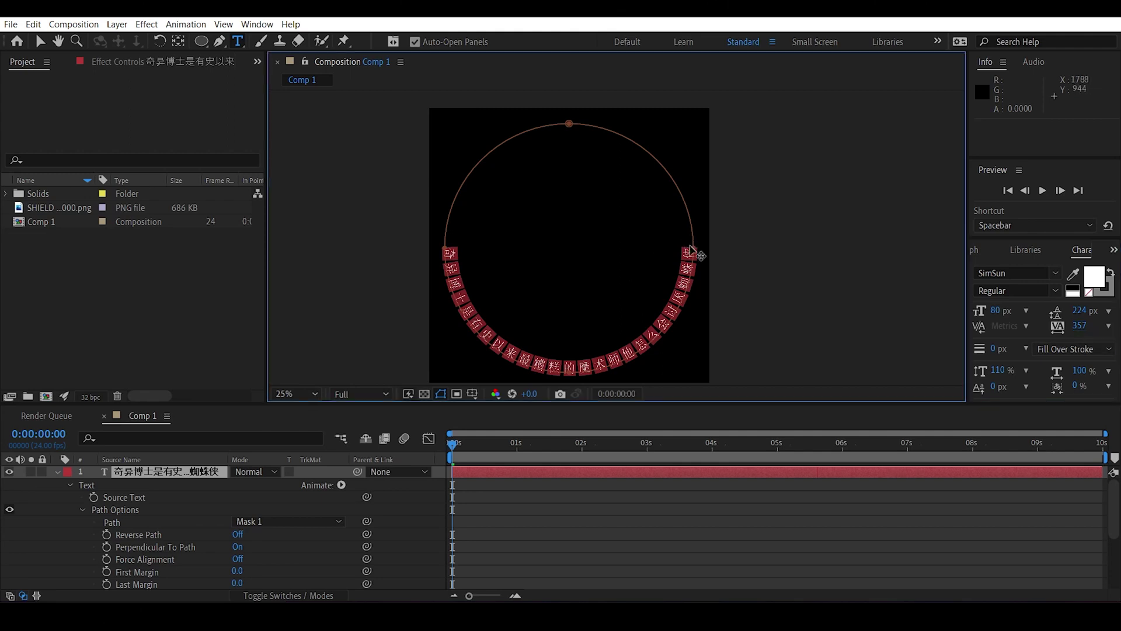
left_click(690, 248)
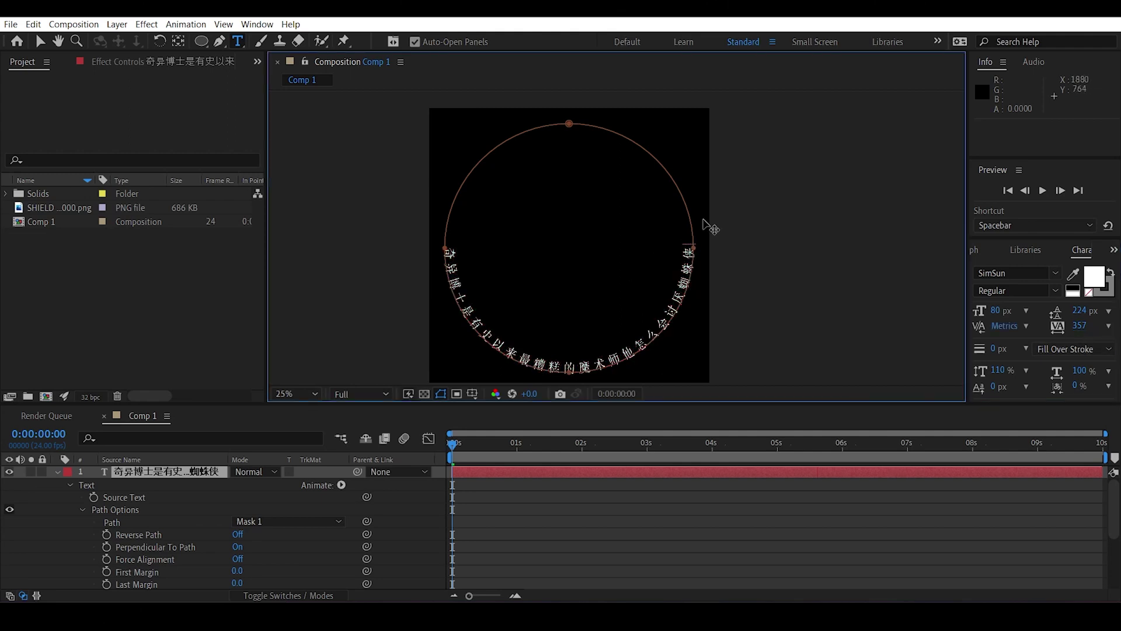
type("奇异博士是有史以来最糟糕的魔术师他怎么会讨厌蜘蛛侠")
left_click(352, 279)
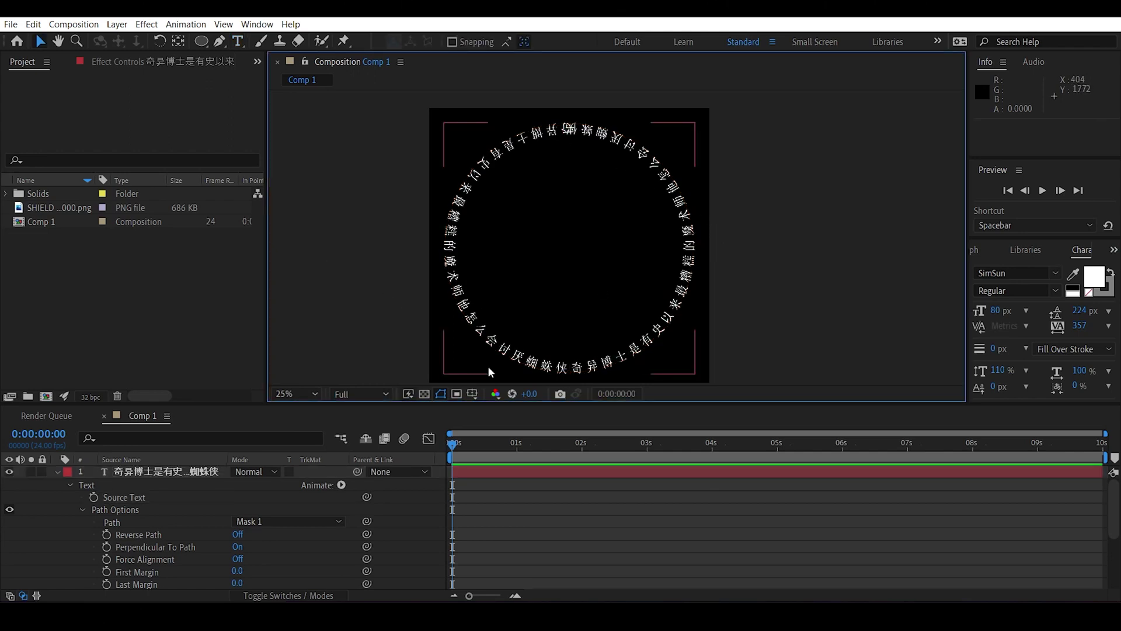
left_click(57, 471)
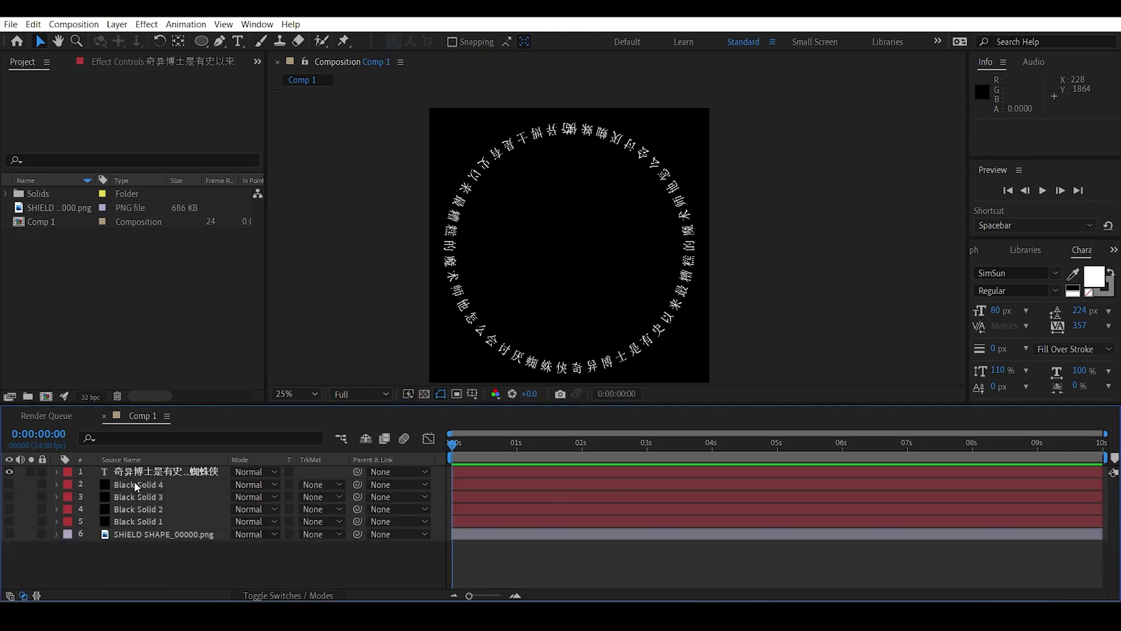
- Pre-compose the Chinese text layer into a new composition named LARGE TEXT
left_click(142, 476)
key("ctrl+shift+c")
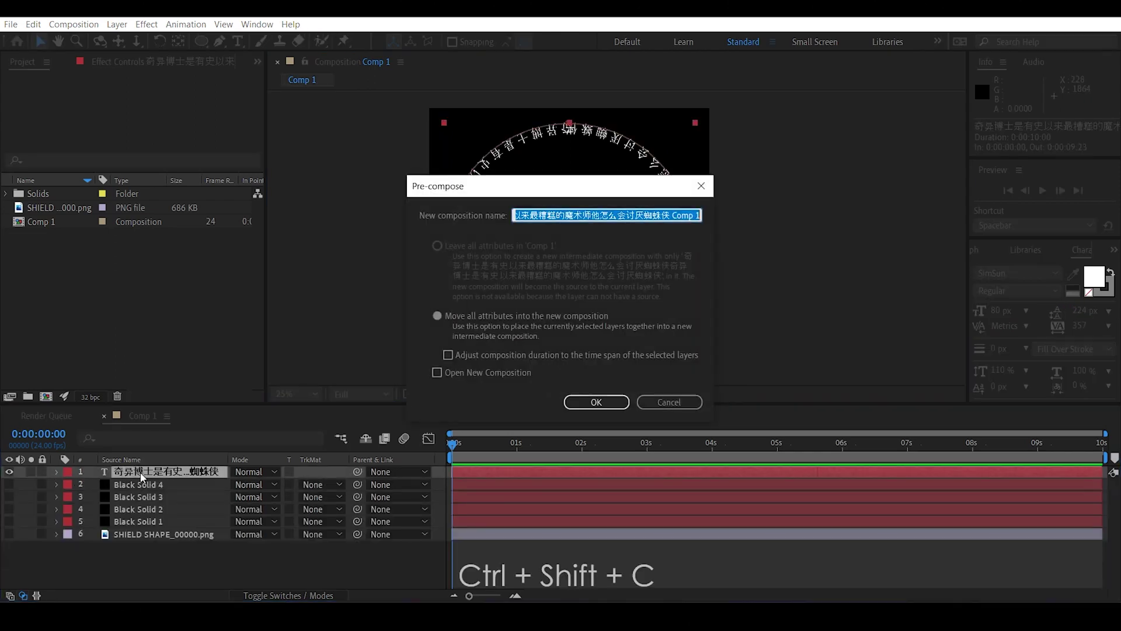
type("LAR")
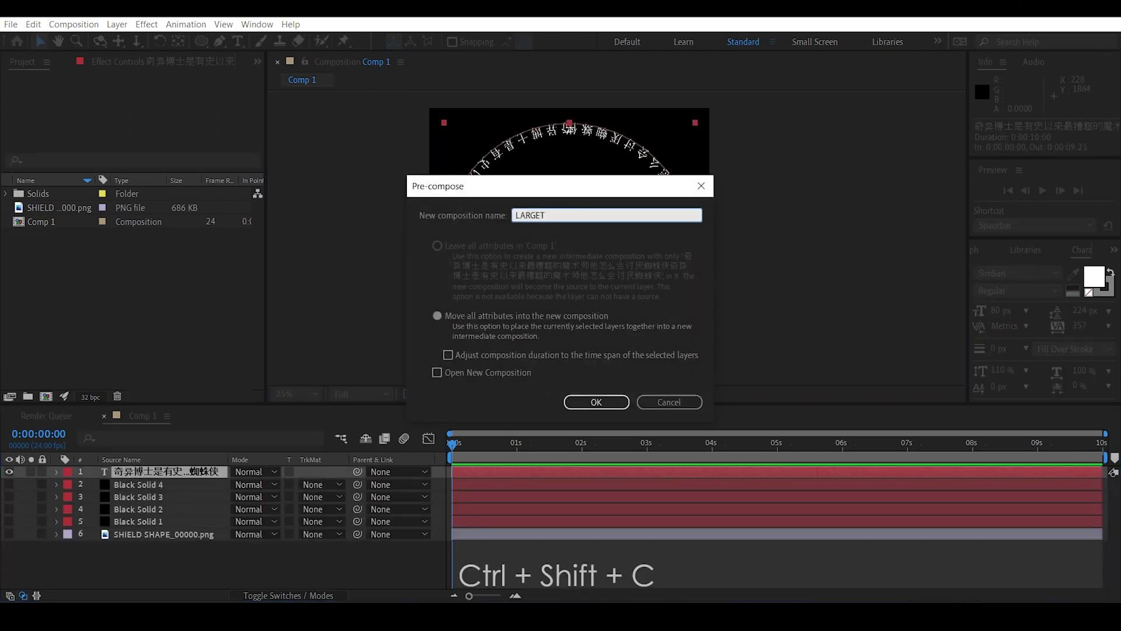
type("GE TEXT")
key("Return")
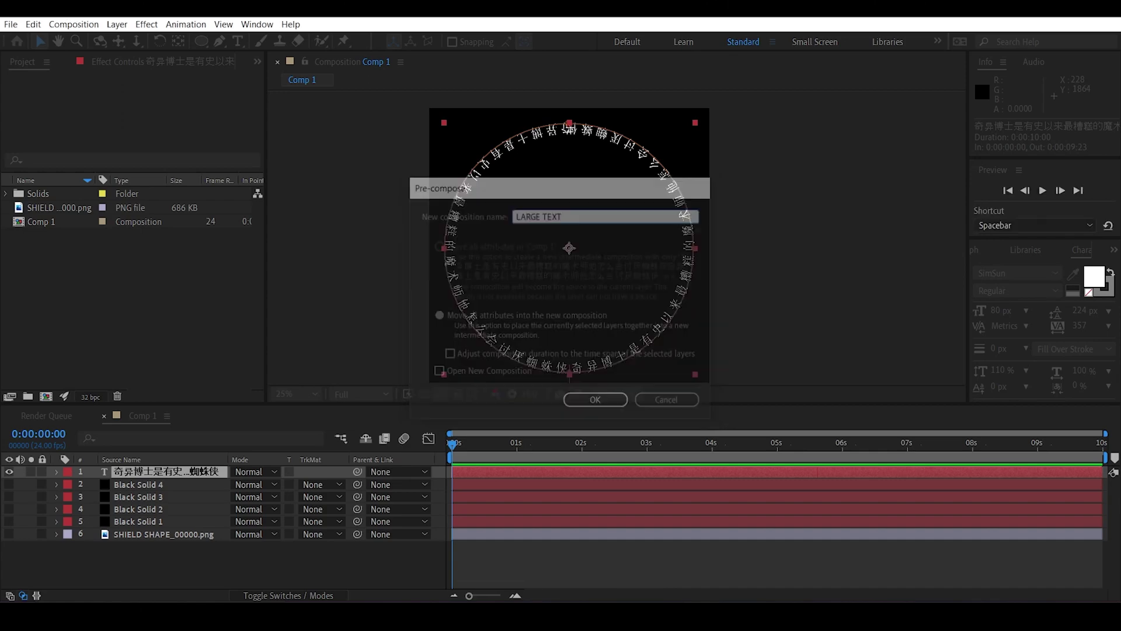
- Show the shield artwork and copy the Chinese text layer from the LARGE TEXT composition into Comp 1
left_click(9, 534)
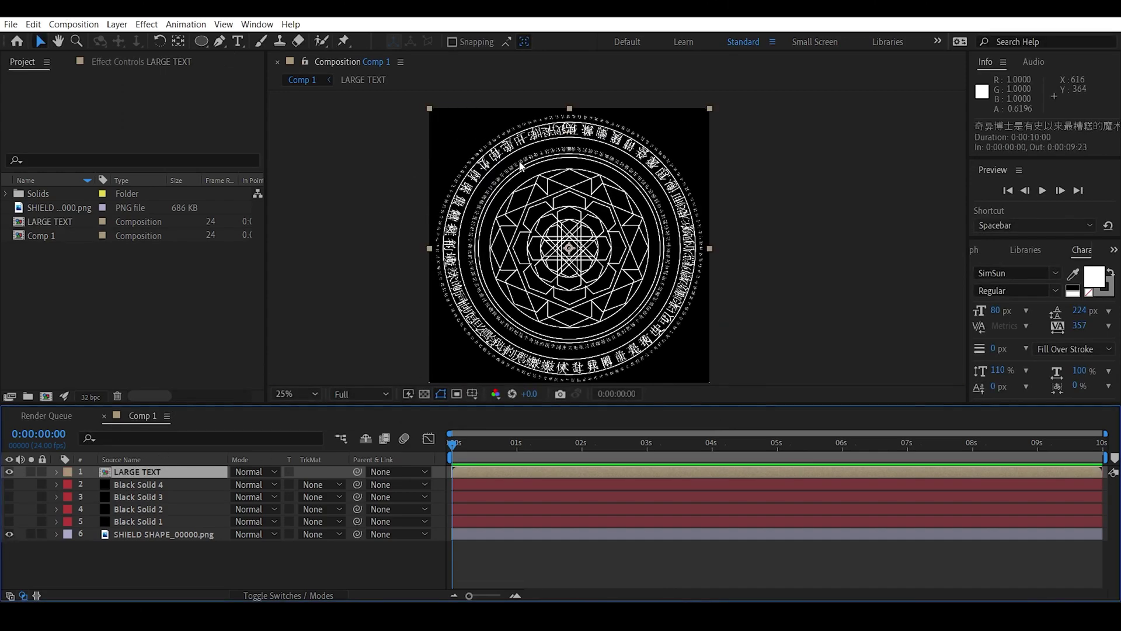
double_click(128, 470)
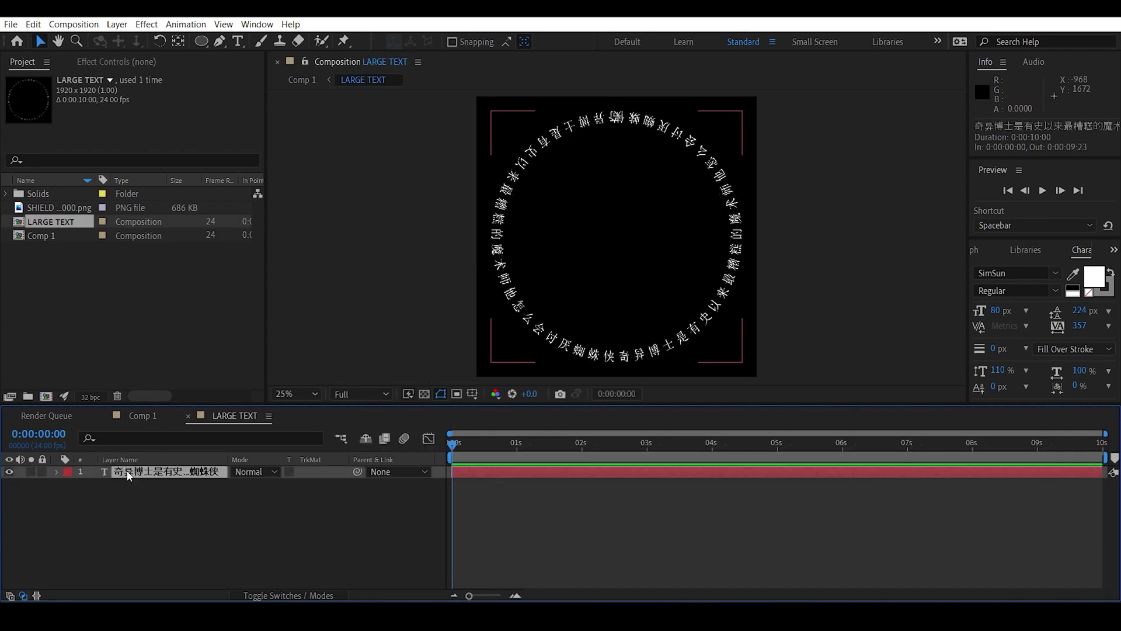
left_click(129, 474)
key("ctrl+c")
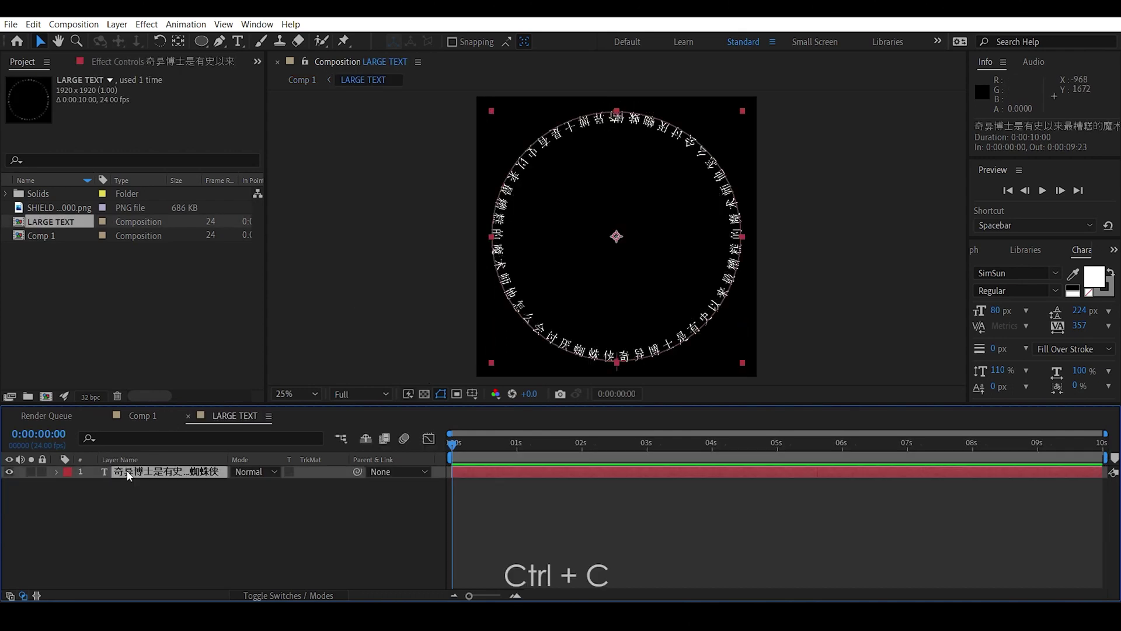
left_click(150, 415)
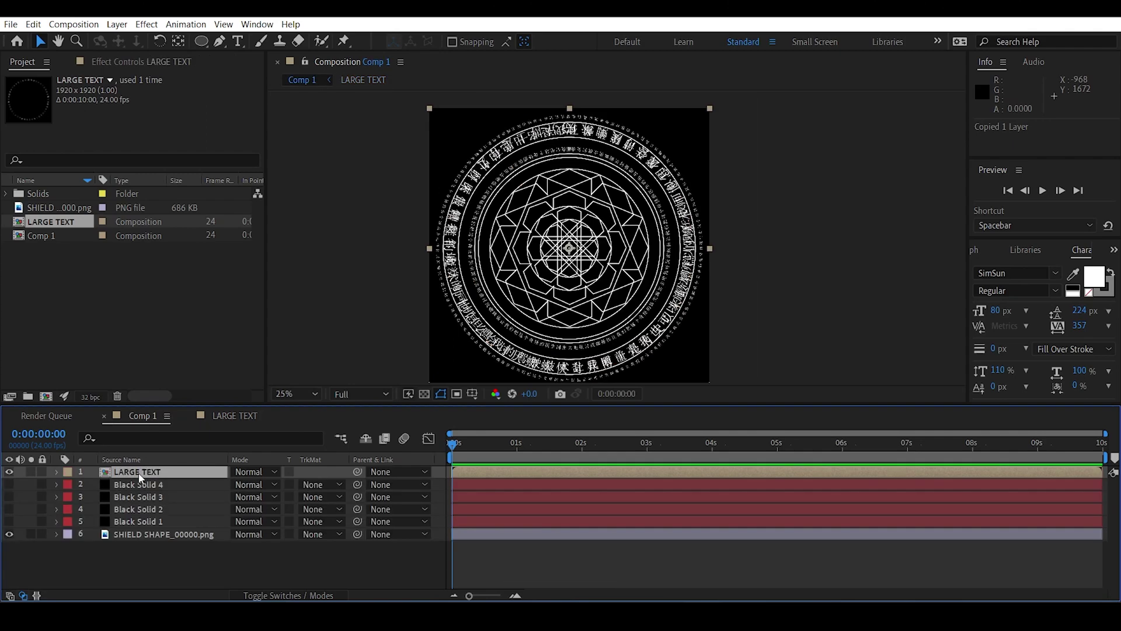
key("ctrl+v")
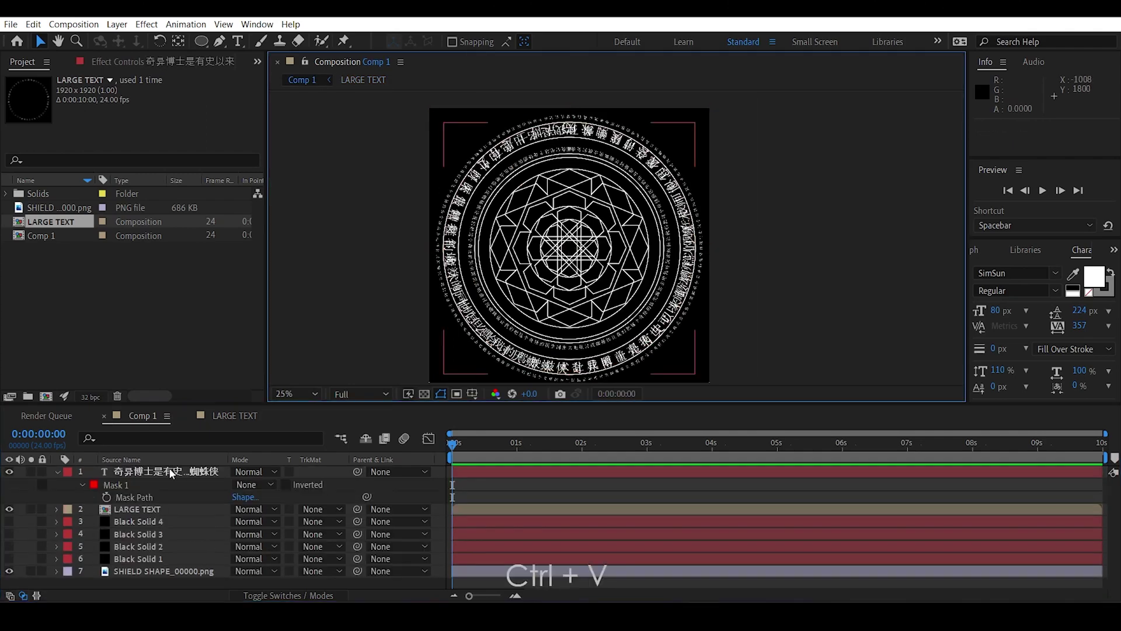
- Scale the pasted text layer's circle mask about its centre to about 79.8%, followed by 102.2%, to align it with the inner text ring
left_click(168, 471)
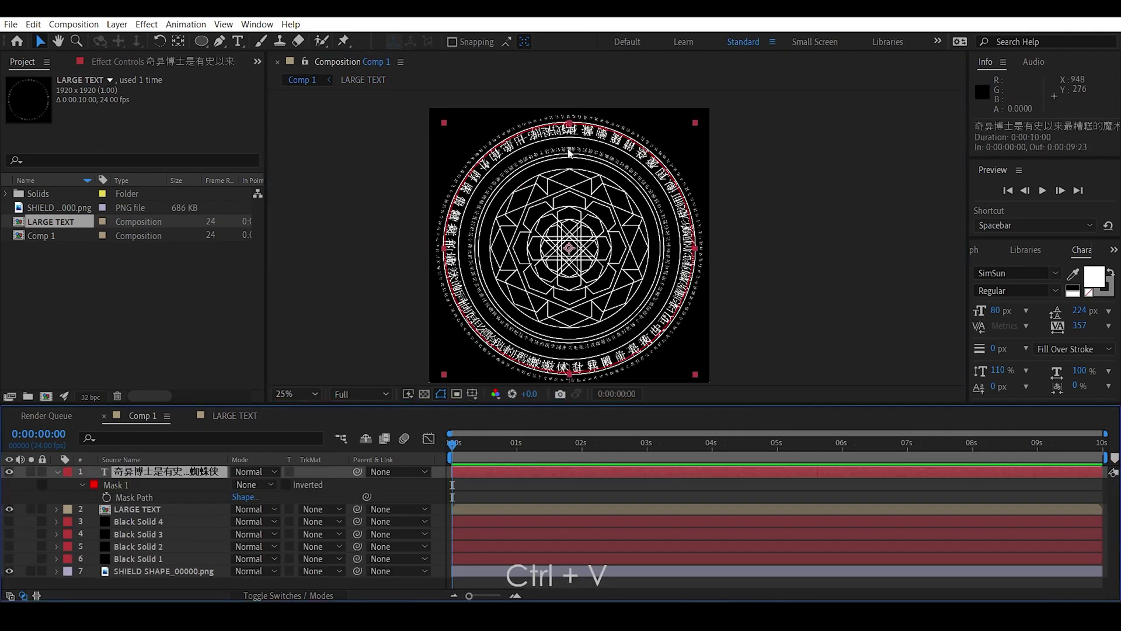
double_click(570, 124)
left_click_drag(693, 124, 671, 147)
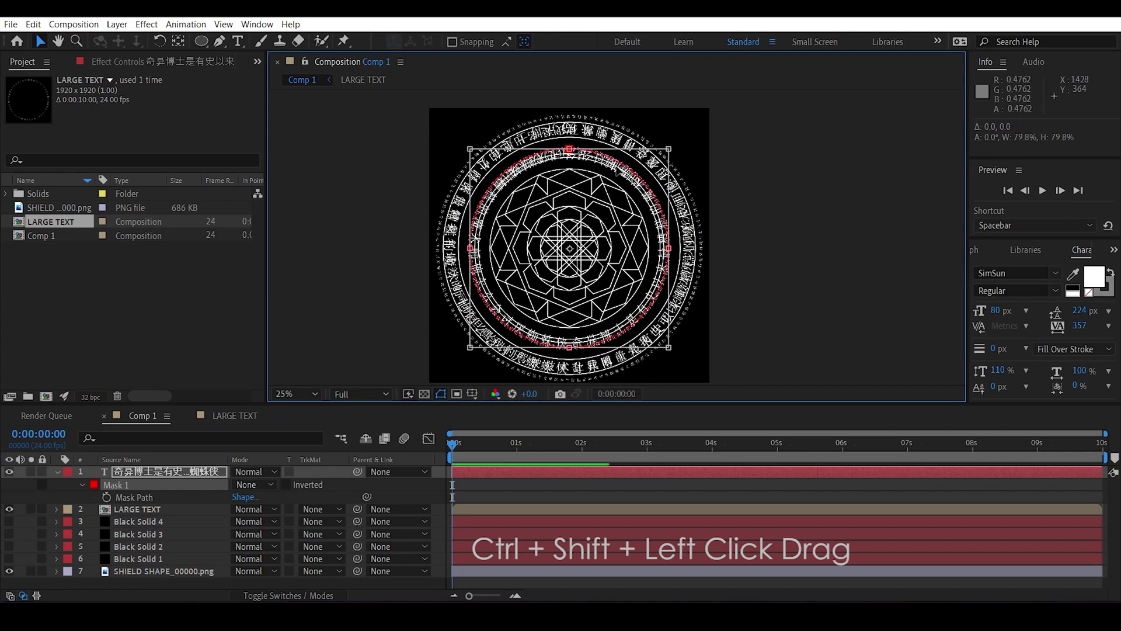
scroll(669, 146, "up", 4)
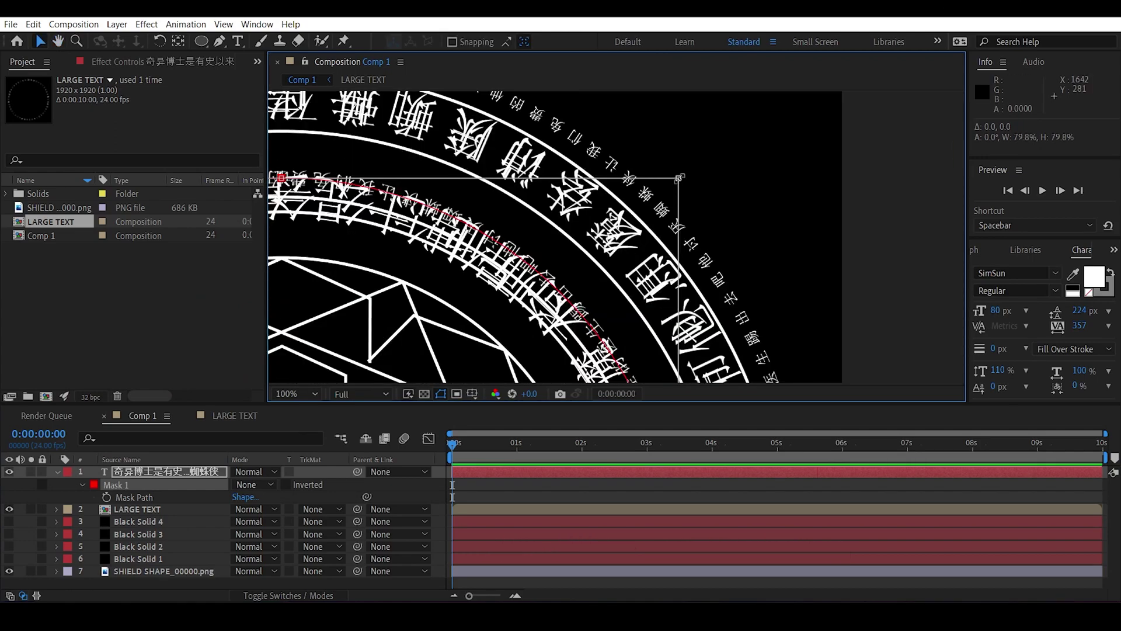
left_click_drag(681, 186, 715, 174)
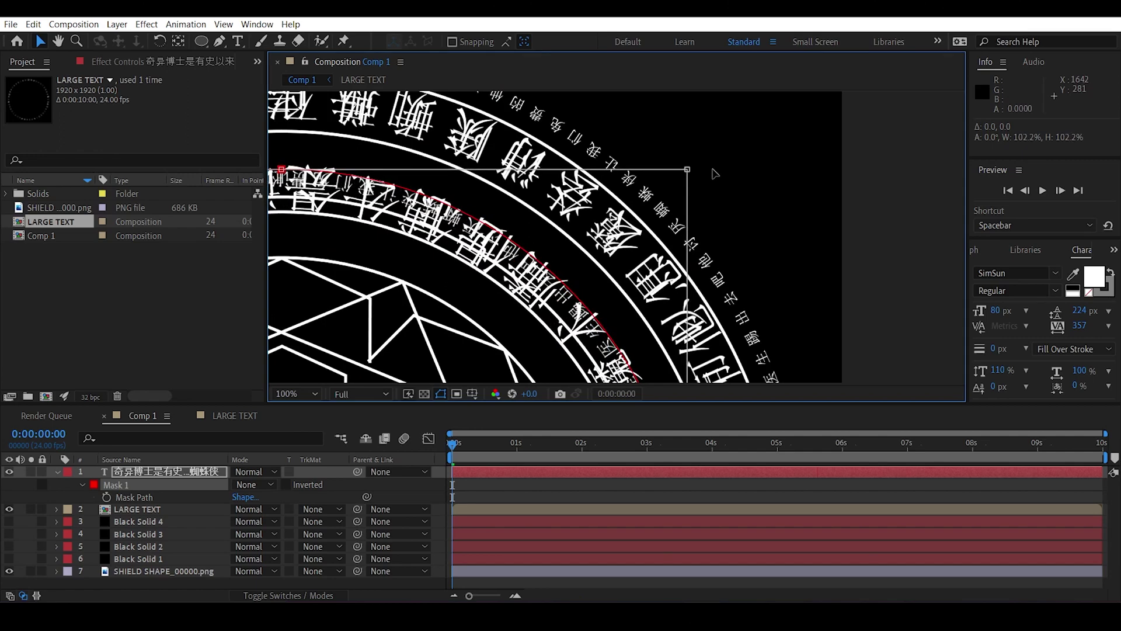
left_click(291, 394)
left_click(328, 135)
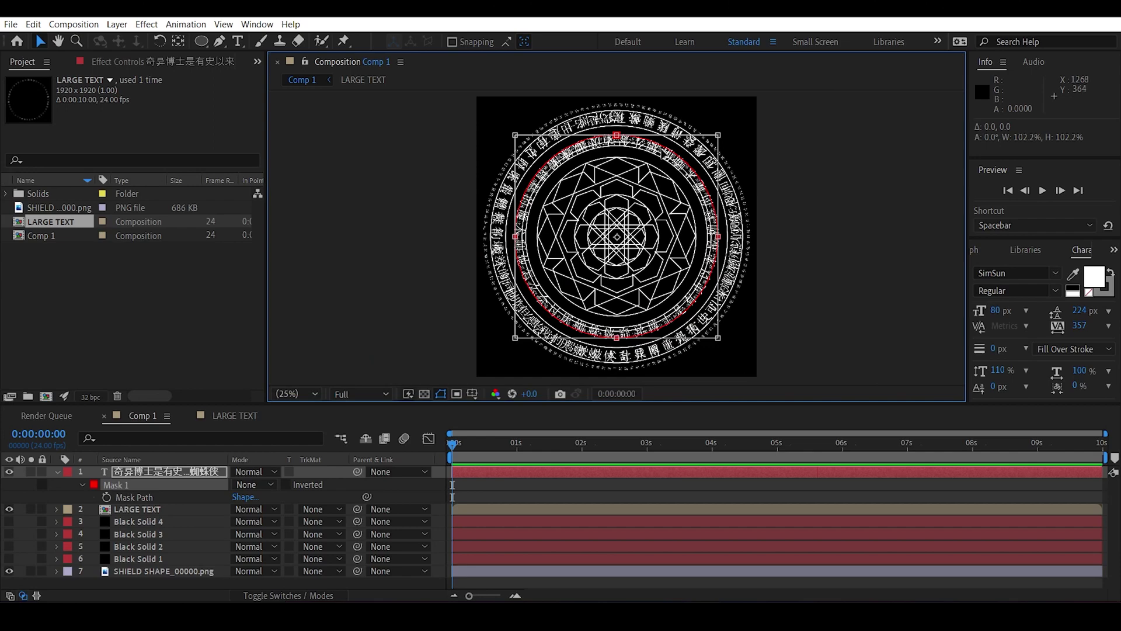
- Set the font size of the inner ring's Chinese text to 37 px
key("ctrl+t")
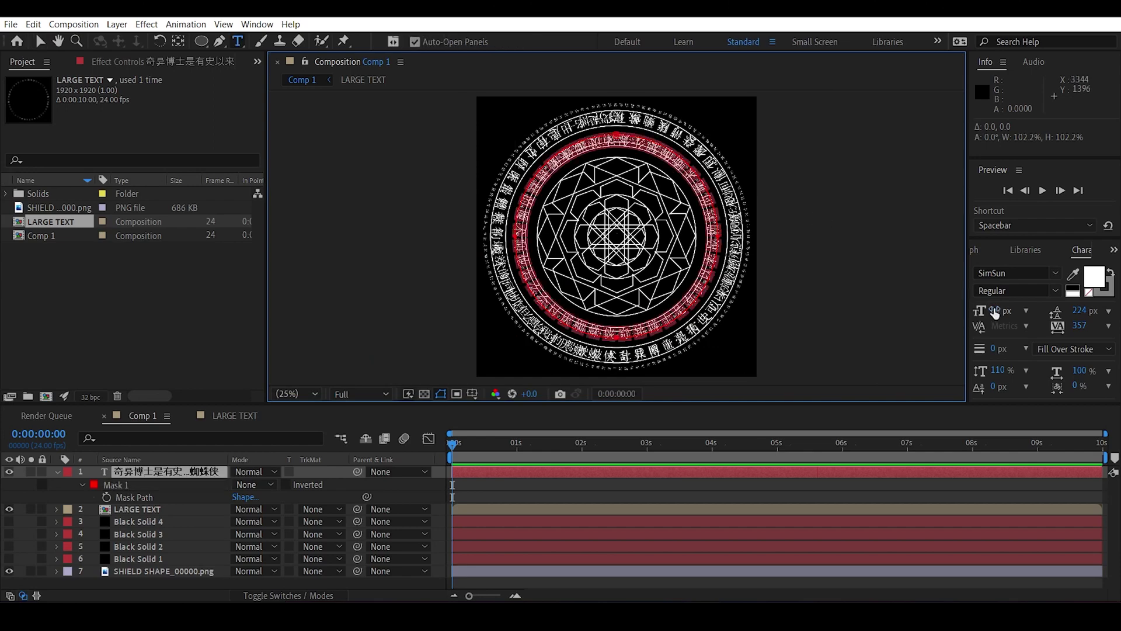
left_click_drag(995, 312, 961, 309)
scroll(787, 268, "up", 3)
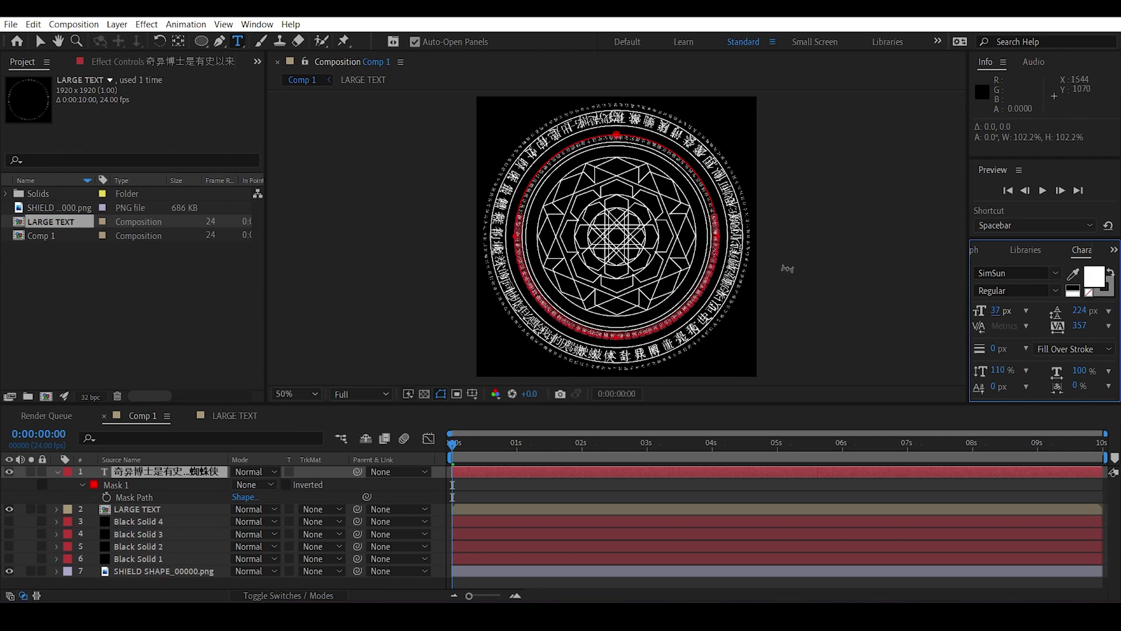
- Hide the shield artwork and paste a copy of the inner ring's Chinese text into its layer to fill the whole circle
left_click_drag(880, 239, 576, 286)
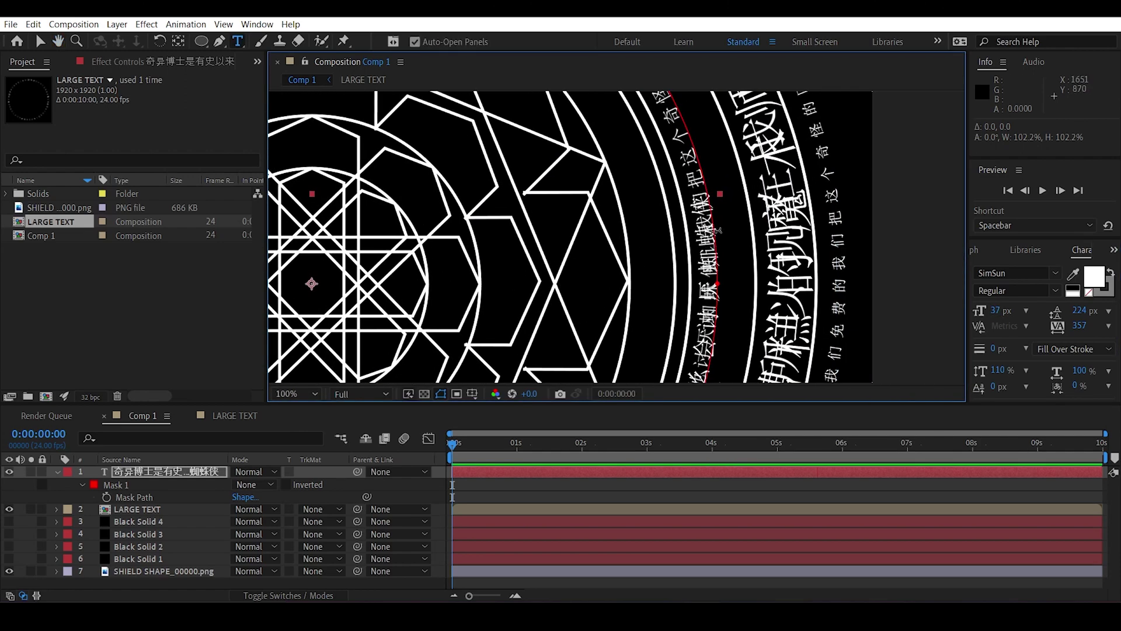
scroll(781, 257, "down", 1)
scroll(788, 264, "down", 1)
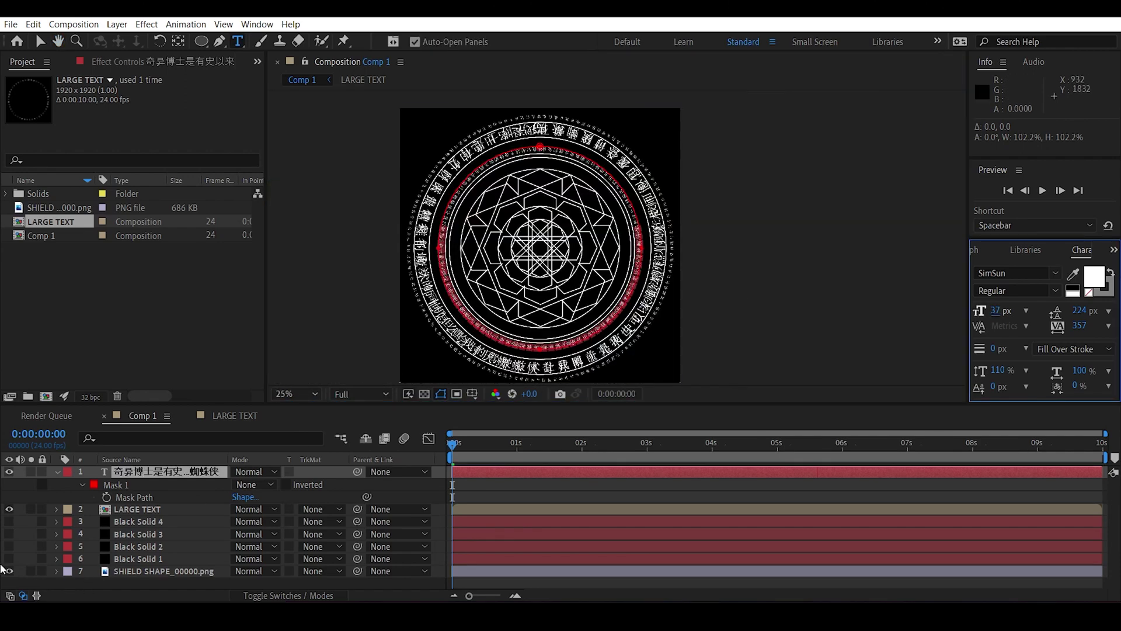
left_click(158, 476)
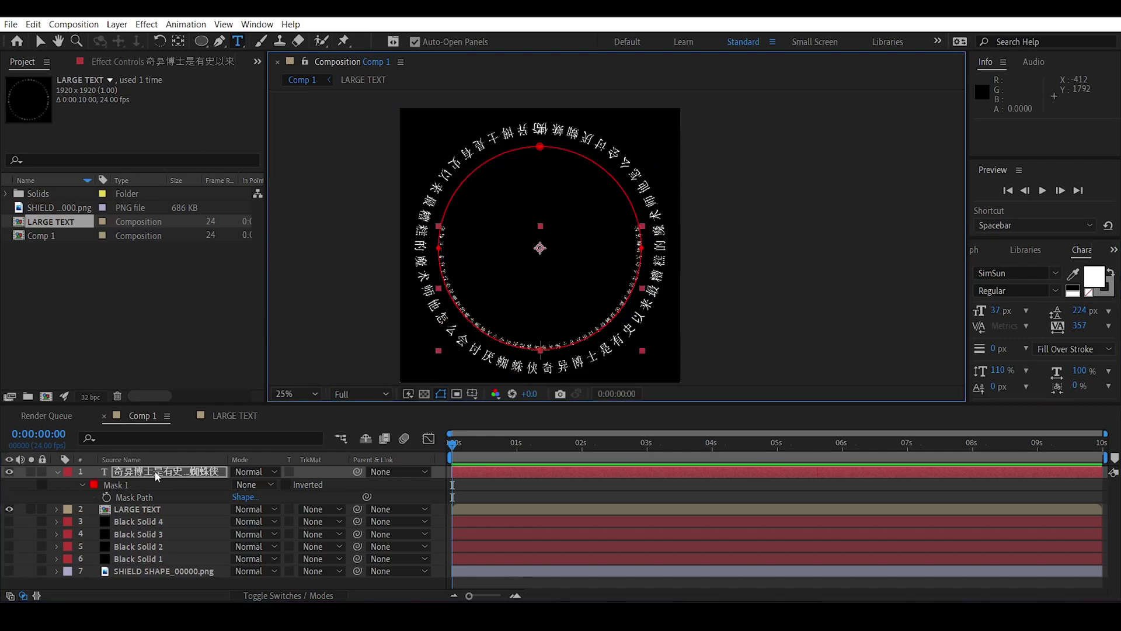
left_click(503, 339)
key("ctrl+a")
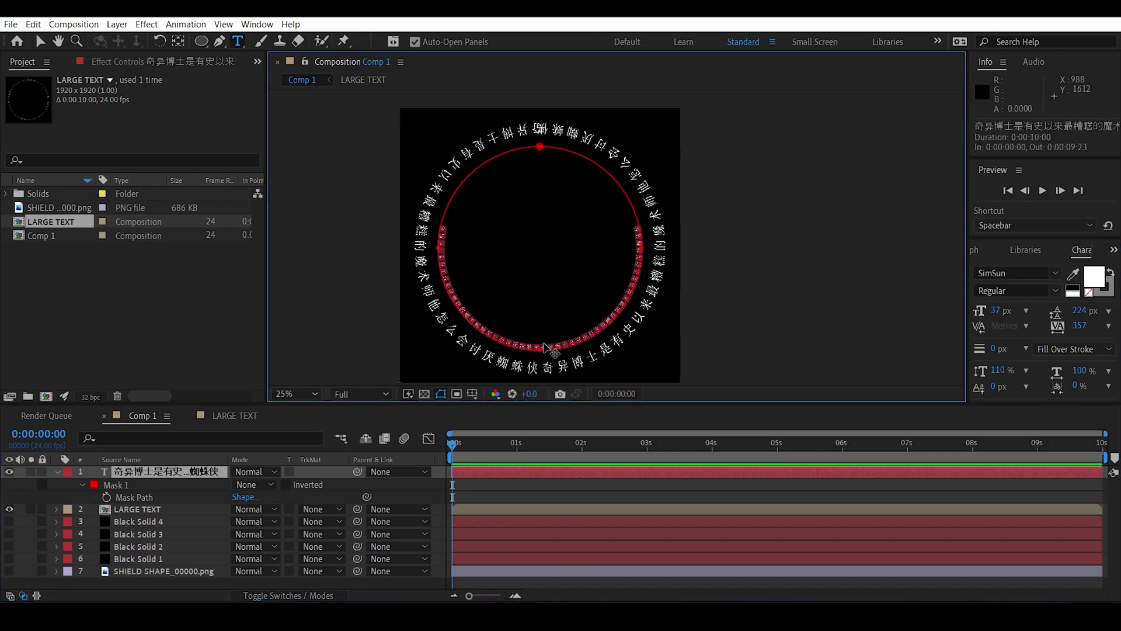
left_click(637, 227)
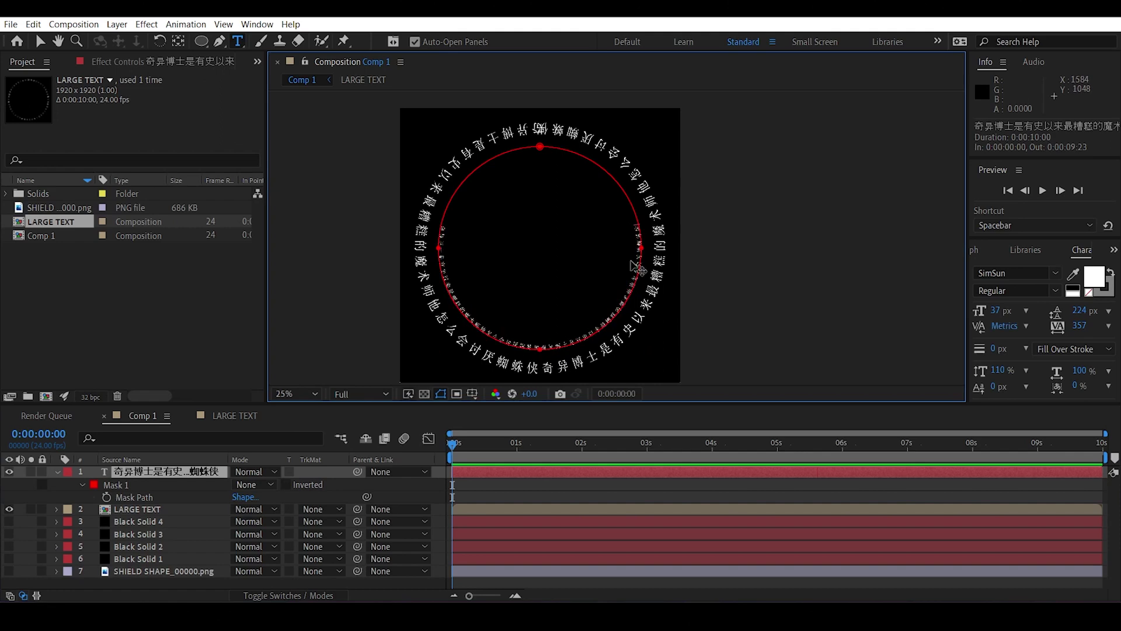
type("奇异博士是有史以来最糟糕的魔术师他怎么会讨厌蜘蛛侠奇异博士是有史以来最糟糕的魔术师他怎么会讨厌蜘蛛侠")
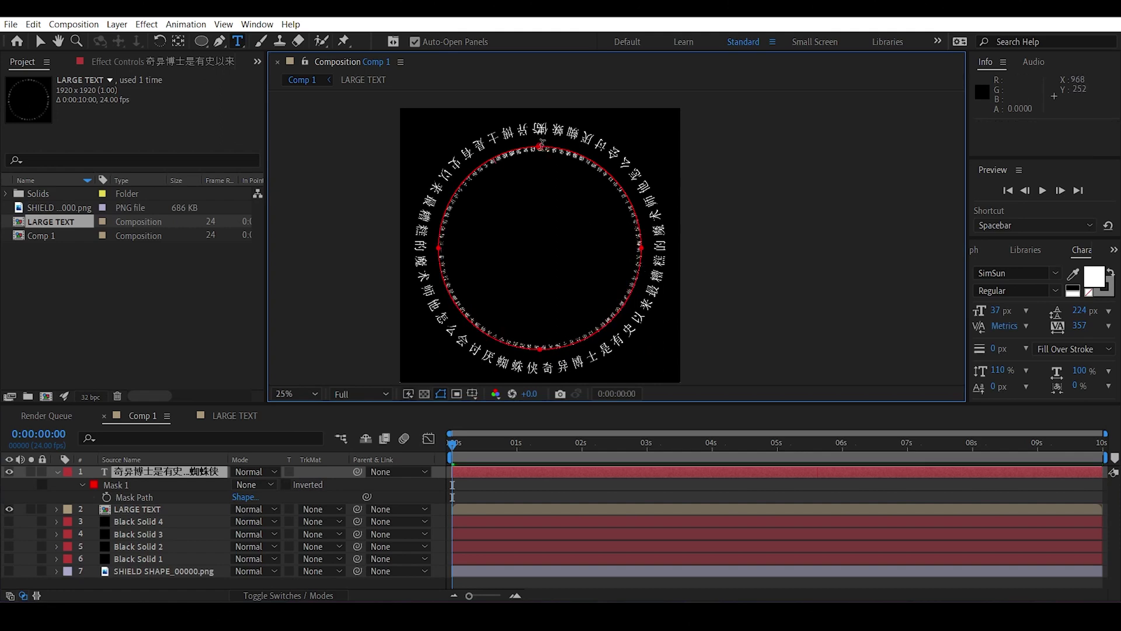
- Delete the surplus Chinese characters that overlap where the inner ring's text meets, so the circle closes evenly
key("period")
left_click_drag(548, 179, 673, 298)
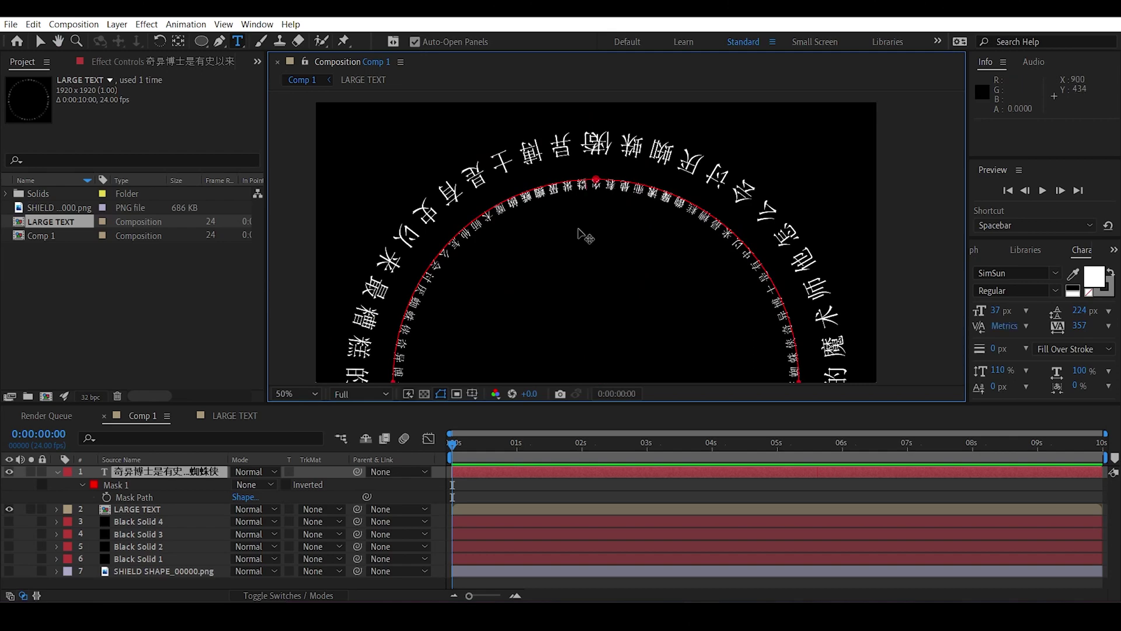
key("BackSpace")
key("BackSpace")
key("BackSpace")
key("BackSpace")
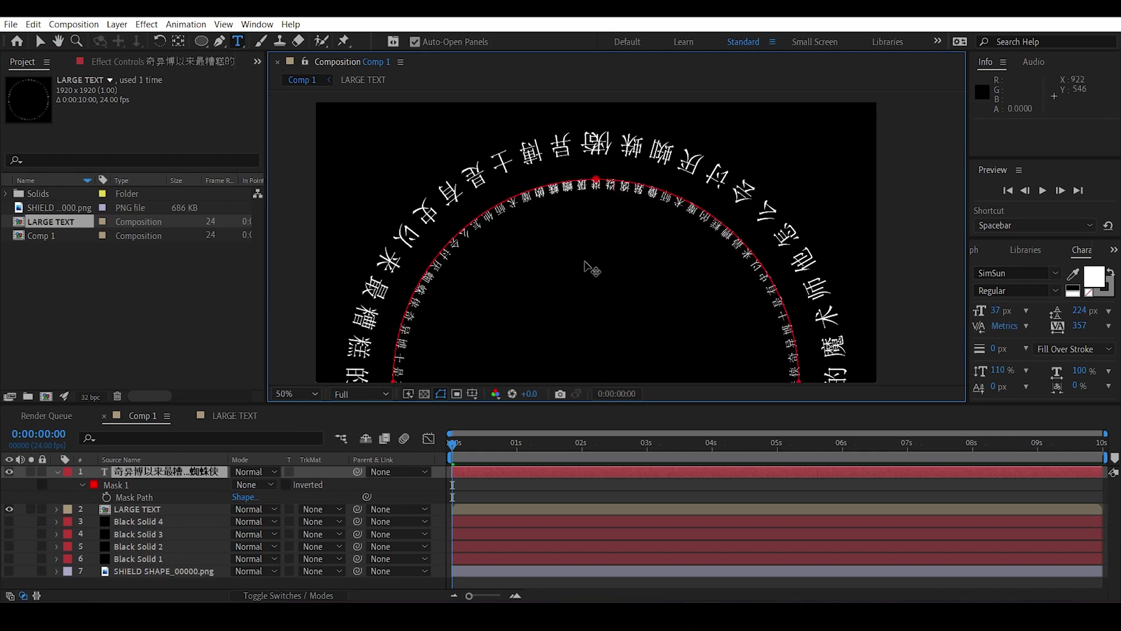
key("BackSpace")
key("BackSpace")
key("BackSpace")
scroll(585, 234, "up", 2)
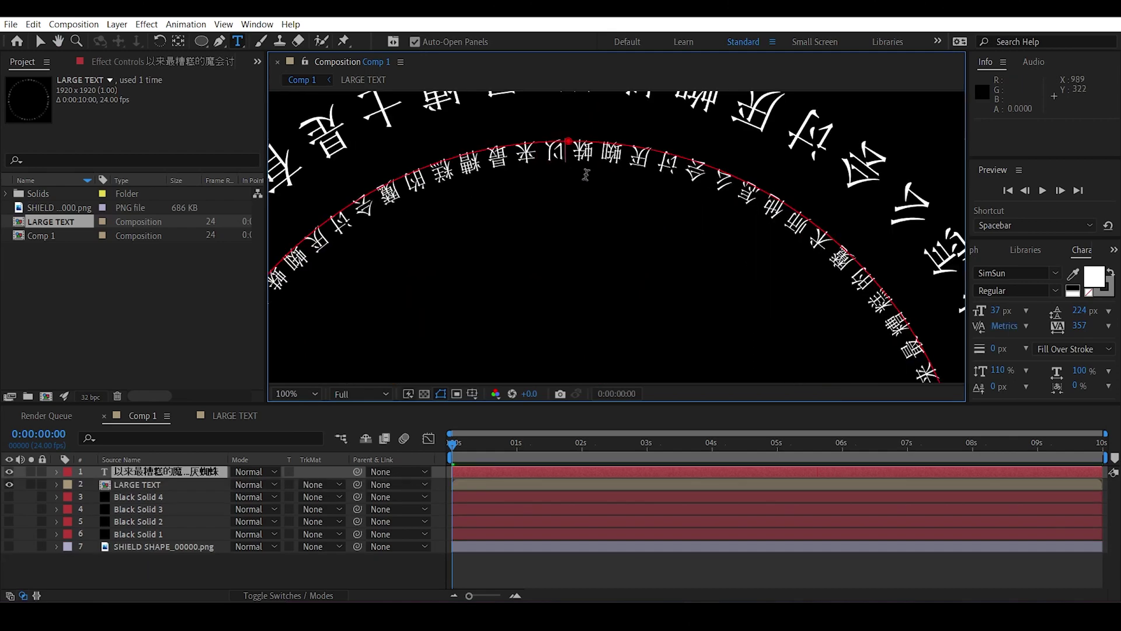
key("BackSpace")
type("蛛侠")
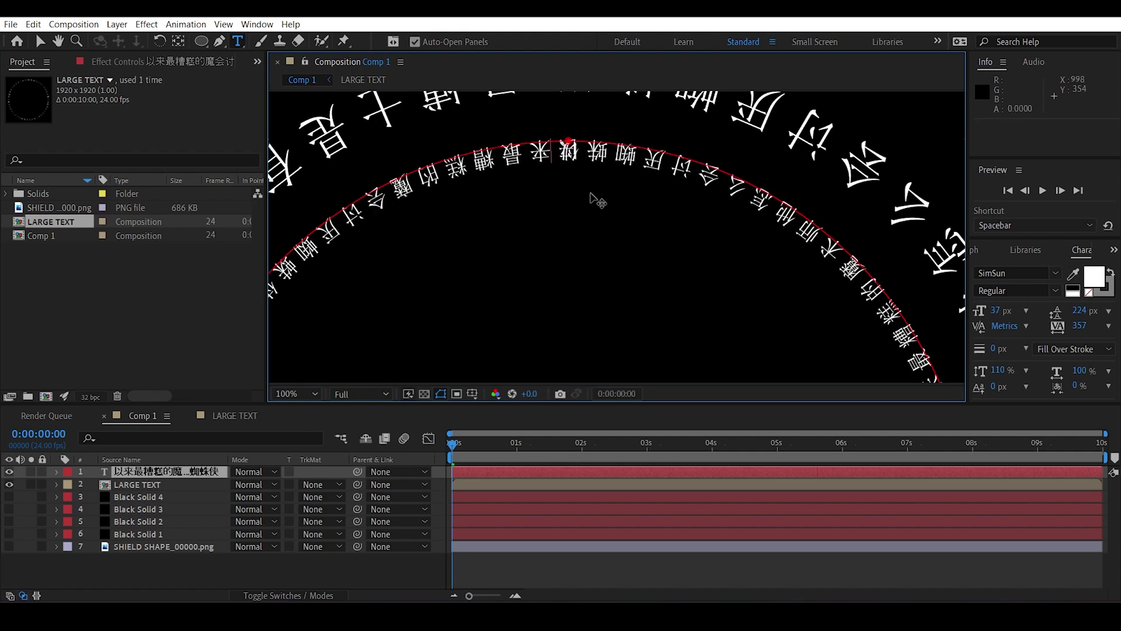
key("BackSpace")
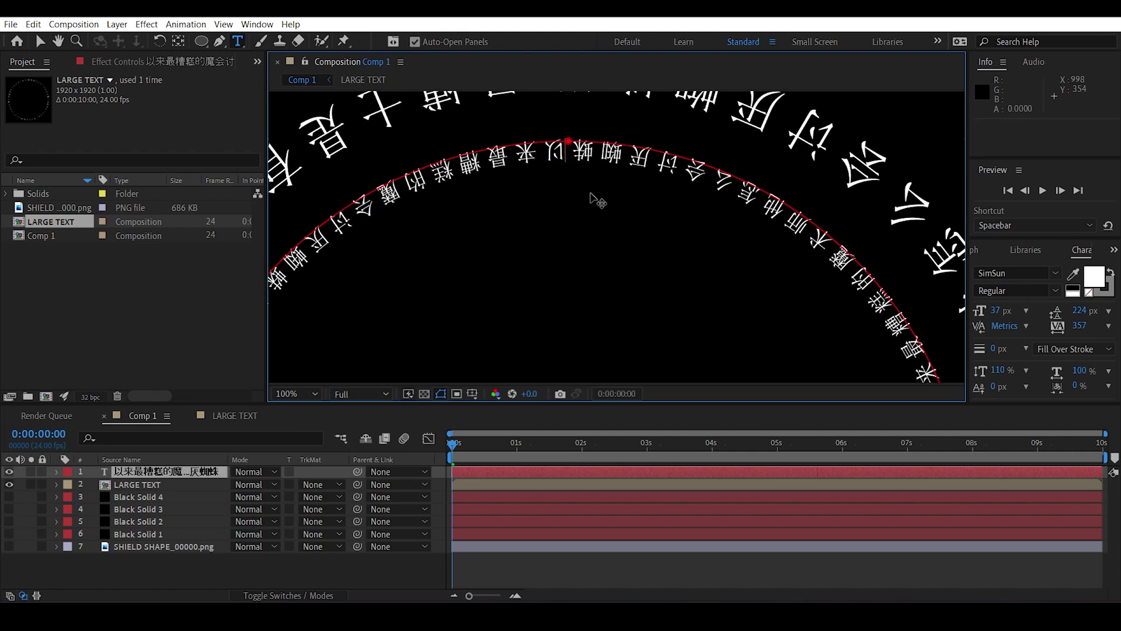
scroll(590, 194, "down", 4)
key("Escape")
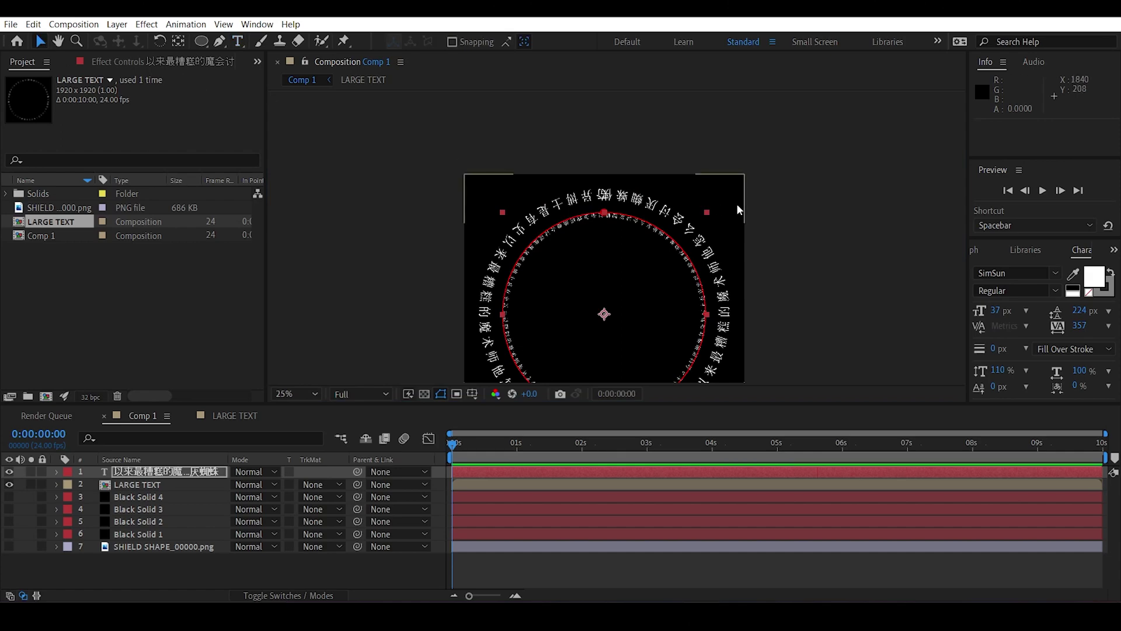
- Pre-compose the inner ring's Chinese text layer into a new composition named INNER TEXT
left_click_drag(737, 206, 739, 158)
left_click(777, 193)
left_click(142, 472)
key("ctrl+shift+c")
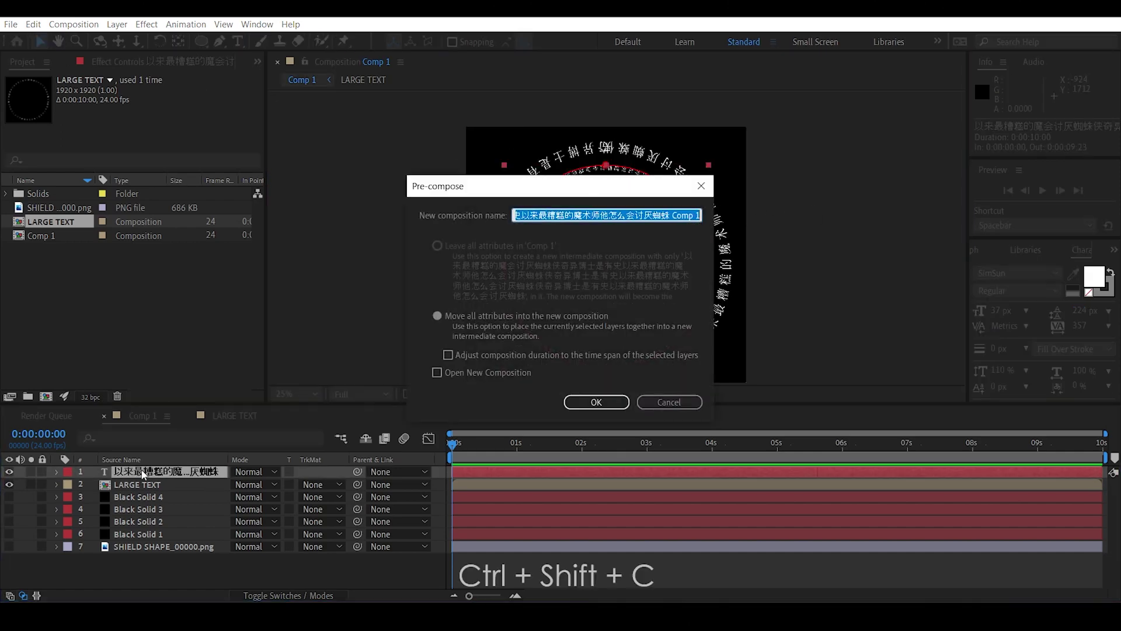
key("BackSpace")
type("INNER TEX")
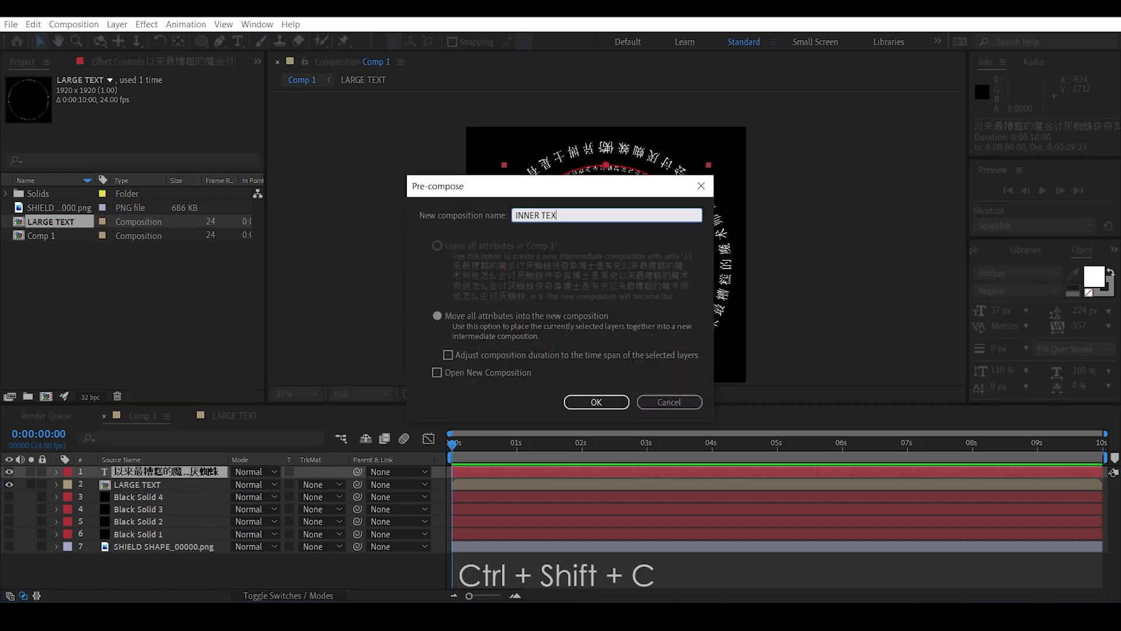
type("T")
key("Return")
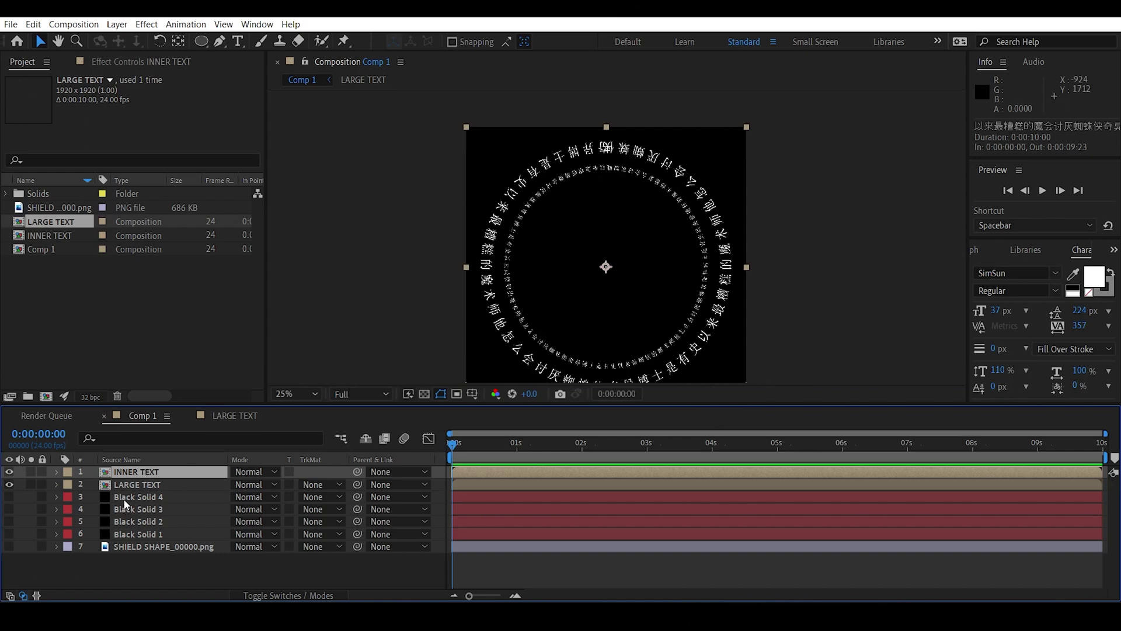
- Copy the Chinese text layer from the INNER TEXT composition into Comp 1
double_click(137, 473)
left_click(137, 469)
key("ctrl+c")
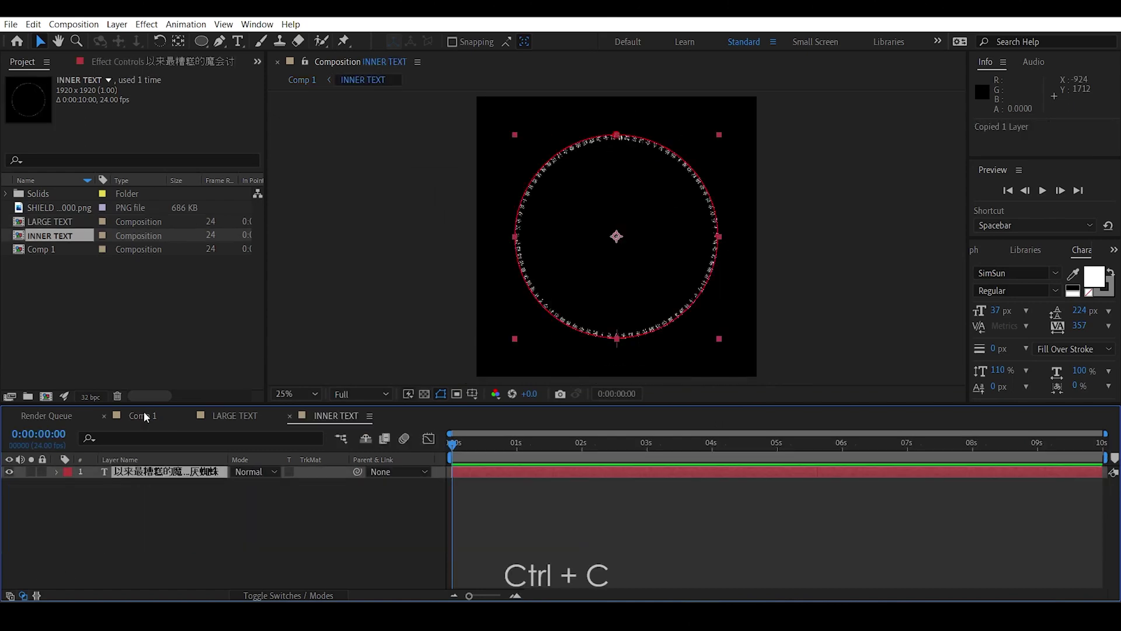
left_click(143, 416)
key("ctrl+v")
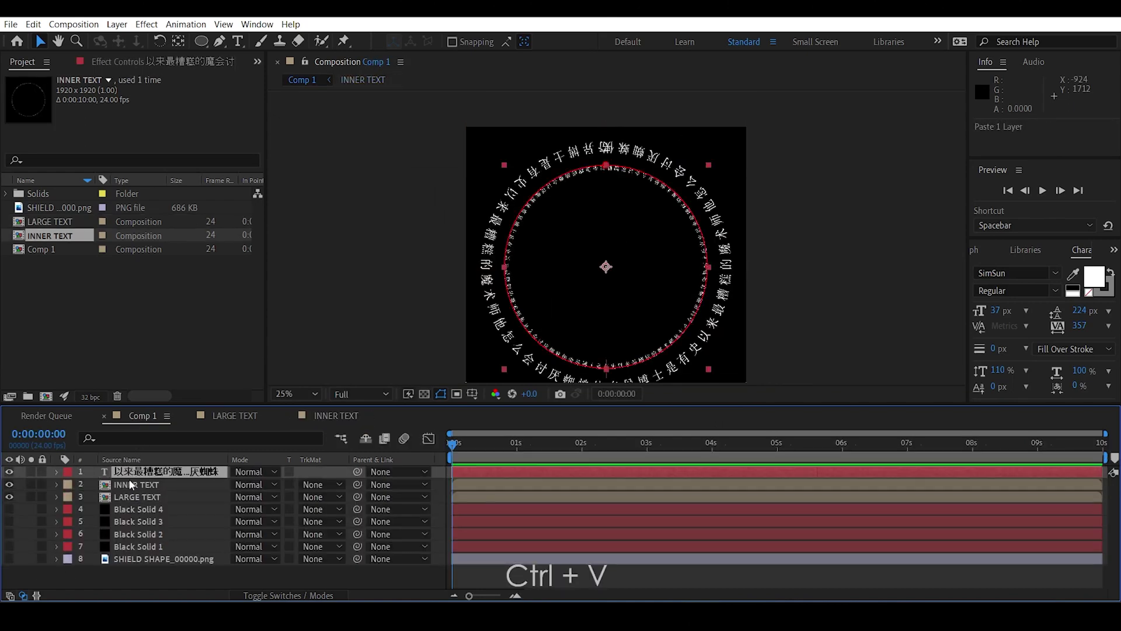
- Show and solo the shield artwork, and scale the pasted text layer's circle mask to about 127.8% to match the outermost text ring
left_click(10, 559)
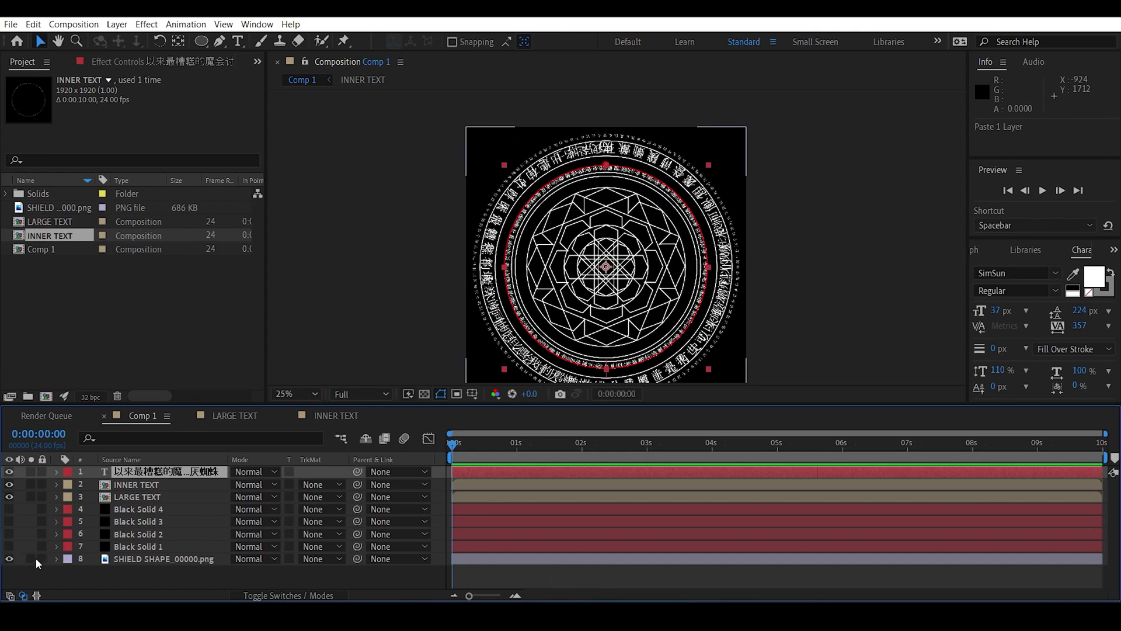
left_click(31, 559)
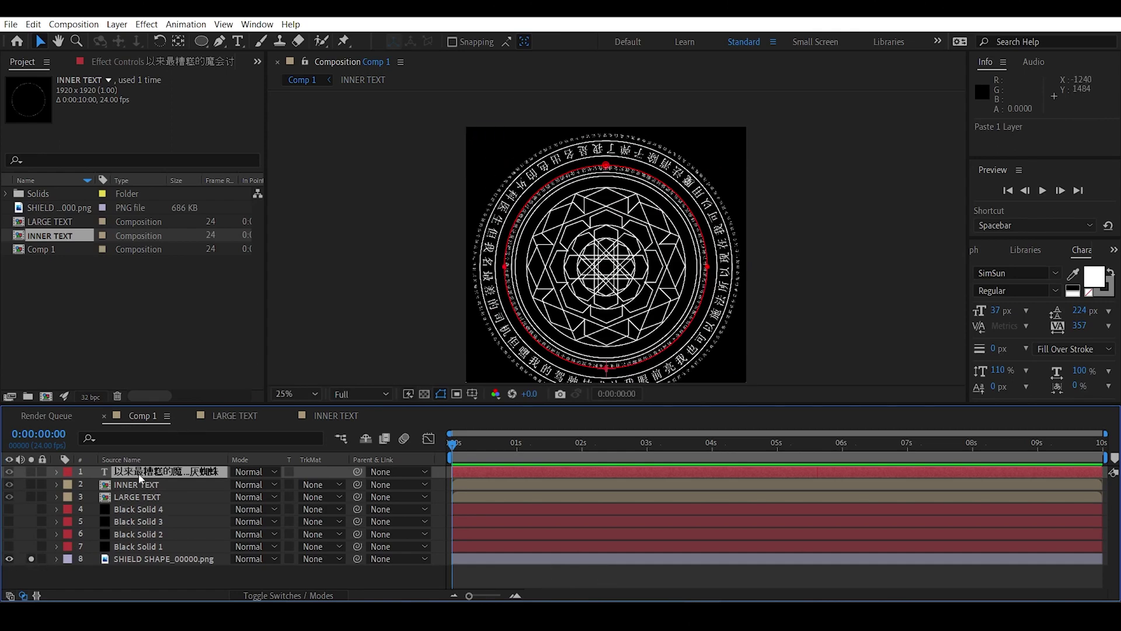
left_click(144, 475)
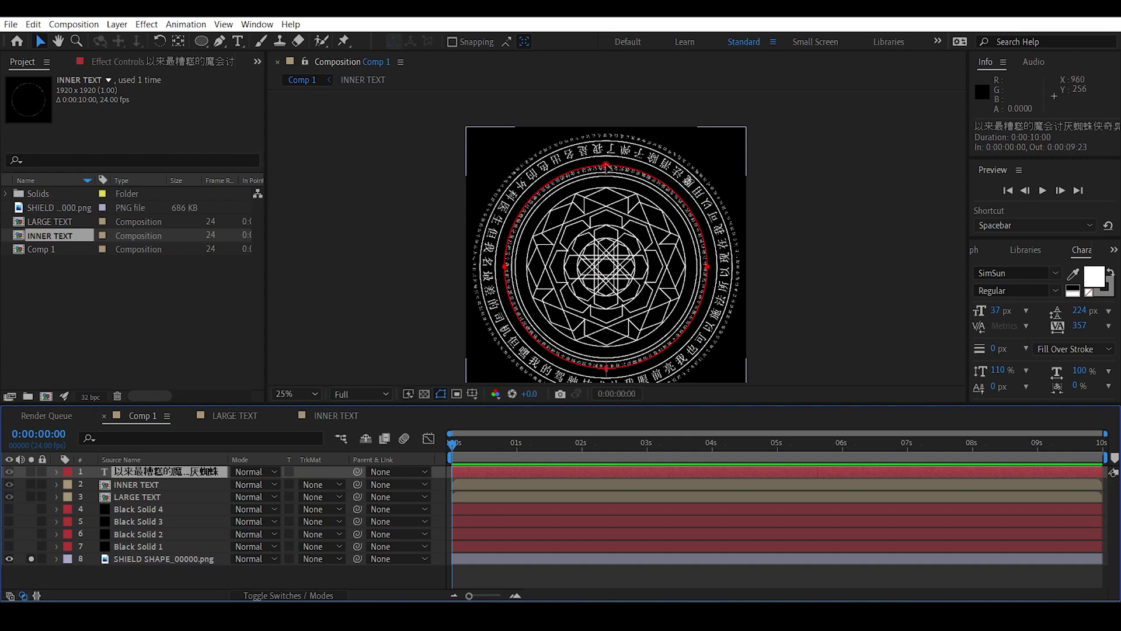
left_click_drag(707, 166, 624, 295)
key("period")
key("period")
key("period")
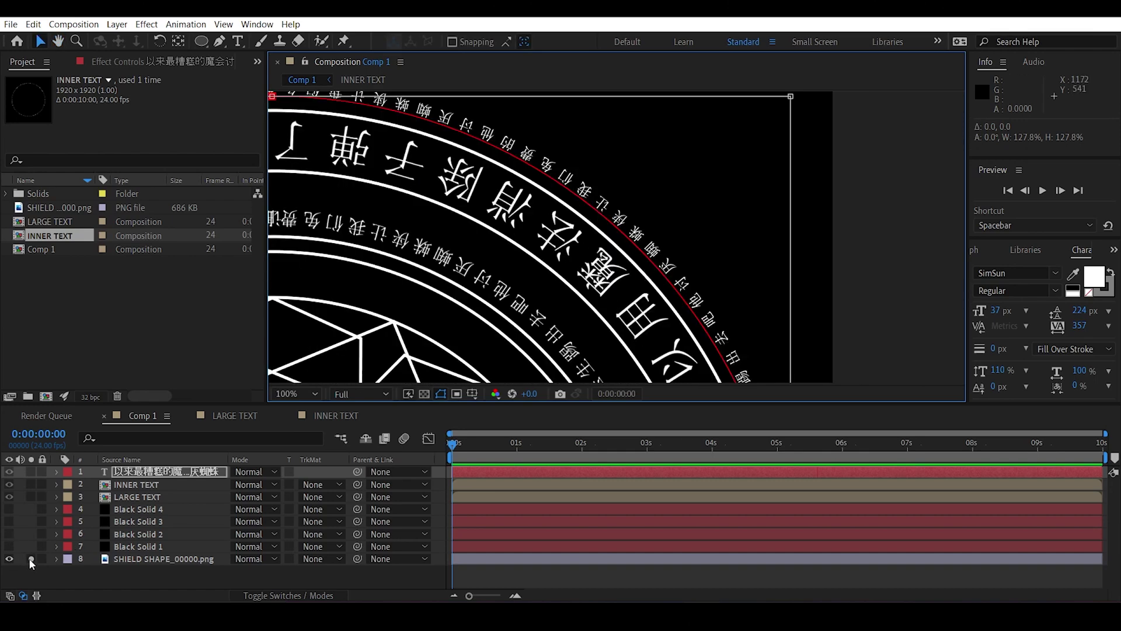
- Hide the shield artwork and turn on Reverse Path for the outermost ring's text layer
left_click(9, 558)
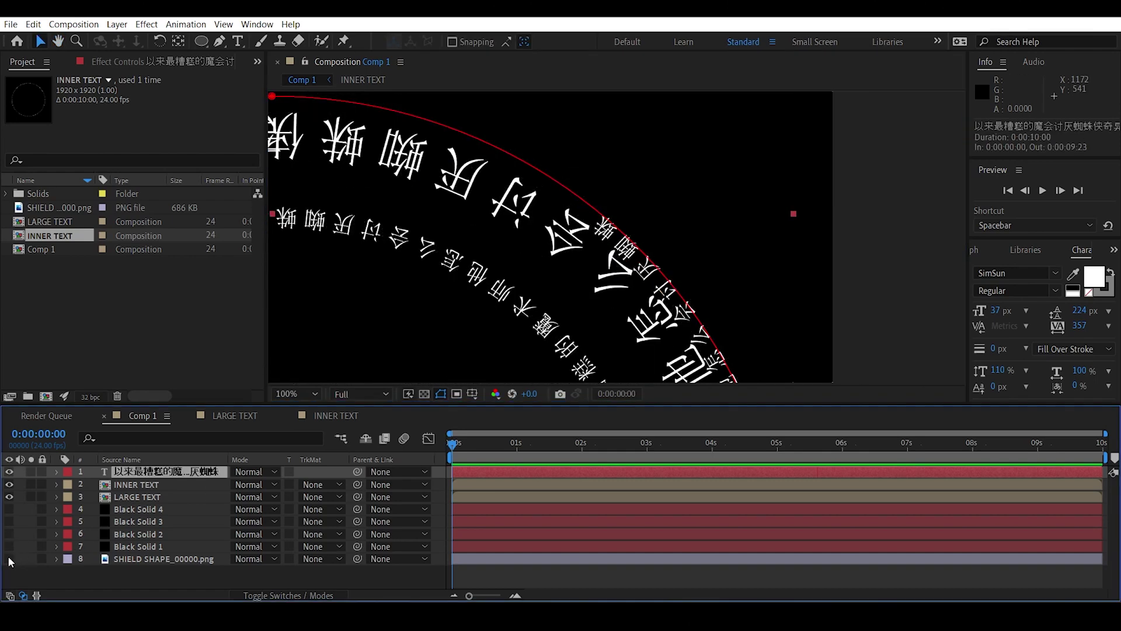
left_click(56, 472)
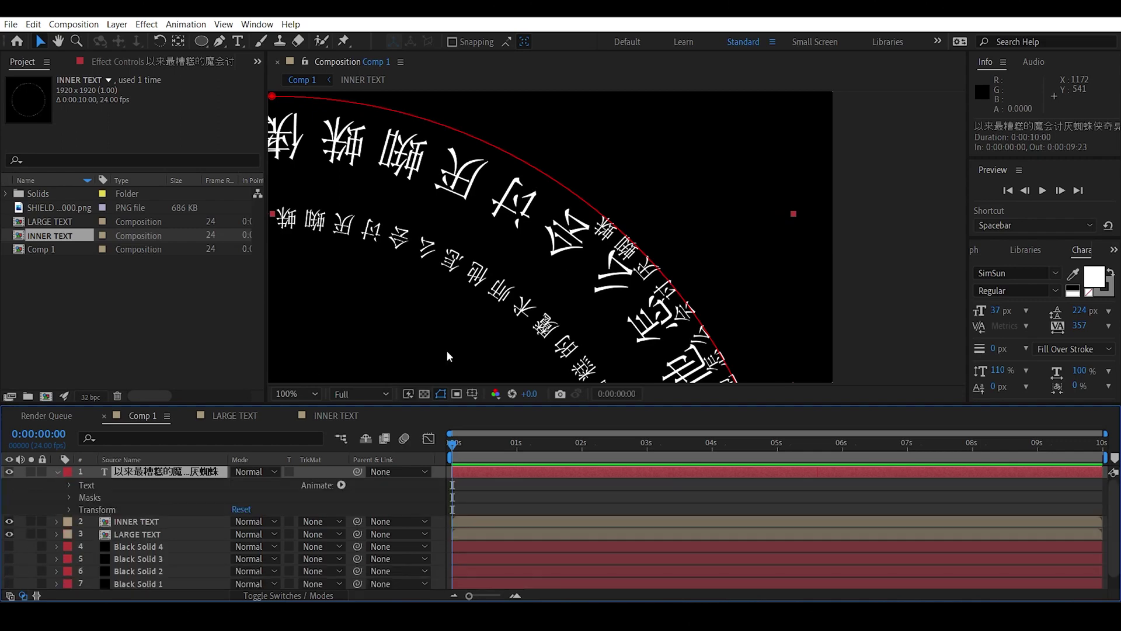
key("comma")
left_click_drag(508, 299, 612, 193)
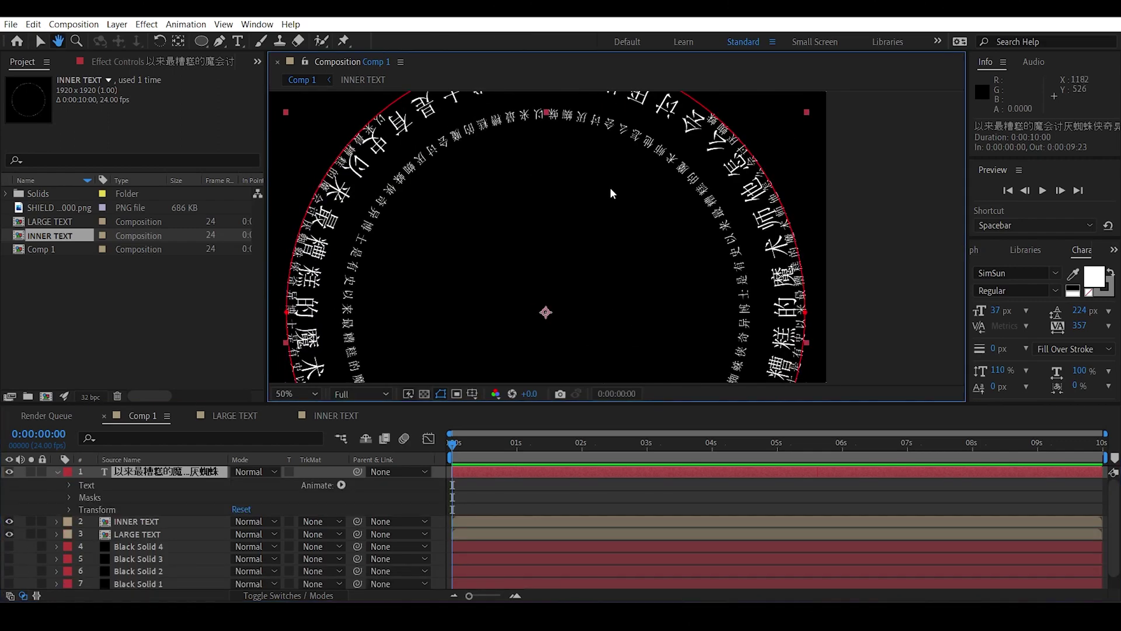
left_click(72, 486)
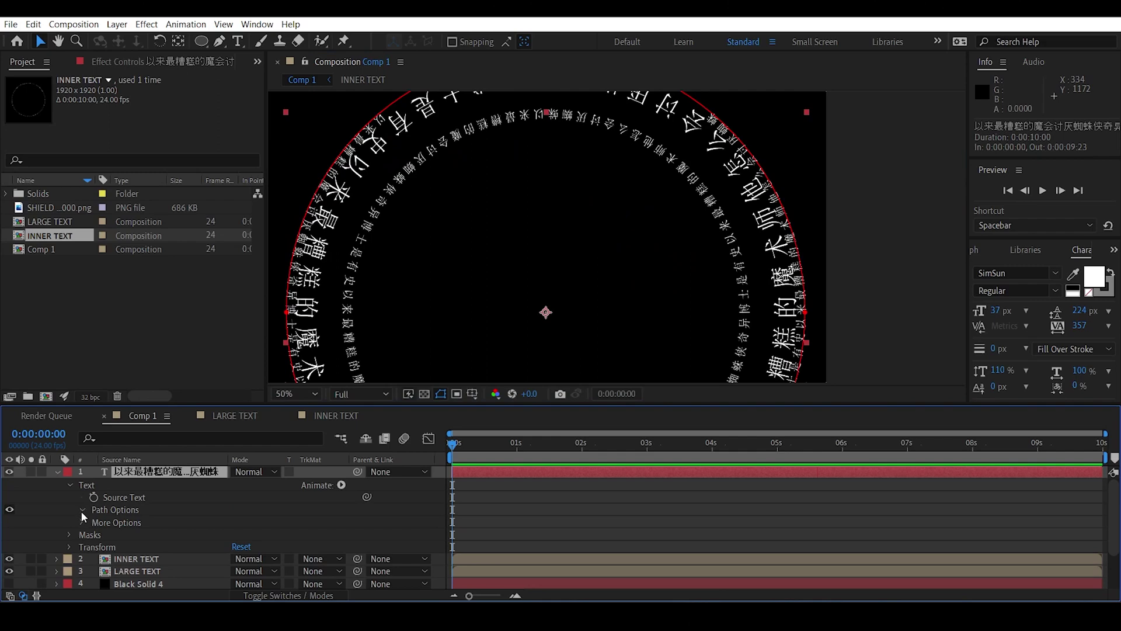
left_click(82, 510)
left_click(236, 534)
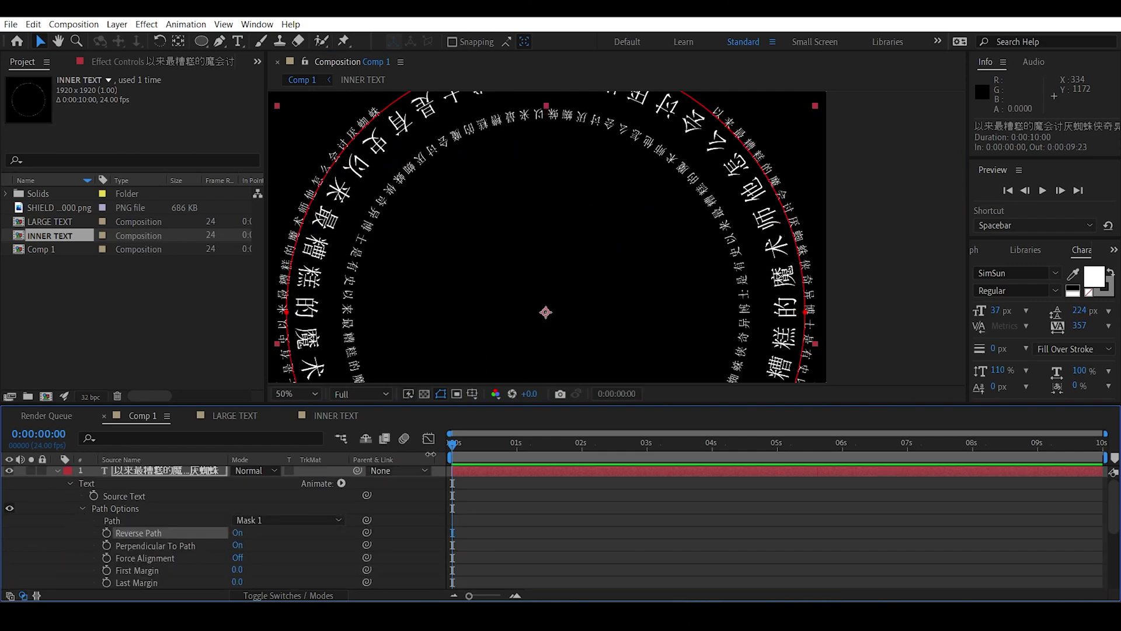
left_click_drag(657, 151, 596, 313)
scroll(618, 243, "down", 2)
scroll(628, 269, "up", 2)
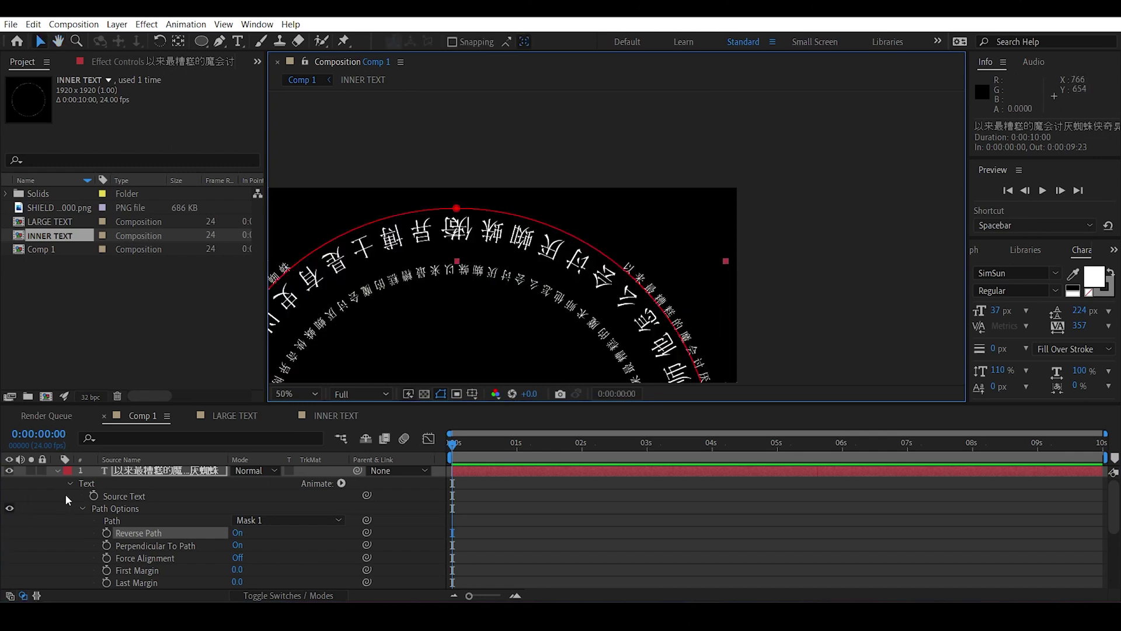
left_click(58, 471)
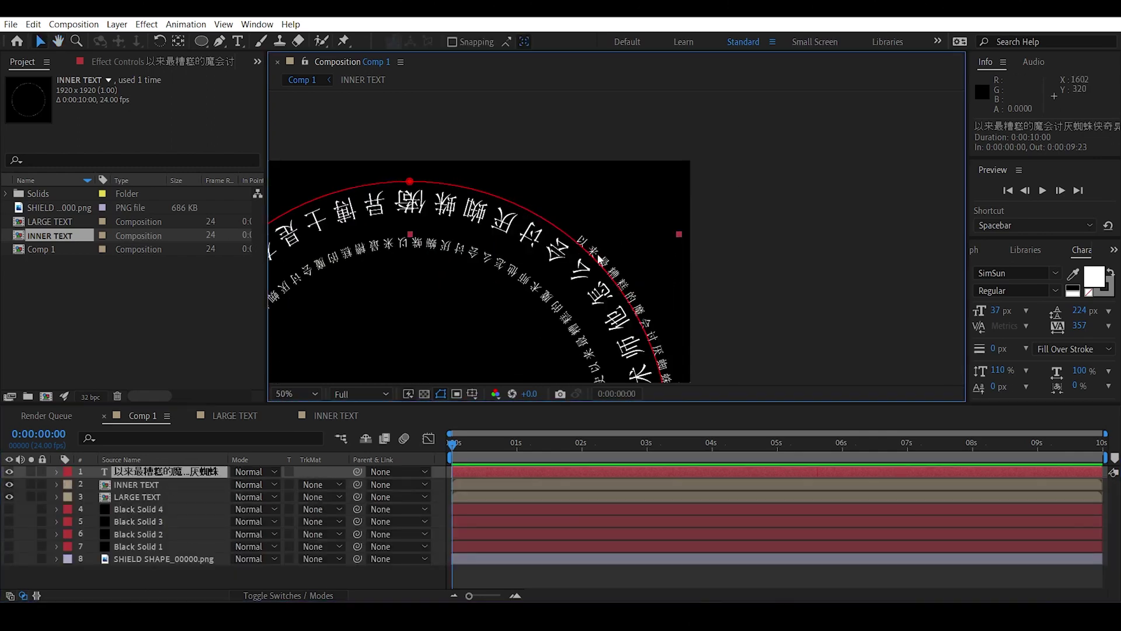
- Paste the copied Chinese text into the outermost ring's text layer to fill the rest of the circle
double_click(599, 256)
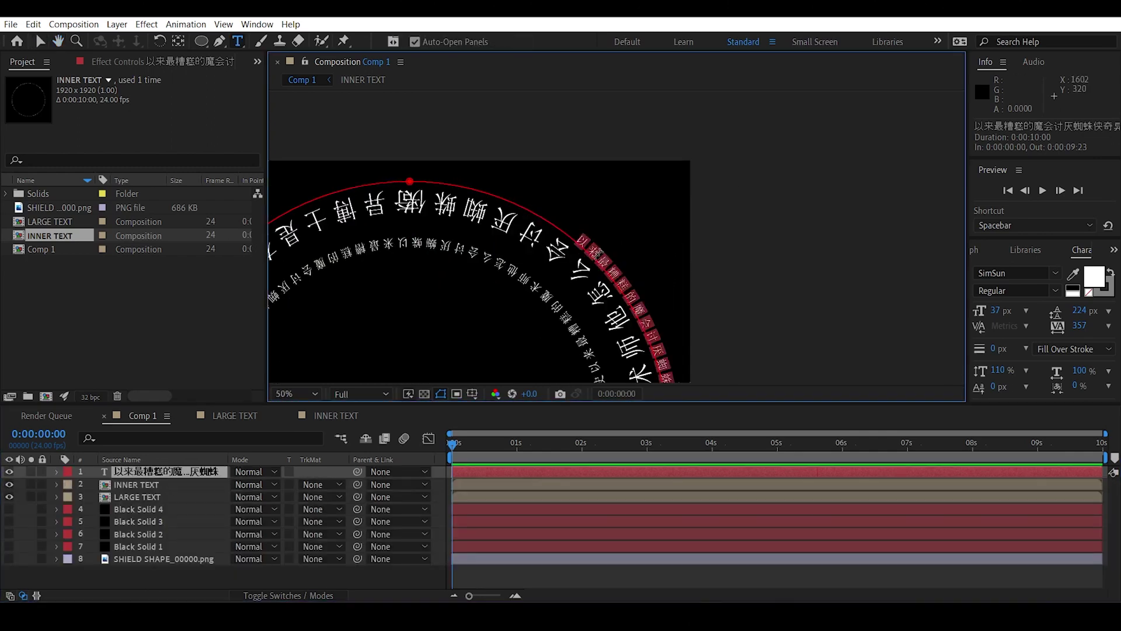
left_click(579, 236)
key("ctrl+v")
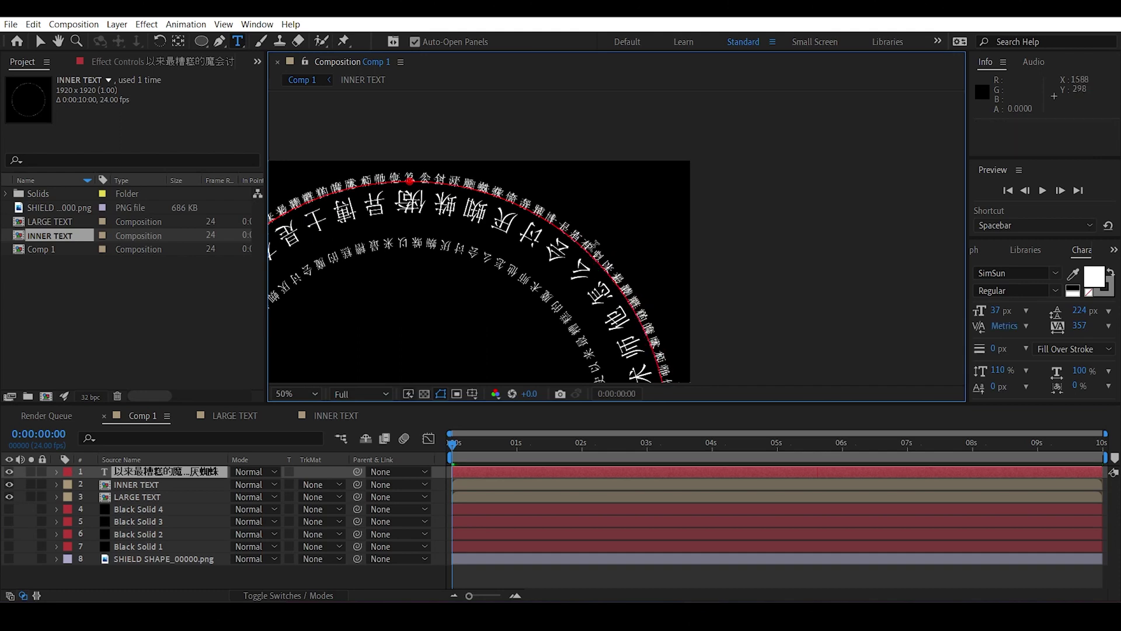
- Delete the surplus Chinese characters from the outermost ring until its text closes around the circle without overlapping
key("BackSpace")
key("BackSpace")
key("BackSpace")
key("BackSpace")
key("BackSpace")
key("BackSpace")
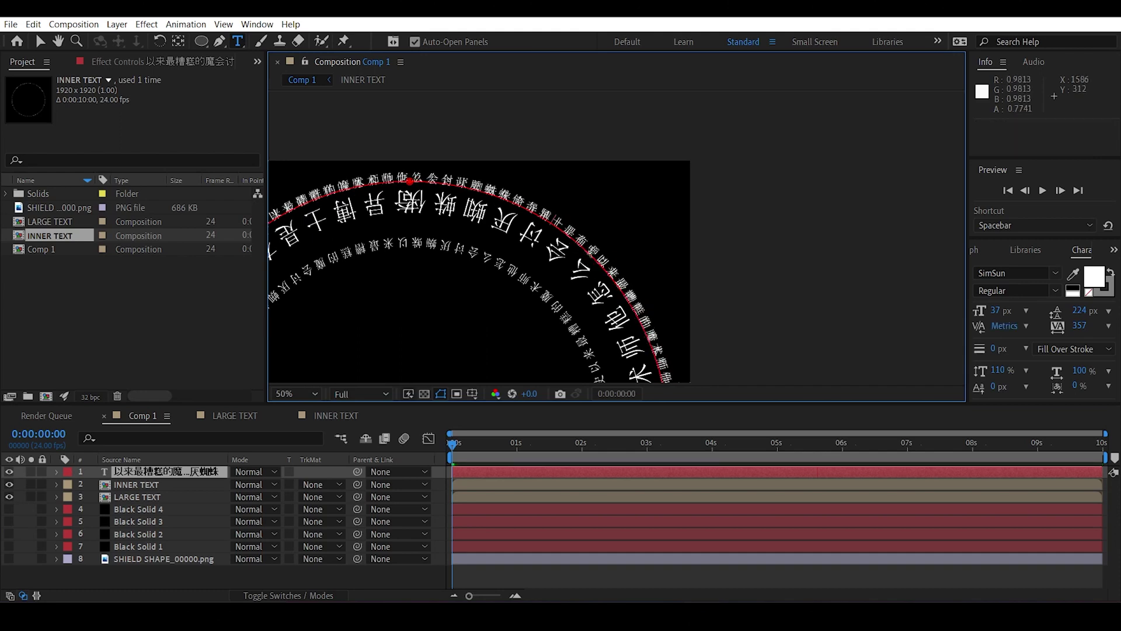
key("BackSpace")
key("BackSpace")
key("BackSpace")
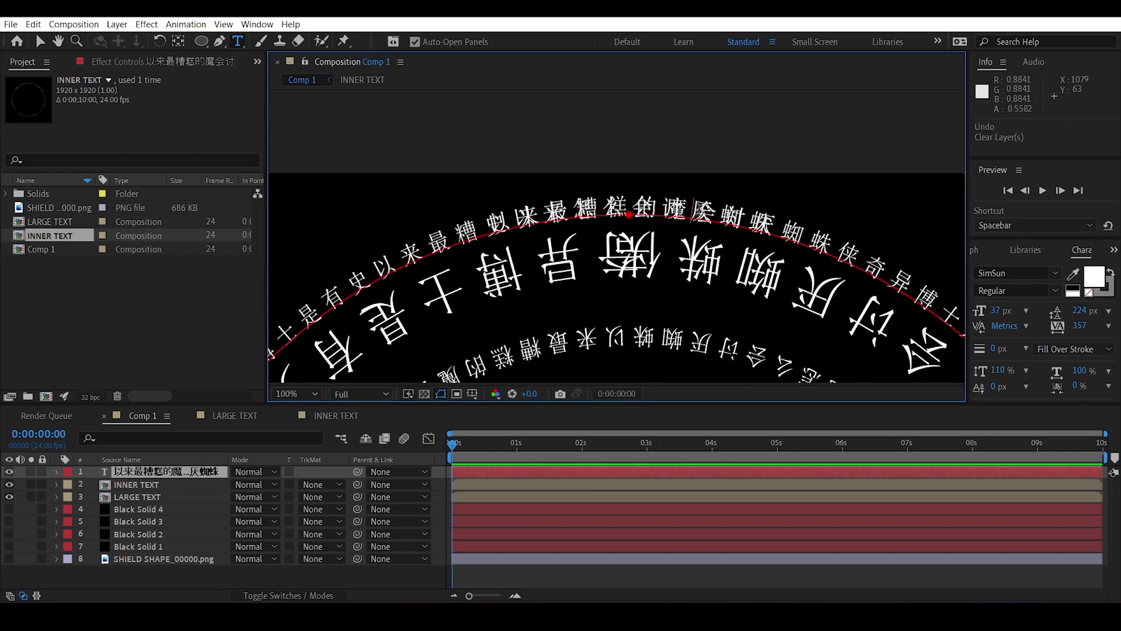
key("BackSpace")
key("BackSpace")
key("BackSpace")
key("BackSpace")
key("BackSpace")
key("BackSpace")
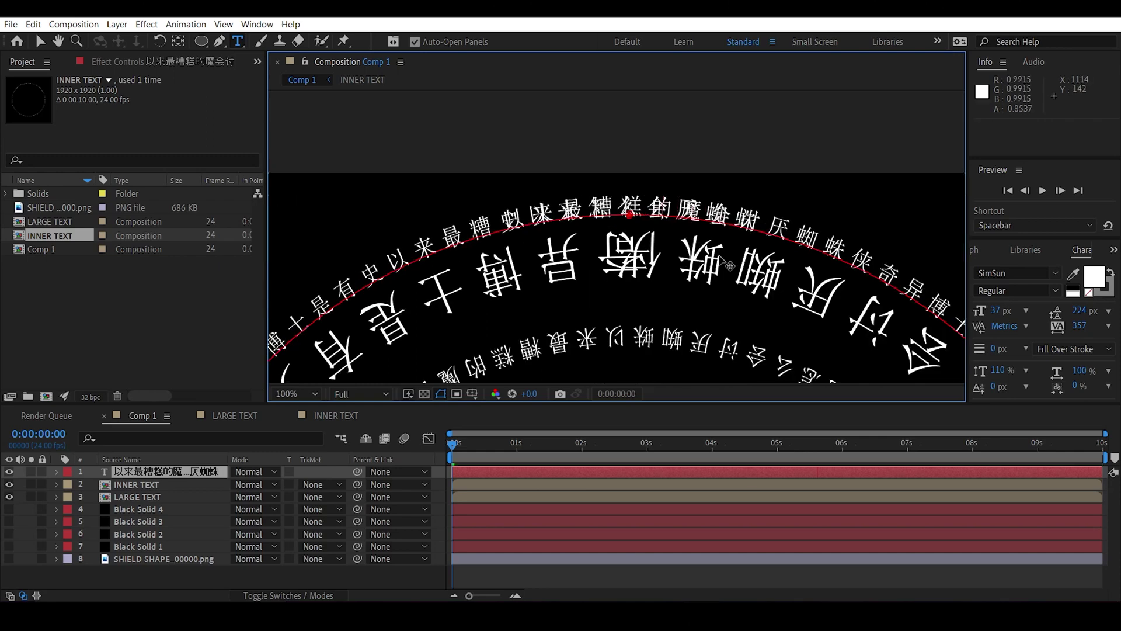
key("BackSpace")
key("BackSpace")
key("BackSpace")
key("BackSpace")
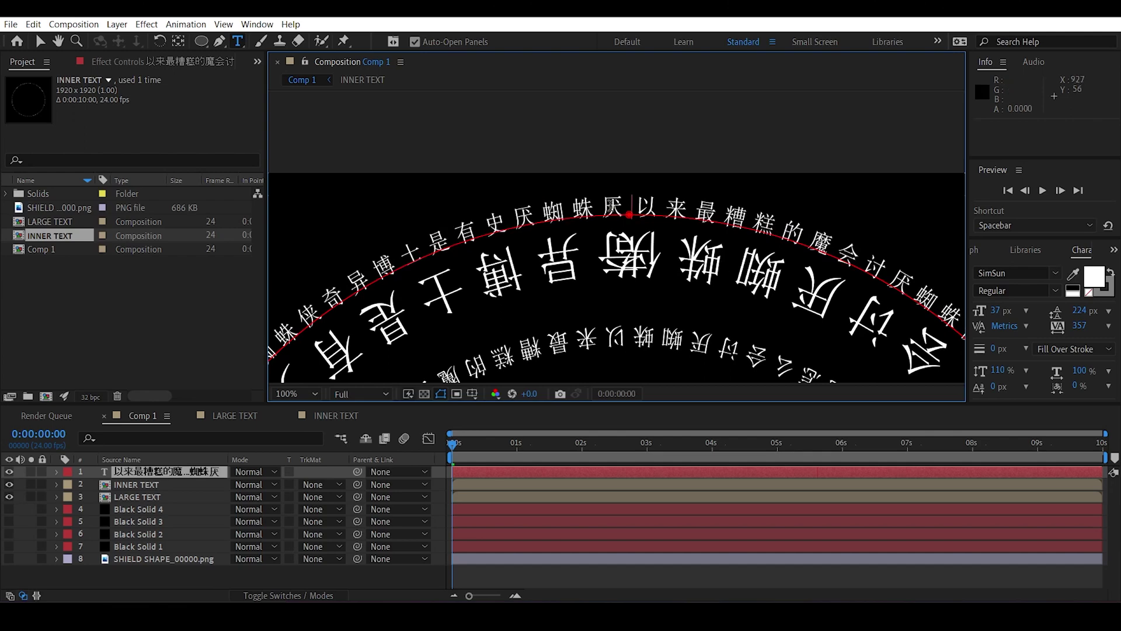
scroll(607, 206, "down", 1)
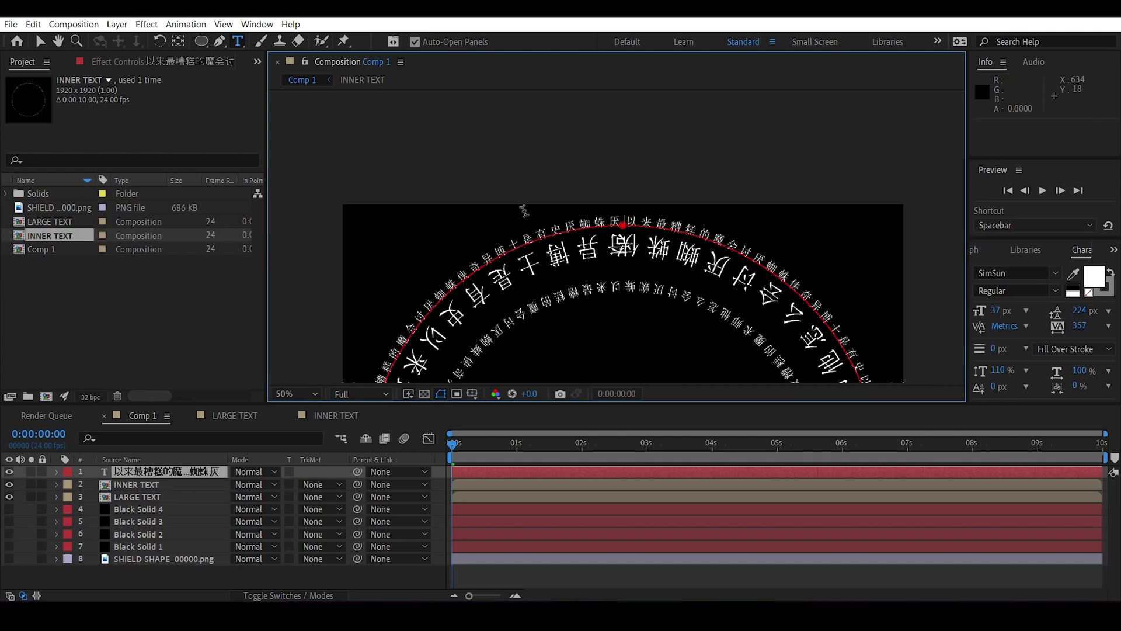
- Finish the text editing, make Black Solid 1 through 4 visible, and check each solid's masks against the text rings
left_click(41, 42)
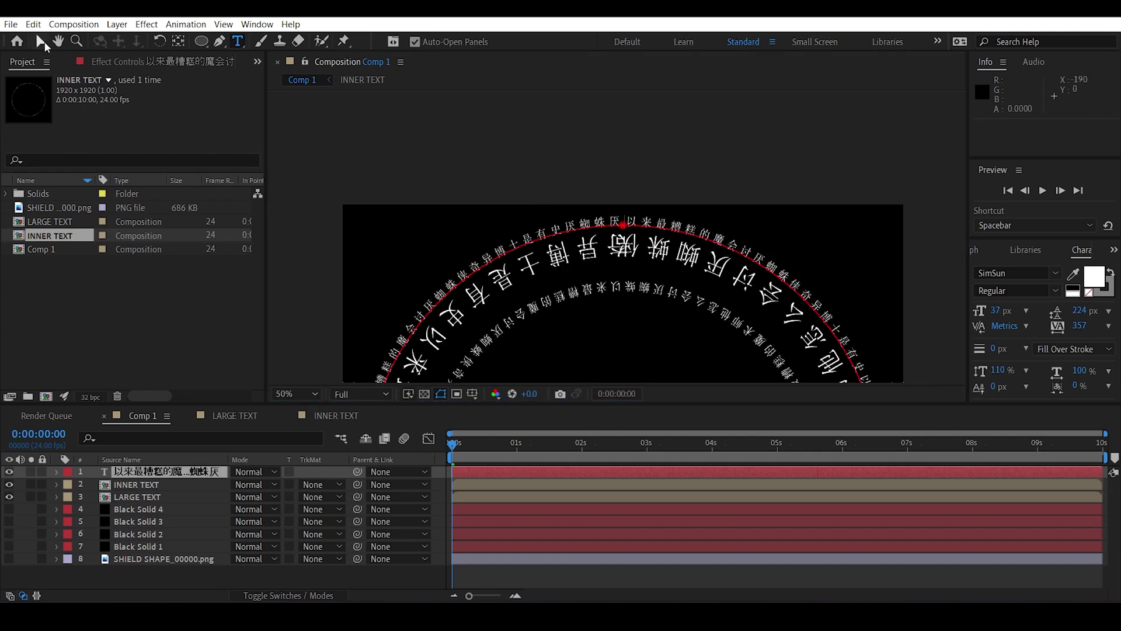
left_click(310, 391)
left_click(302, 142)
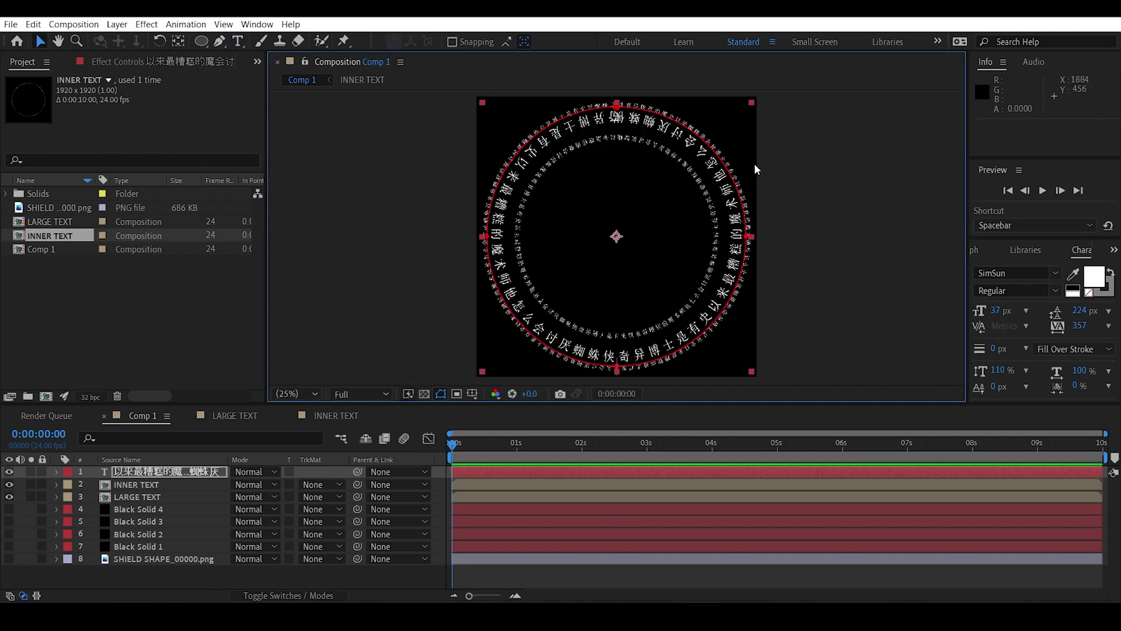
left_click(754, 367)
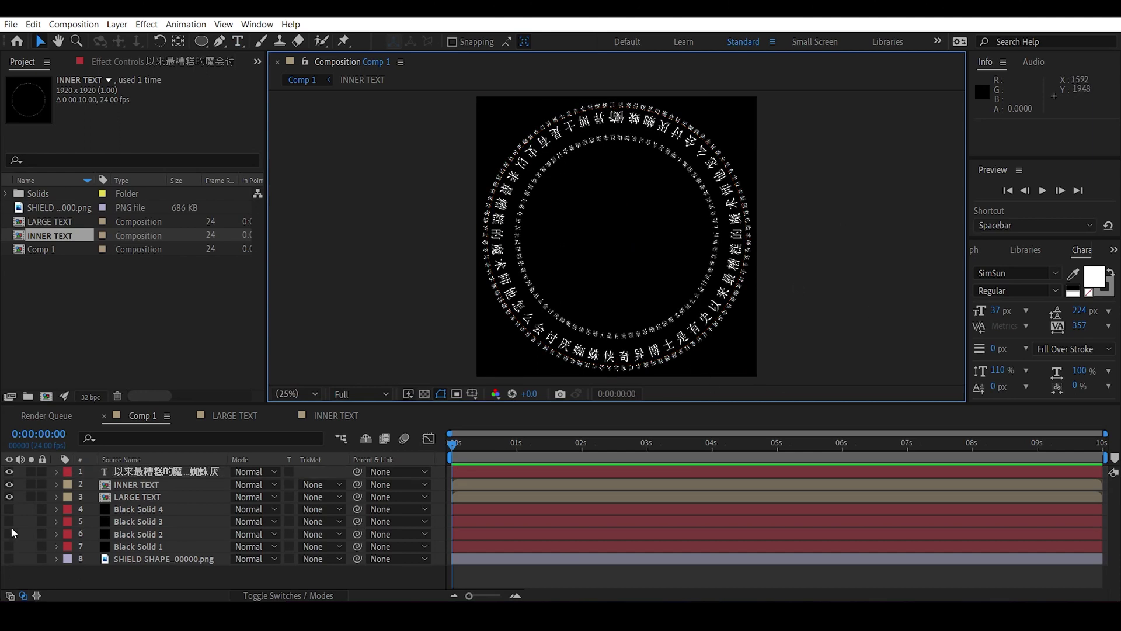
left_click_drag(9, 509, 11, 547)
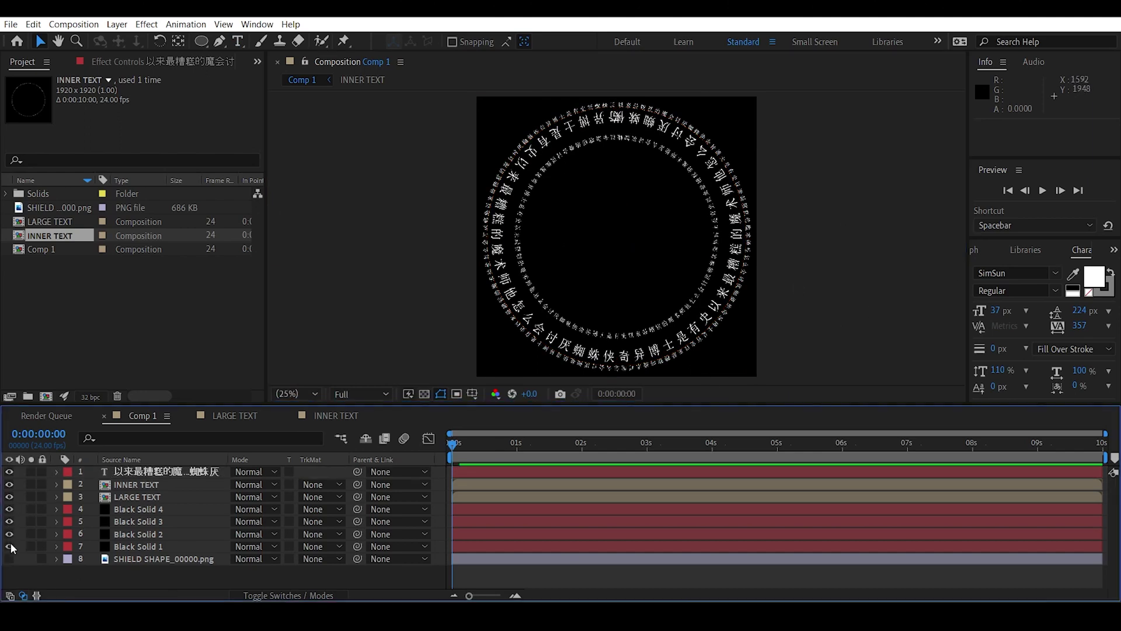
left_click(140, 546)
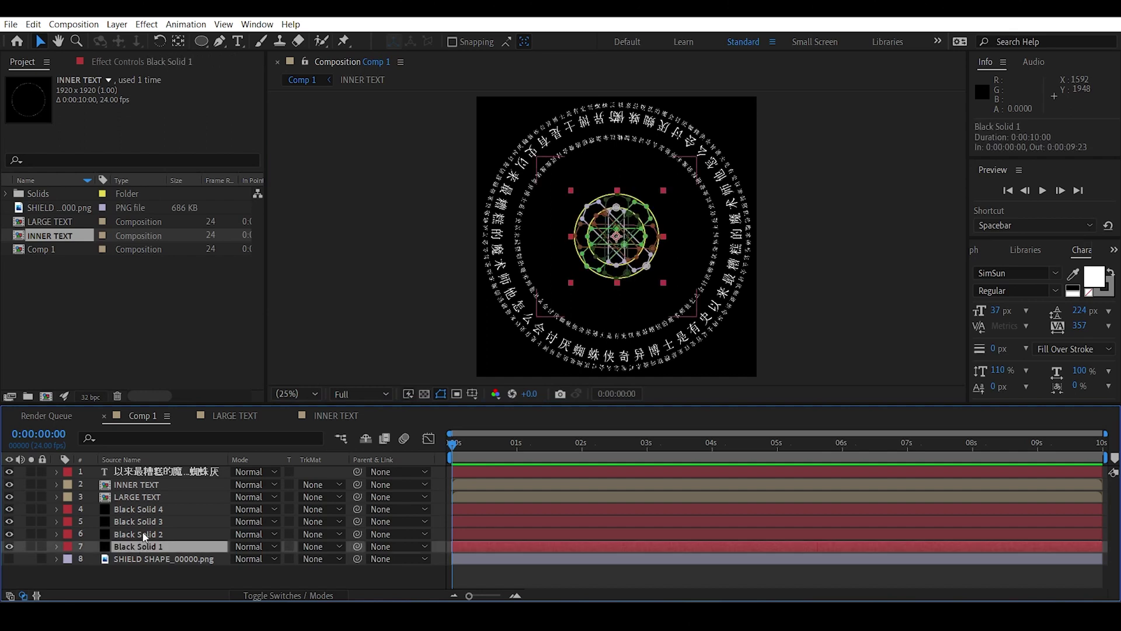
left_click(143, 534)
left_click(145, 522)
left_click(146, 510)
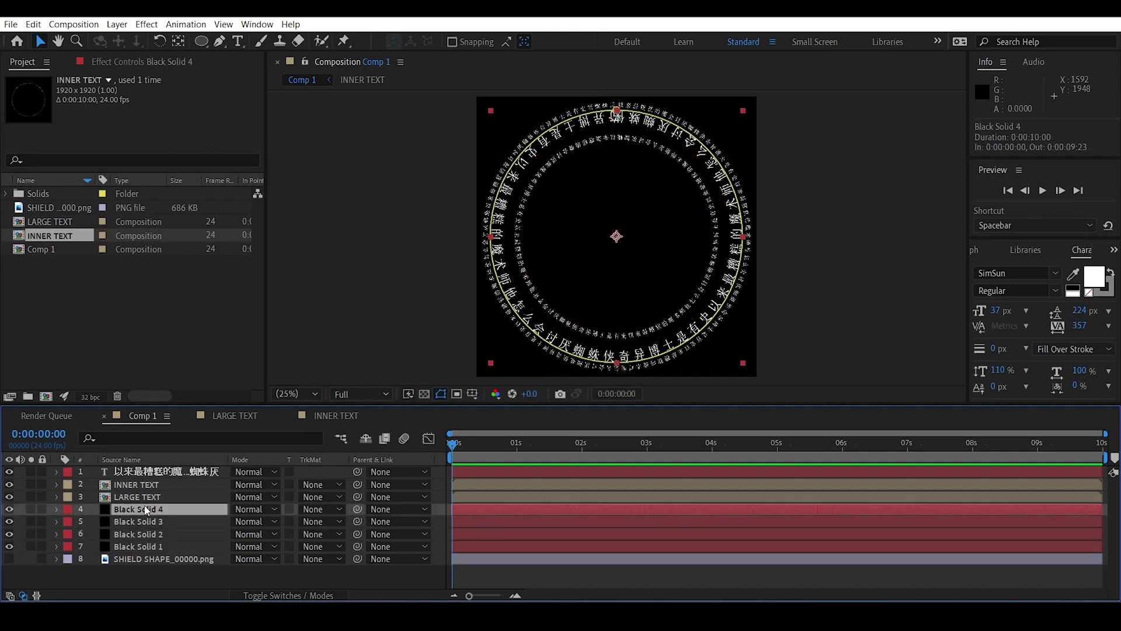
left_click(412, 229)
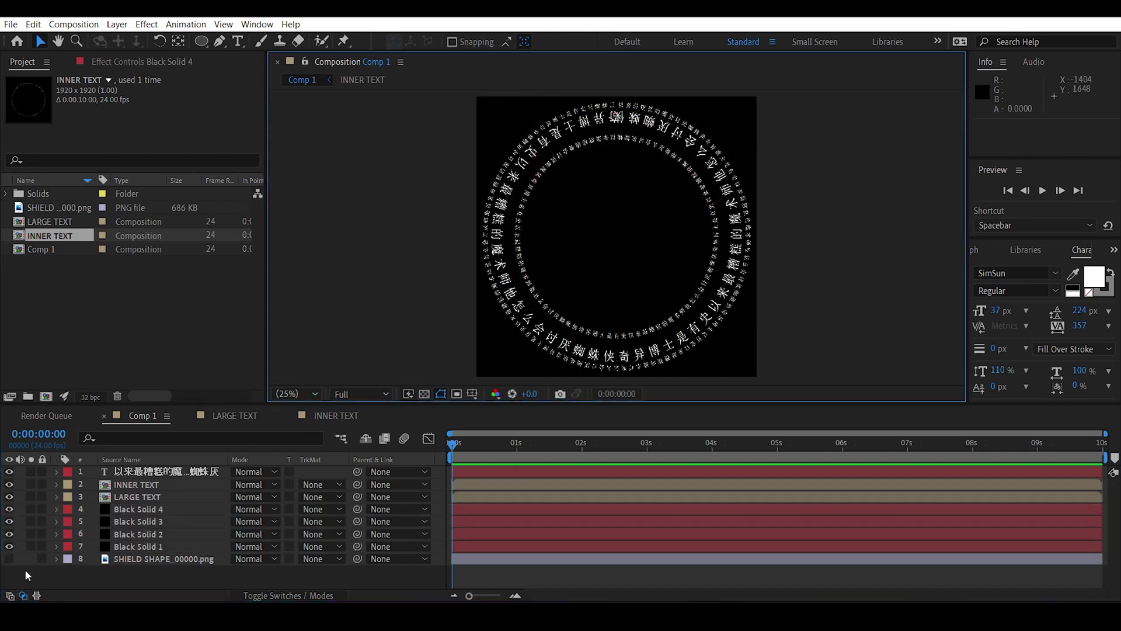
- Pre-compose the outermost ring's text layer as OUTER TEXT, moving all attributes into the new composition
left_click(150, 473)
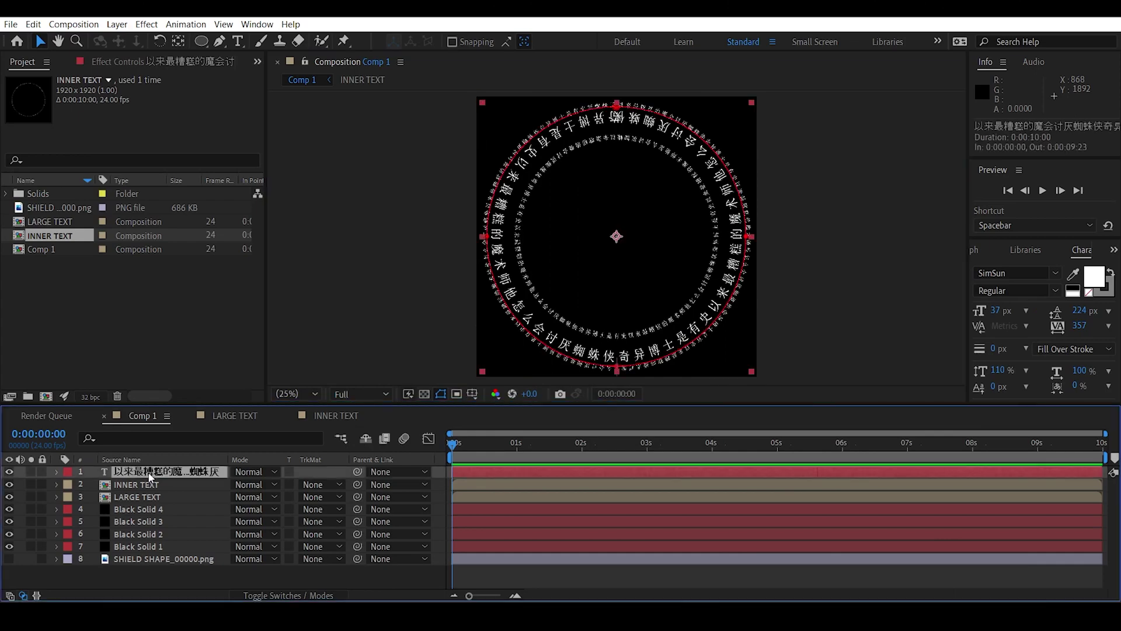
key("ctrl+shift+c")
type("OUTER TEXT")
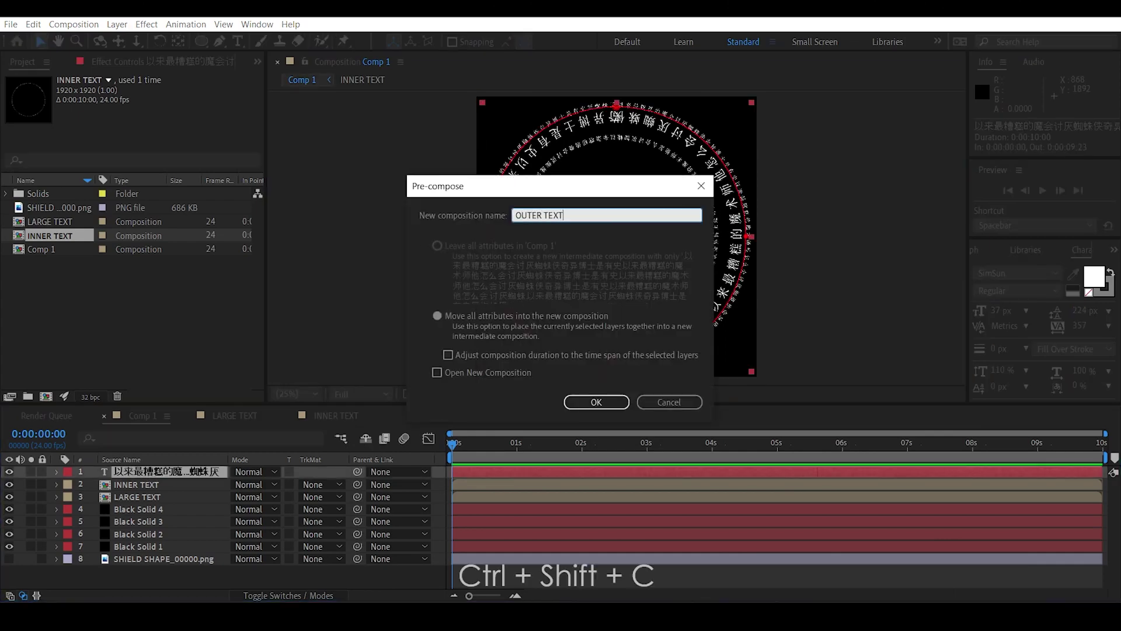
key("Return")
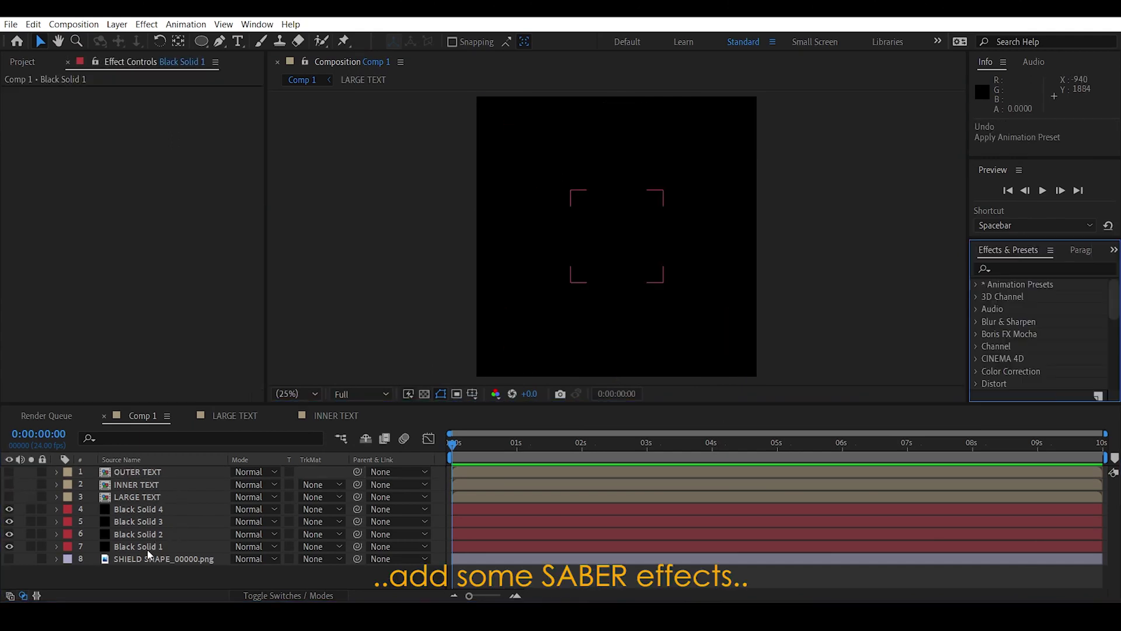
- Hide Black Solid 2, 3 and 4, and apply the Saber effect to Black Solid 1
left_click(148, 548)
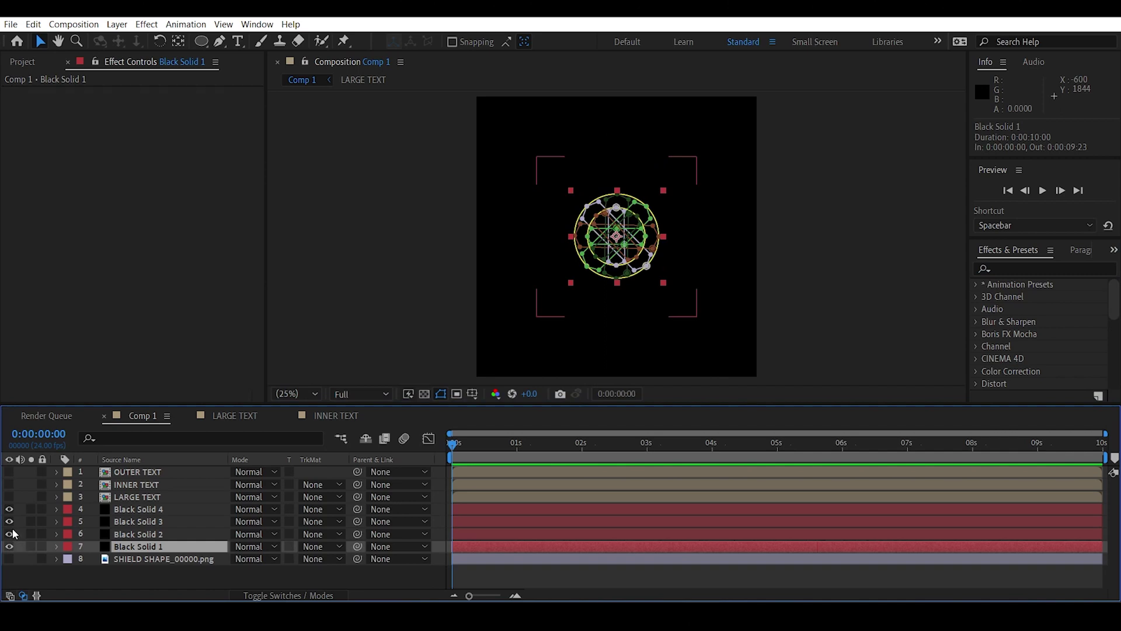
left_click_drag(11, 534, 5, 507)
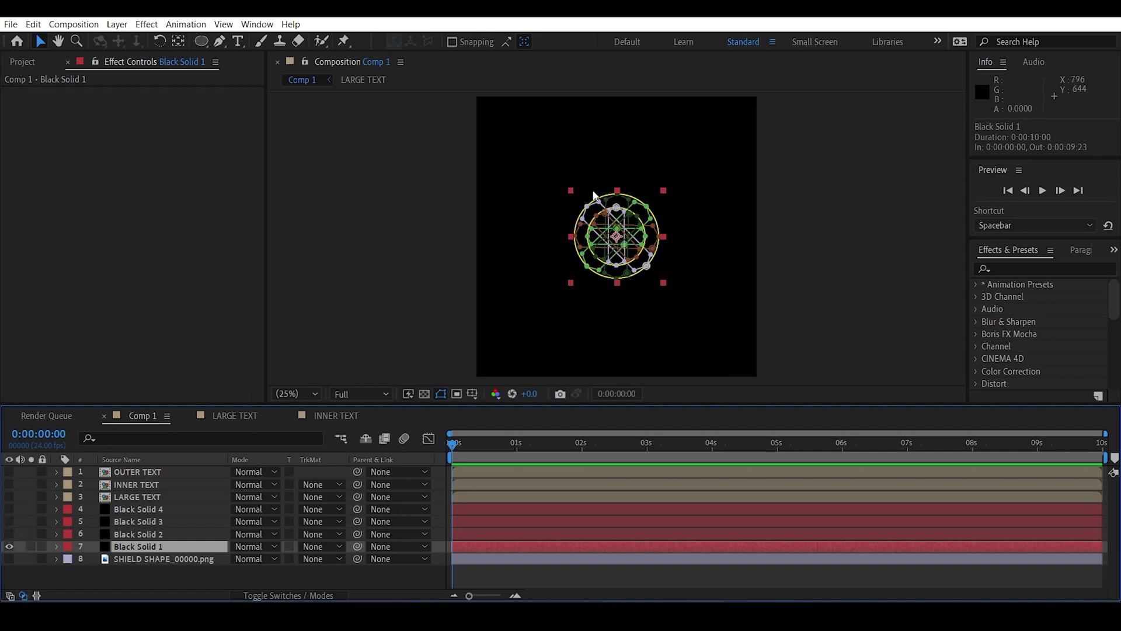
left_click(1019, 267)
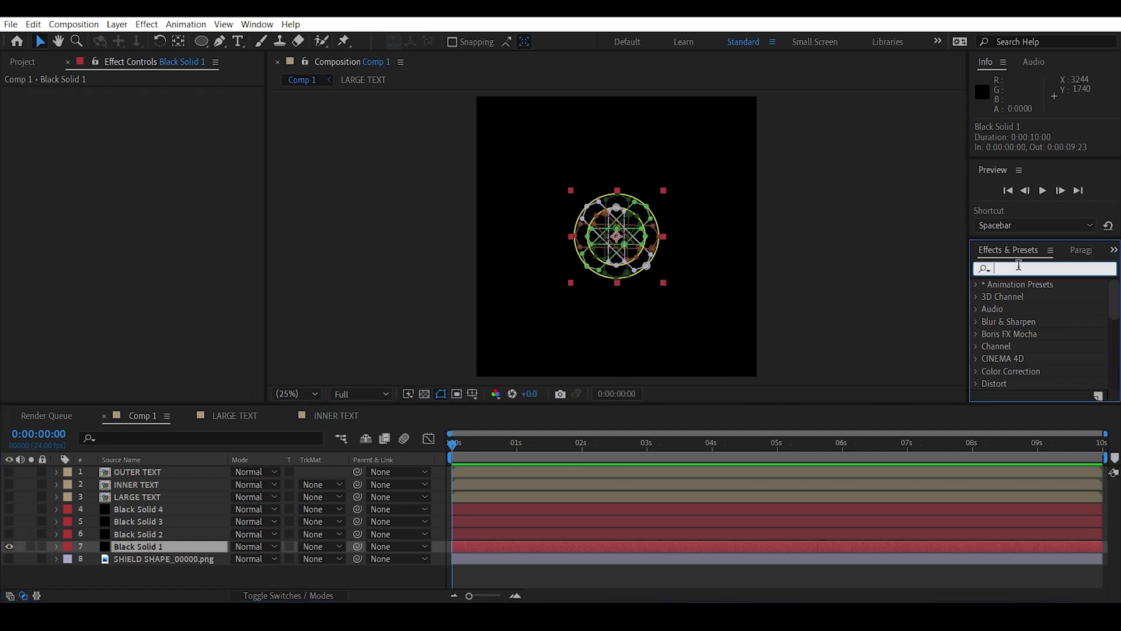
type("saber")
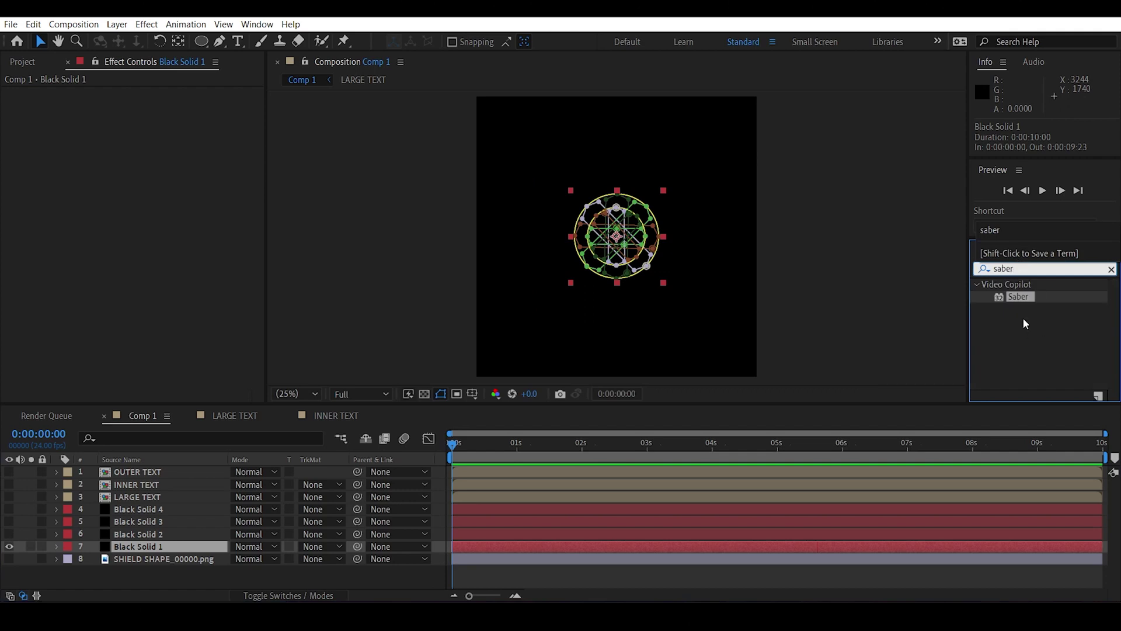
left_click_drag(1019, 297, 153, 546)
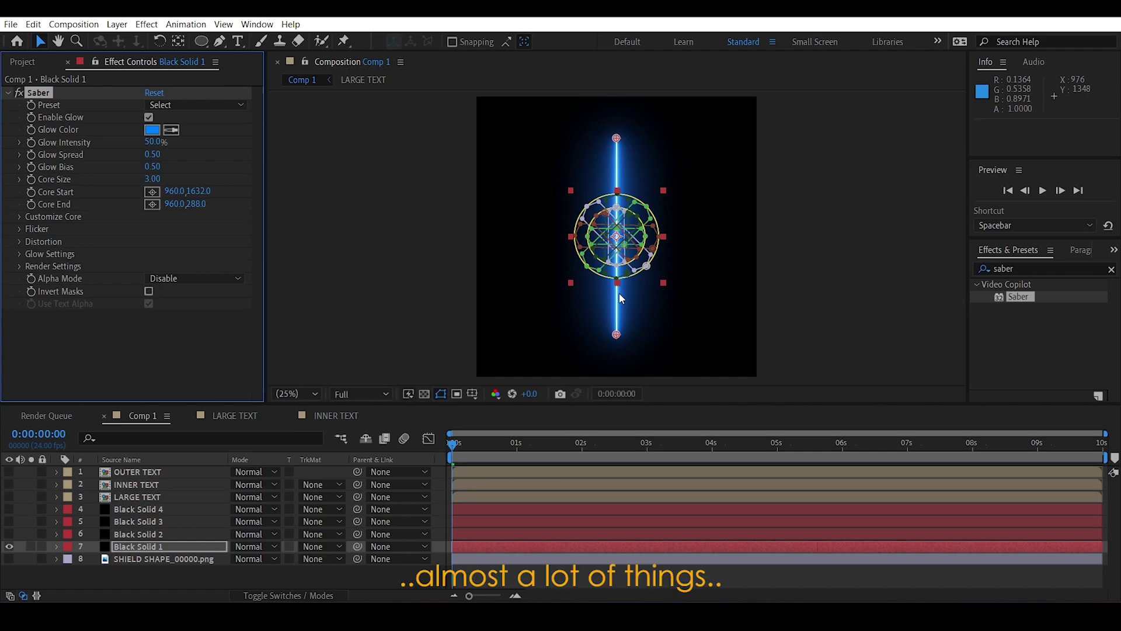
- Set the Saber preset on Black Solid 1 to Arc Reactor
left_click(204, 104)
left_click(224, 50)
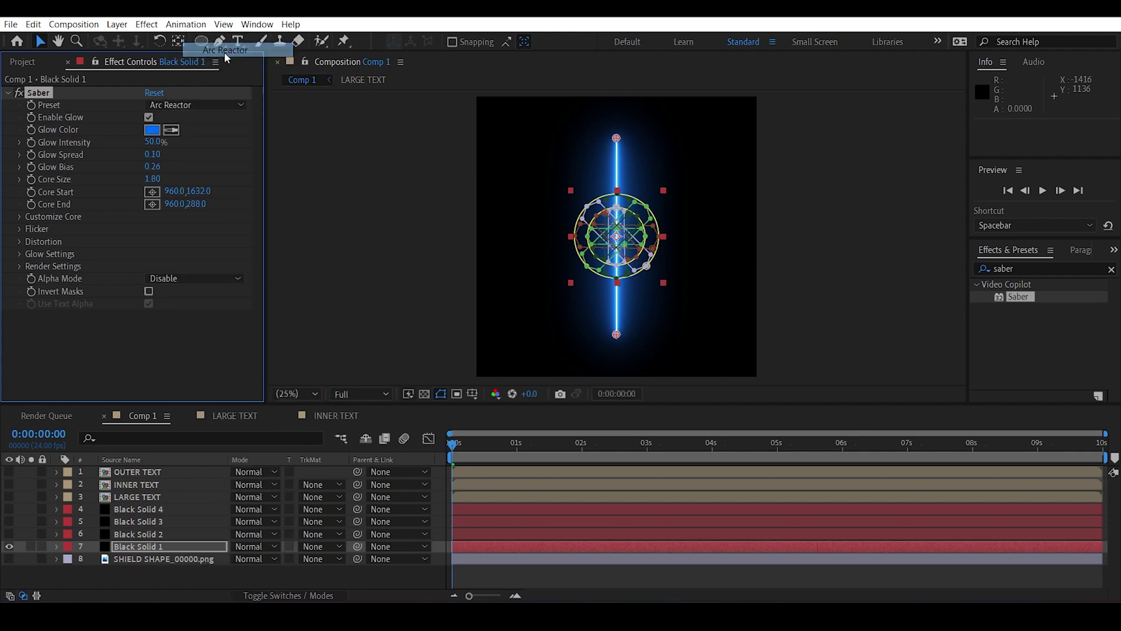
left_click(363, 225)
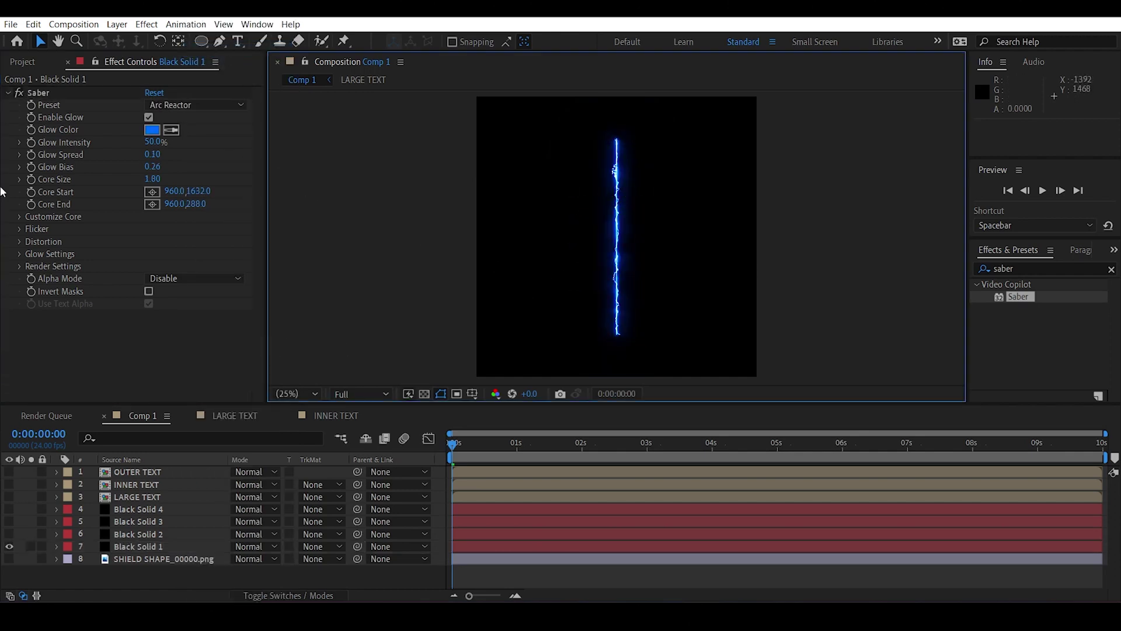
- Set Saber's core type to Layer Masks so the glow follows the masks of Black Solid 1
left_click(19, 217)
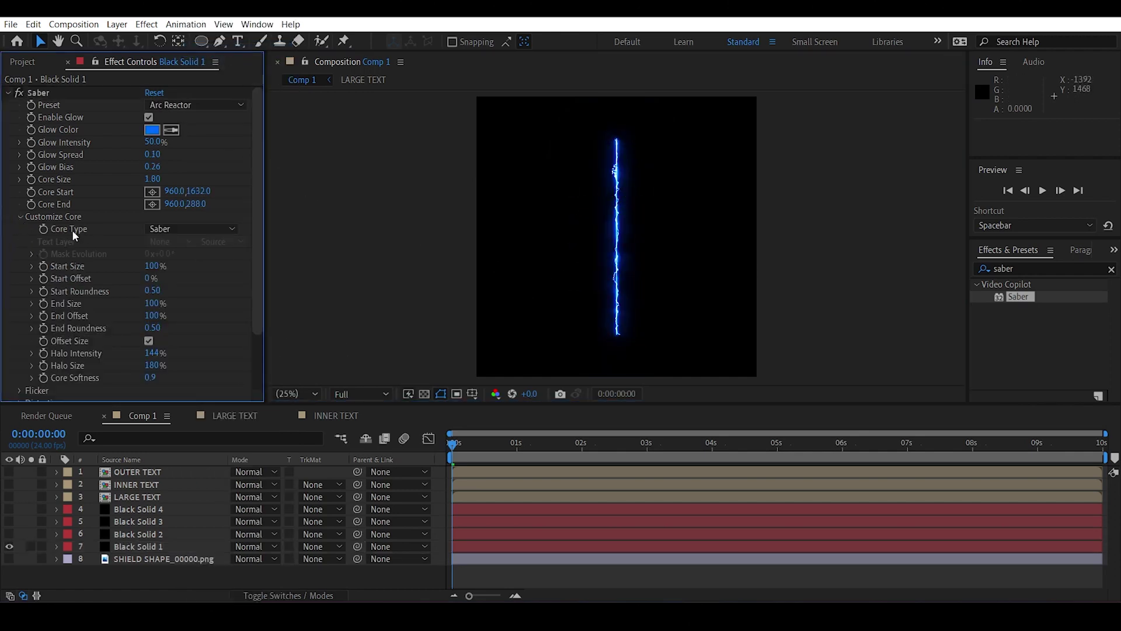
left_click(163, 230)
left_click(187, 256)
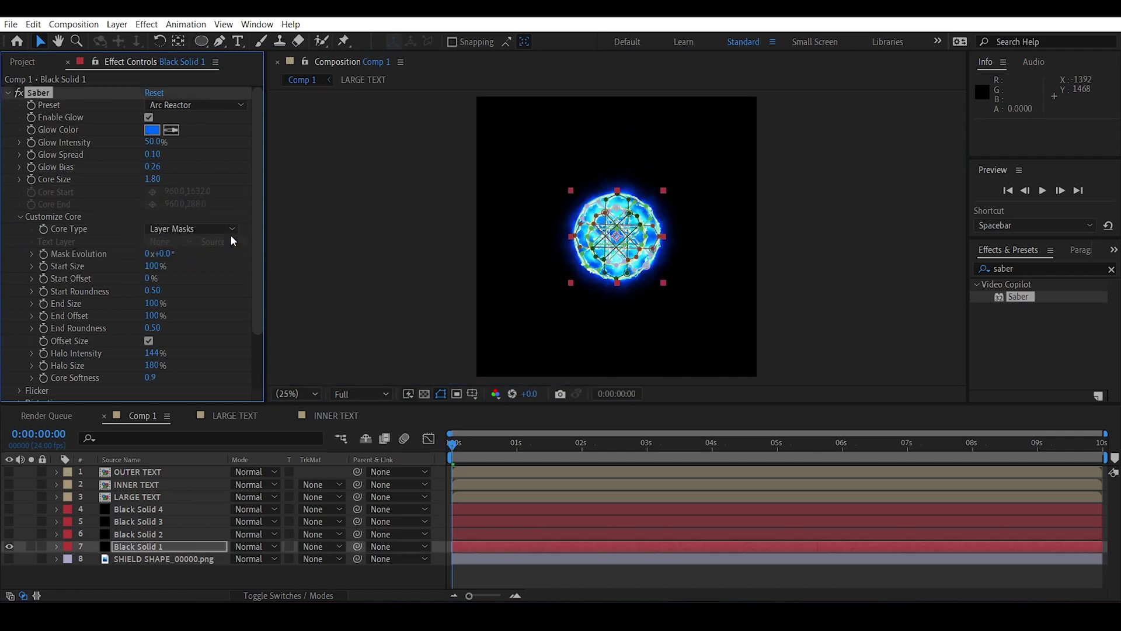
key("period")
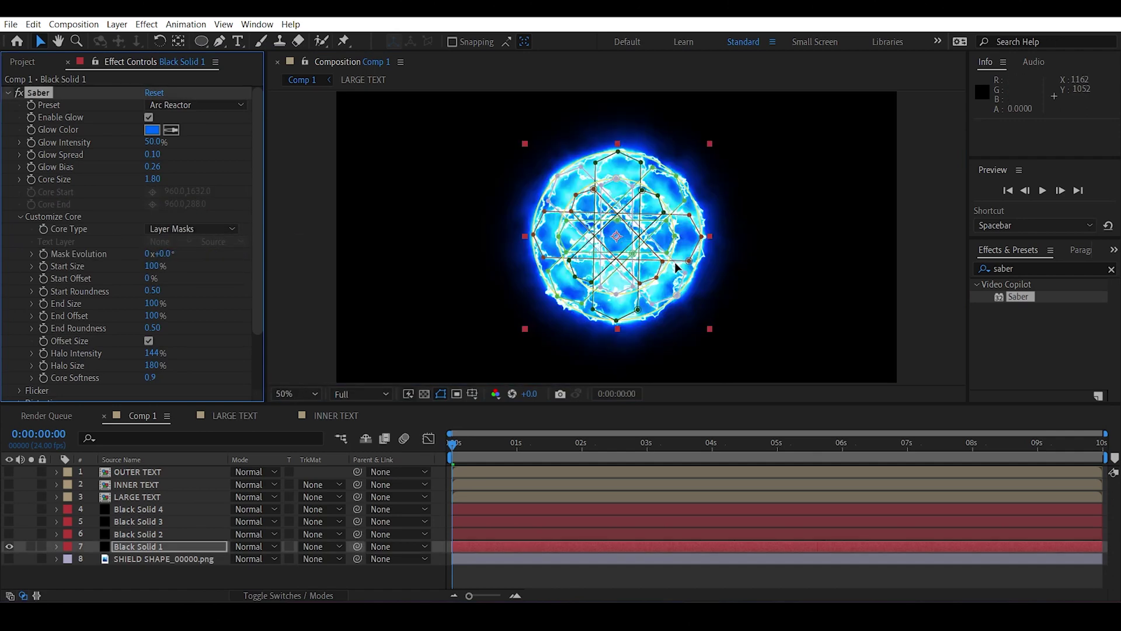
left_click(849, 194)
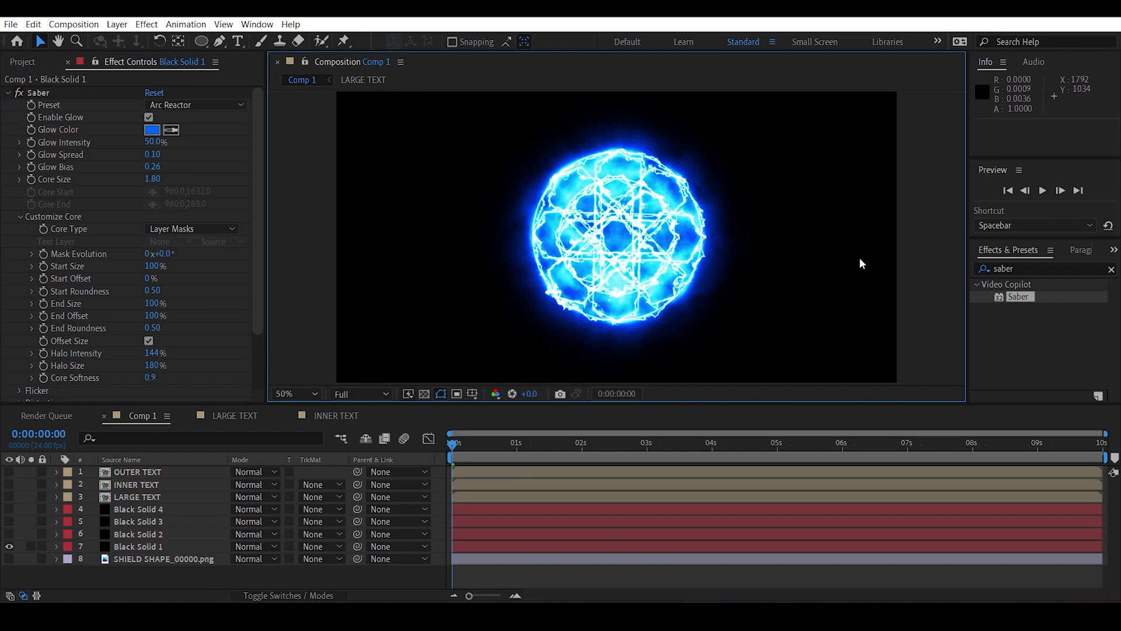
- Change Saber's glow color on Black Solid 1 to orange by setting the hue to 35°
left_click(151, 130)
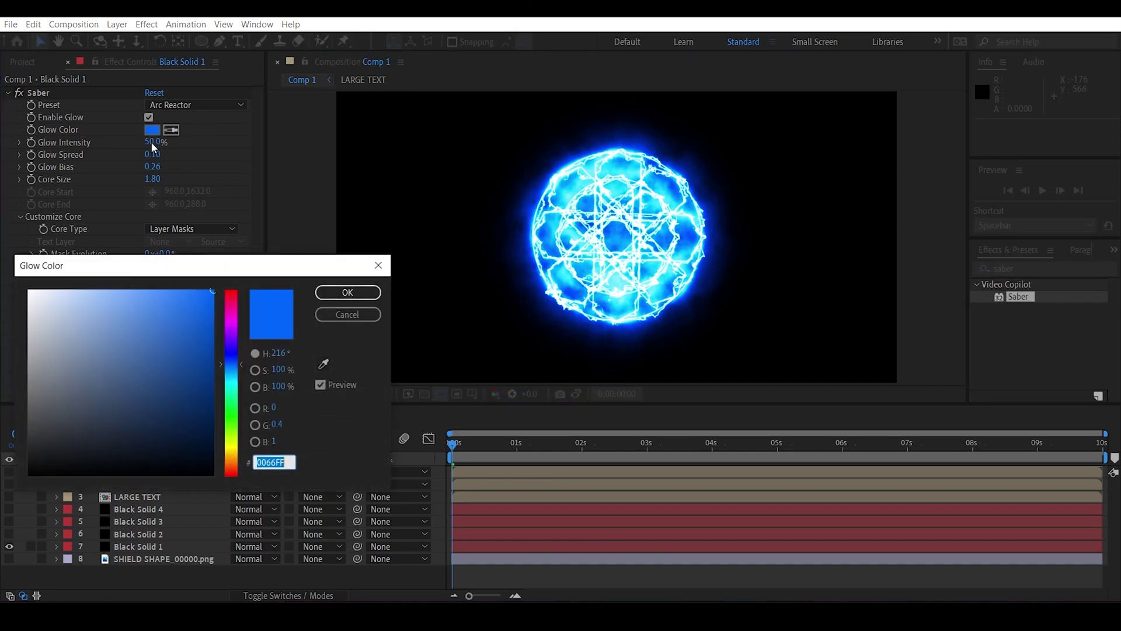
left_click(278, 353)
type("35")
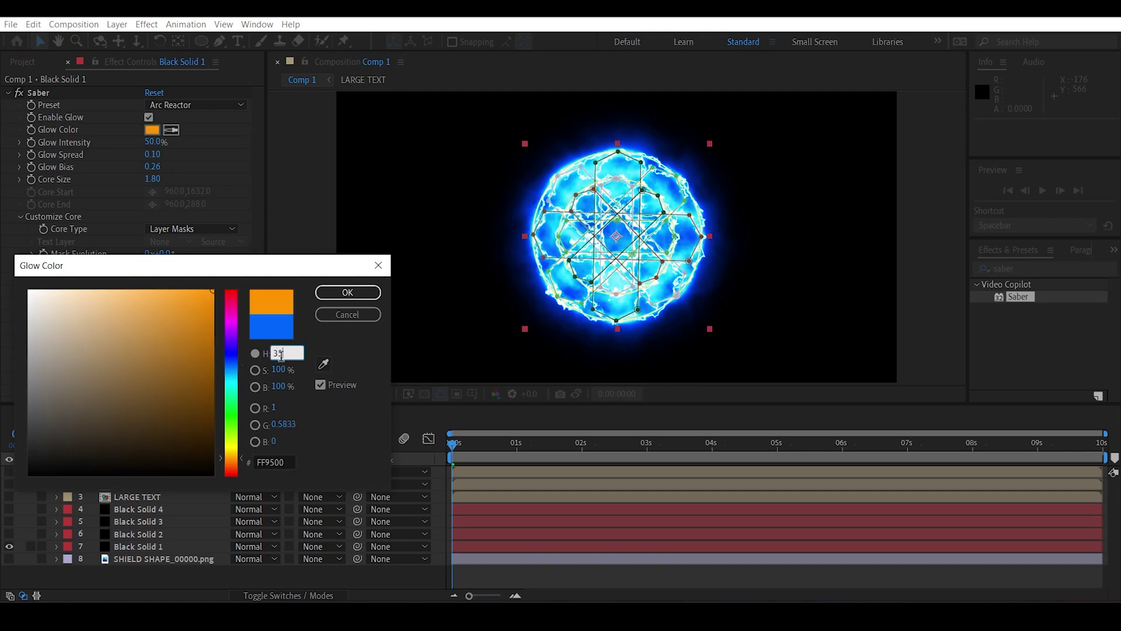
left_click(341, 335)
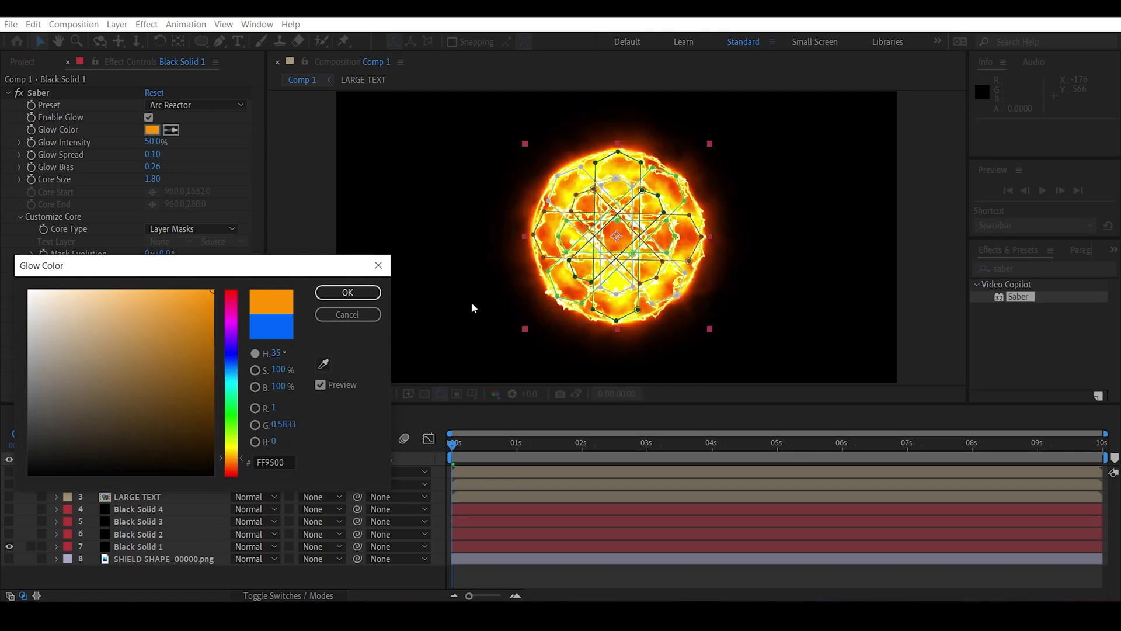
- Set the saturation of the Saber glow color to 50% and accept the color
left_click(279, 370)
type("50")
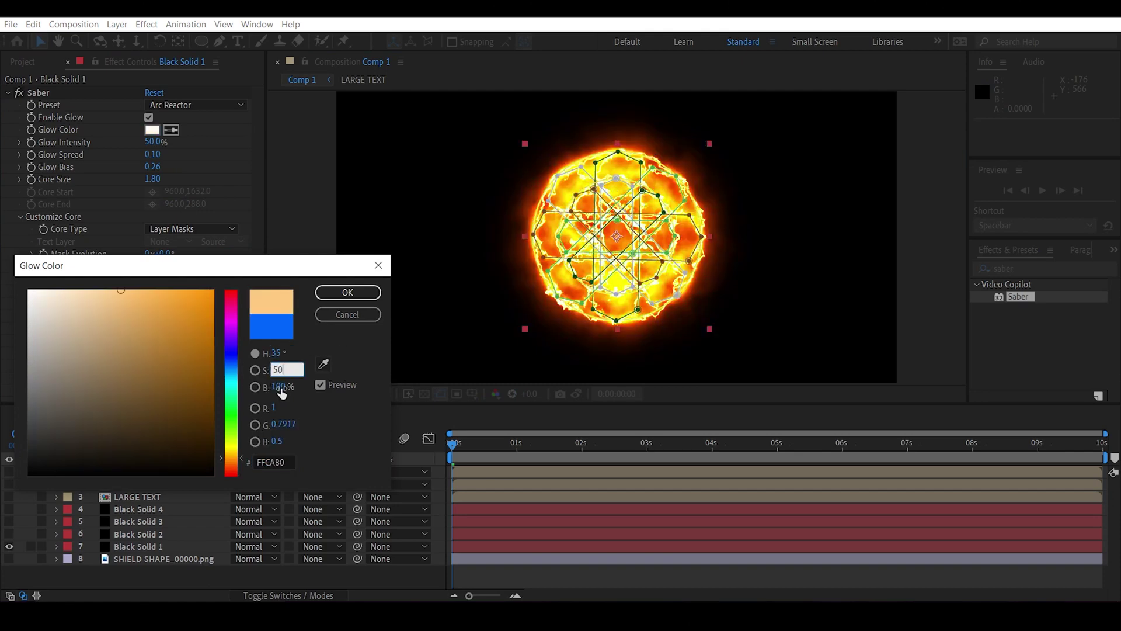
left_click(306, 345)
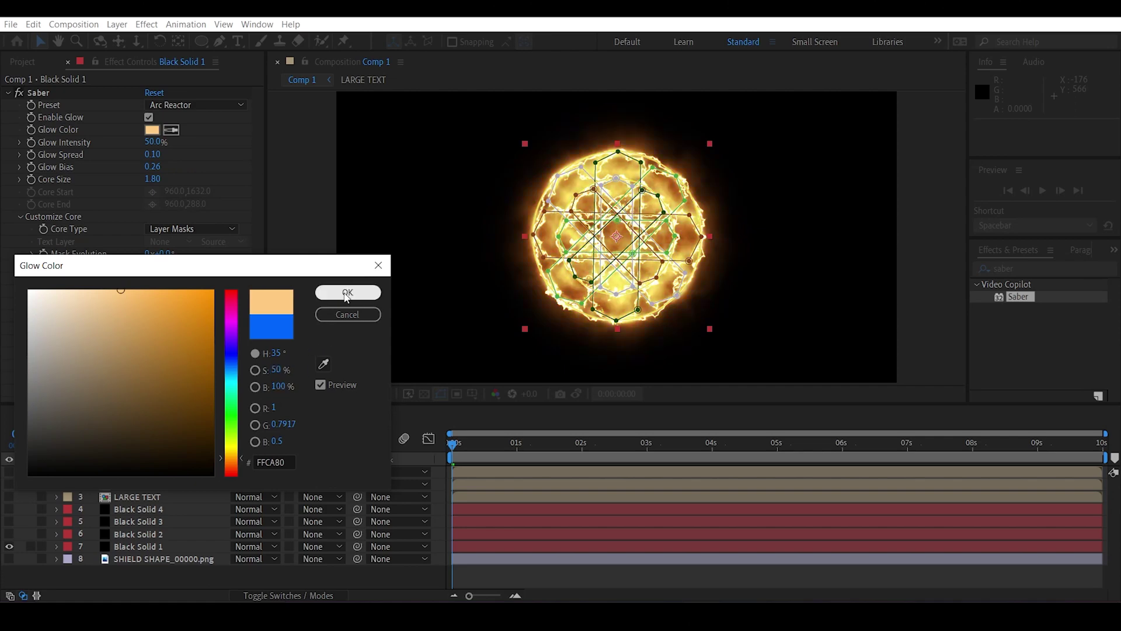
left_click(347, 296)
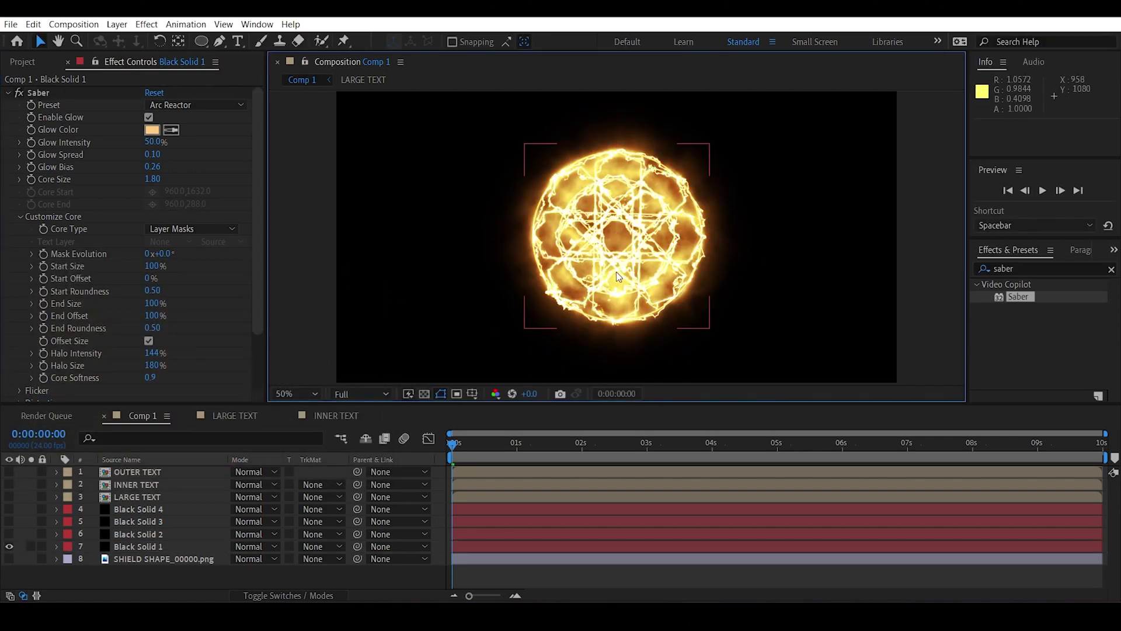
- Set the Saber core size on Black Solid 1 to 0.2
left_click(150, 179)
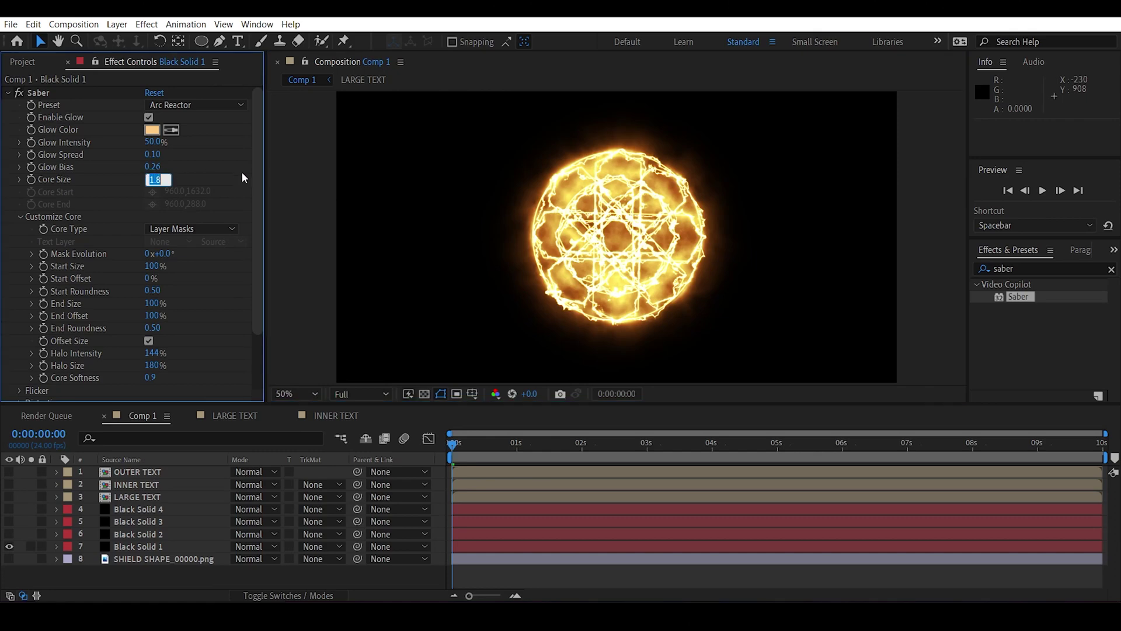
type("0.2")
key("Return")
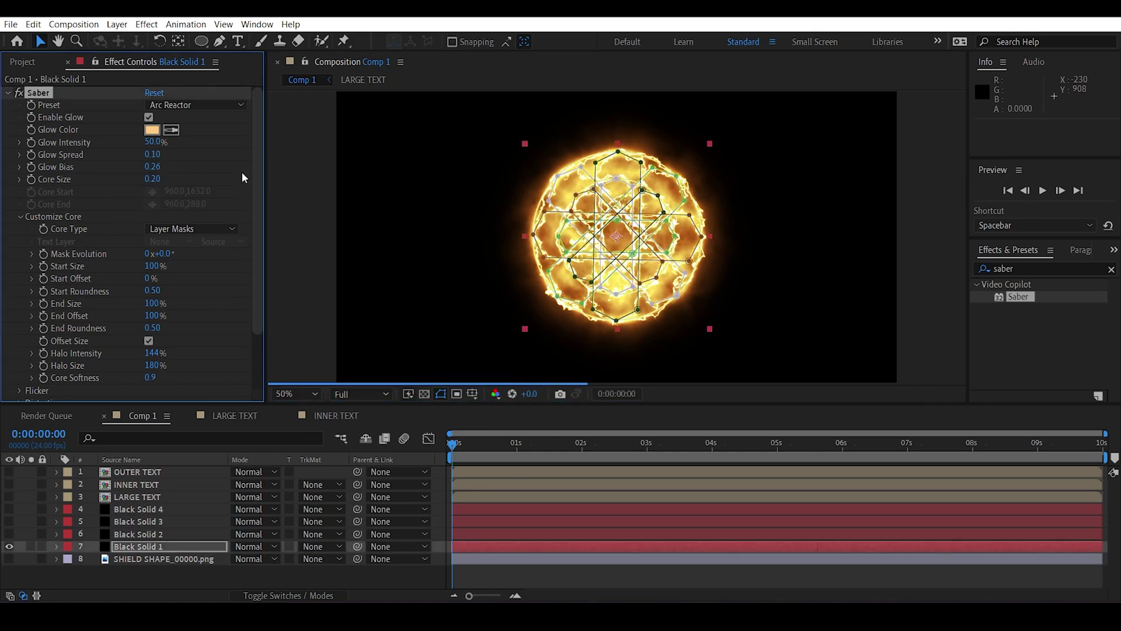
left_click(495, 295)
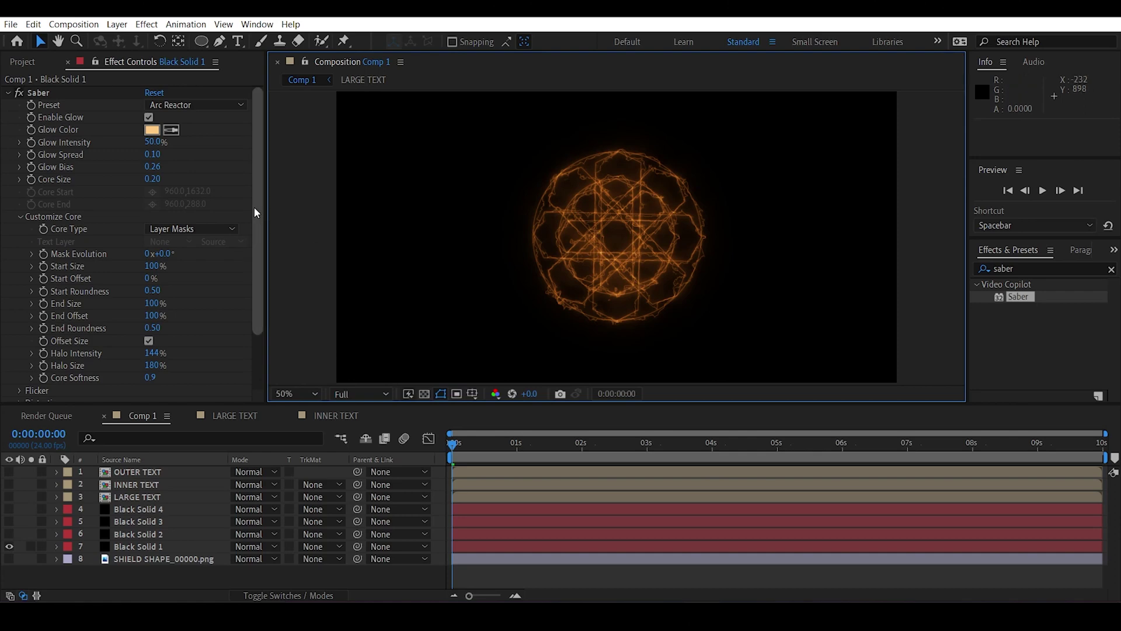
- Set the distortion amount of Saber's Glow Distortion to 0
left_click_drag(255, 207, 261, 293)
left_click(19, 333)
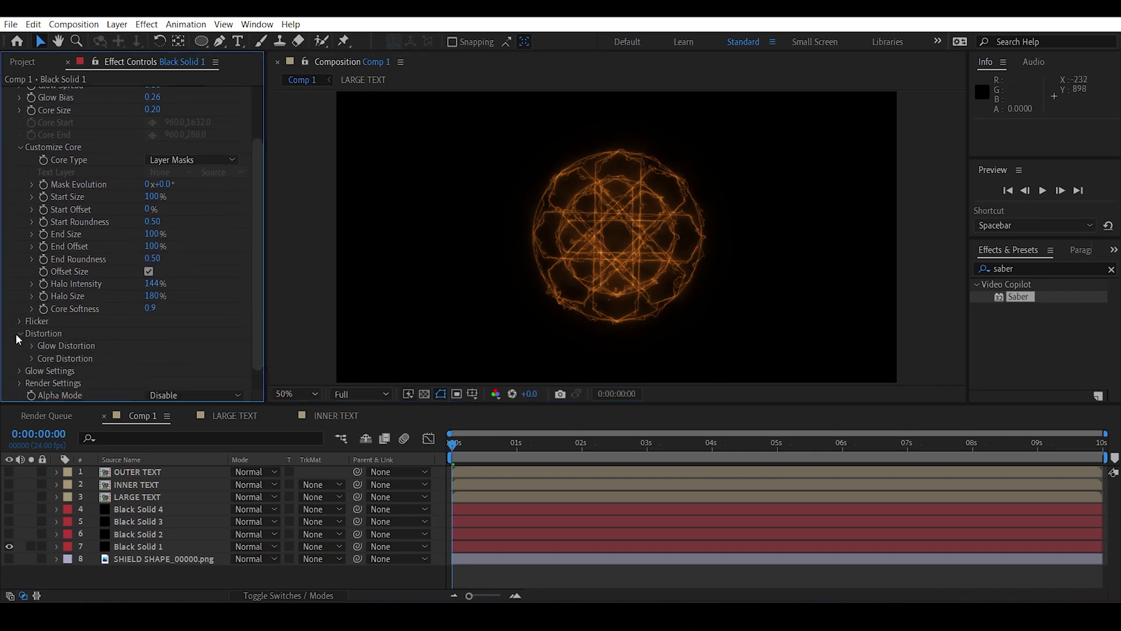
left_click(32, 346)
left_click(152, 234)
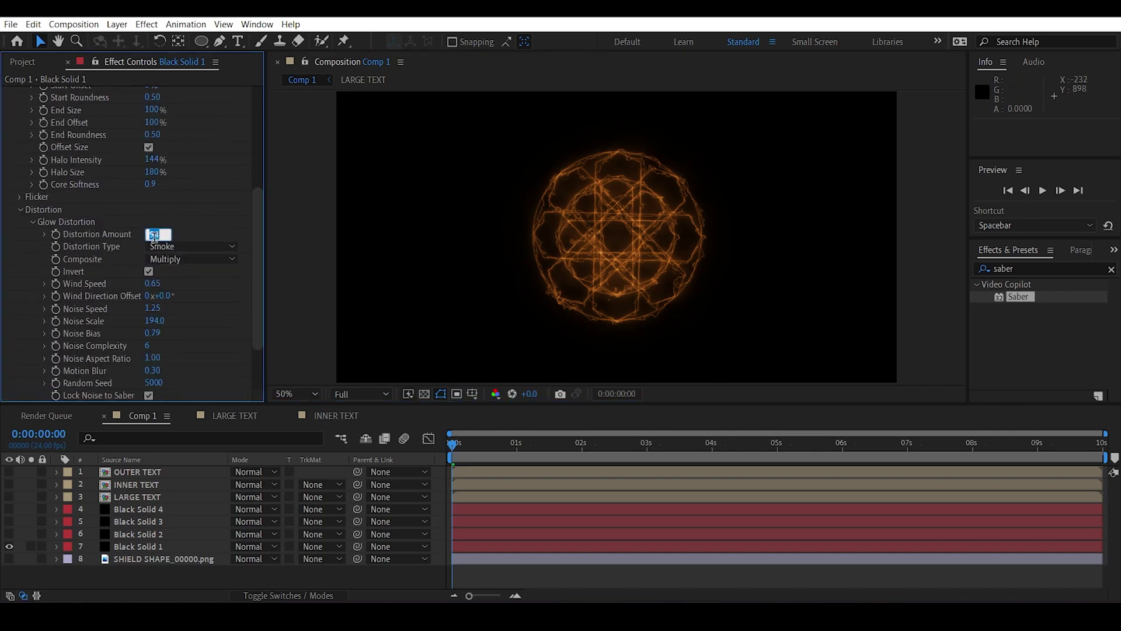
type("0")
key("Return")
left_click(303, 258)
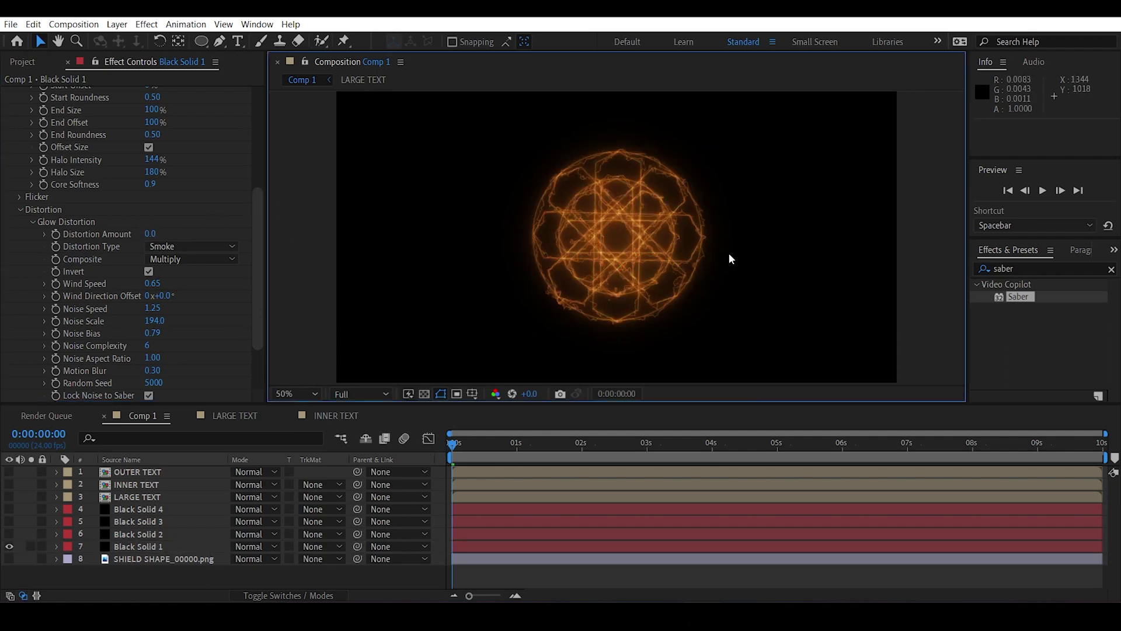
- Collapse the Glow Distortion settings and set the Core Distortion amount to 10
left_click(32, 222)
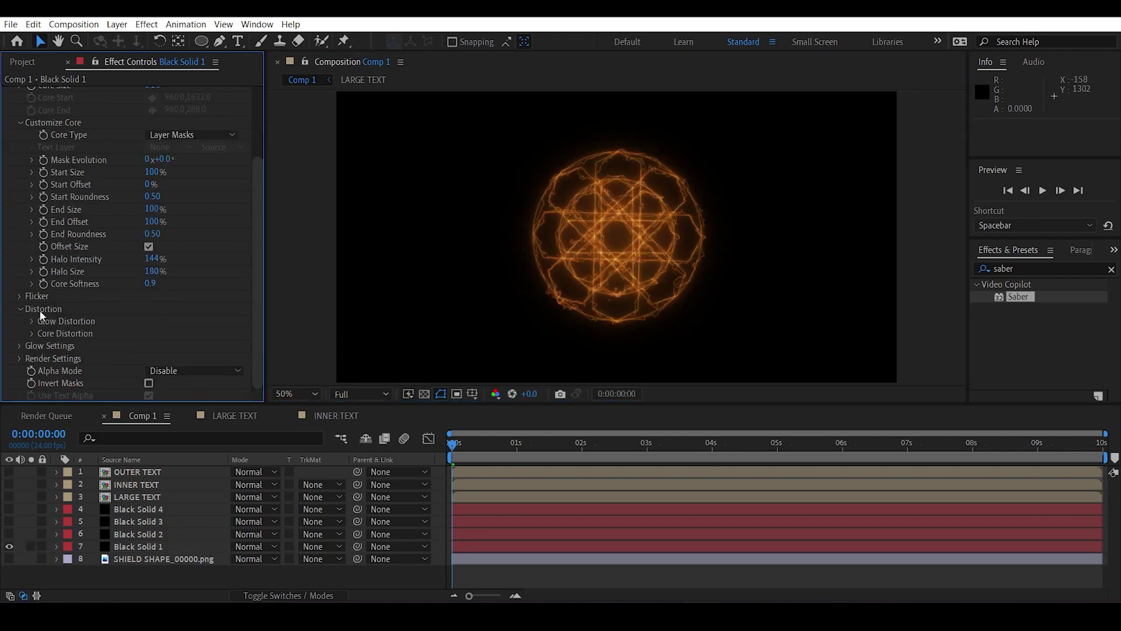
left_click(31, 334)
scroll(30, 334, "down", 3)
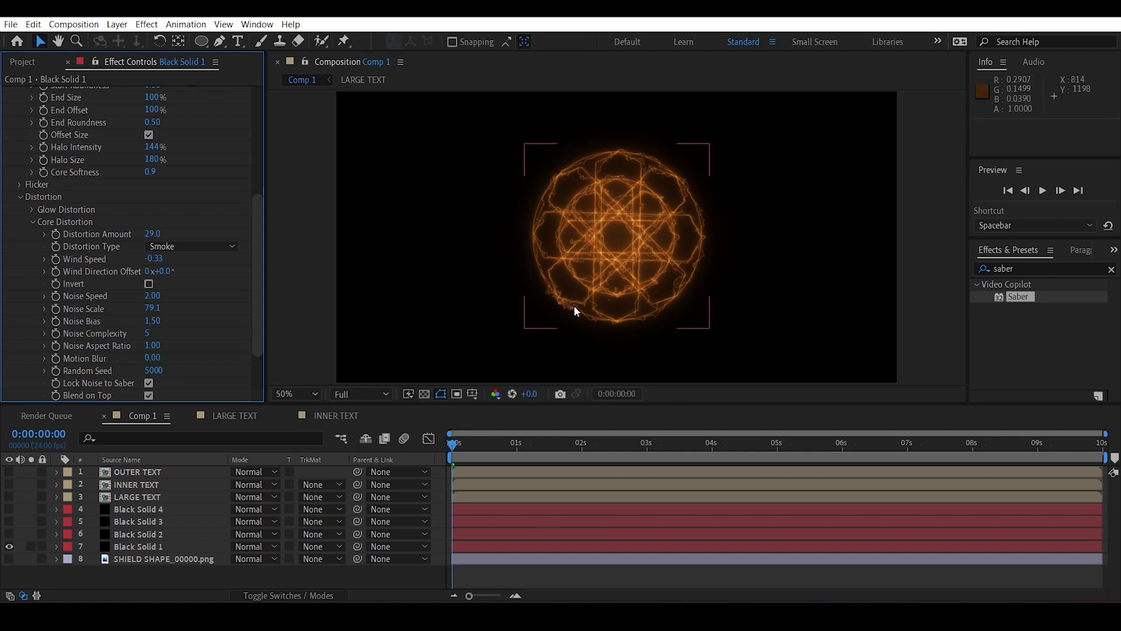
left_click(151, 234)
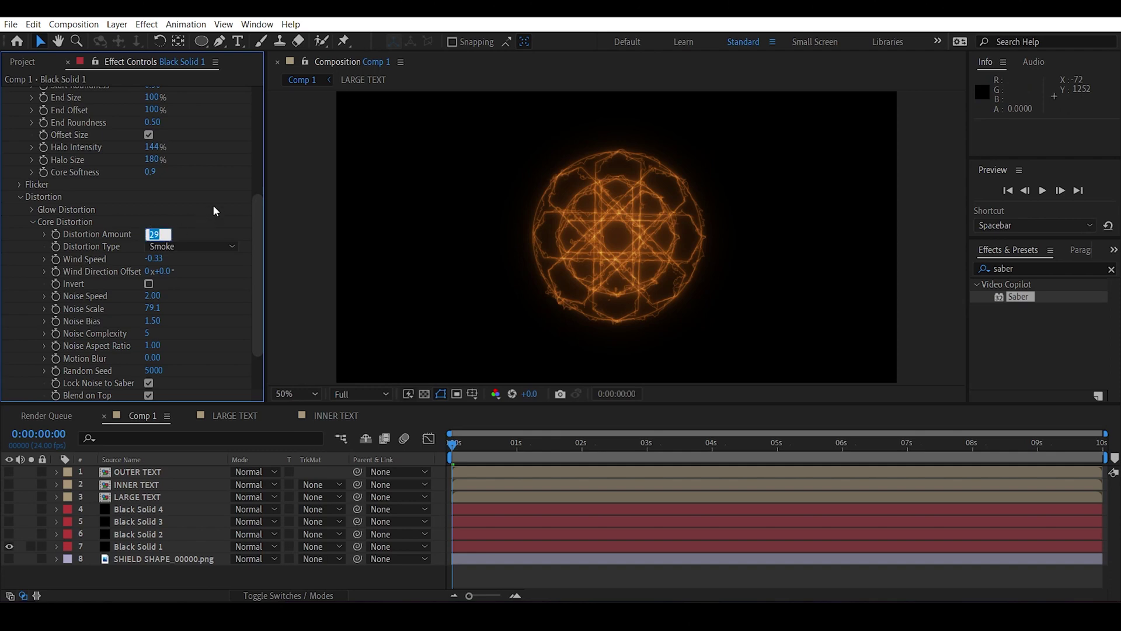
type("10")
key("Return")
left_click(321, 264)
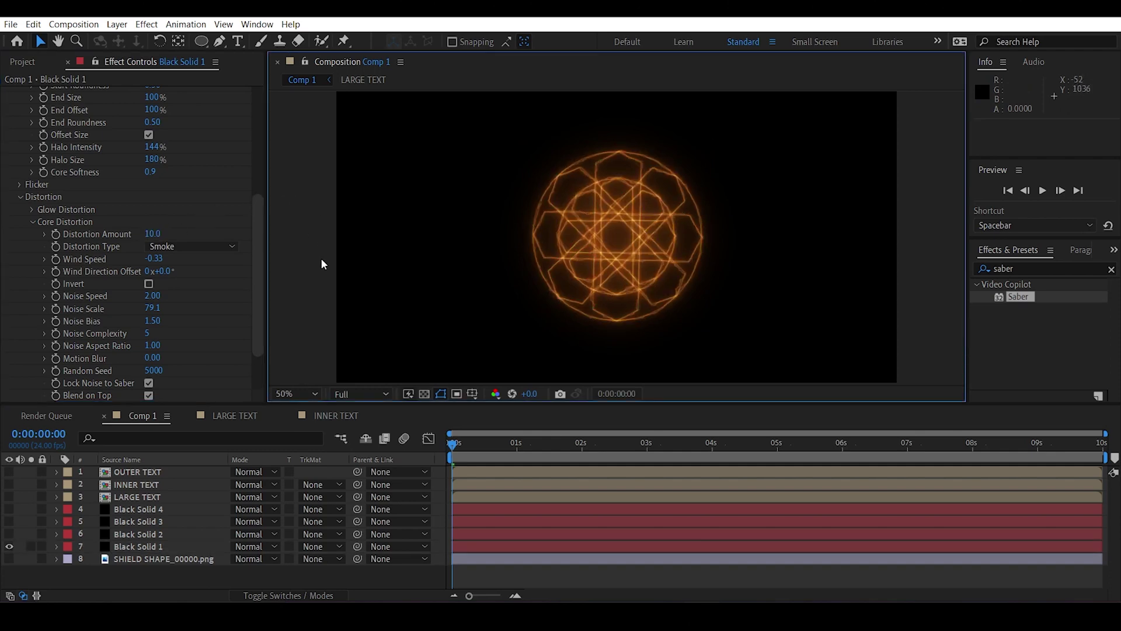
- Play back the opening of Comp 1 to examine the core distortion's motion, and return to the first frame
left_click(583, 256)
left_click(333, 281)
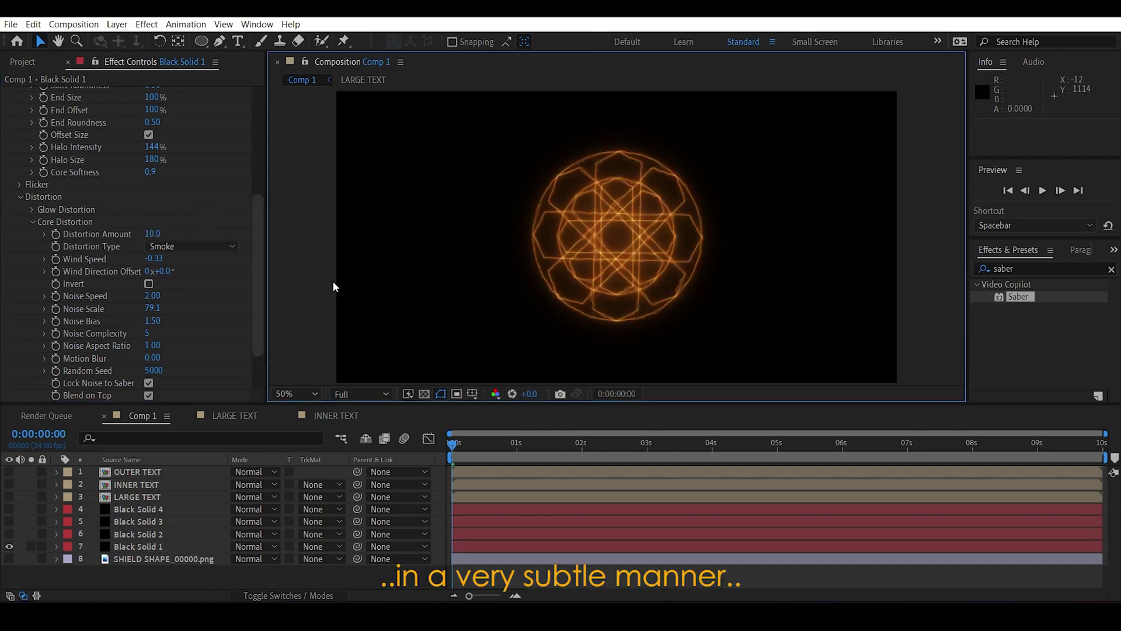
key("space")
key("space")
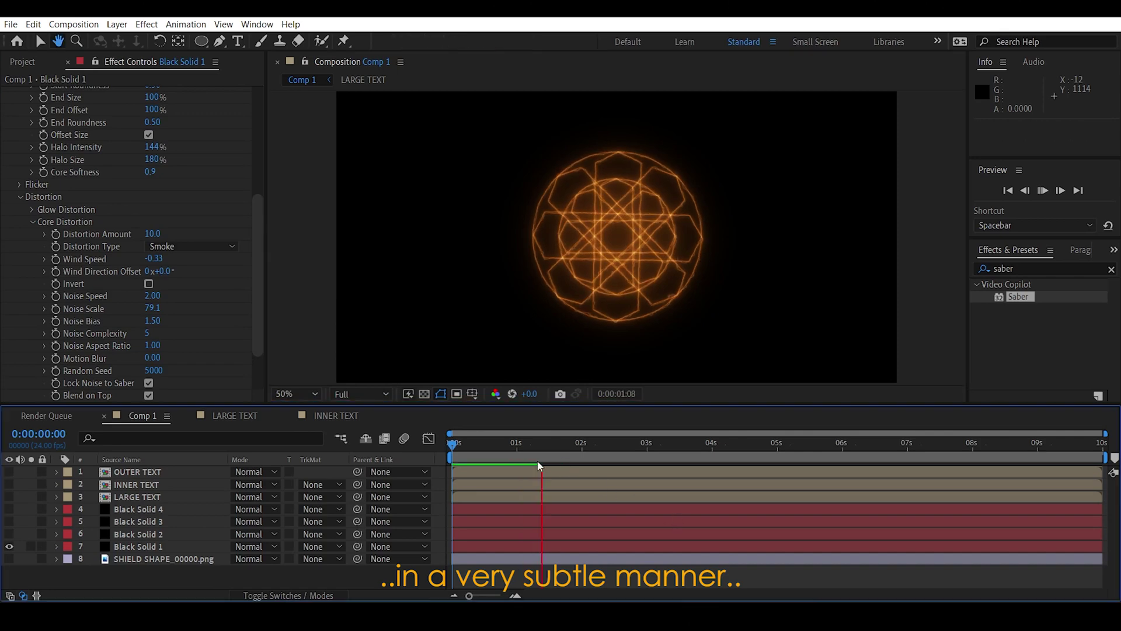
left_click_drag(520, 447, 433, 445)
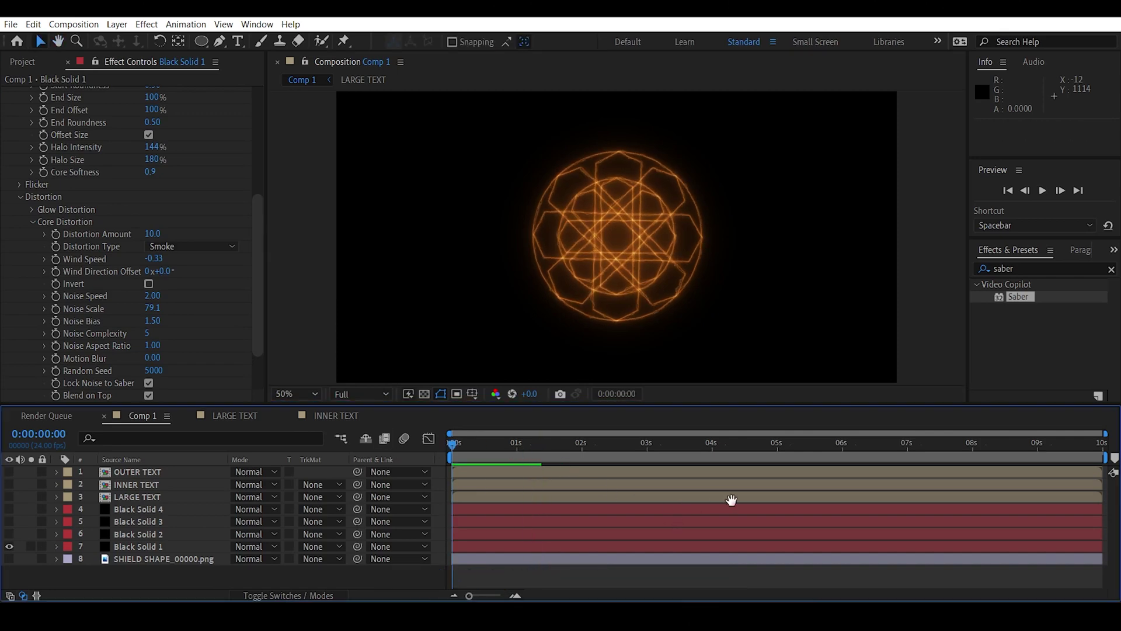
key("space")
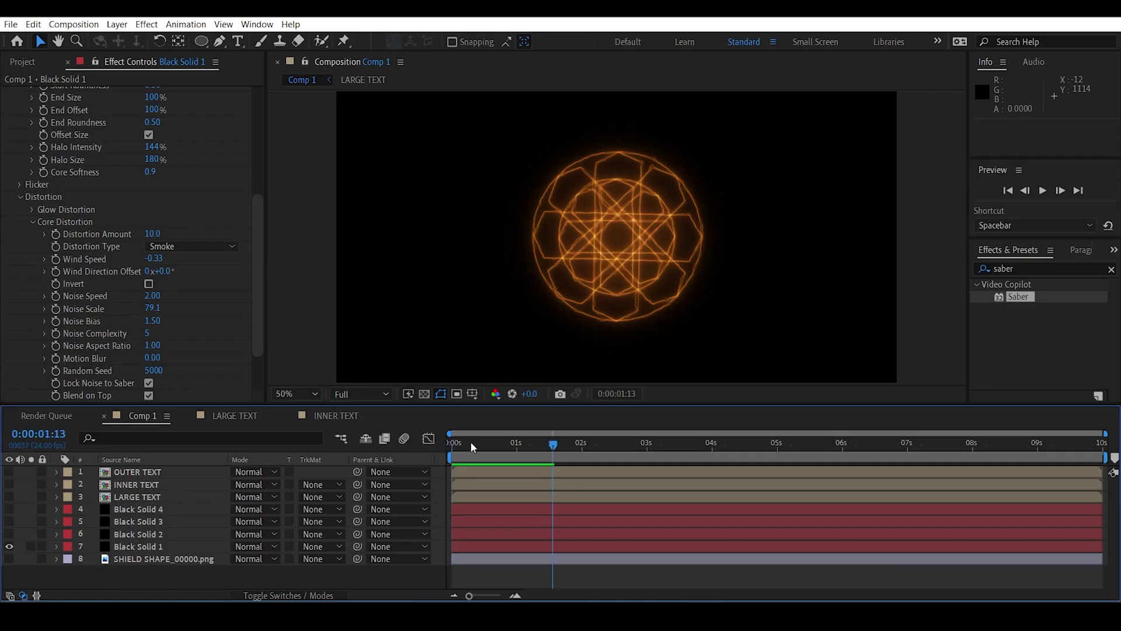
left_click(462, 449)
left_click_drag(461, 448, 448, 449)
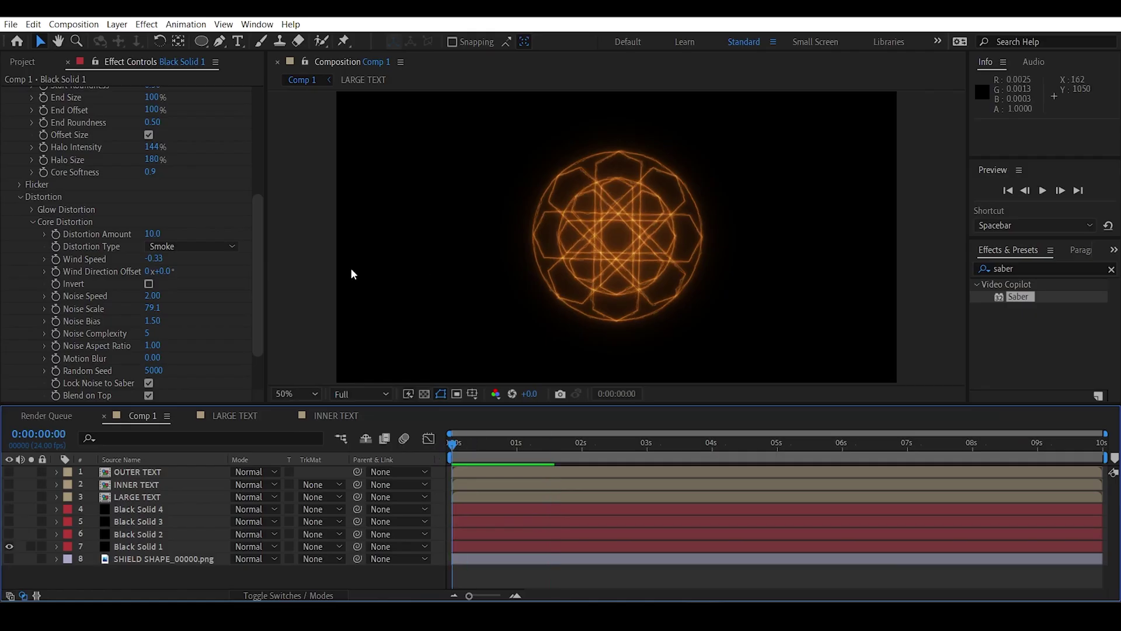
- Set the Core Distortion noise speed to 0.20
left_click(152, 297)
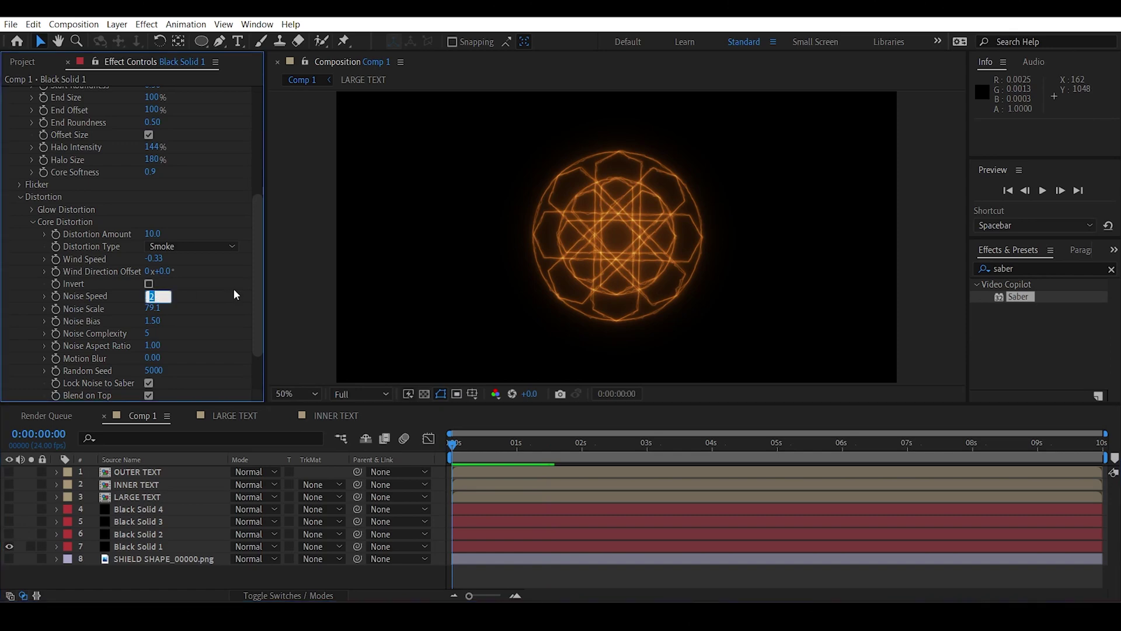
type("0")
key("Return")
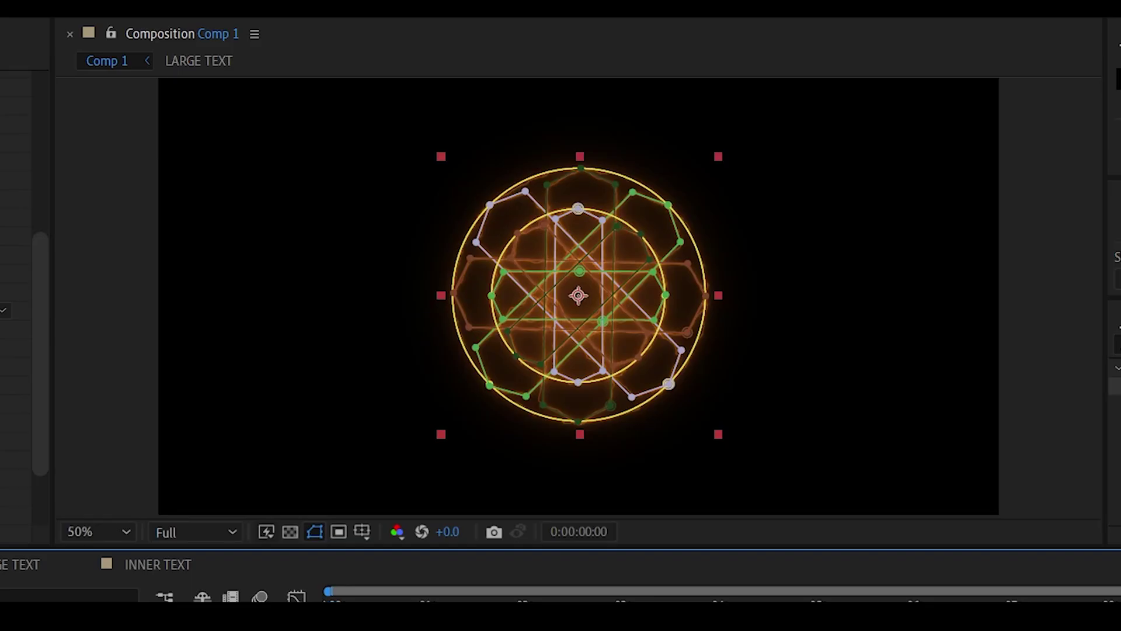
- Replay the shield animation from the first frame several times to examine the effect of the new noise speed
key("space")
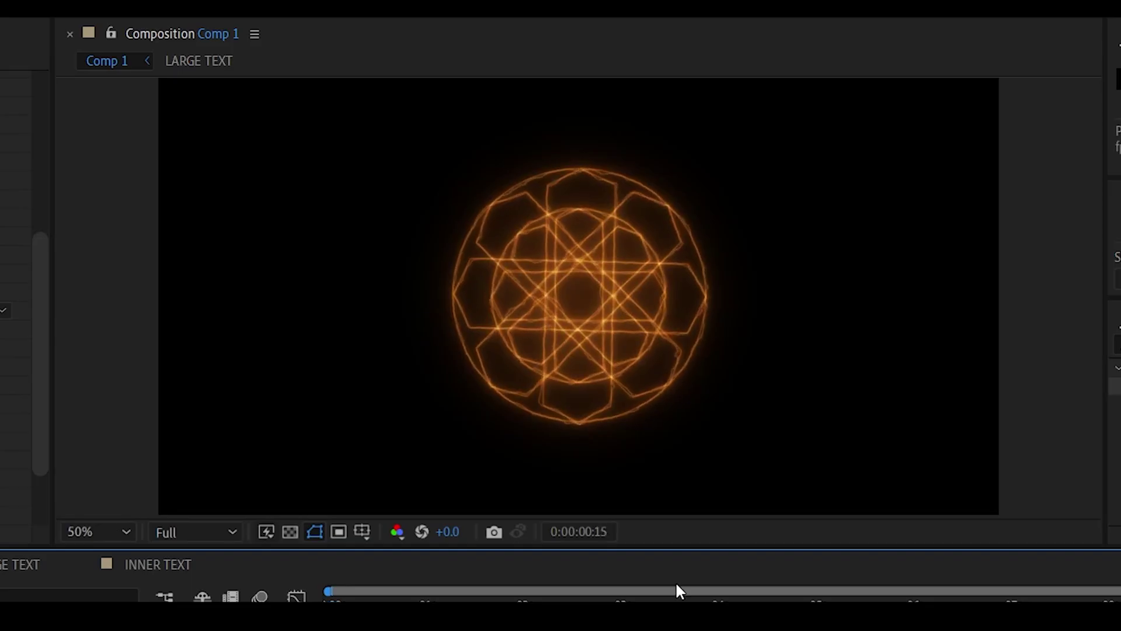
key("space")
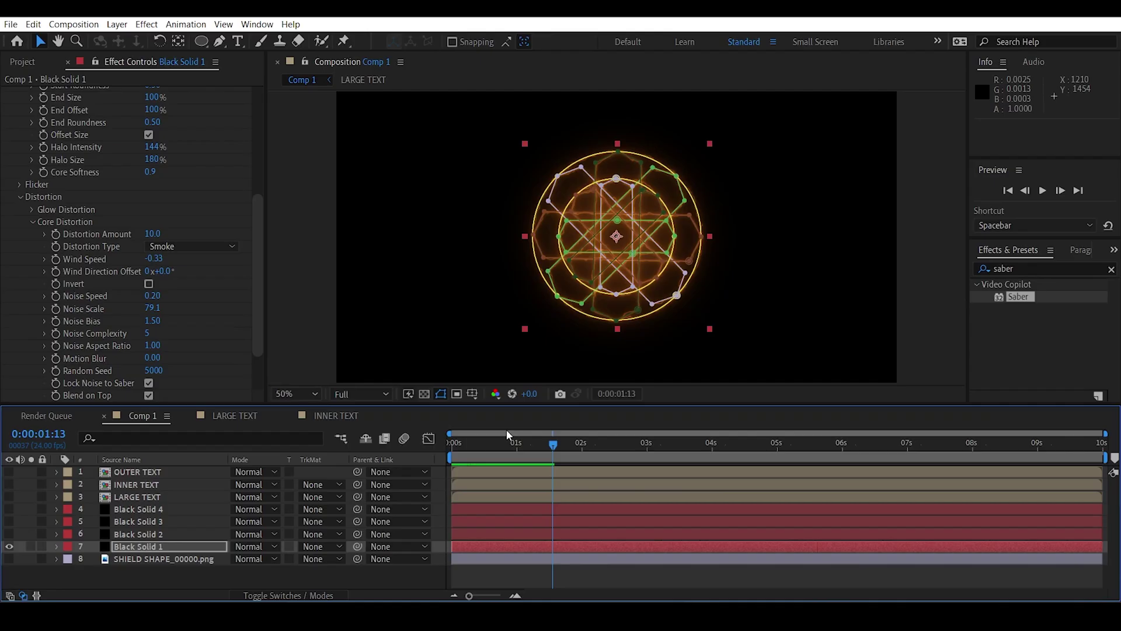
left_click_drag(494, 449, 448, 448)
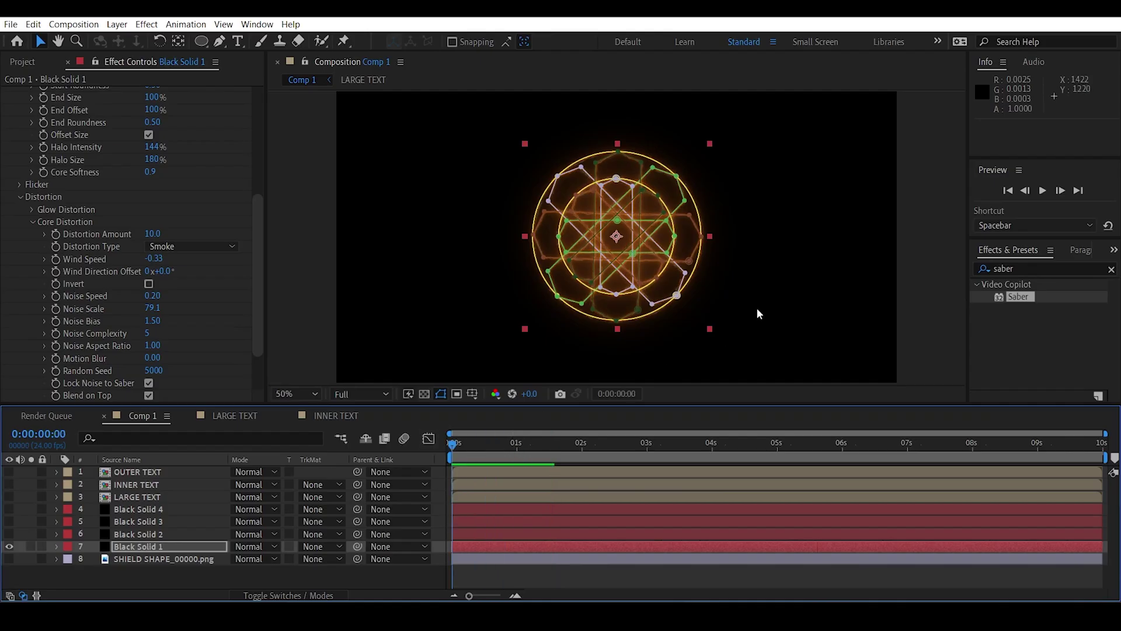
left_click(909, 251)
key("space")
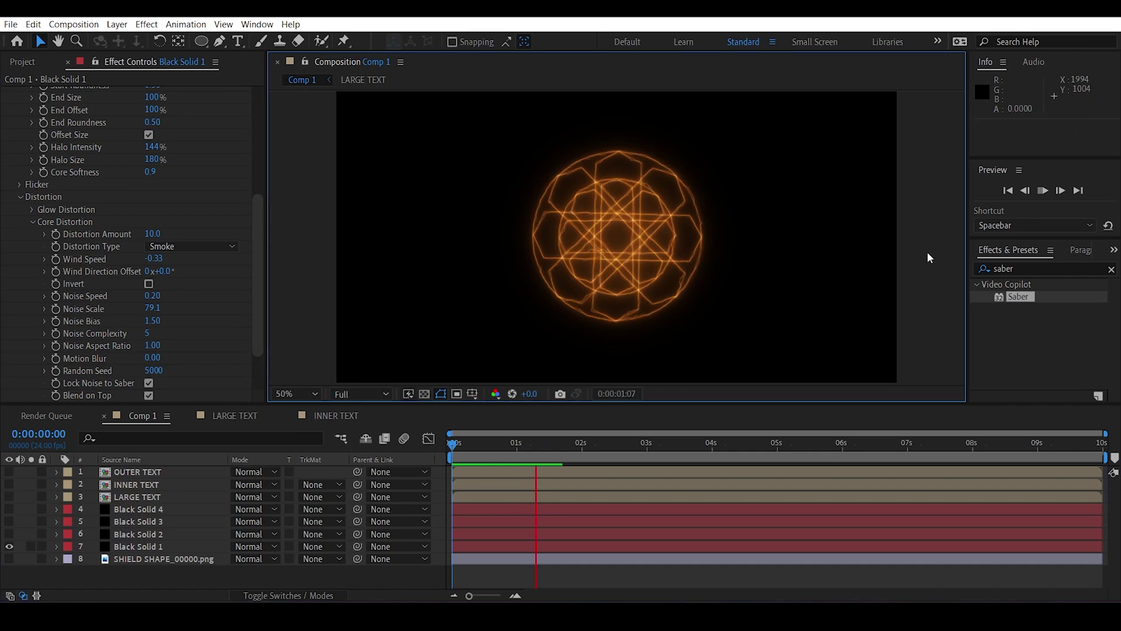
key("space")
left_click_drag(527, 440, 406, 442)
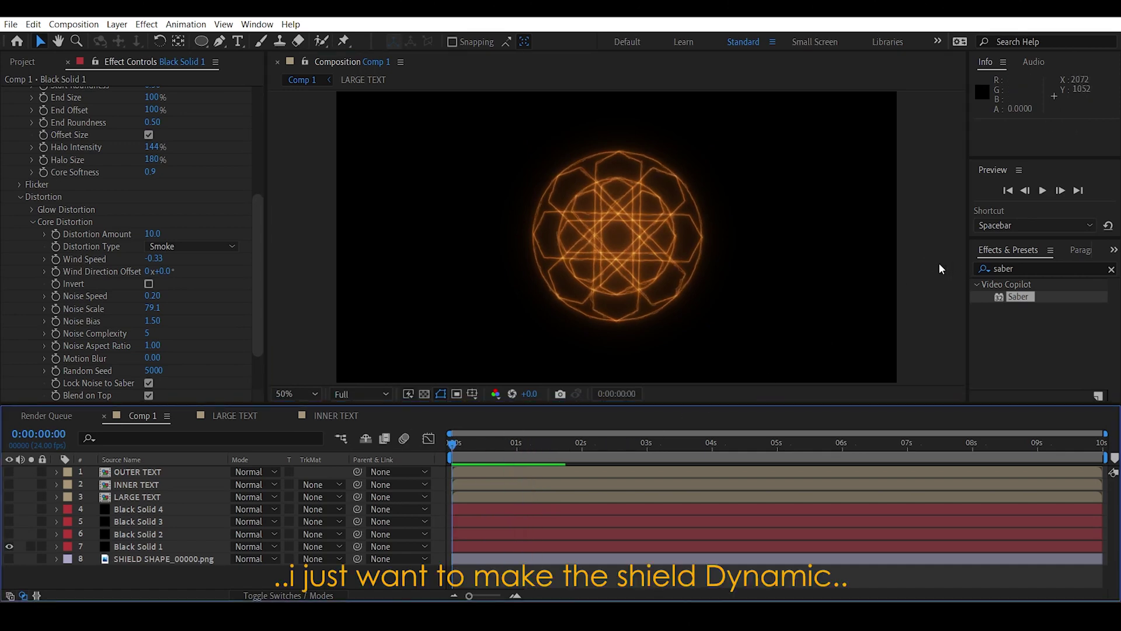
key("space")
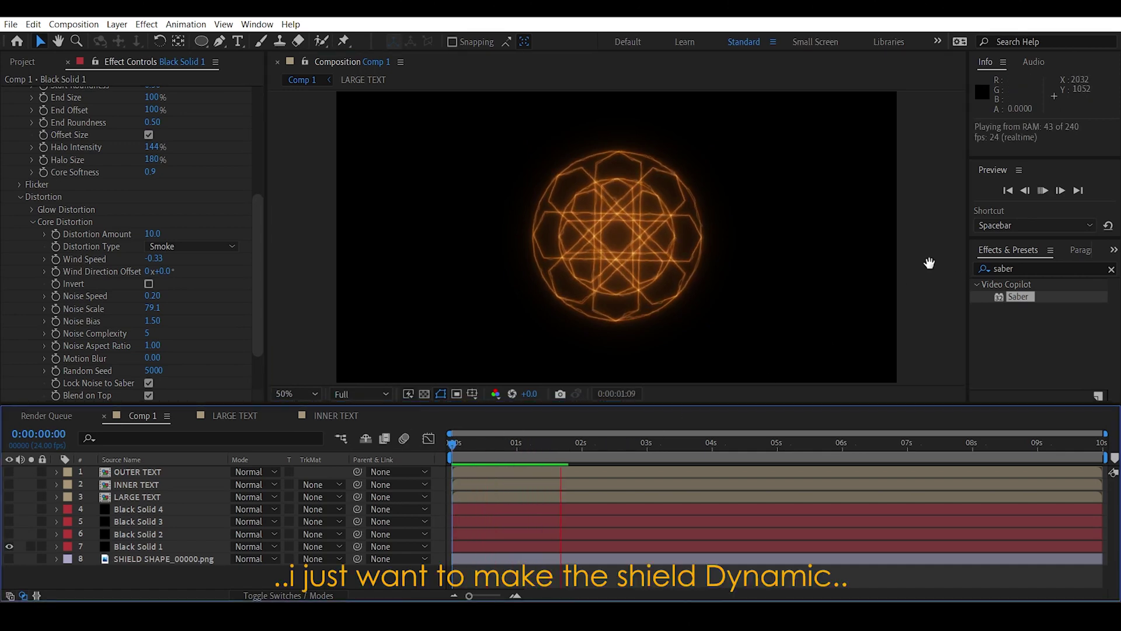
key("space")
left_click(576, 233)
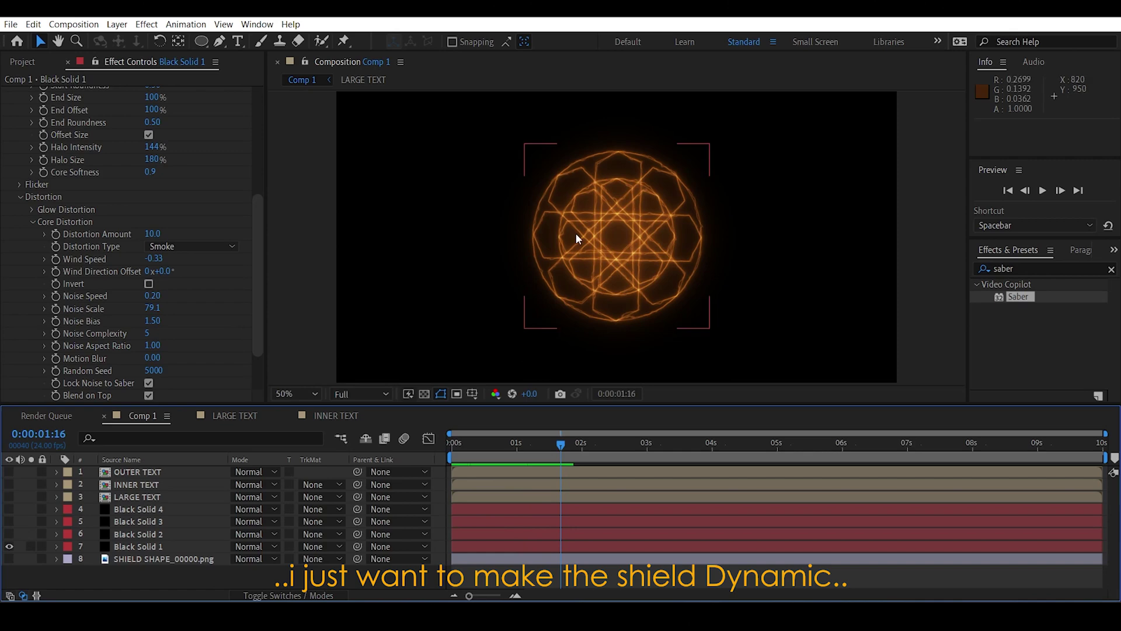
- Set the Core Distortion noise scale to 200 and preview the animation from the first frame
left_click(153, 308)
type("200")
key("Return")
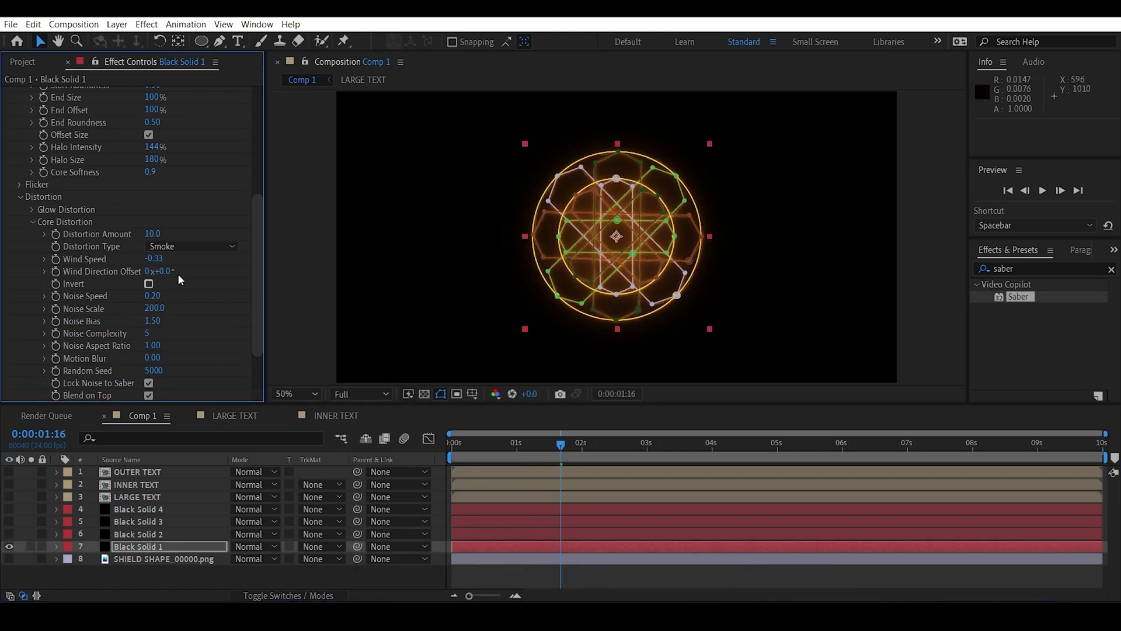
left_click(296, 291)
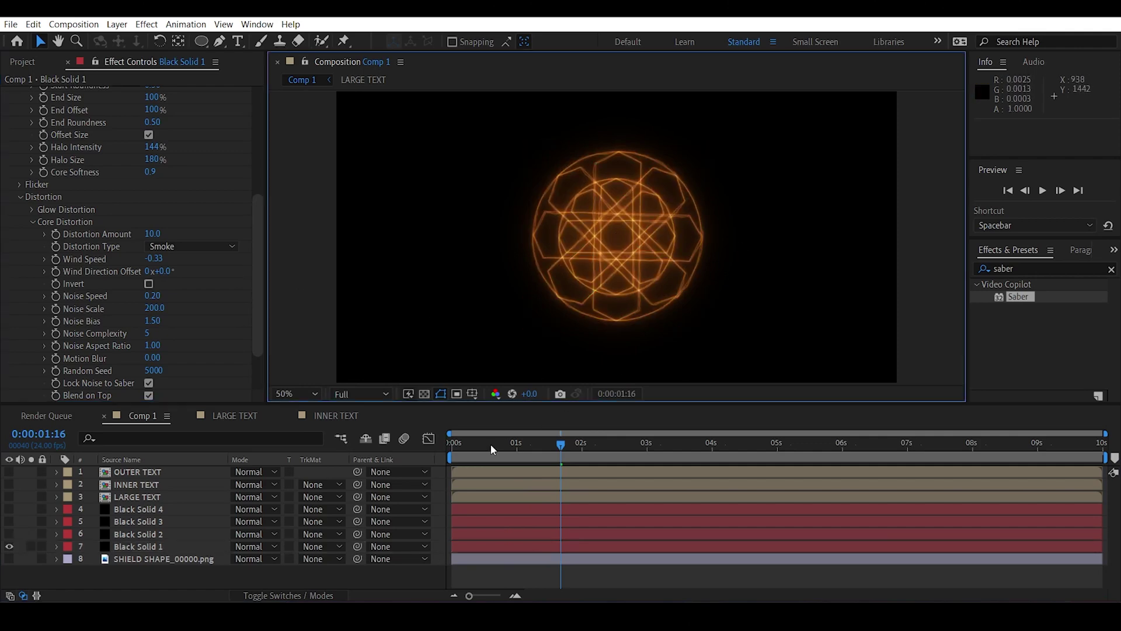
left_click_drag(486, 444, 419, 446)
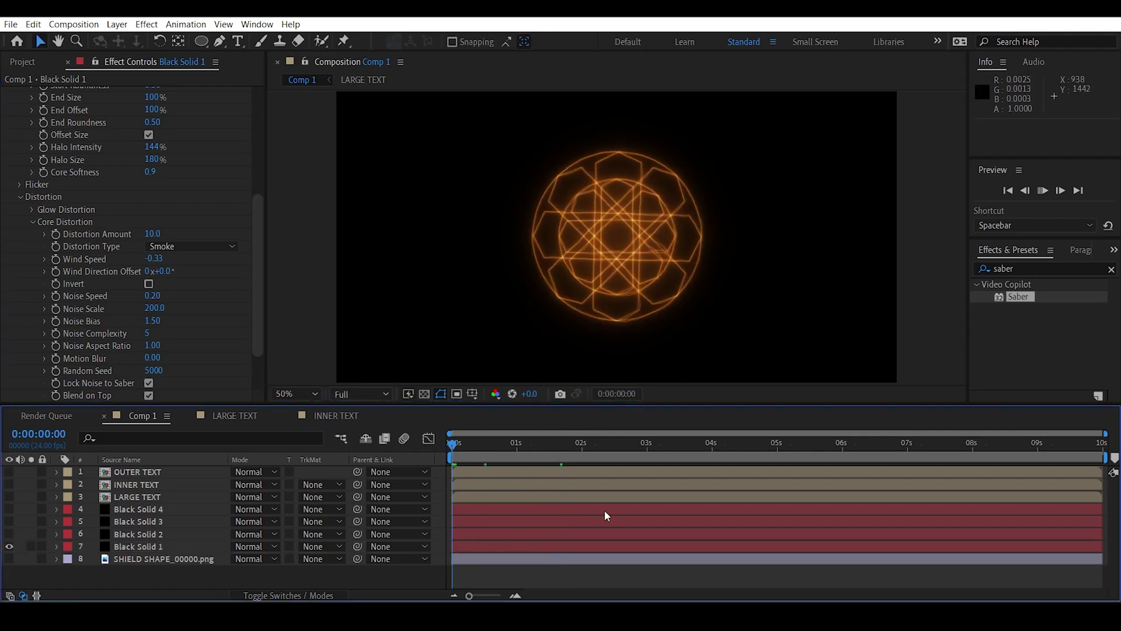
key("space")
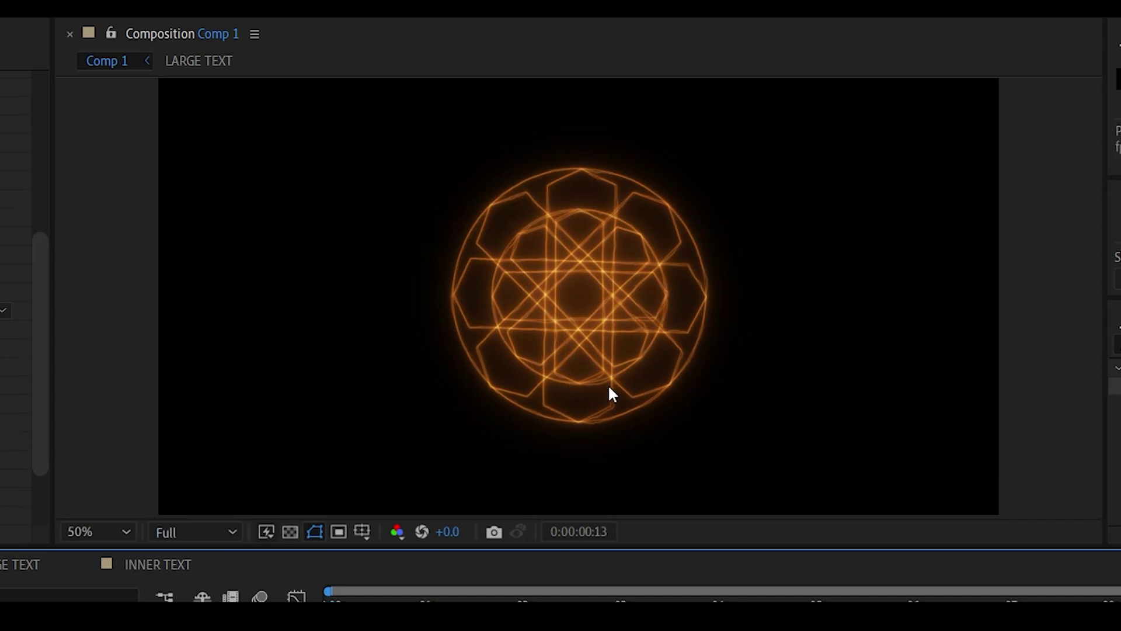
key("space")
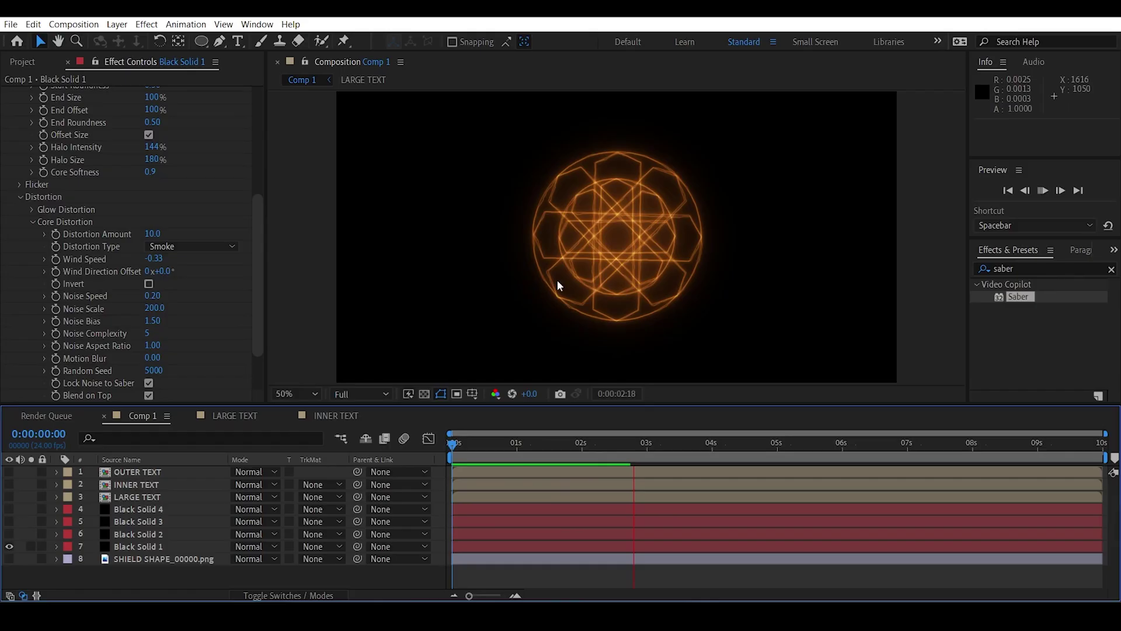
- Set the core softness in Saber's Customize Core settings to 1.2
left_click_drag(254, 220, 257, 190)
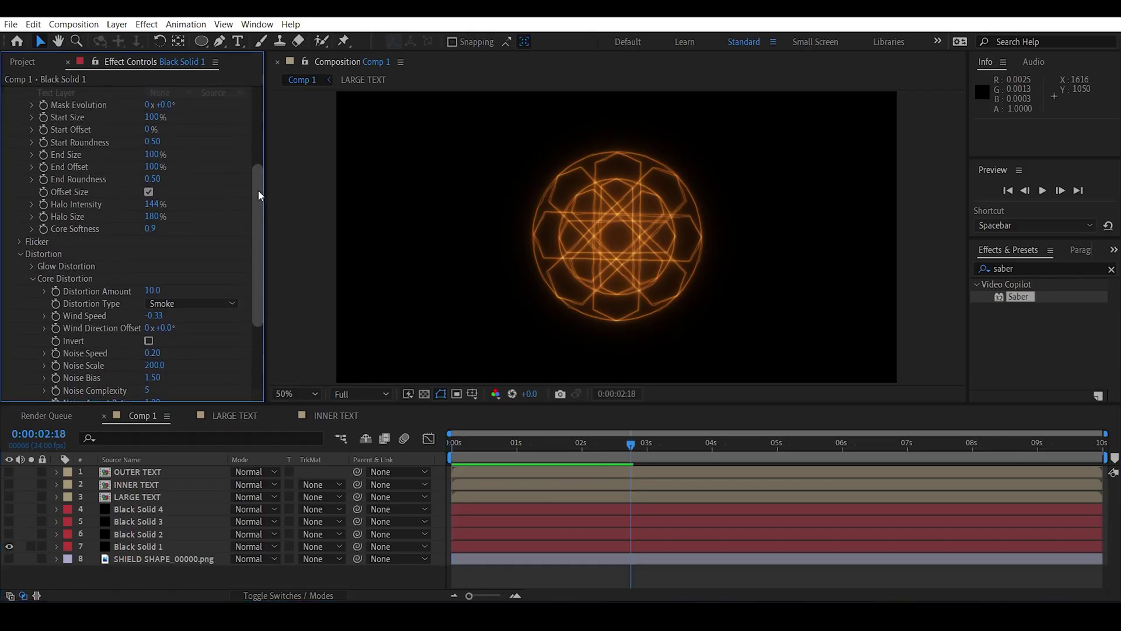
left_click(152, 228)
type("1")
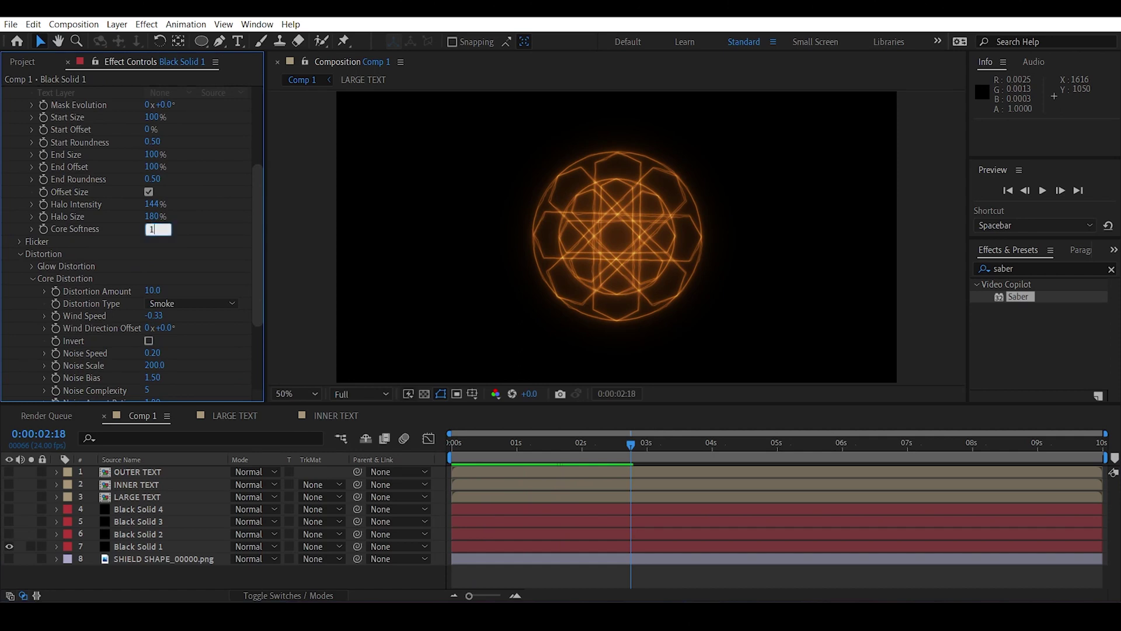
type(".2")
key("Return")
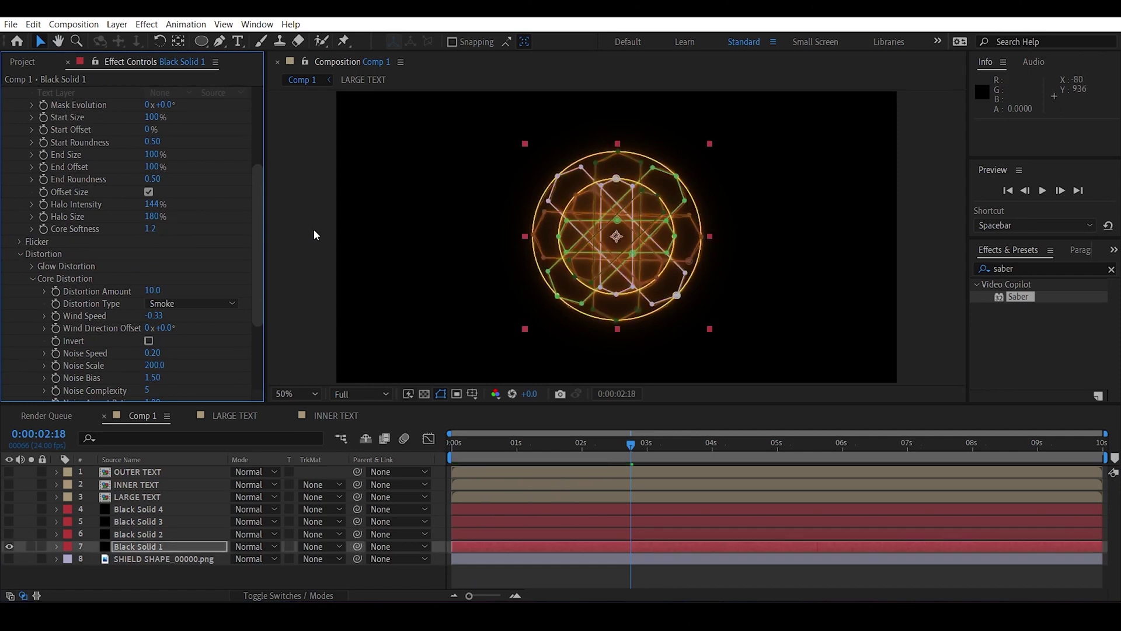
- Set the core softness of the Saber effect to 2.0
left_click(313, 229)
left_click(152, 228)
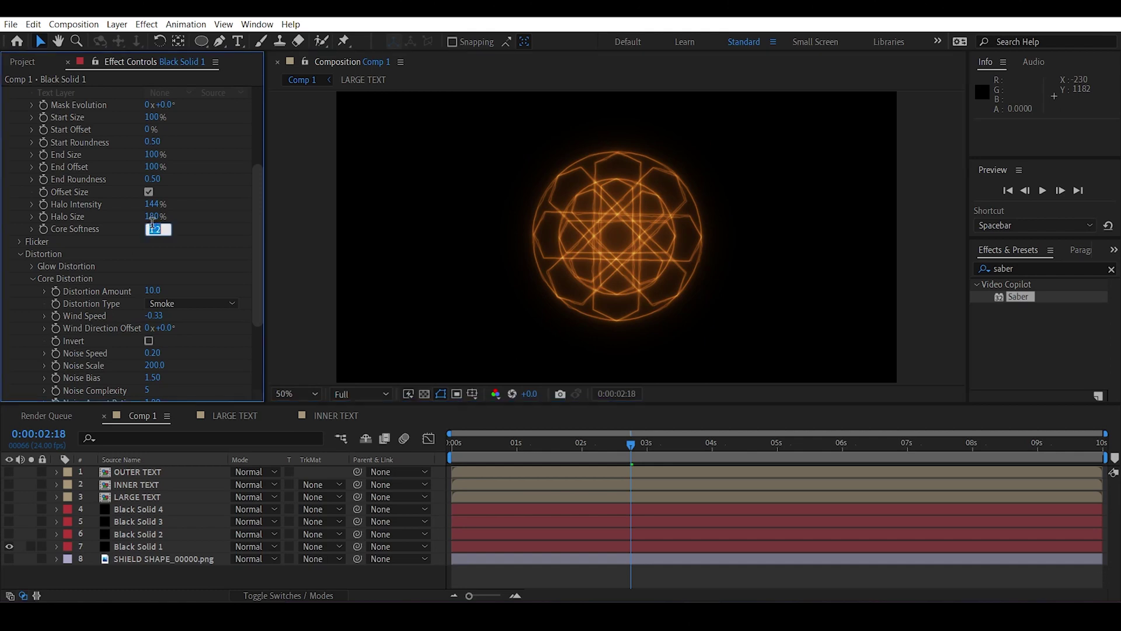
type("2")
key("Return")
left_click(317, 260)
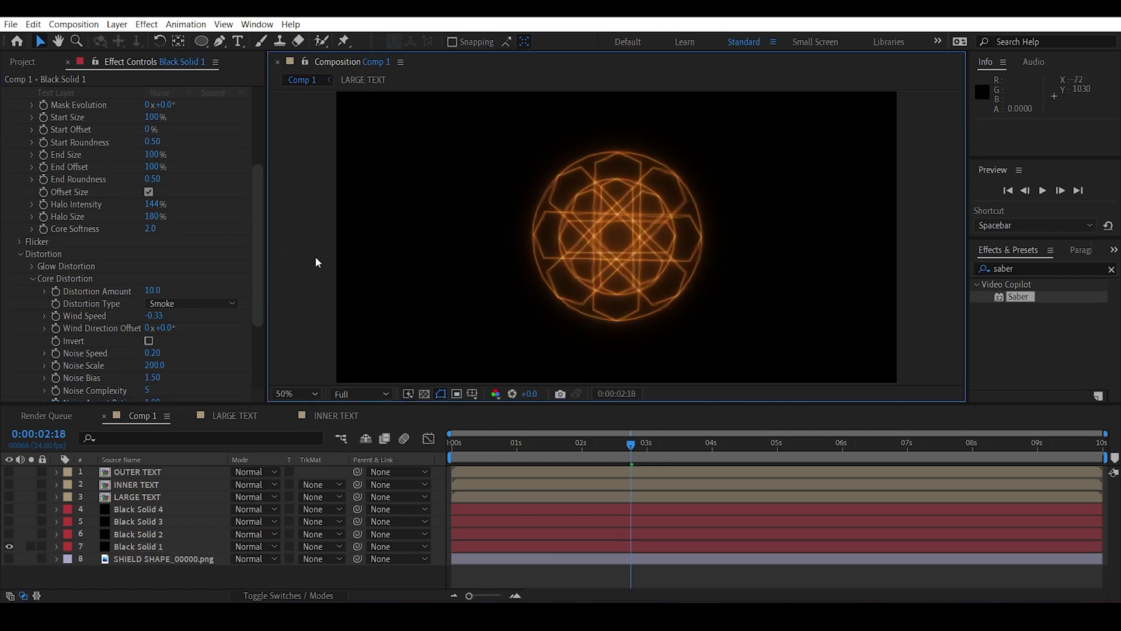
- Widen the shield's glow by setting Saber's glow bias to 0.50
left_click_drag(259, 242, 262, 161)
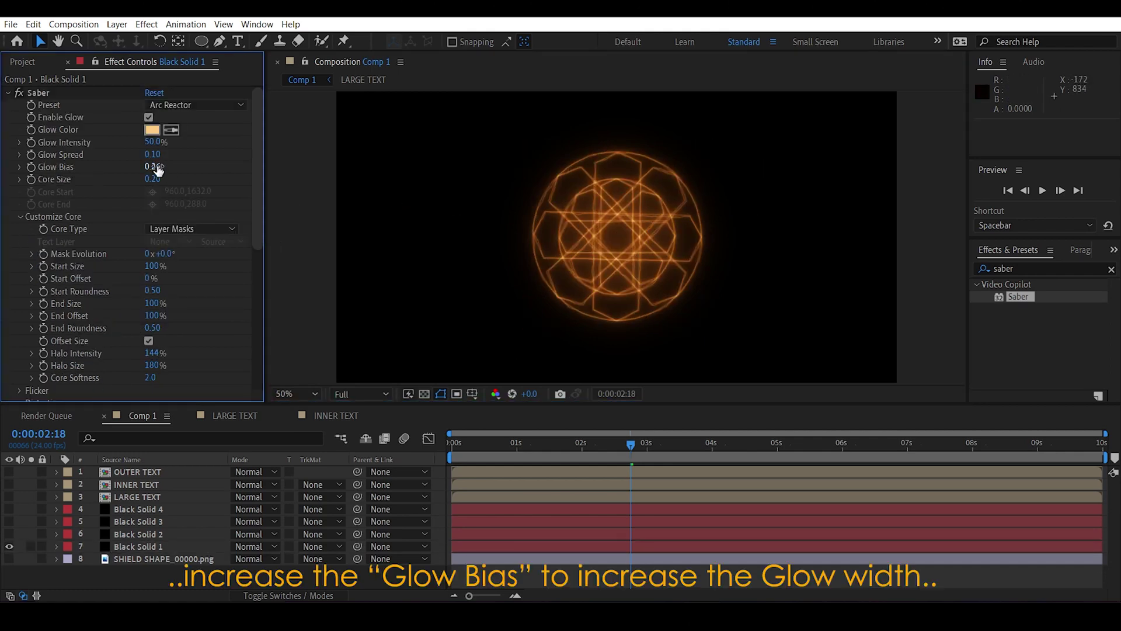
left_click_drag(159, 167, 170, 167)
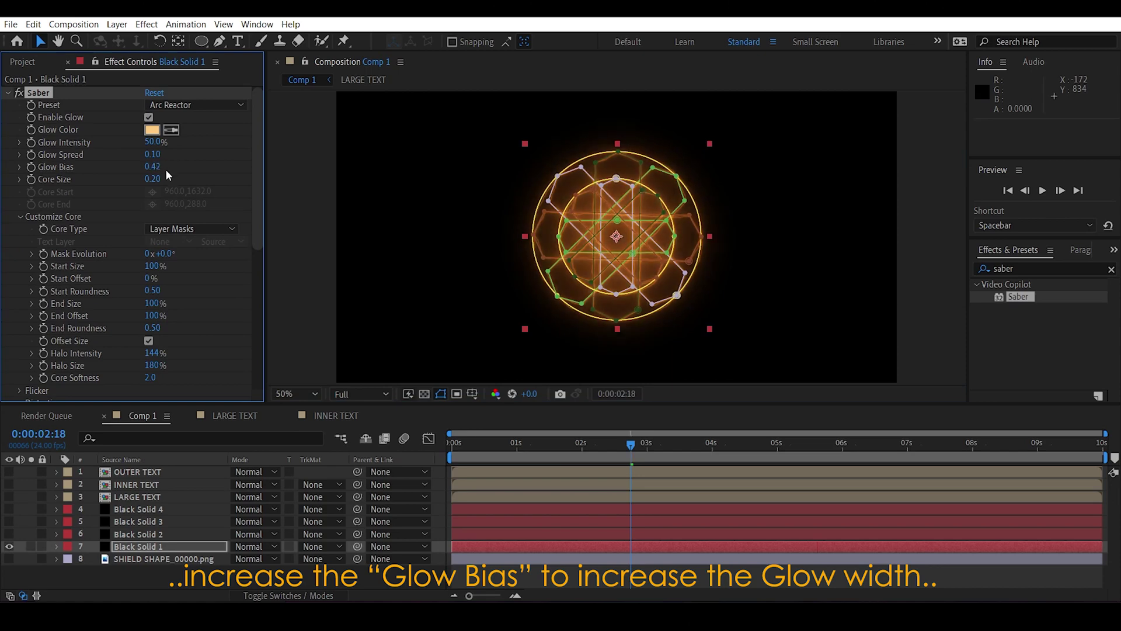
left_click(156, 166)
type("0.5")
key("Return")
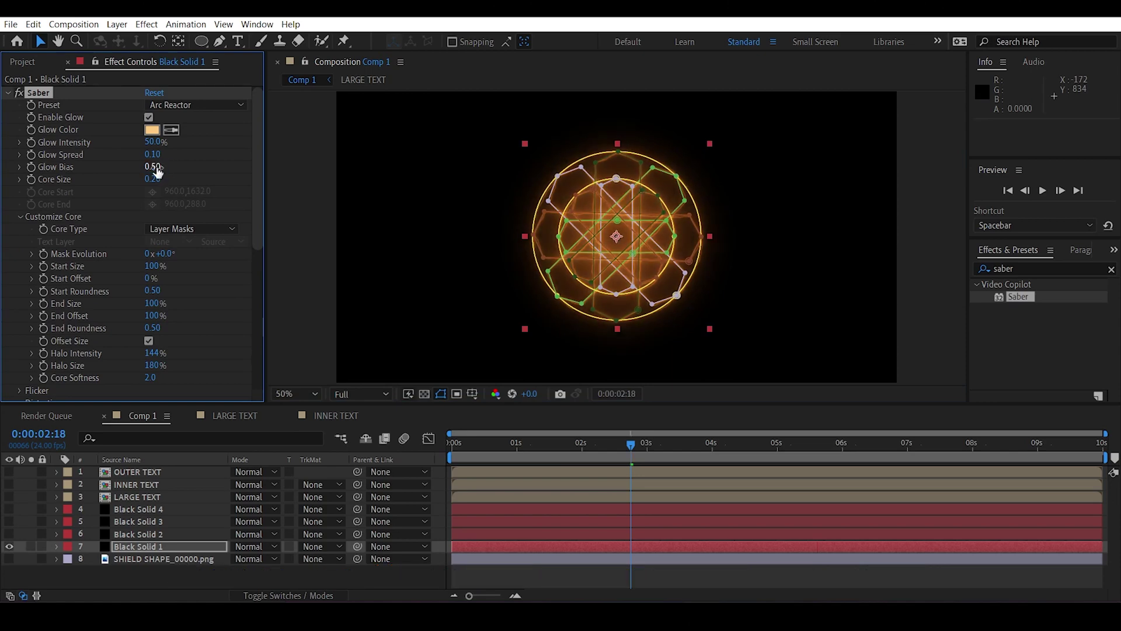
left_click(298, 170)
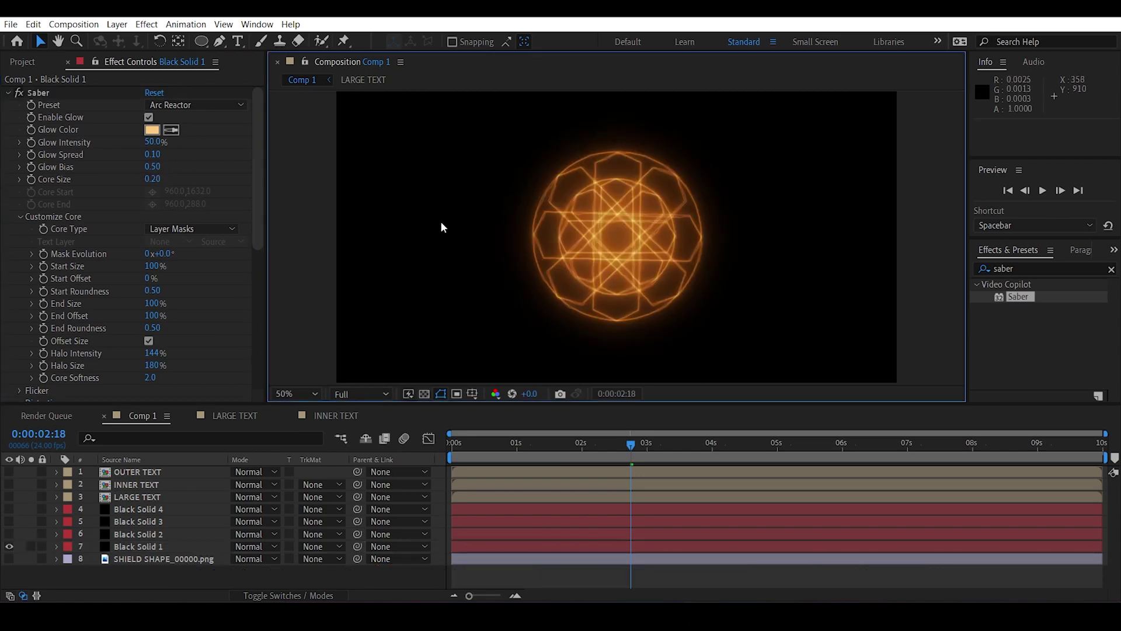
- Set Saber's glow spread to 0.20
left_click(153, 154)
type("0.2")
key("Return")
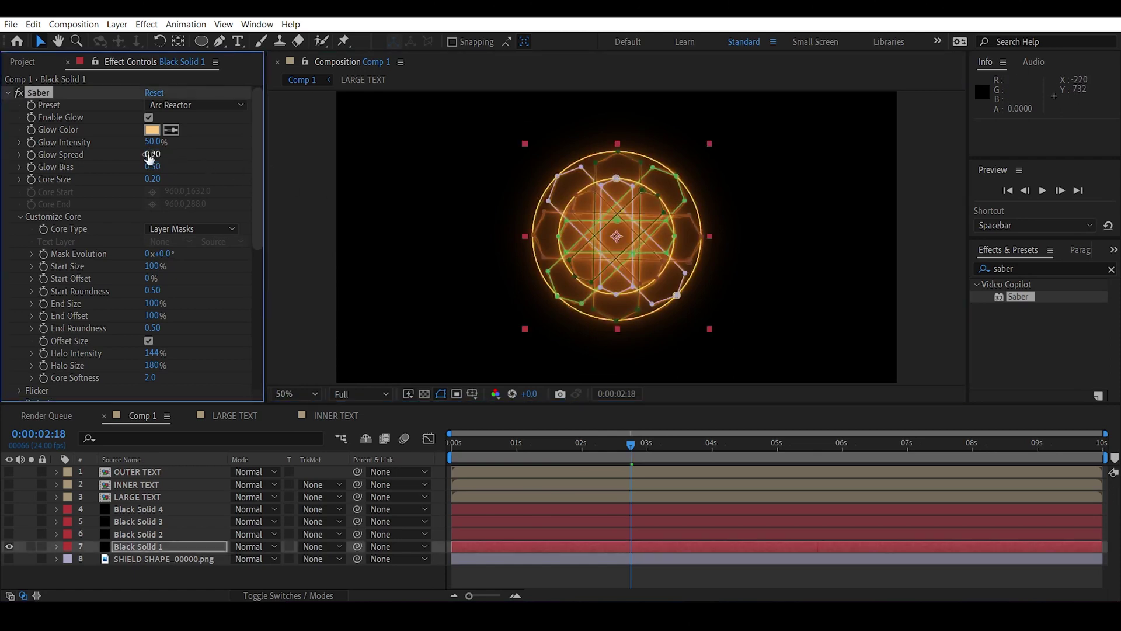
left_click(328, 262)
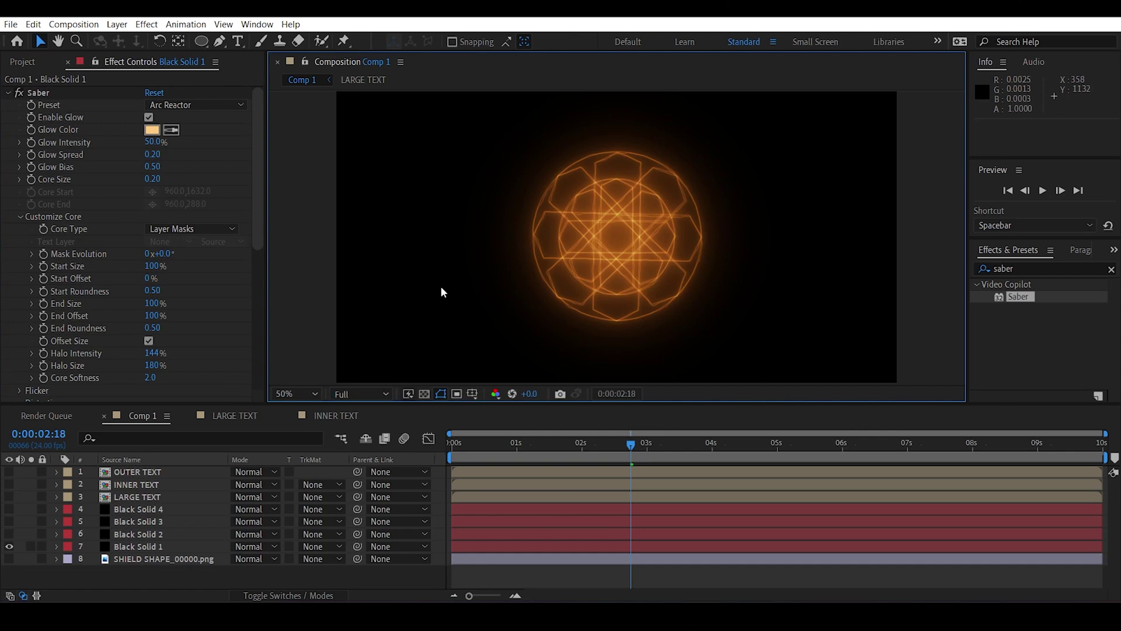
- Collapse the Saber effect on Black Solid 1, duplicate it, and expand the copy's settings
left_click(9, 93)
left_click(39, 92)
key("ctrl+d")
left_click(8, 105)
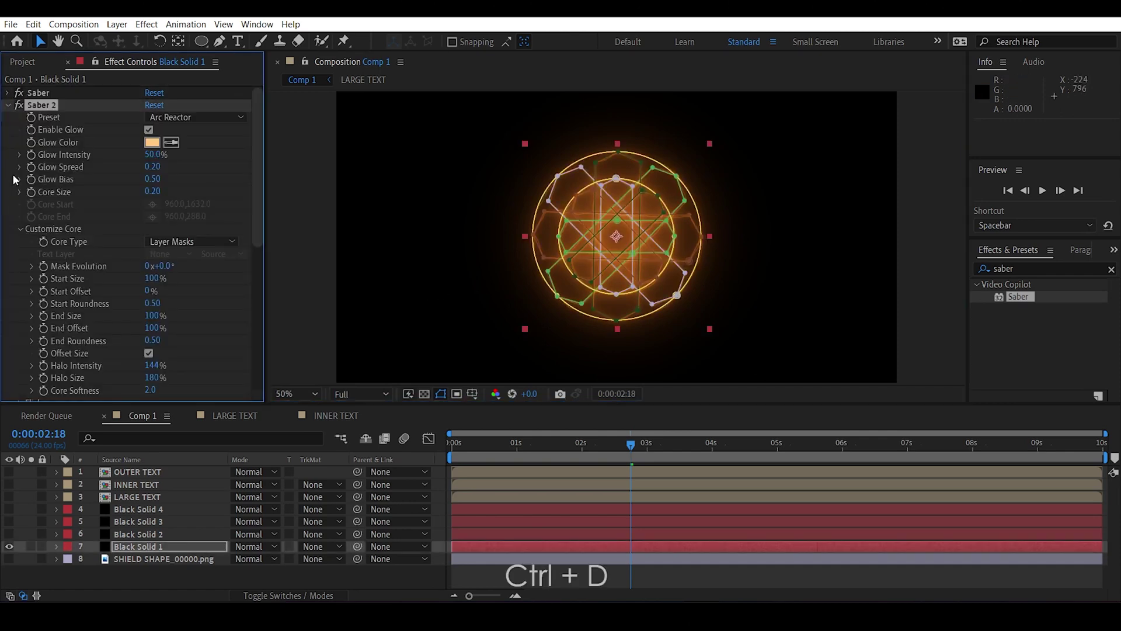
- Set the core size of the duplicated Saber 2 effect to 1.00
left_click(153, 191)
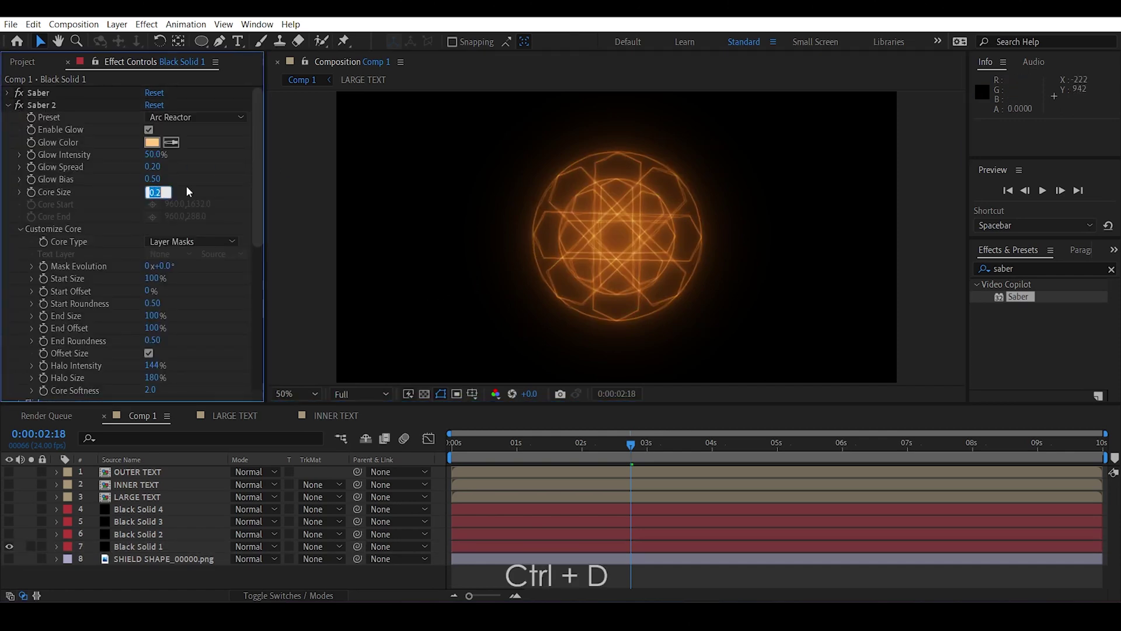
type("1")
key("Return")
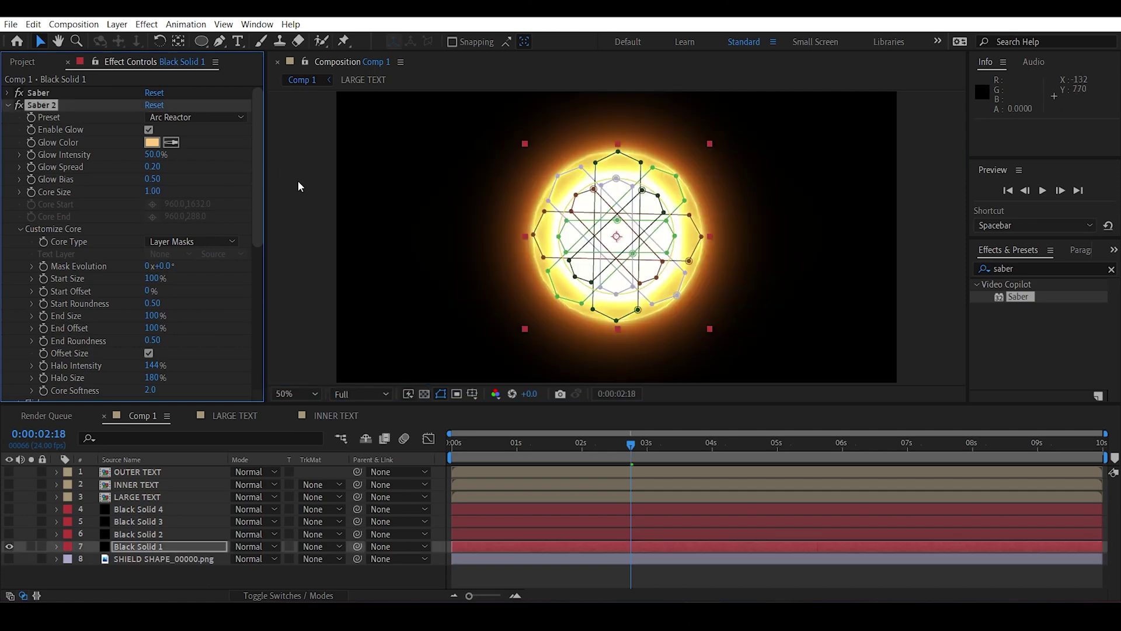
- Tighten the glow of Saber 2 with a glow bias of 0.20 and a glow spread of 0.10
left_click(153, 179)
type("0.")
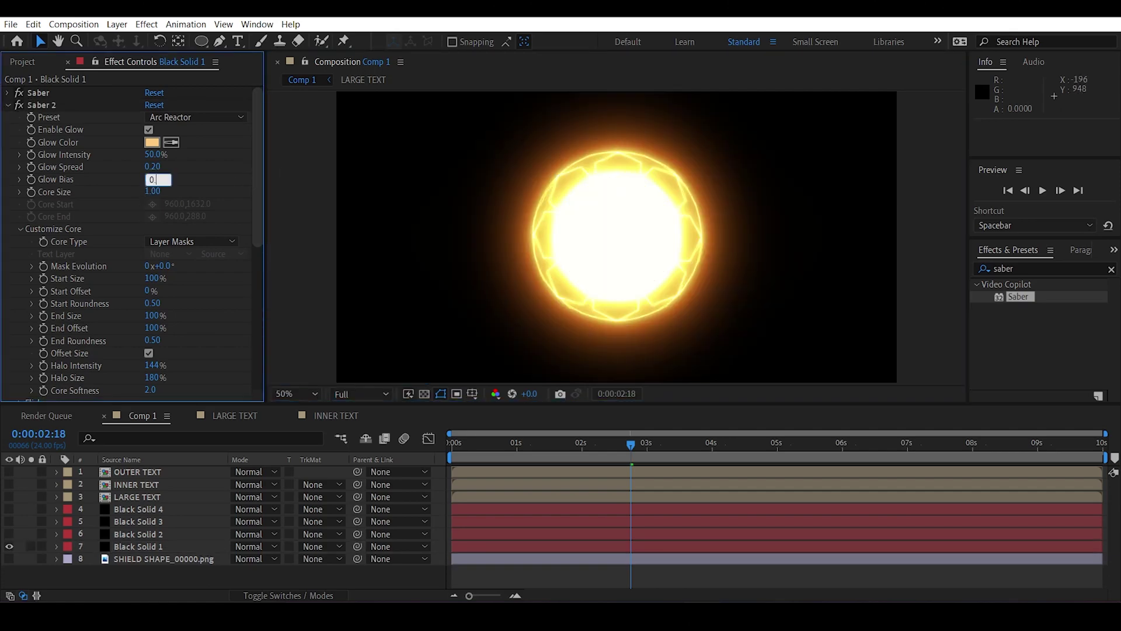
type("2")
key("Return")
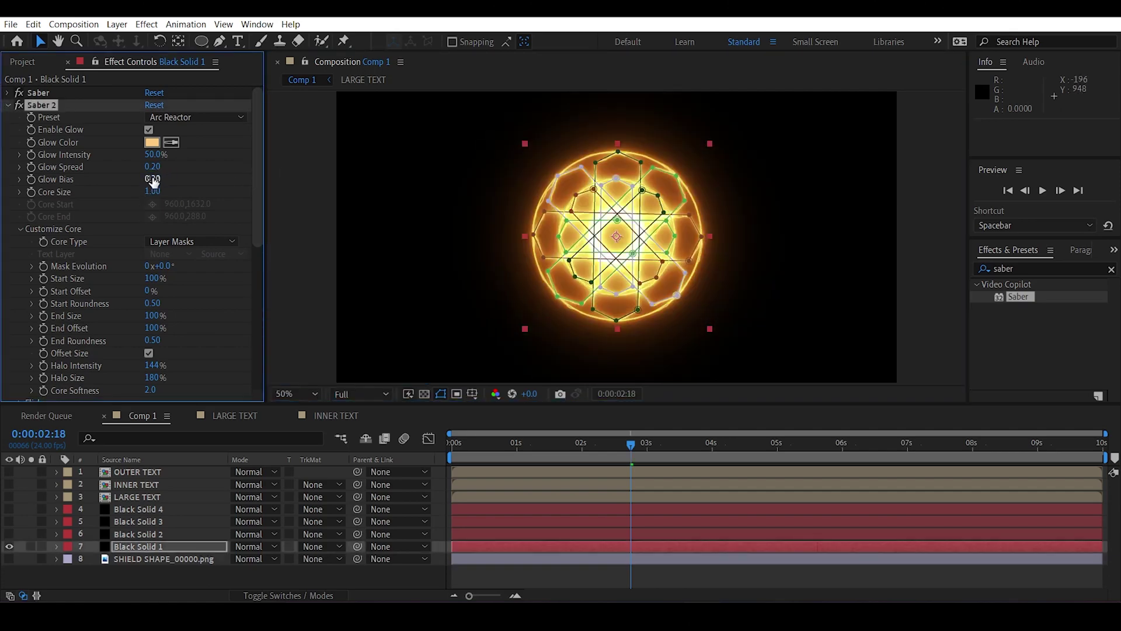
left_click(153, 168)
type("0.1")
key("Return")
left_click(433, 325)
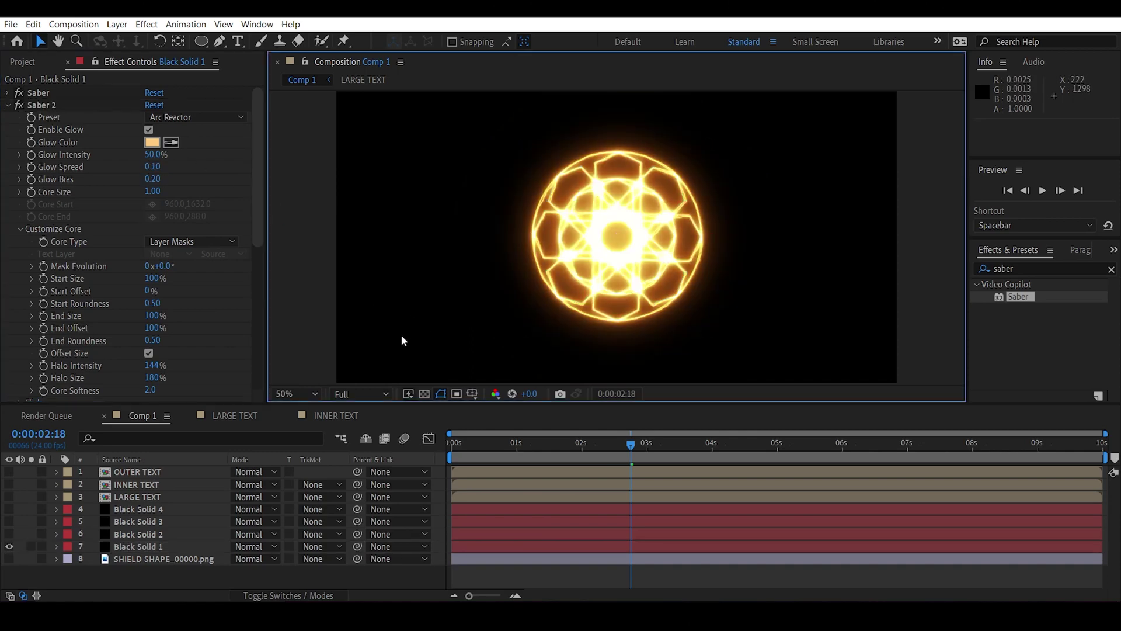
- Set the start size of the Saber 2 core to 0% so its strokes taper
left_click_drag(257, 201, 257, 227)
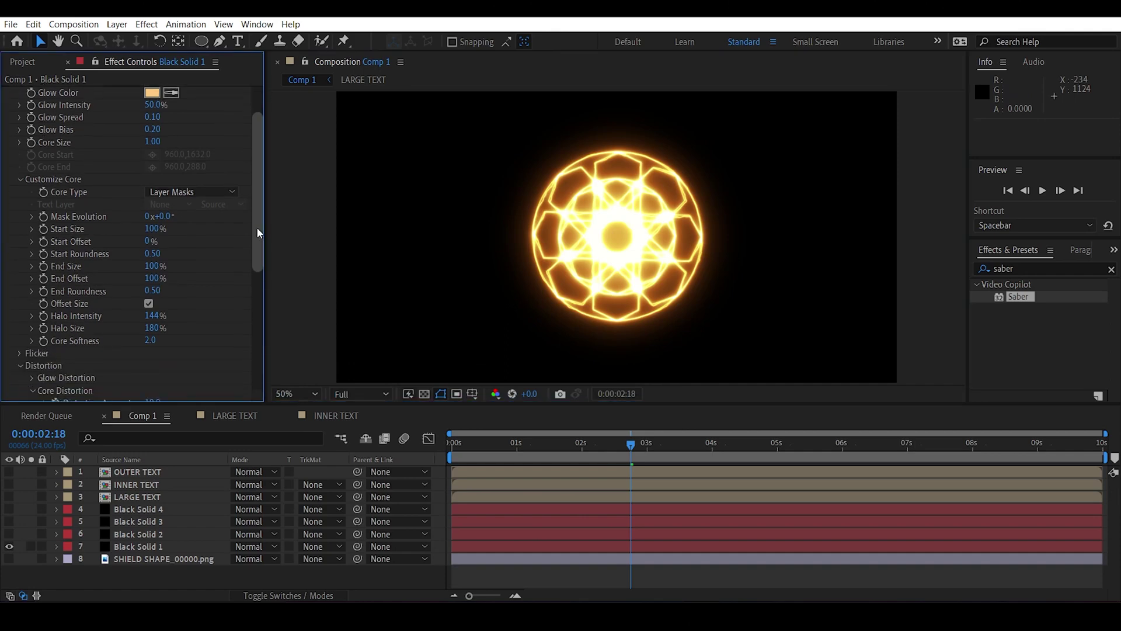
left_click(150, 229)
type("0")
key("Return")
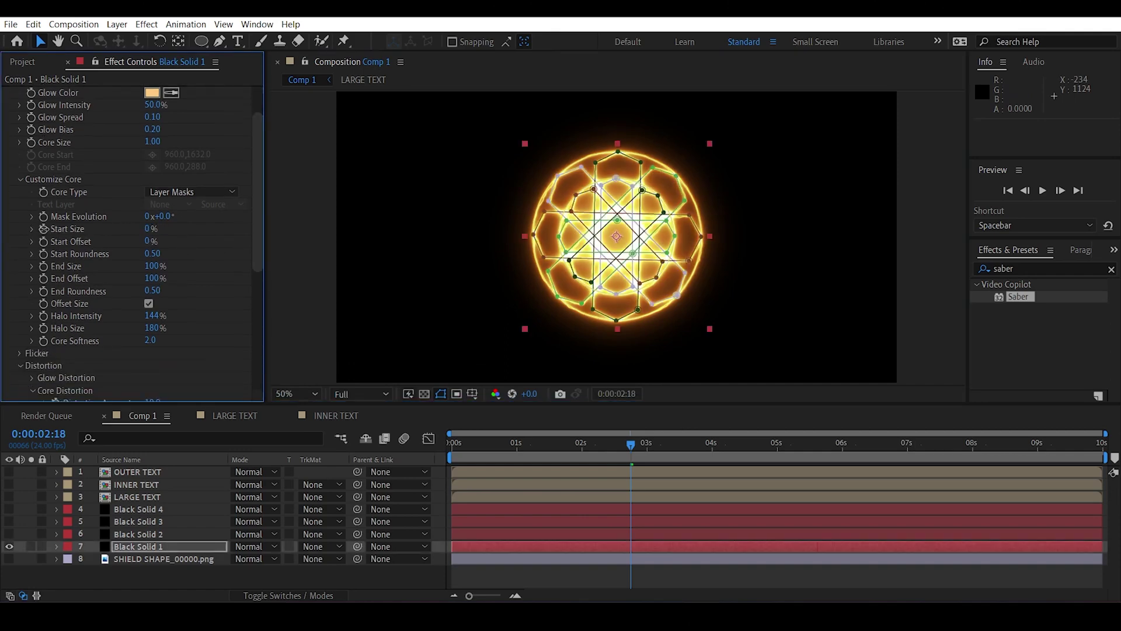
left_click(311, 225)
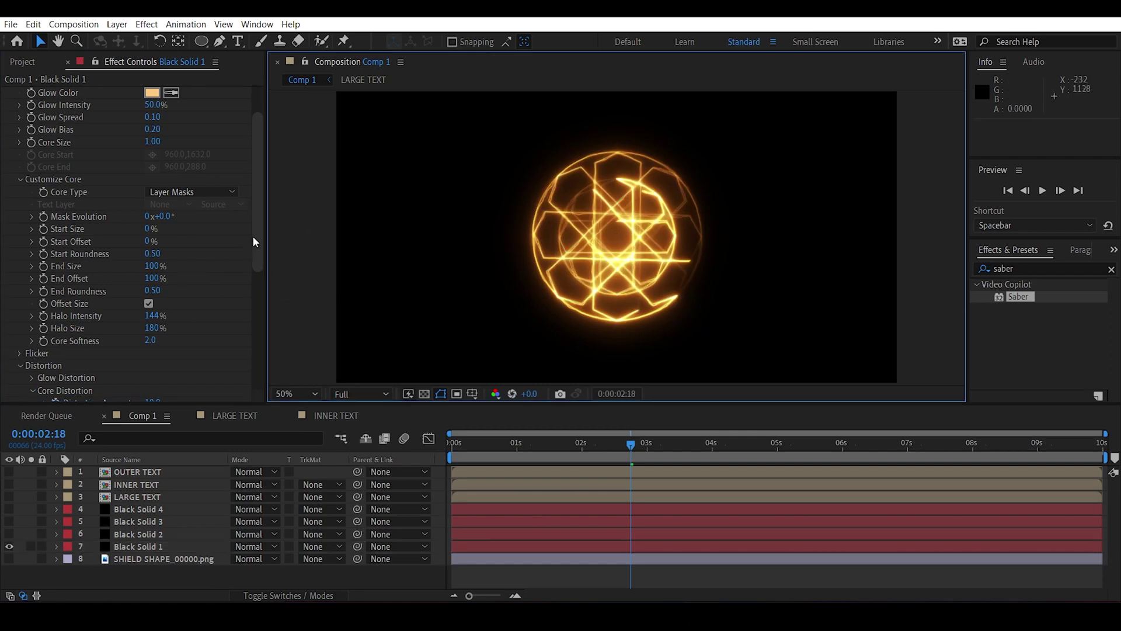
- Set the end offset of the Saber 2 core to 50%
left_click_drag(252, 236, 260, 242)
left_click_drag(153, 268, 141, 270)
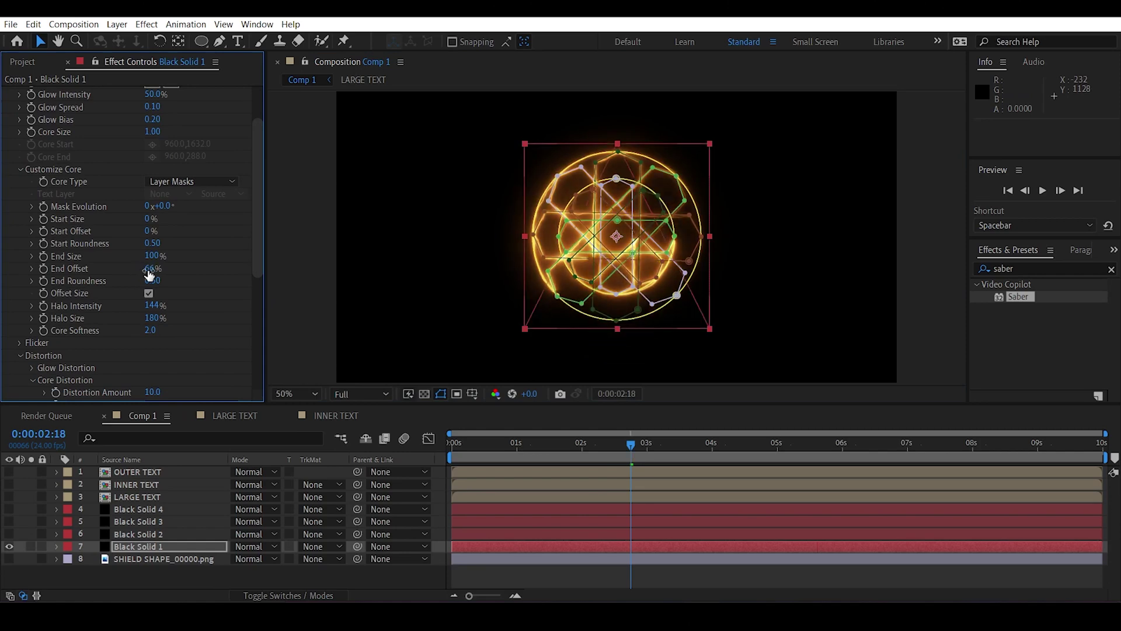
left_click(152, 268)
type("50")
key("Return")
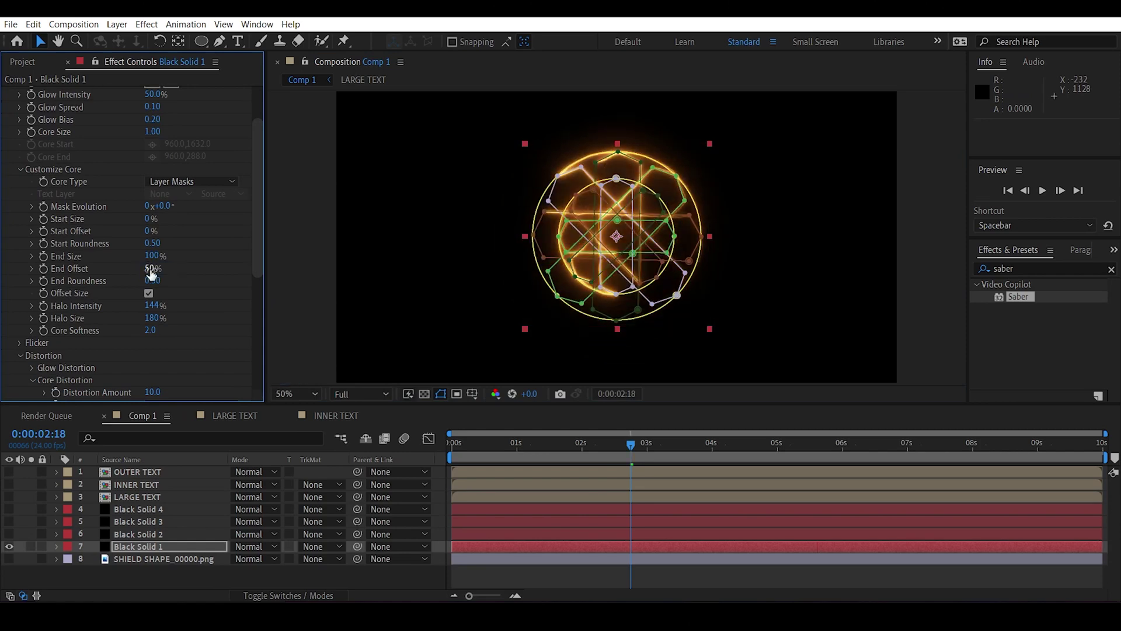
left_click(317, 264)
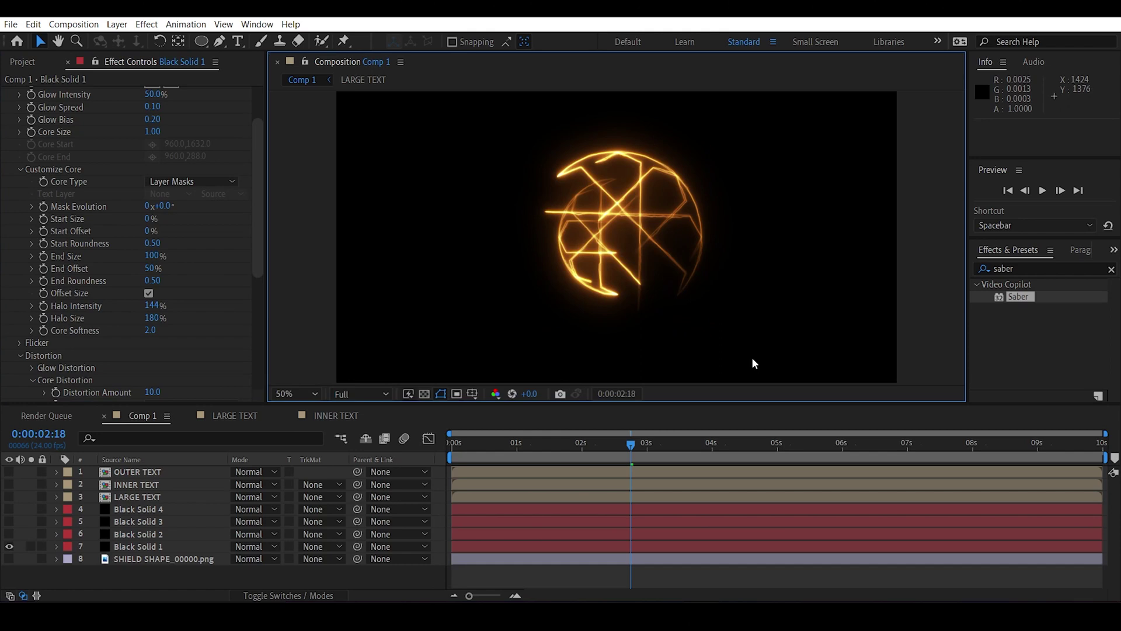
- Set the core softness of Saber 2 to 0.0
left_click_drag(255, 240, 261, 264)
left_click(151, 285)
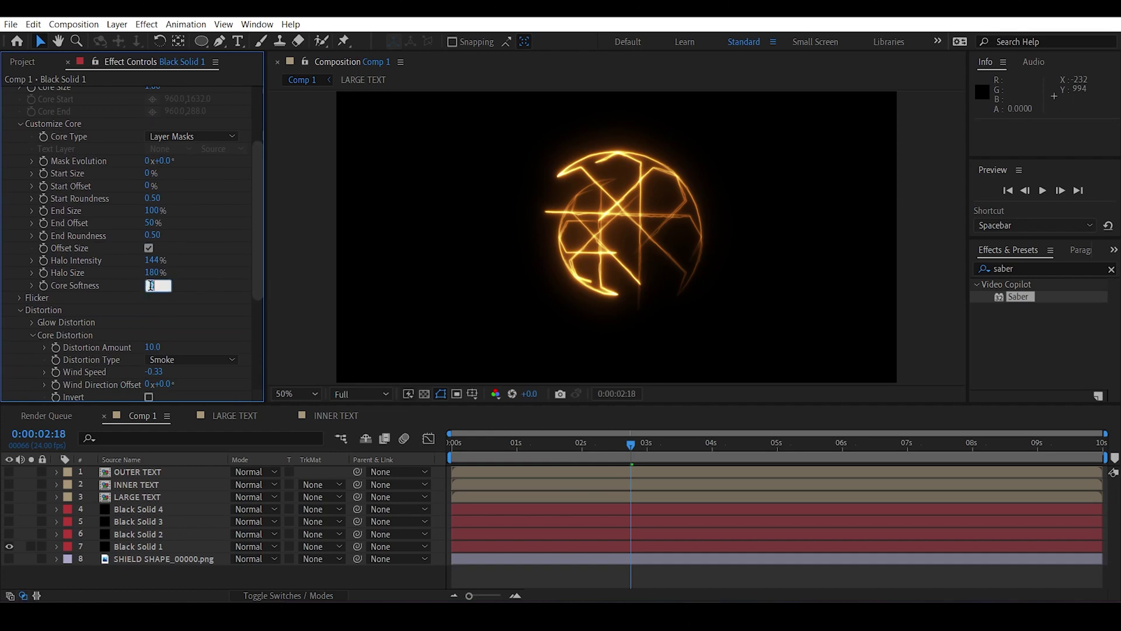
key("Return")
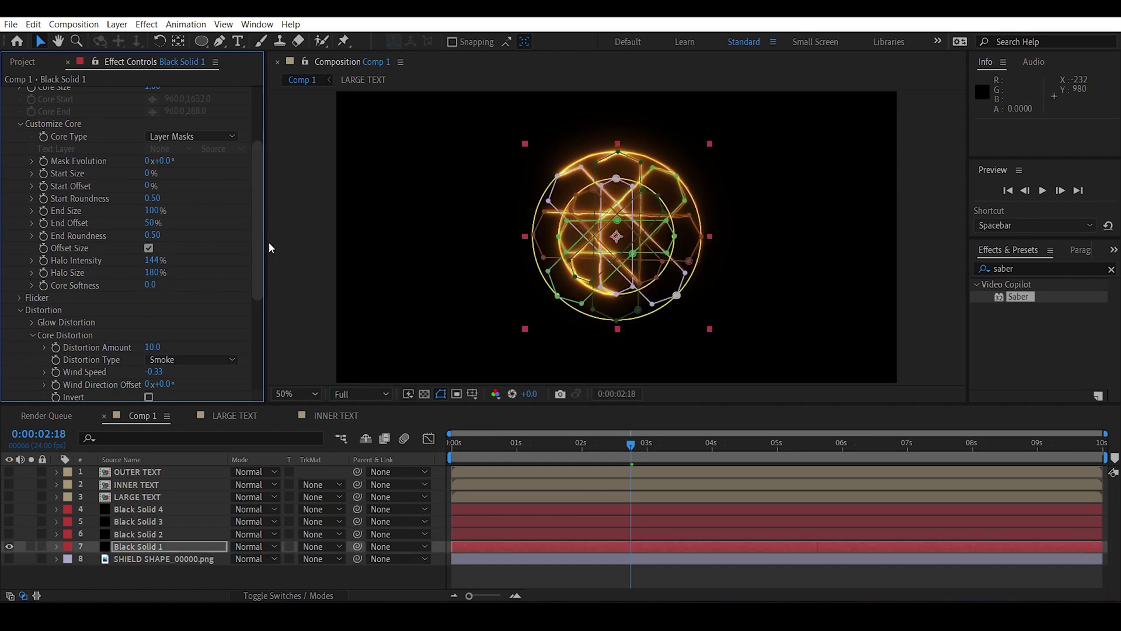
left_click(299, 291)
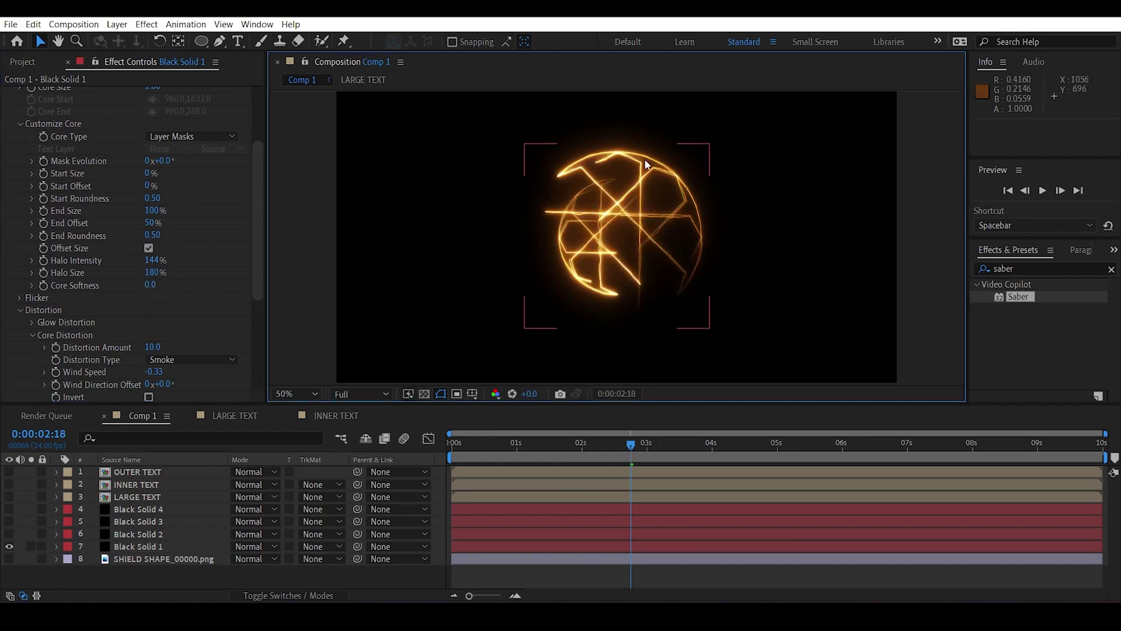
- Reduce the core size of Saber 2 to 0.70
scroll(251, 175, "up", 3)
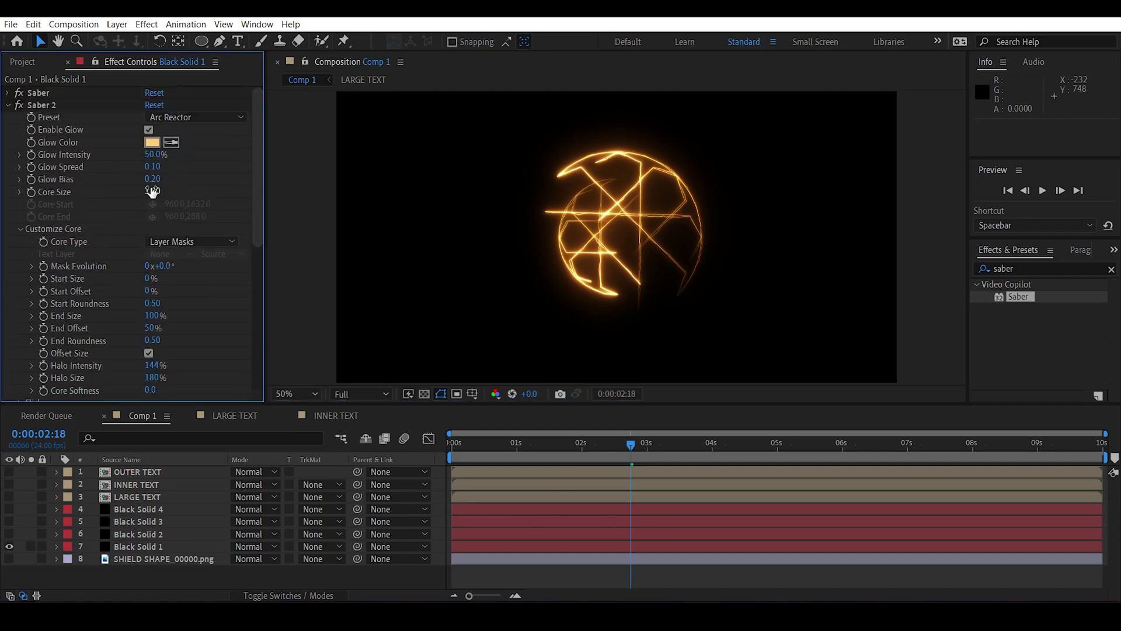
left_click(152, 191)
type("0.7")
key("Return")
left_click(306, 254)
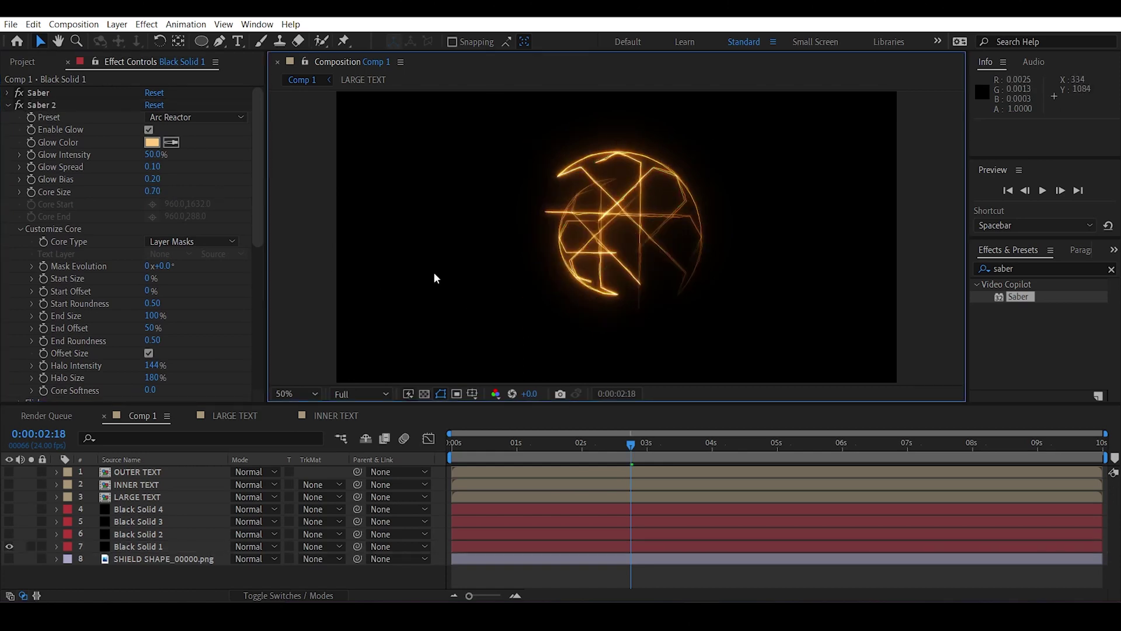
- Animate the mask evolution of Saber 2 with the expression time*10;
left_click_drag(260, 230, 225, 262)
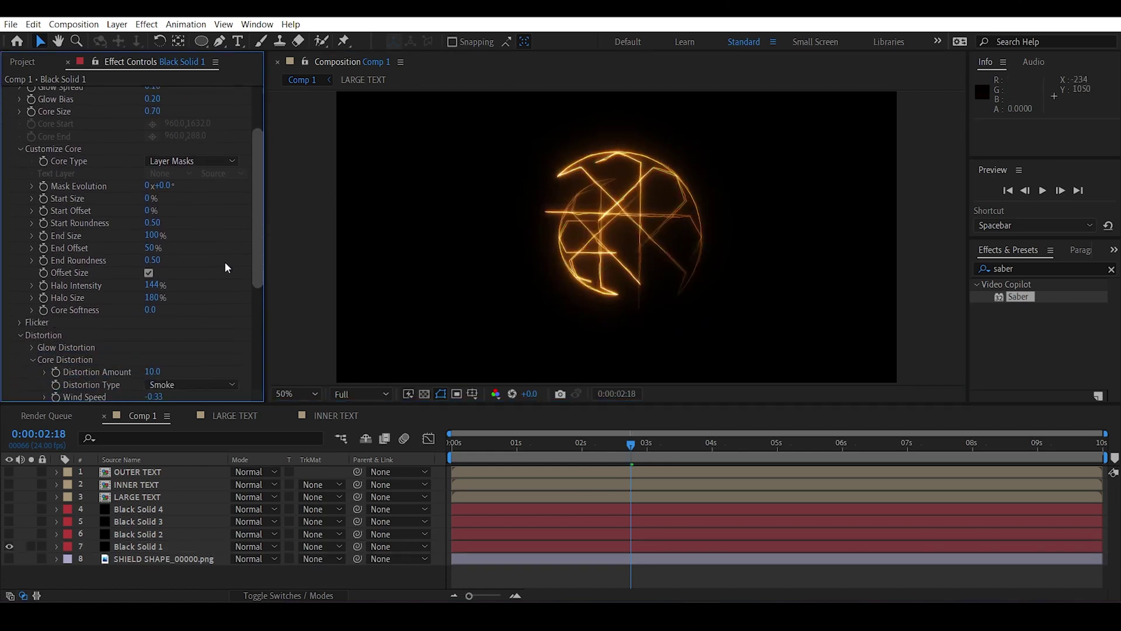
left_click(42, 187, "alt")
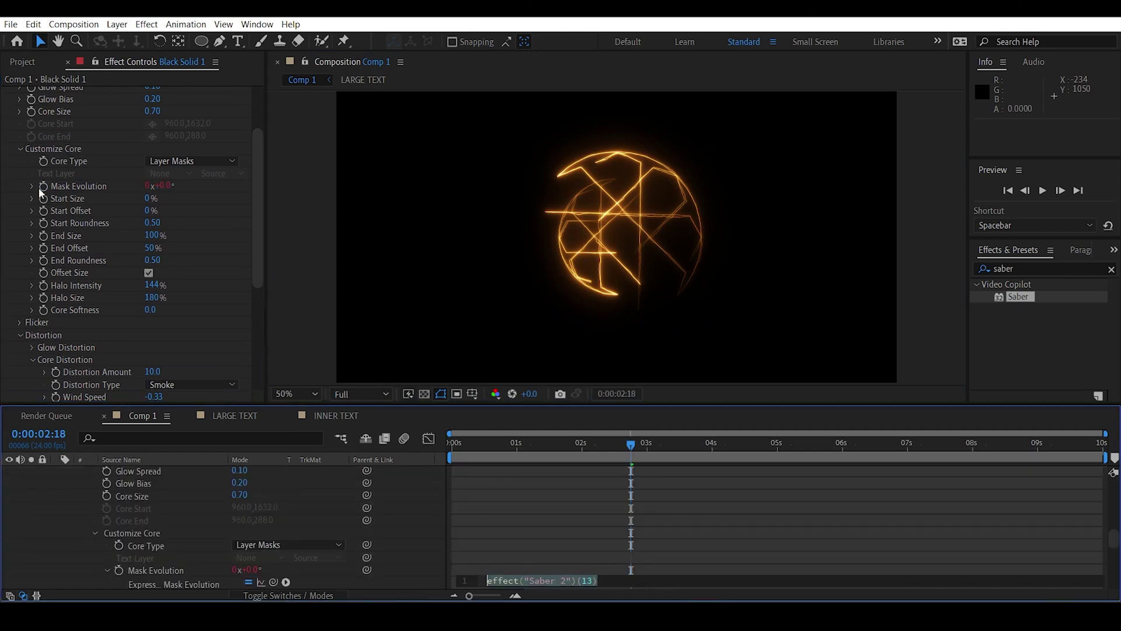
type("time*")
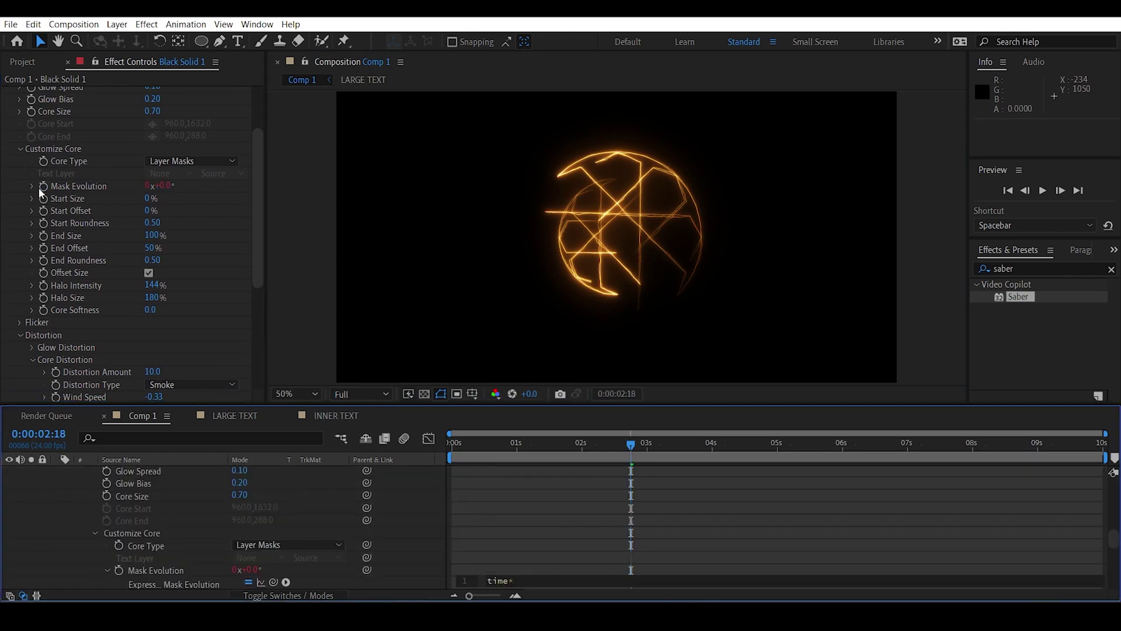
type("10;")
left_click(447, 507)
- Preview the shield animation from the first frame at different magnifications to examine the Saber 2 strokes travelling along the masks
key("space")
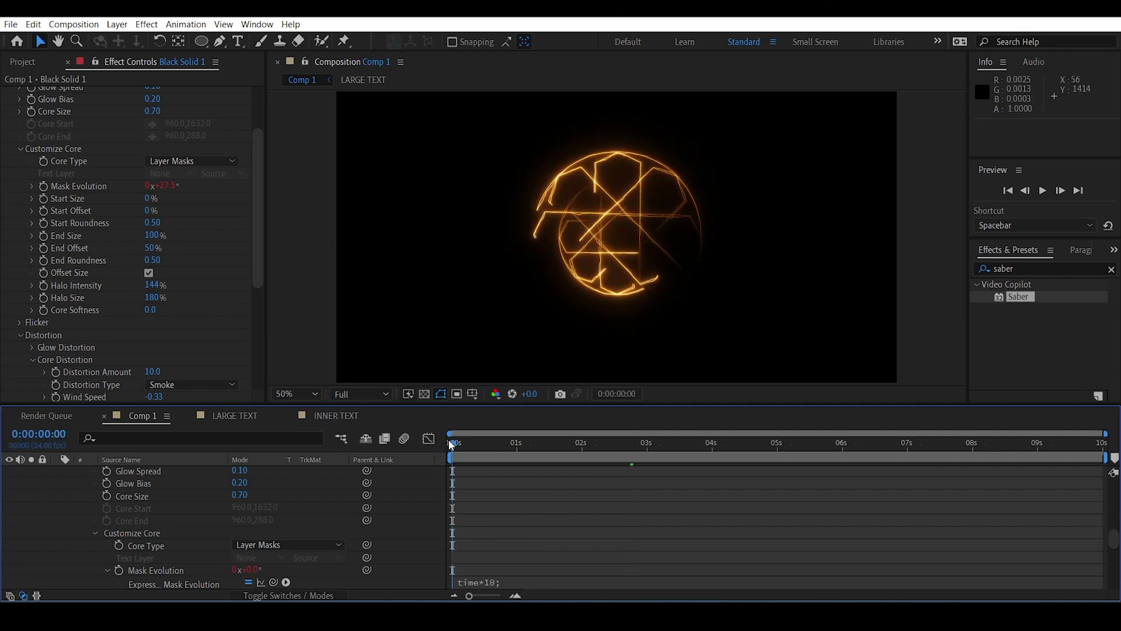
key("m")
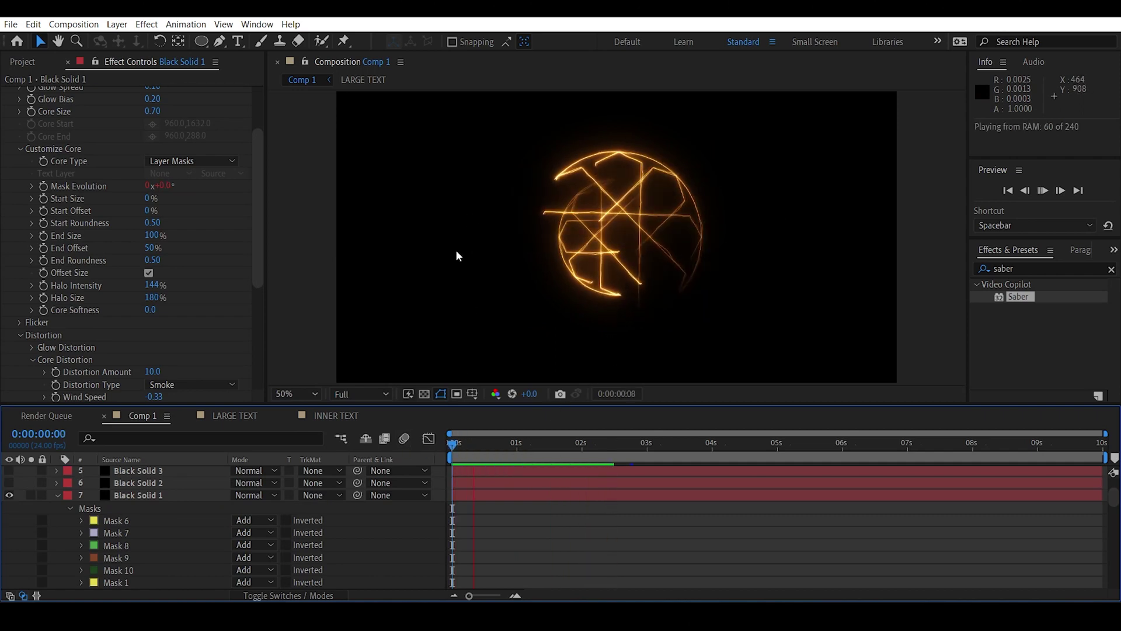
key("comma")
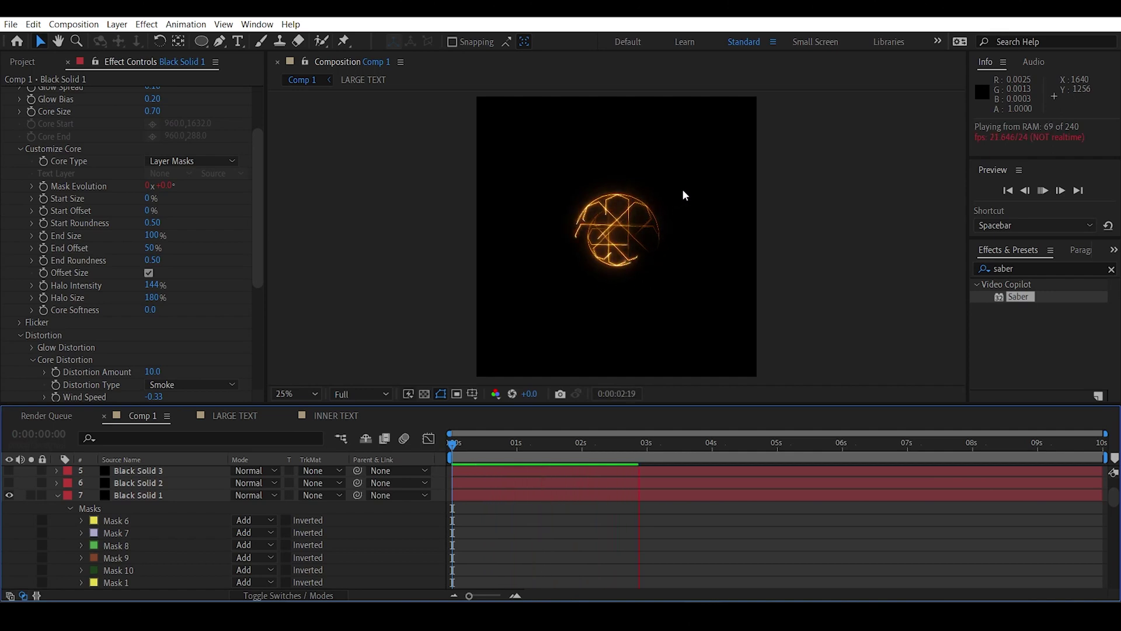
key("space")
key("period")
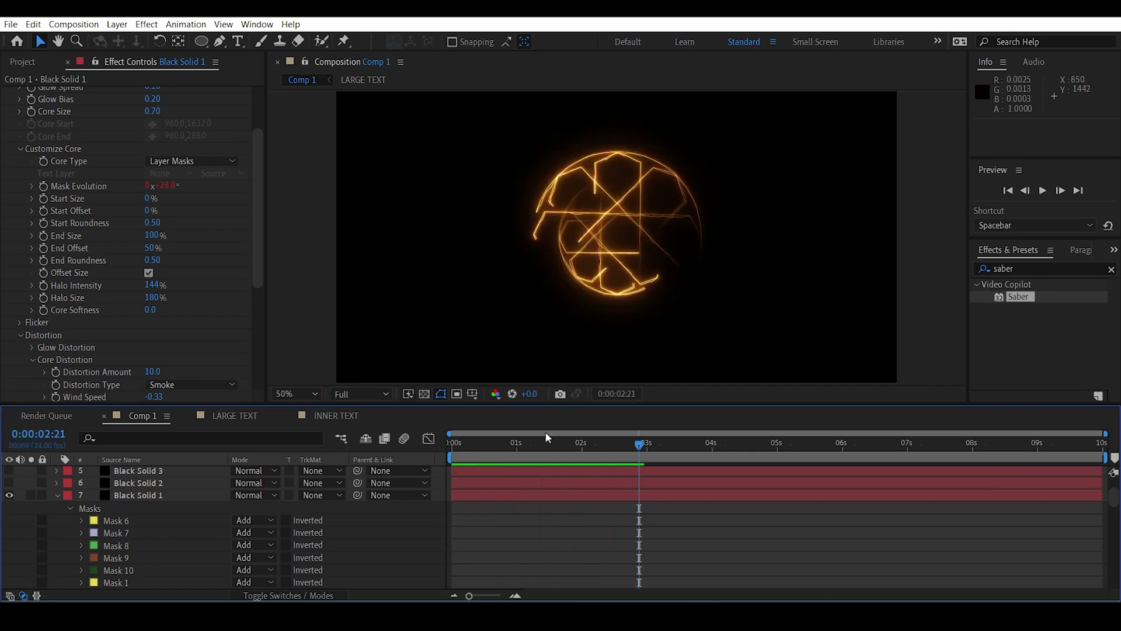
key("space")
left_click_drag(551, 273, 537, 291)
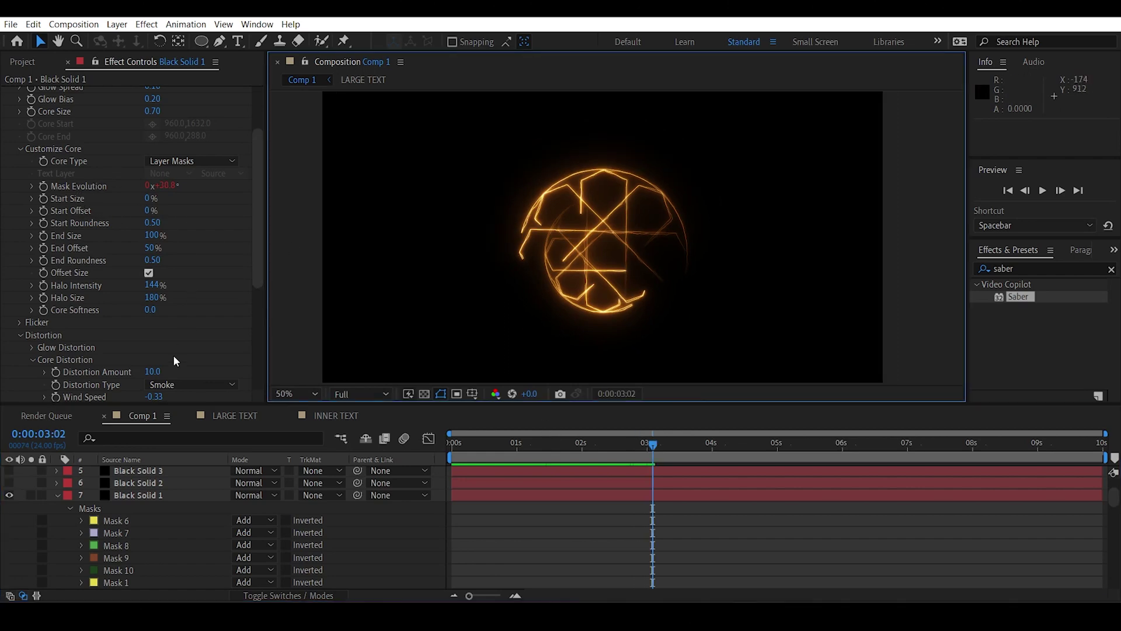
left_click(167, 495)
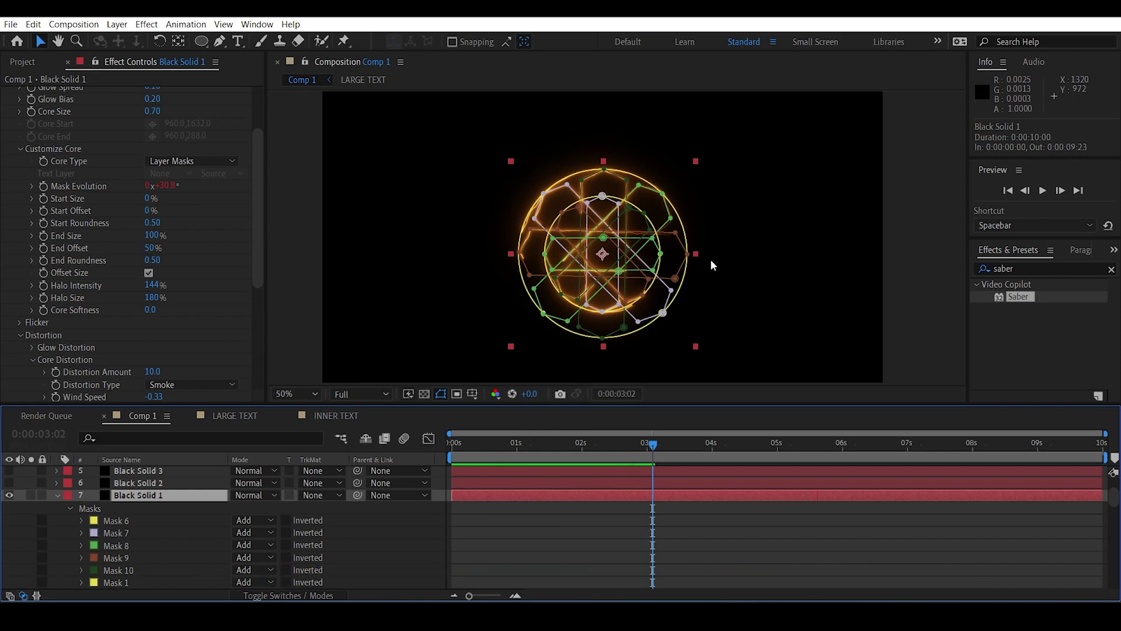
left_click(716, 293)
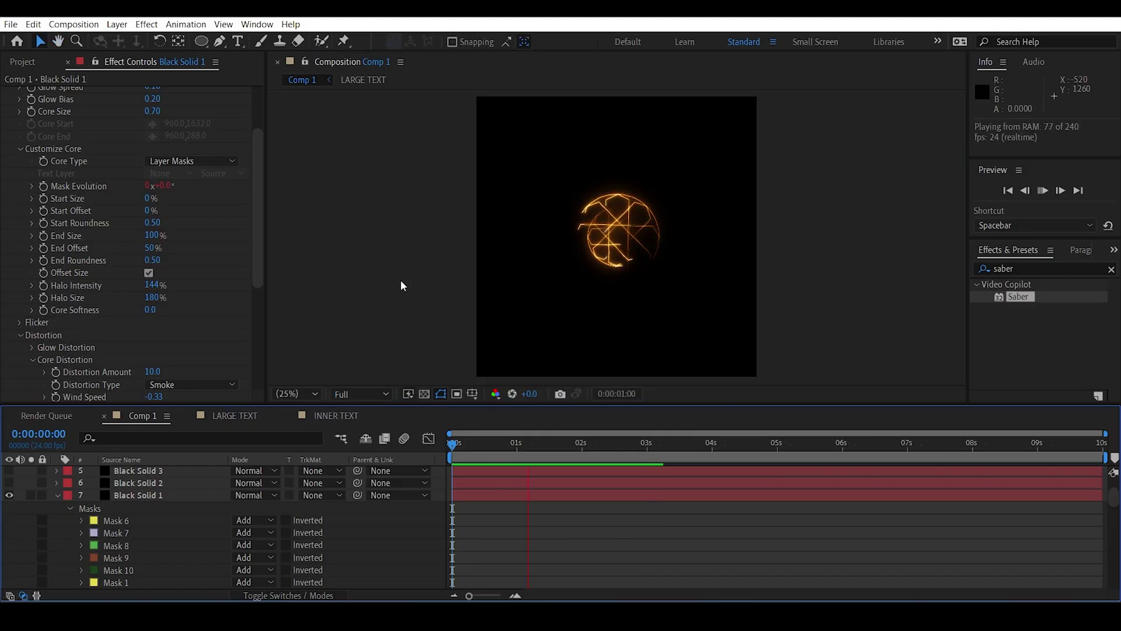
- Stop the preview and set the composite setting in the render settings of Saber 2 to Add
key("space")
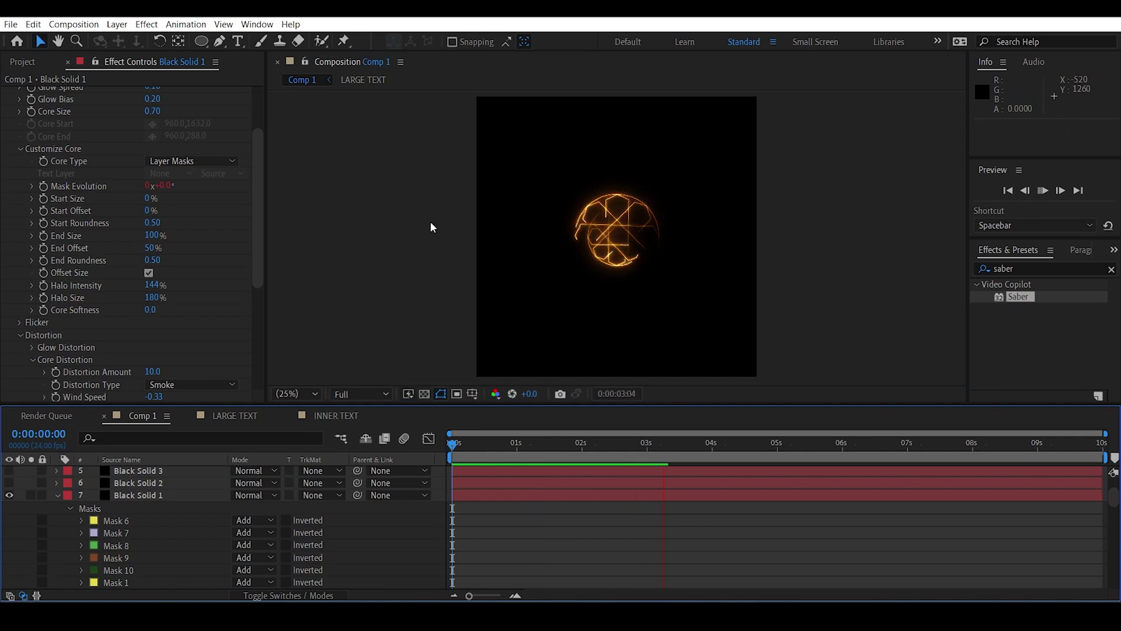
left_click_drag(252, 181, 266, 283)
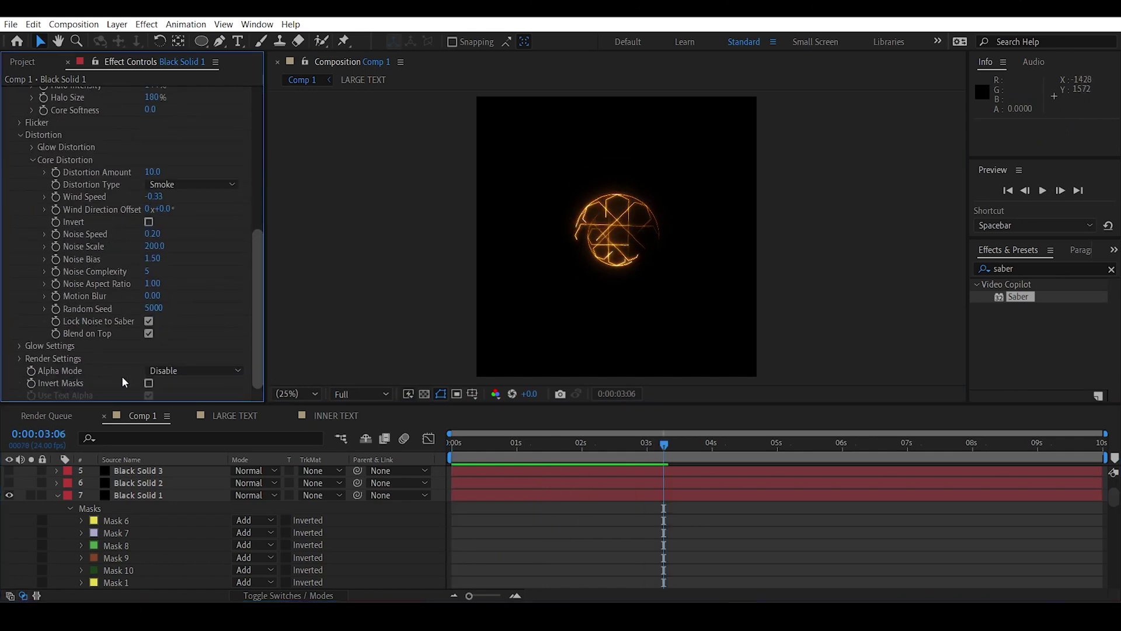
left_click(20, 358)
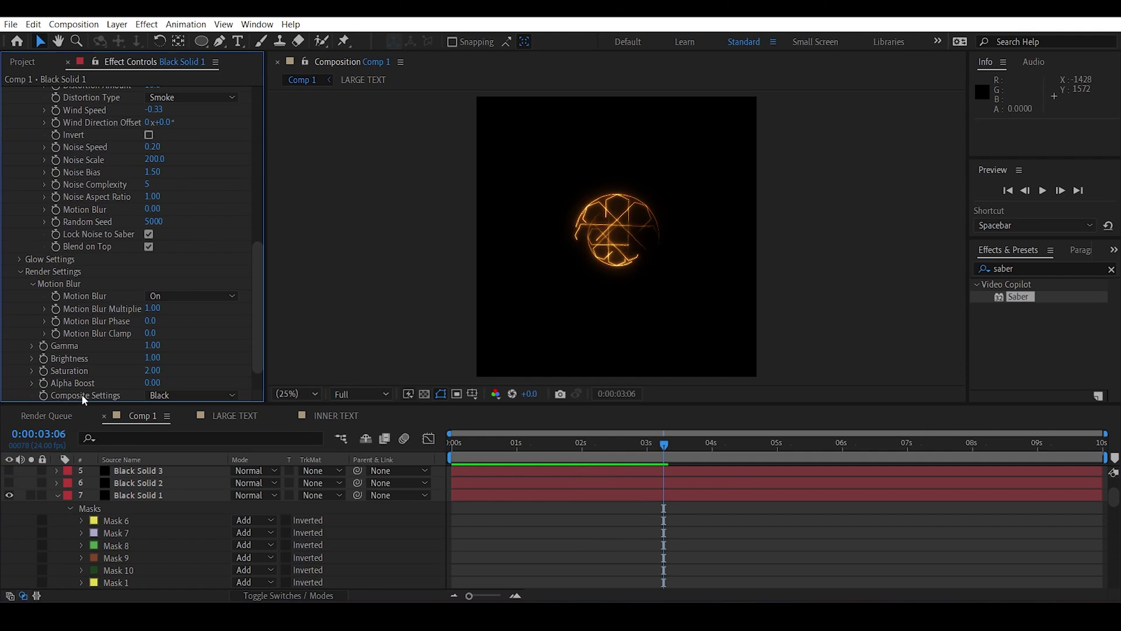
scroll(82, 395, "down", 2)
left_click(193, 363)
left_click(175, 405)
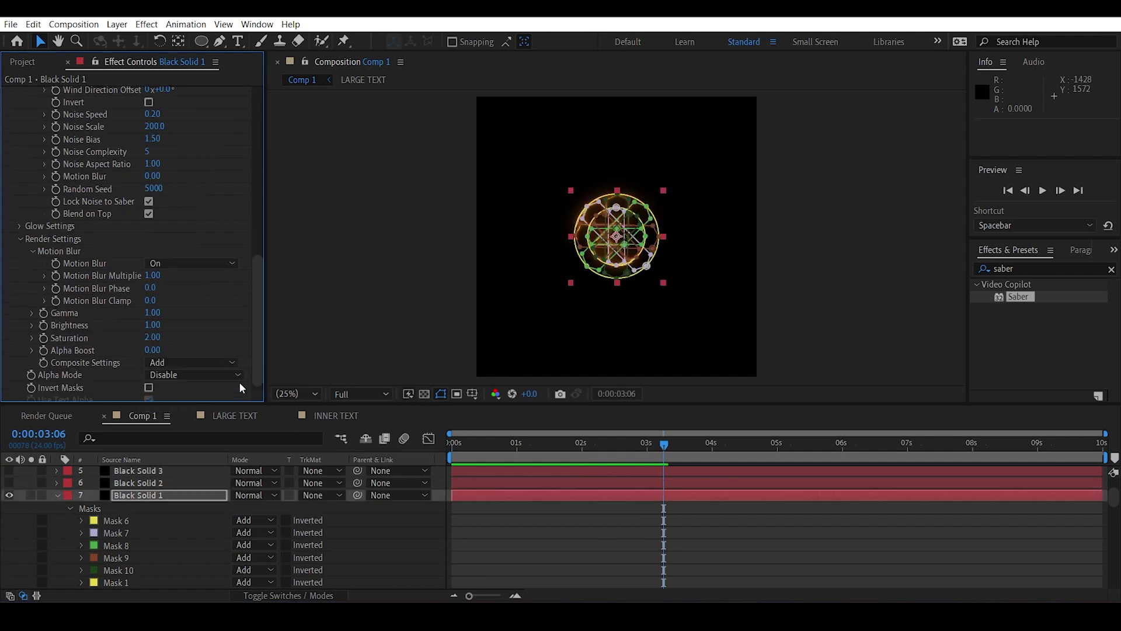
left_click(671, 278)
scroll(671, 278, "up", 2)
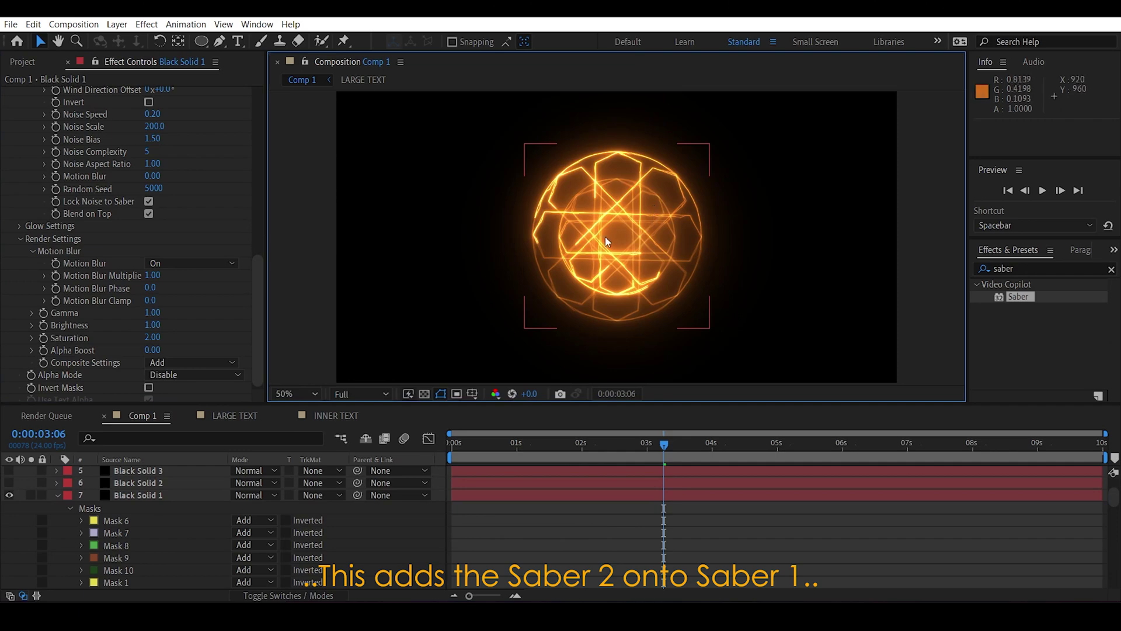
- Set the glow intensity of the first Saber effect on Black Solid 1 to 25%
scroll(87, 316, "up", 5)
scroll(86, 314, "up", 5)
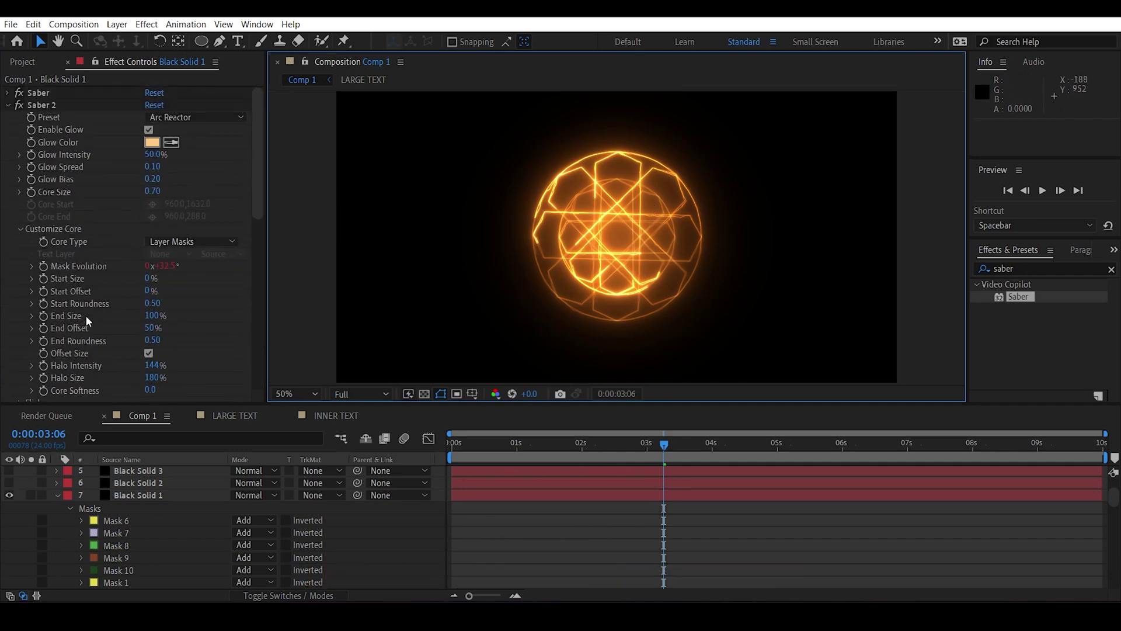
left_click(8, 106)
left_click(7, 94)
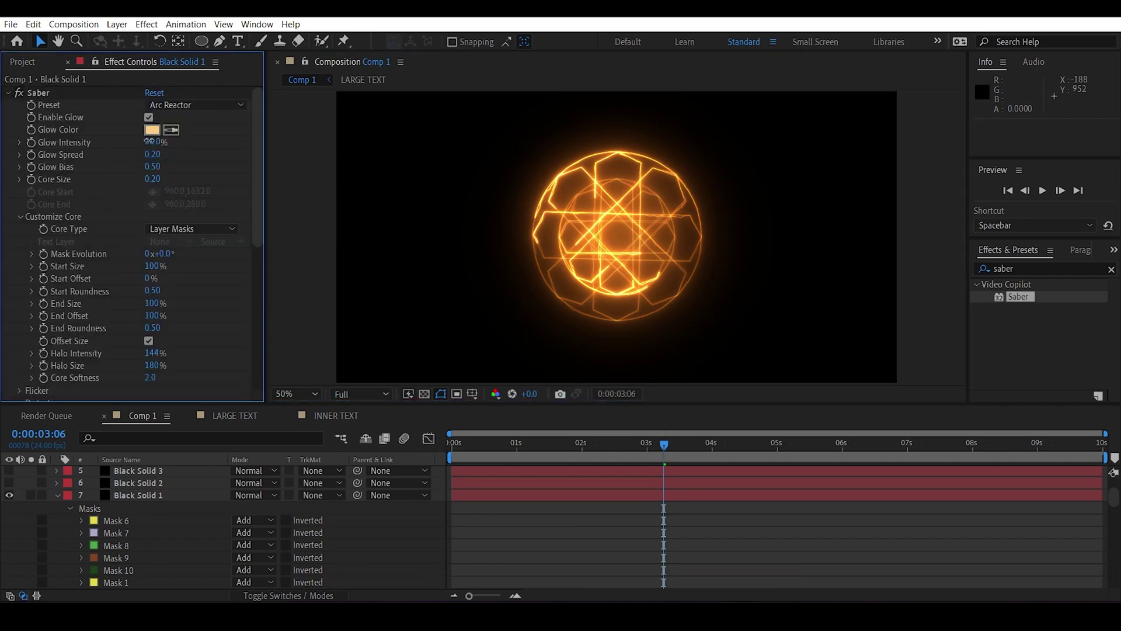
left_click(152, 142)
type("25")
key("Return")
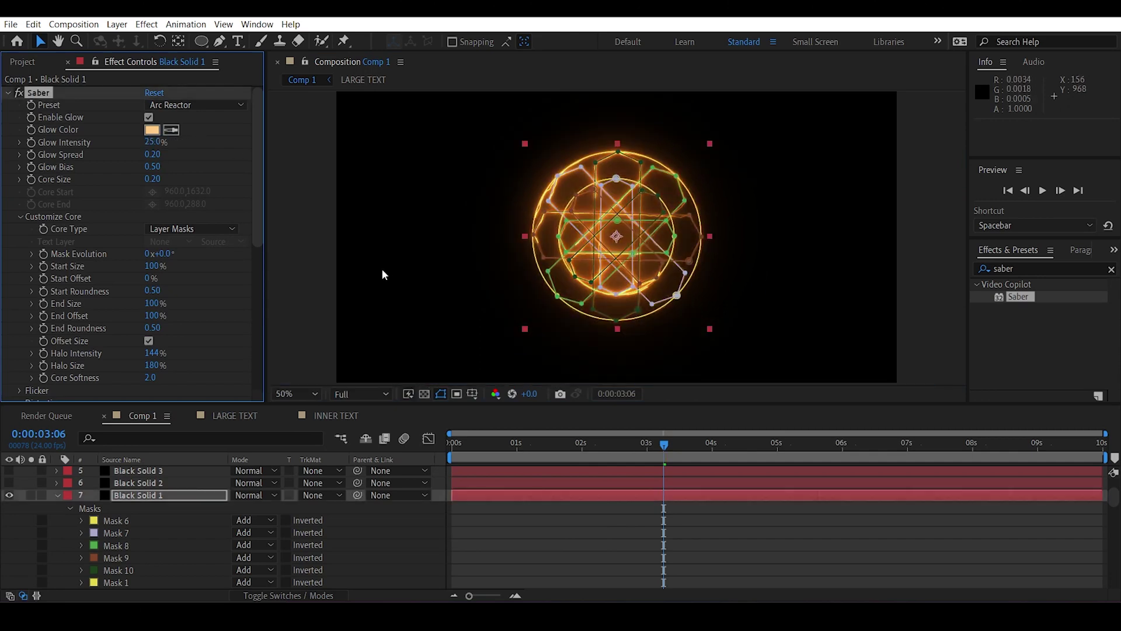
left_click(490, 255)
- Preview the combined Saber and Saber 2 animation from the first frame with the whole composition in view at Half resolution
left_click(297, 394)
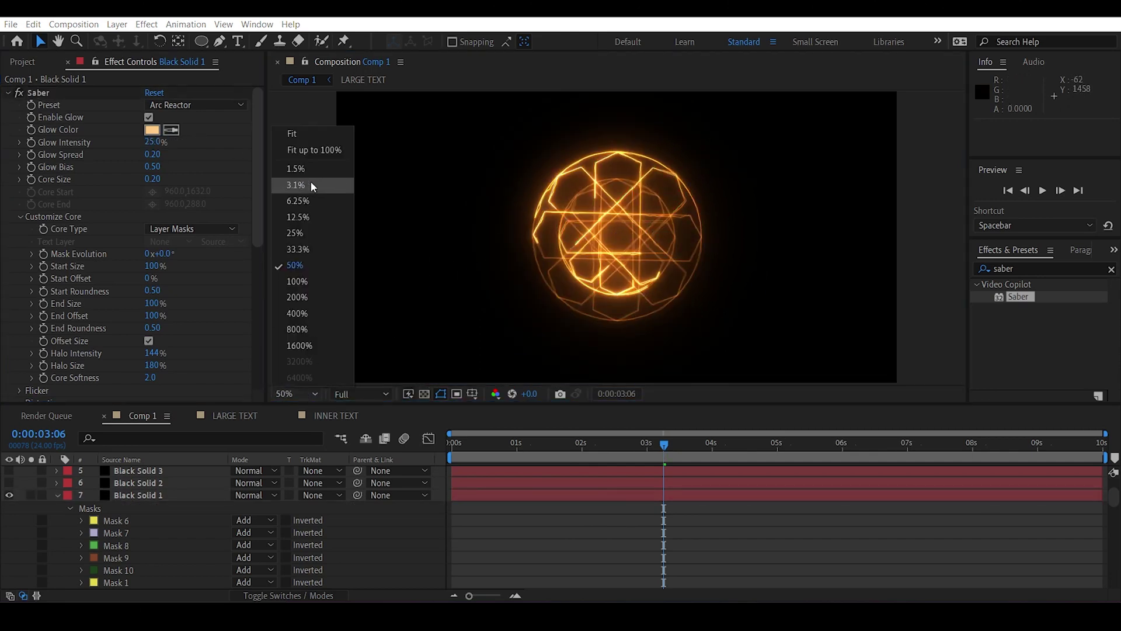
left_click(313, 135)
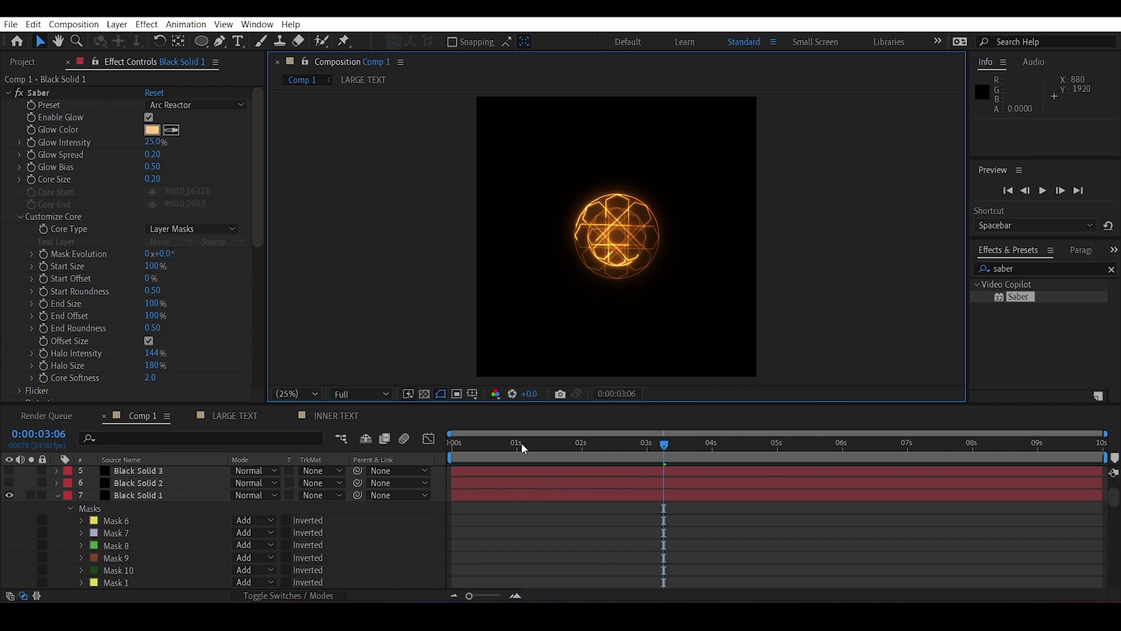
key("Home")
key("space")
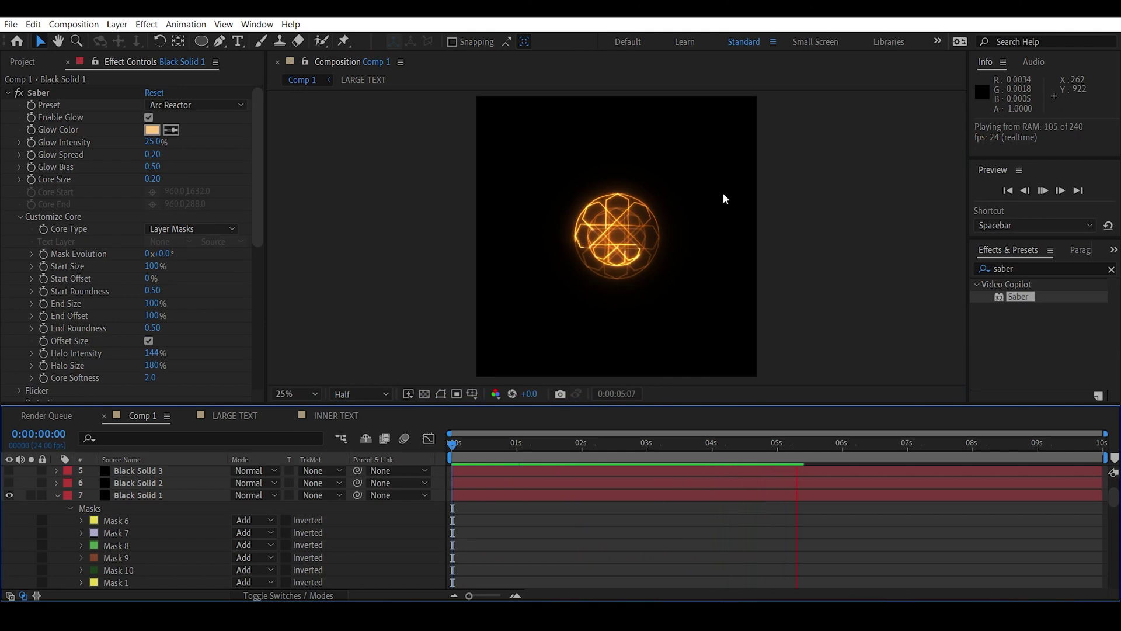
key("space")
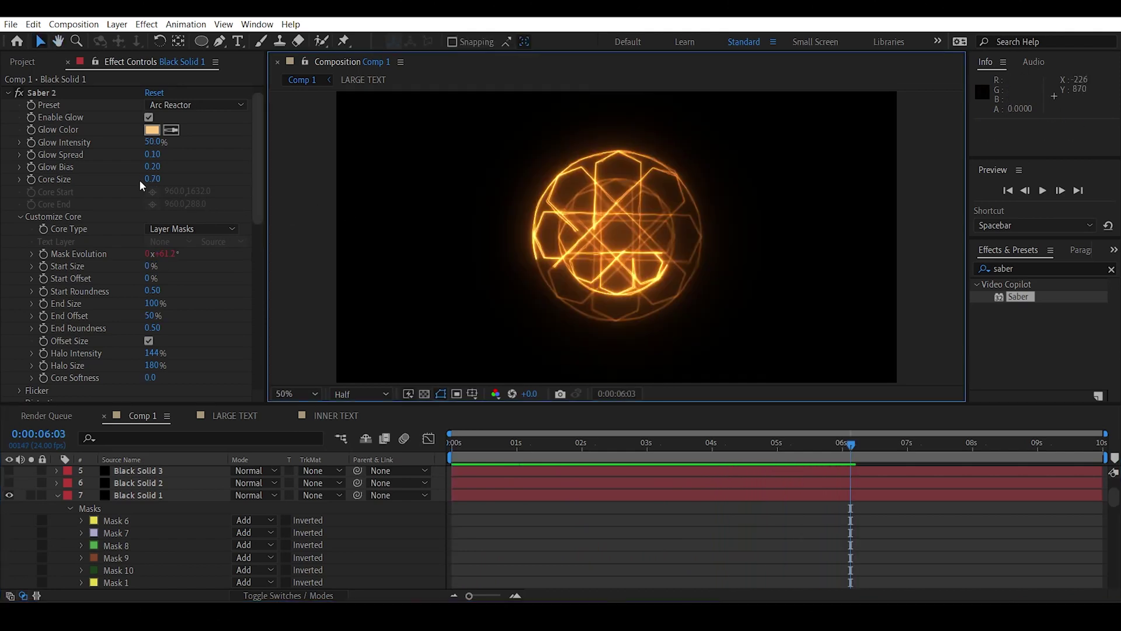
- Reduce the core size of Saber 2 to 0.50
left_click(151, 179)
type("0.5")
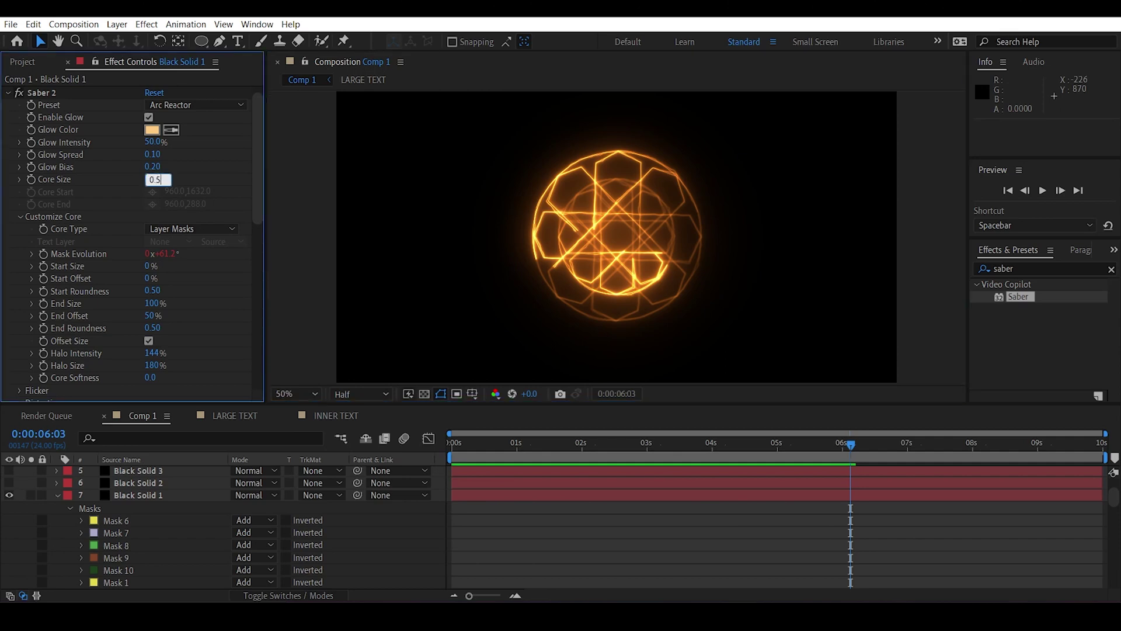
key("Return")
left_click(346, 279)
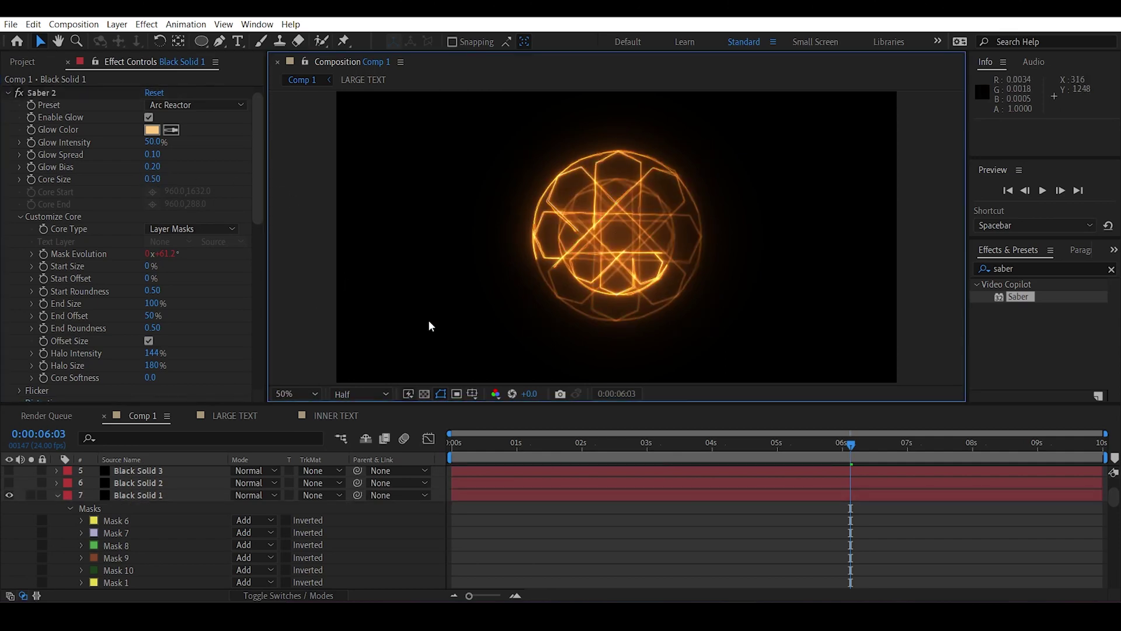
- Set the end offset of Saber 2 to 25% so its strokes cover a smaller part of the masks
scroll(25, 223, "down", 1)
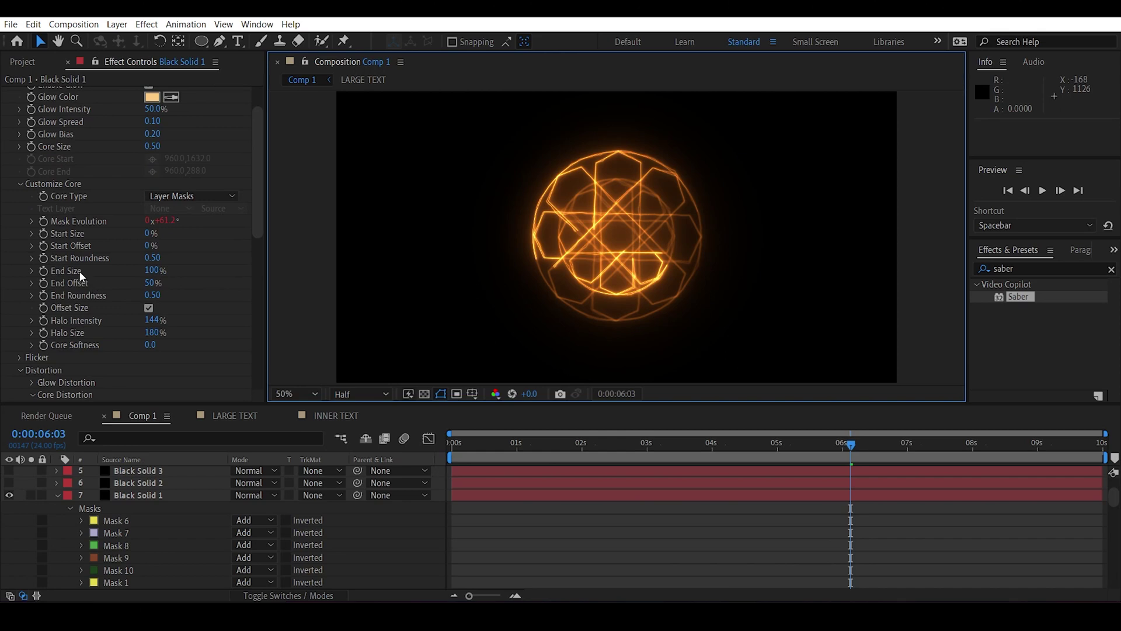
left_click_drag(151, 283, 138, 283)
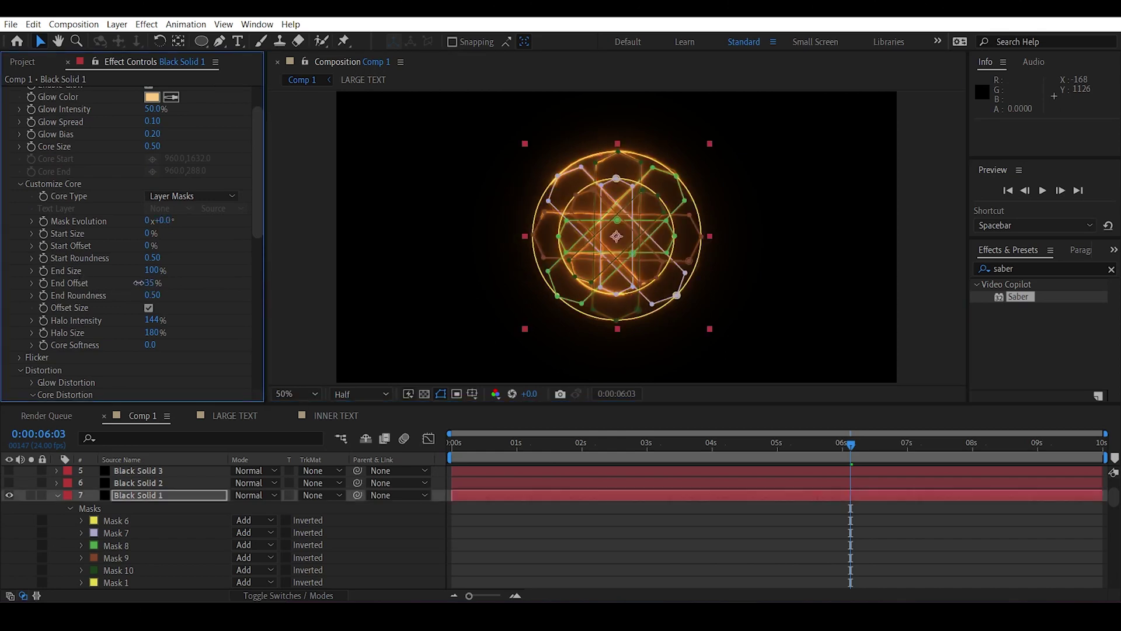
left_click(150, 283)
type("25")
key("Return")
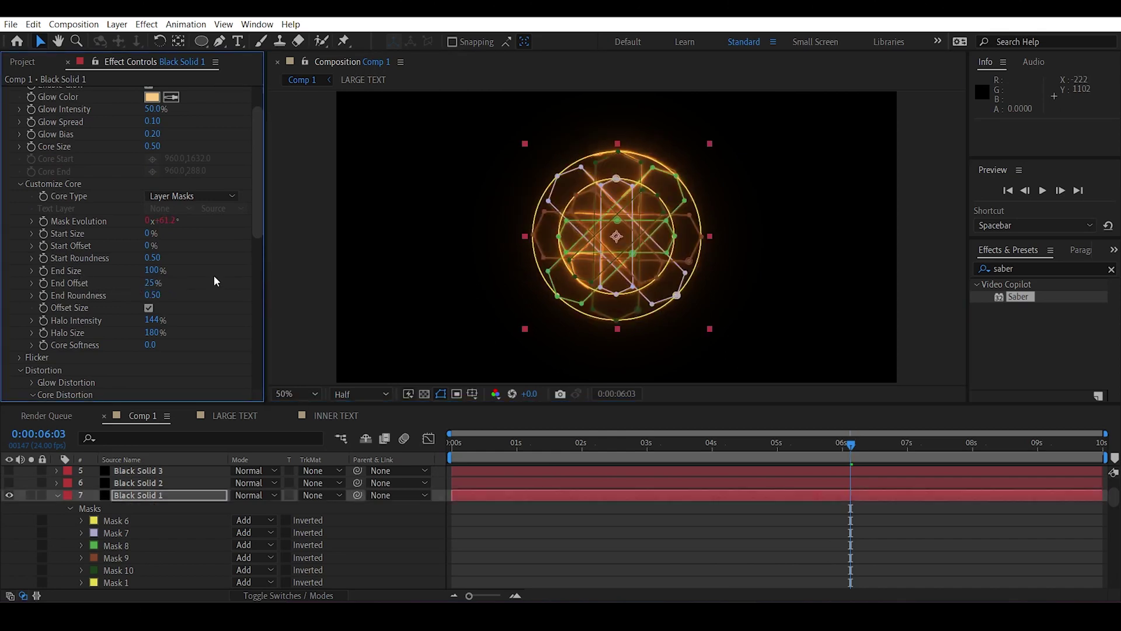
left_click(301, 289)
scroll(11, 252, "up", 1)
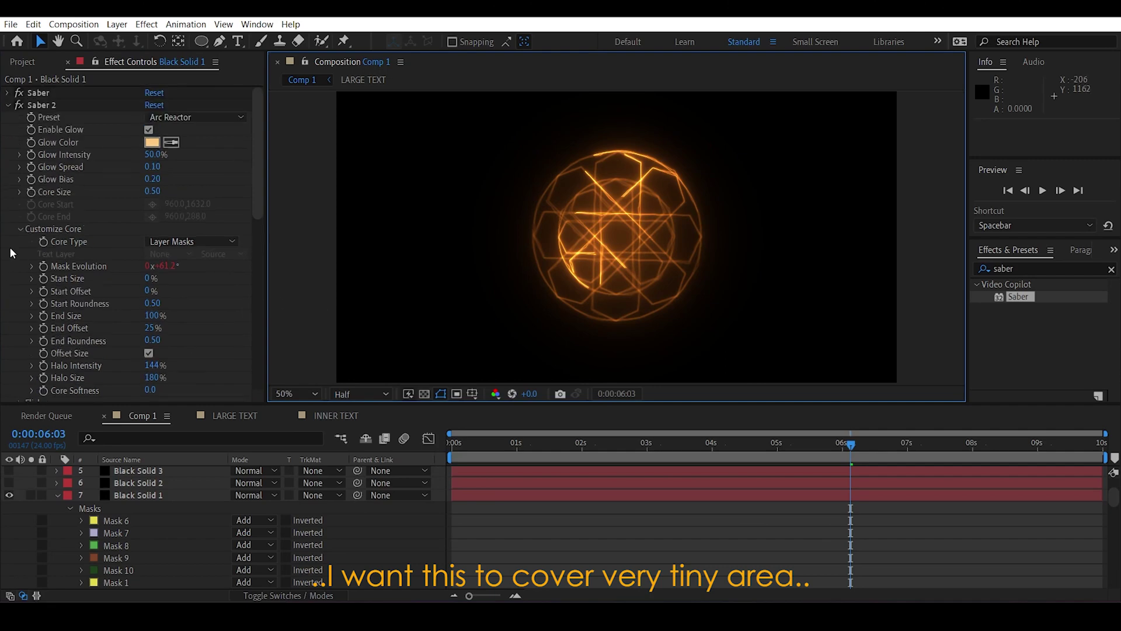
- Duplicate the Saber 2 effect on Black Solid 1
left_click(8, 105)
left_click(41, 106)
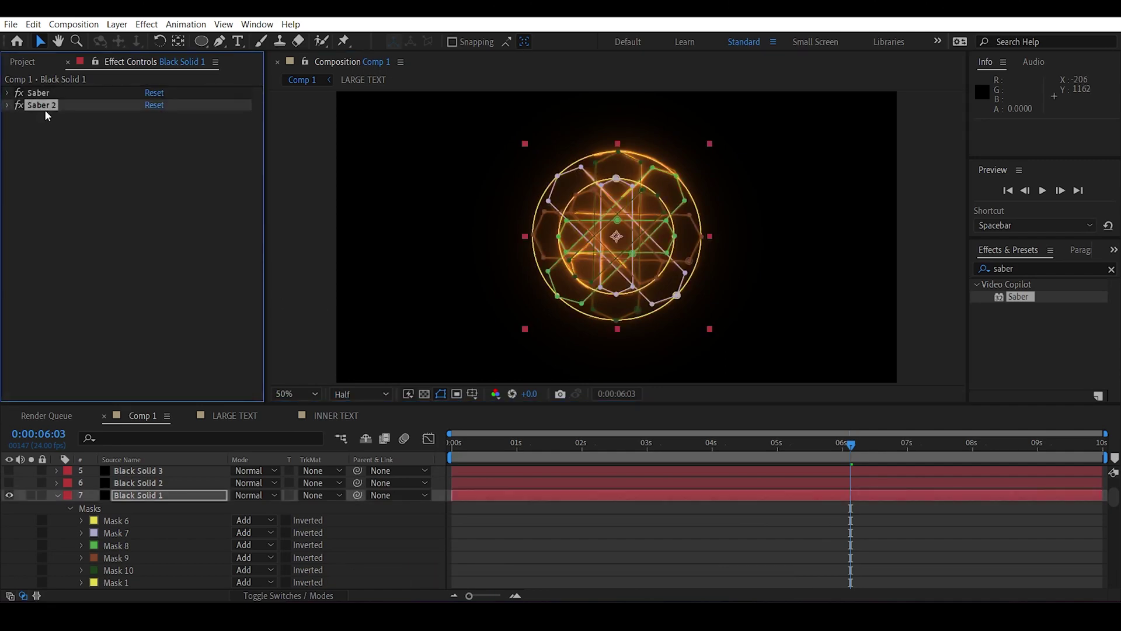
key("ctrl+d")
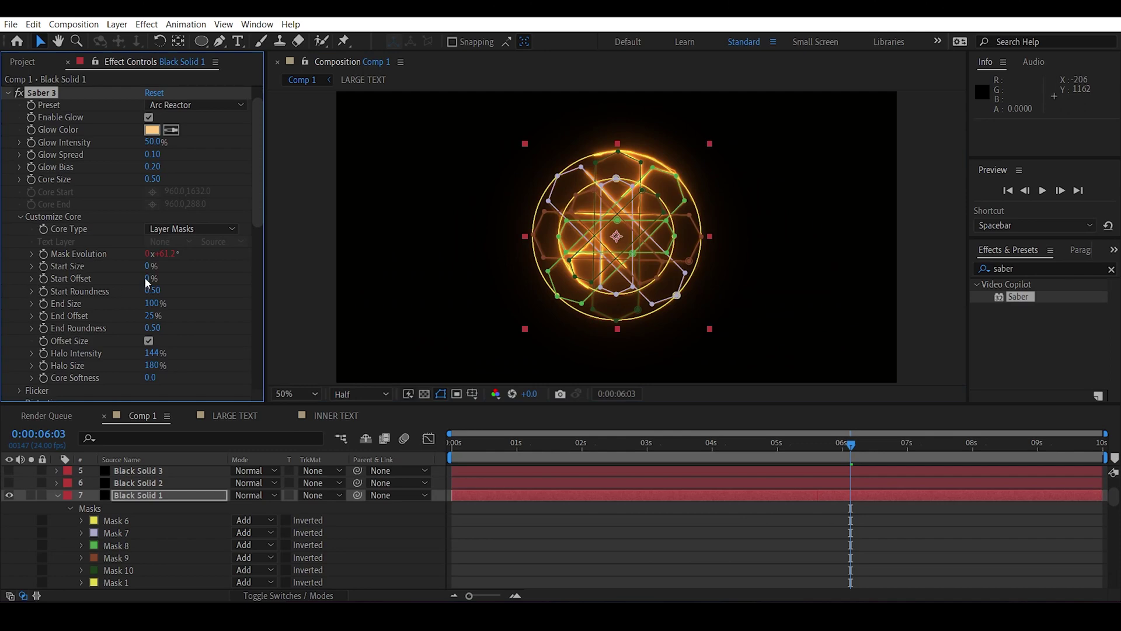
- Set the start offset of Saber 3 to 80% and its end offset to 100%
left_click_drag(150, 280, 197, 279)
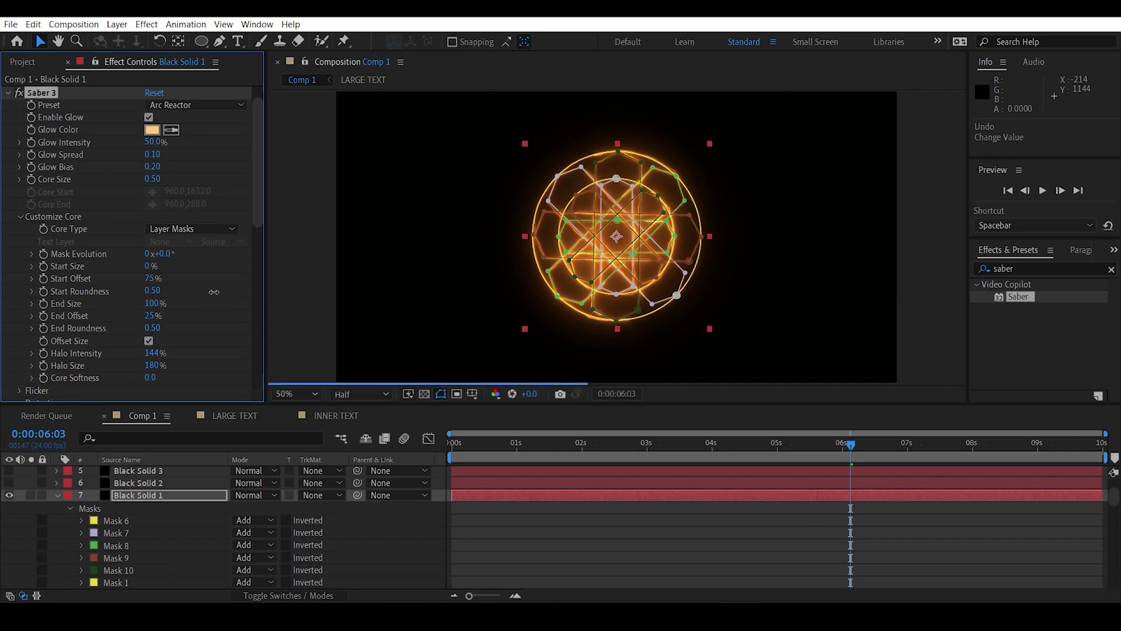
left_click(303, 282)
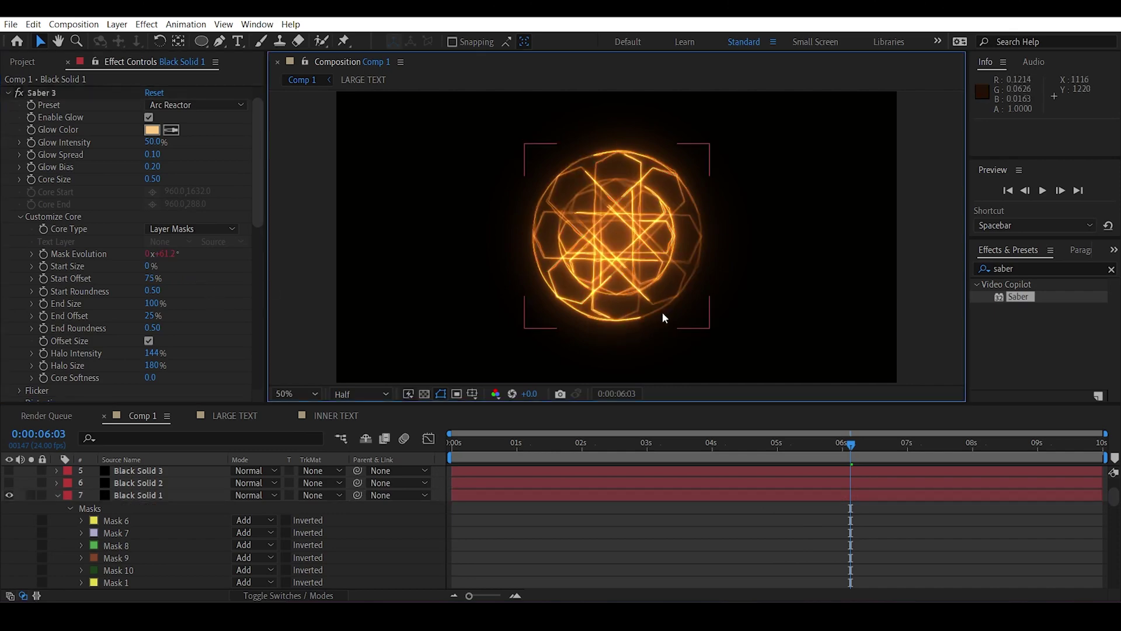
left_click_drag(150, 318, 282, 315)
left_click(299, 312)
- Preview the animation with all three Saber effects on Black Solid 1 at different magnifications
key("space")
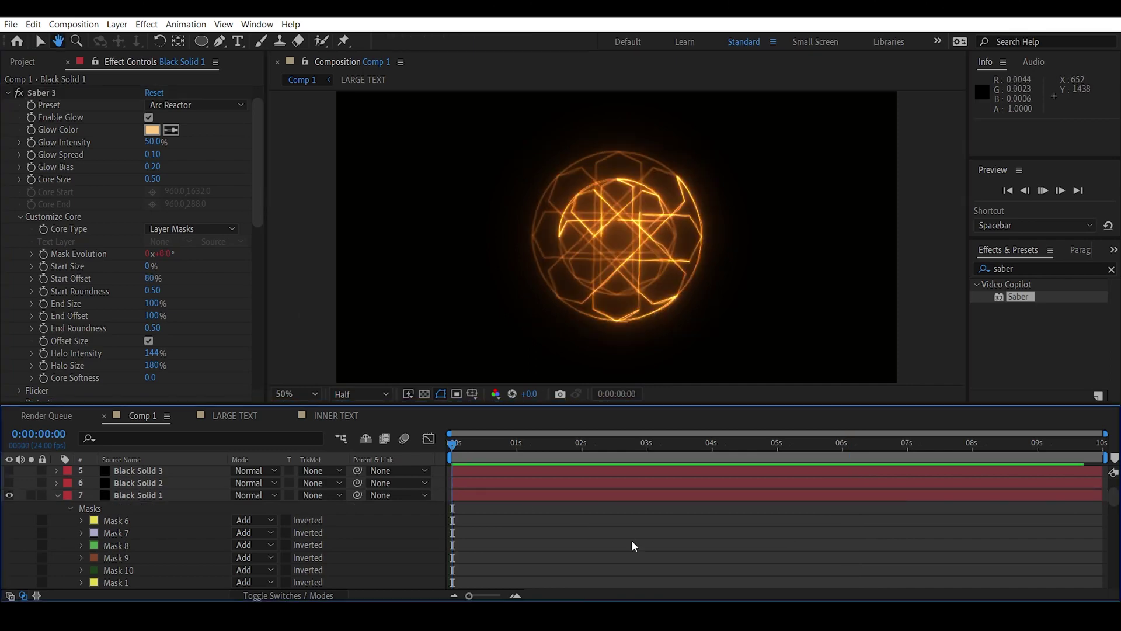
key("comma")
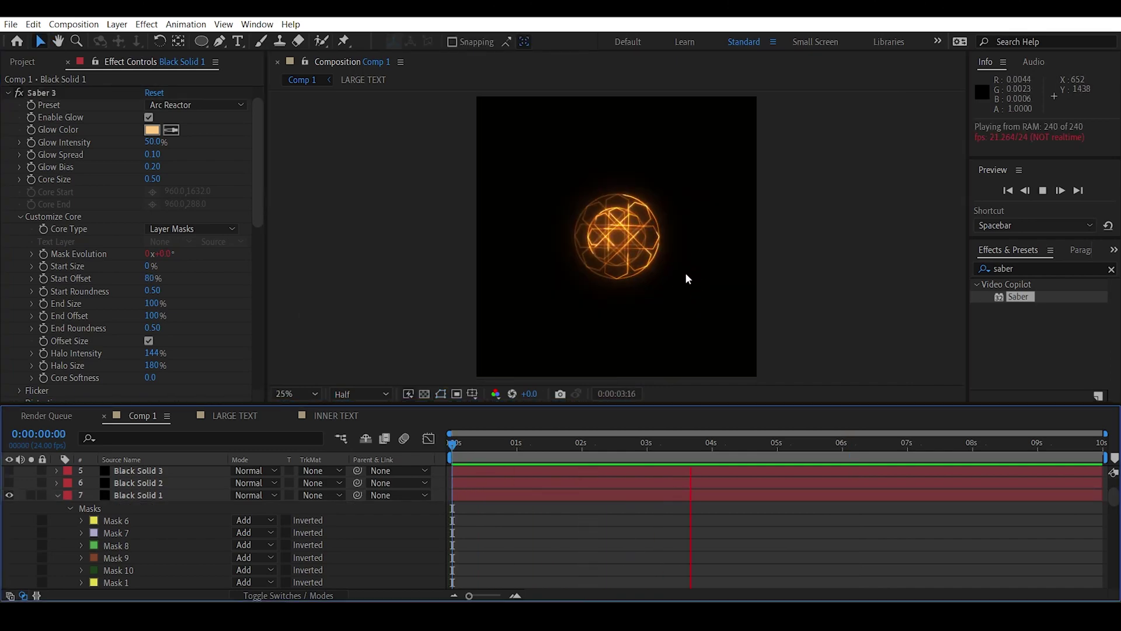
key("period")
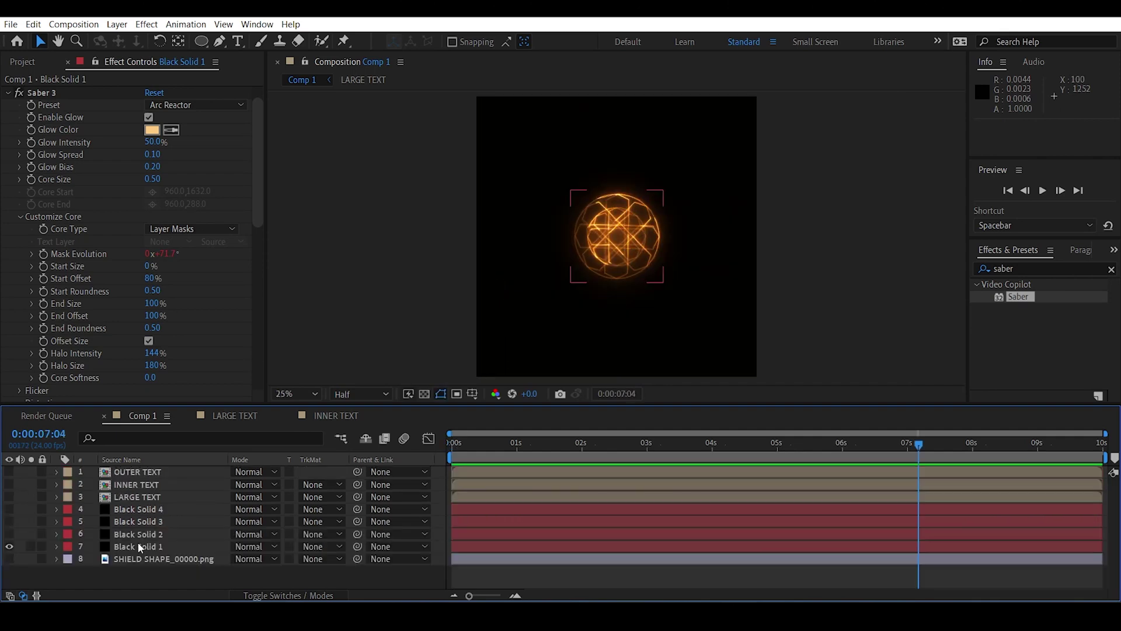
- Copy all three Saber effects from Black Solid 1
left_click(139, 546)
left_click(7, 93)
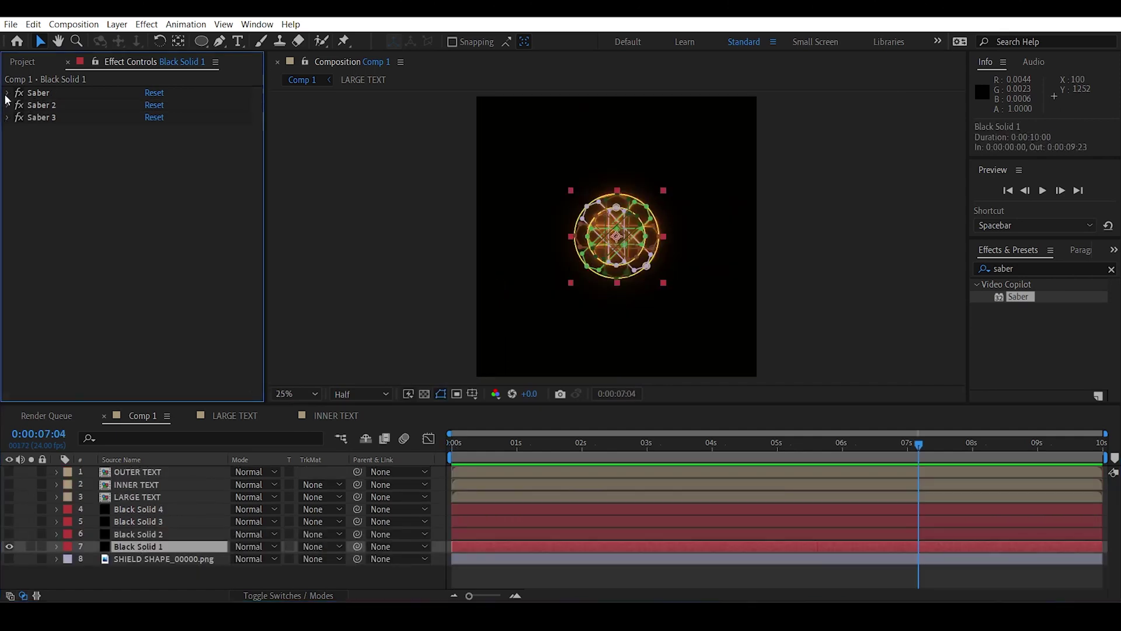
left_click(31, 97)
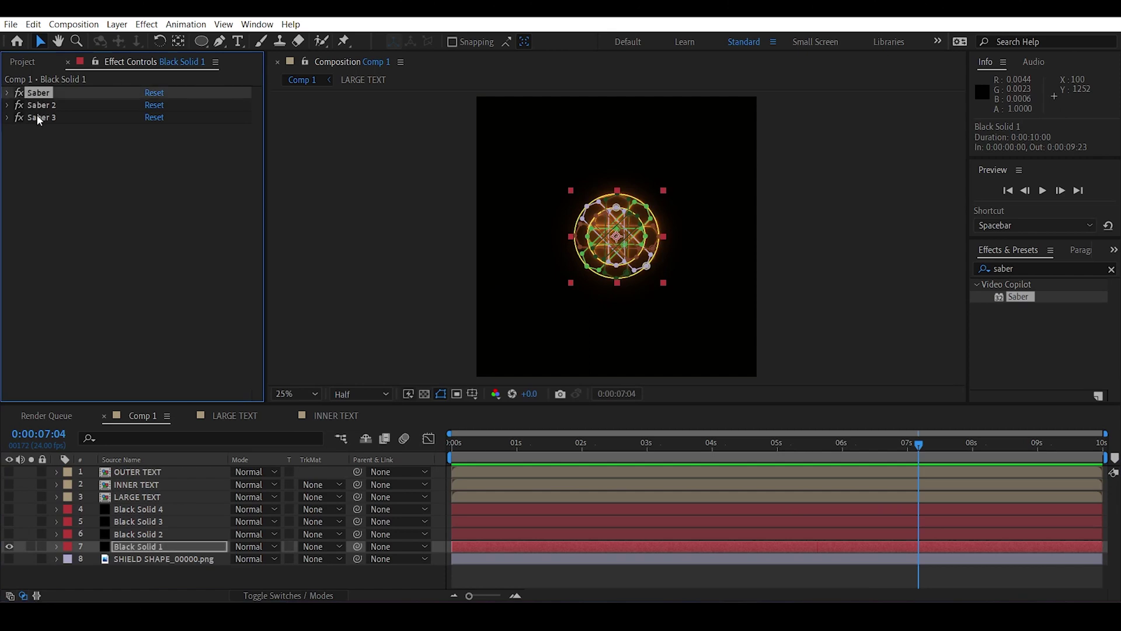
left_click(39, 119, "shift")
key("ctrl+c")
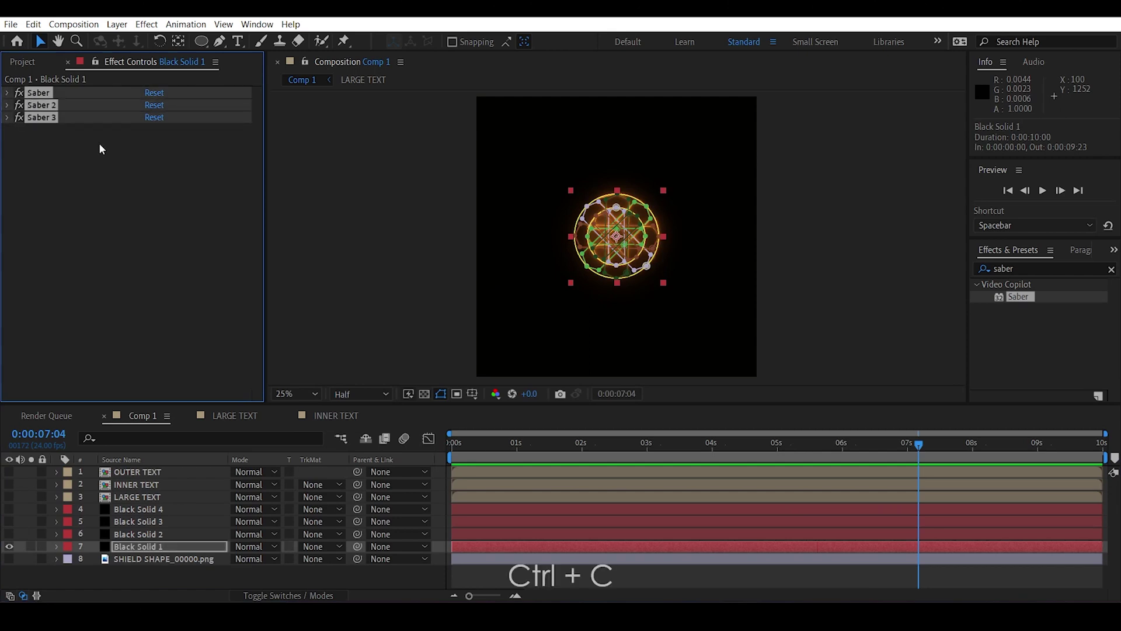
- Make Black Solid 2 visible and paste the three copied Saber effects onto it
left_click(152, 534)
left_click(8, 533)
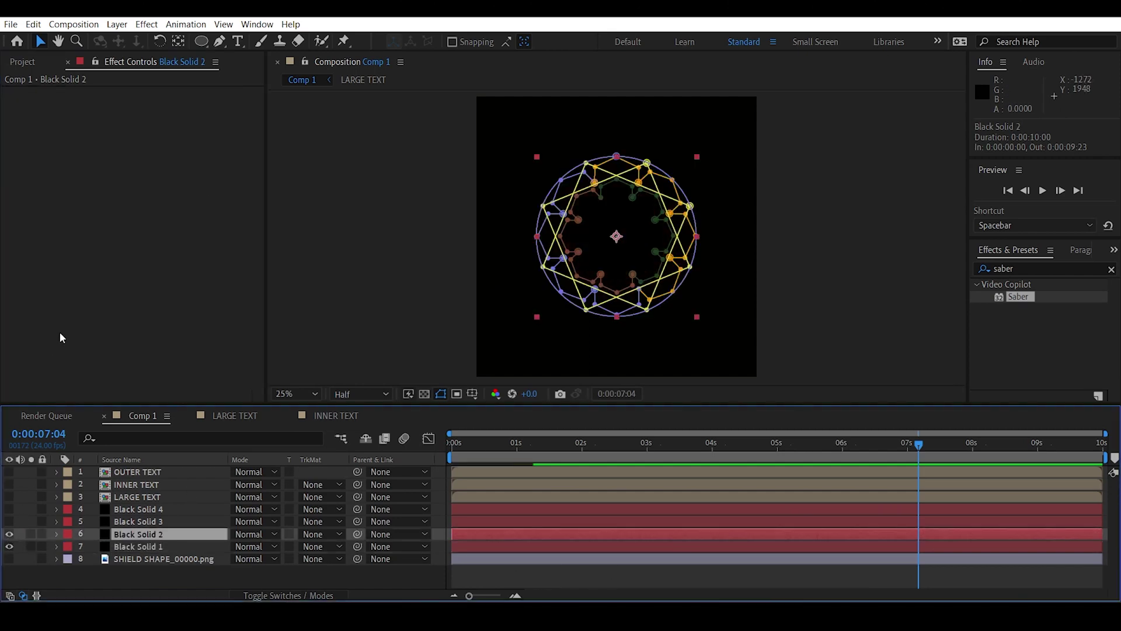
key("ctrl+v")
left_click(353, 281)
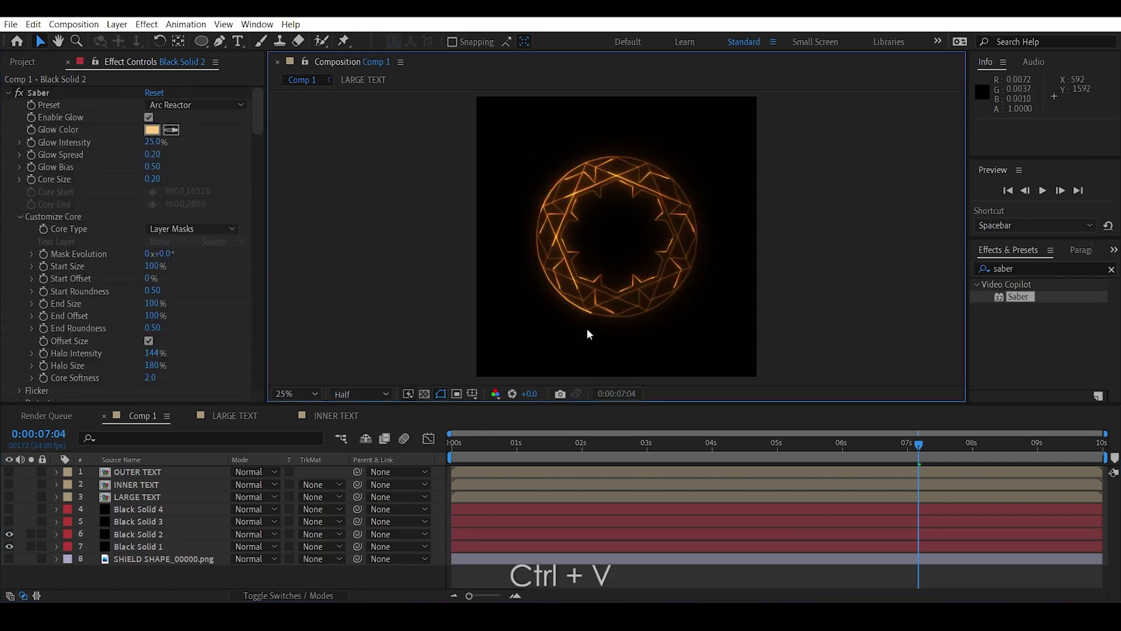
- Collapse the Saber effects on Black Solid 2 and copy all three of them
left_click(8, 92)
left_click(6, 105)
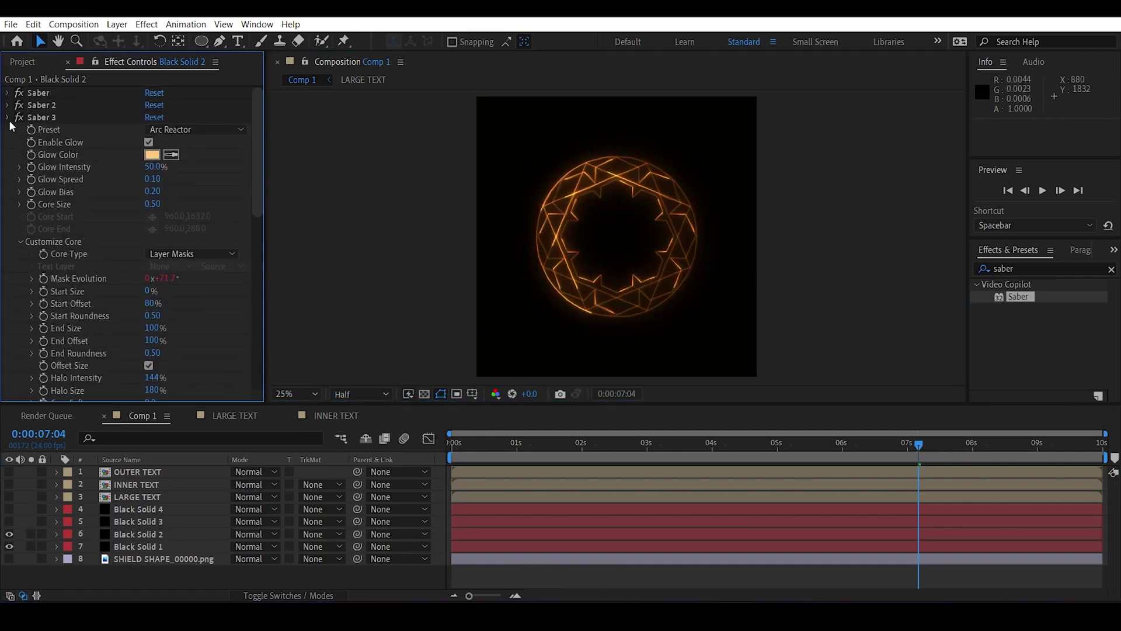
left_click(7, 117)
left_click(38, 92)
left_click(39, 117, "shift")
key("ctrl+c")
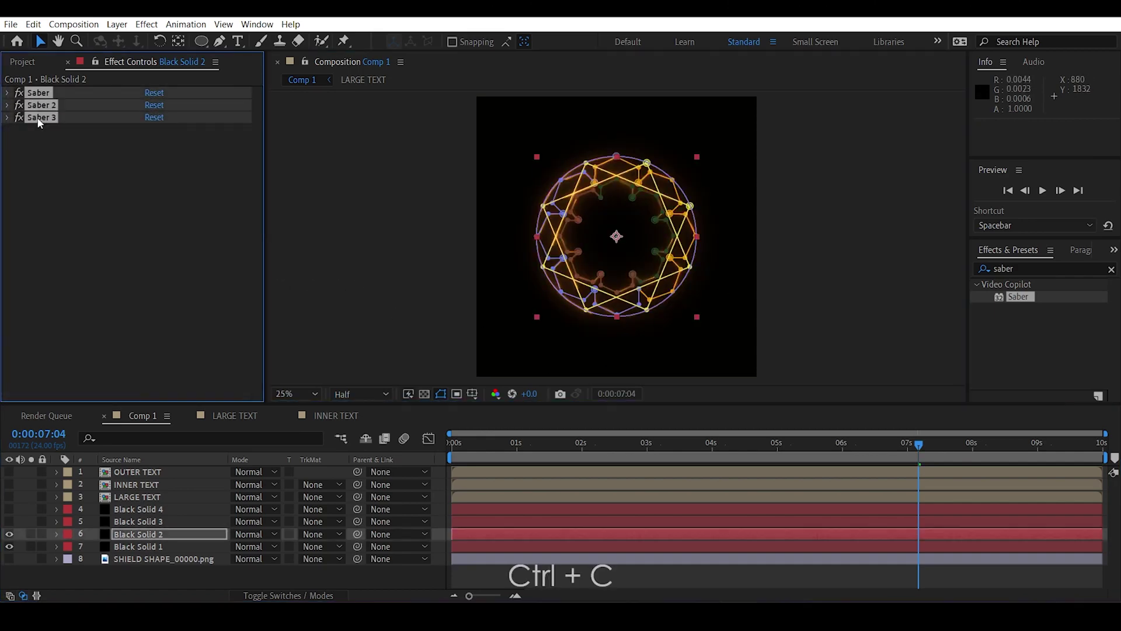
- Make Black Solid 3 visible and paste the three copied Saber effects onto it
left_click(146, 522)
left_click(9, 522)
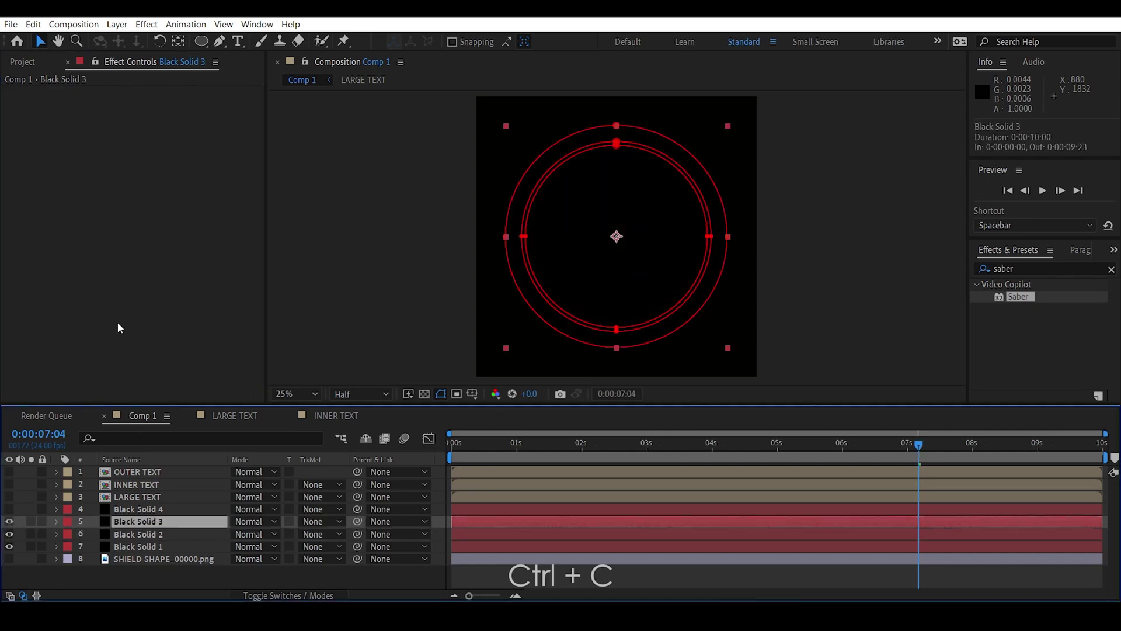
left_click(118, 321)
key("ctrl+v")
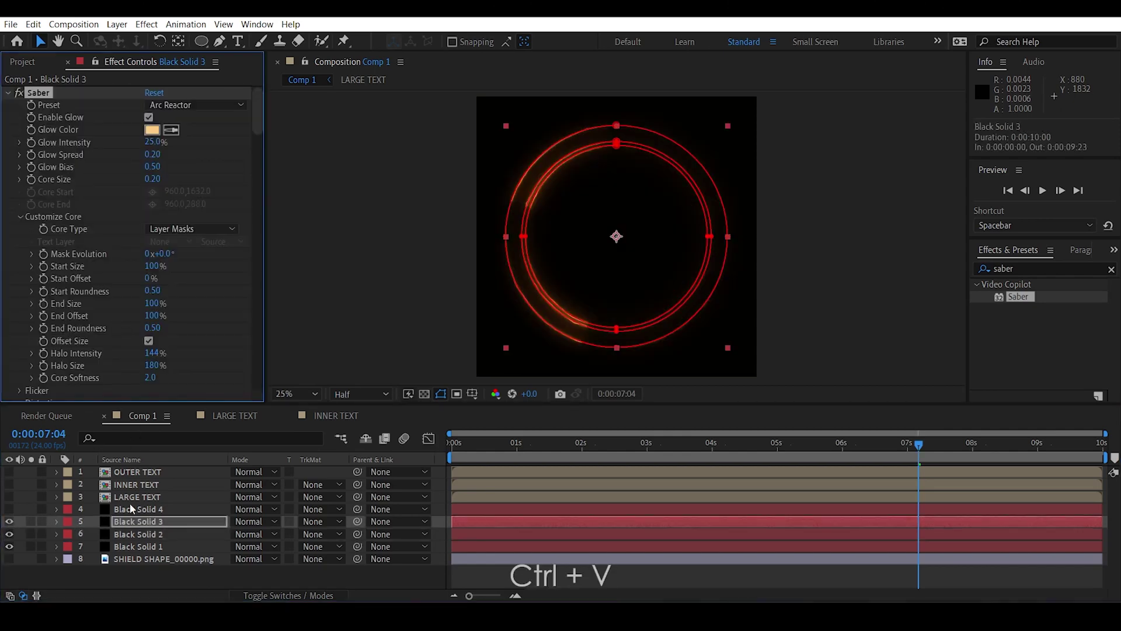
- Make Black Solid 4 visible and paste the three copied Saber effects onto it
left_click(86, 511)
left_click(8, 509)
left_click(100, 325)
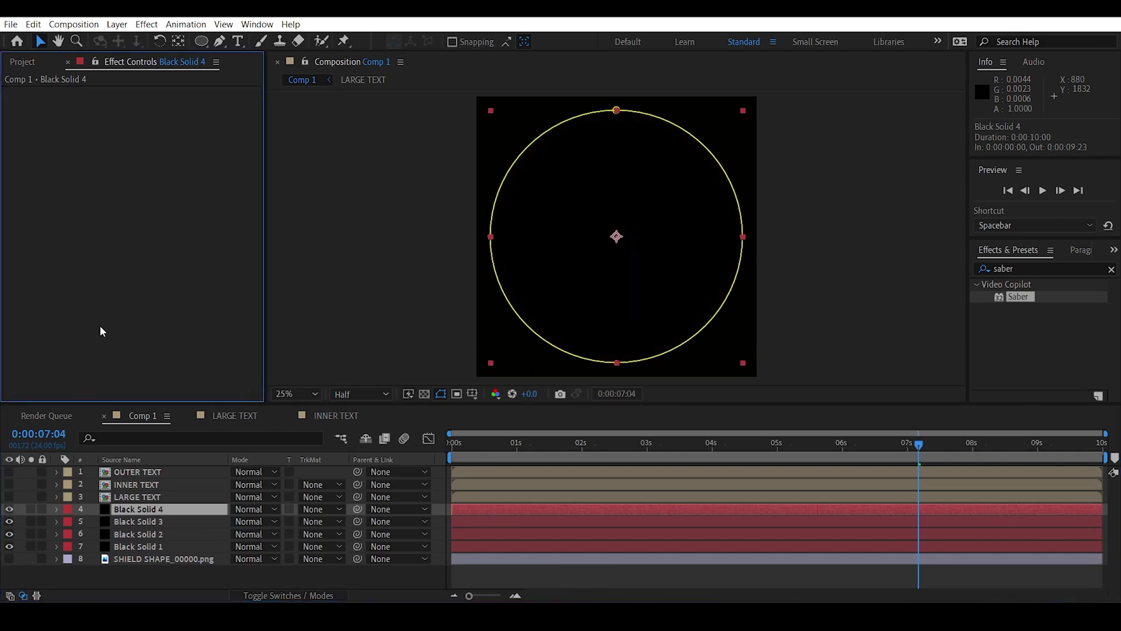
key("ctrl+v")
left_click(363, 293)
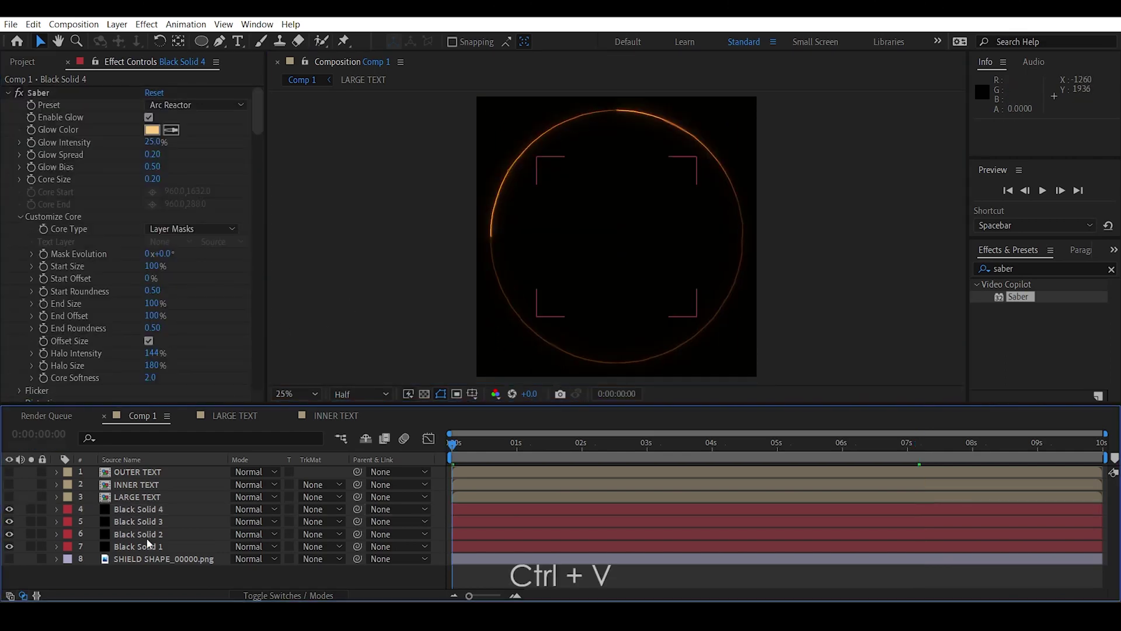
- Set the blending mode of Black Solid 2, Black Solid 3 and Black Solid 4 to Screen and preview the animation
left_click(172, 536)
left_click(243, 536)
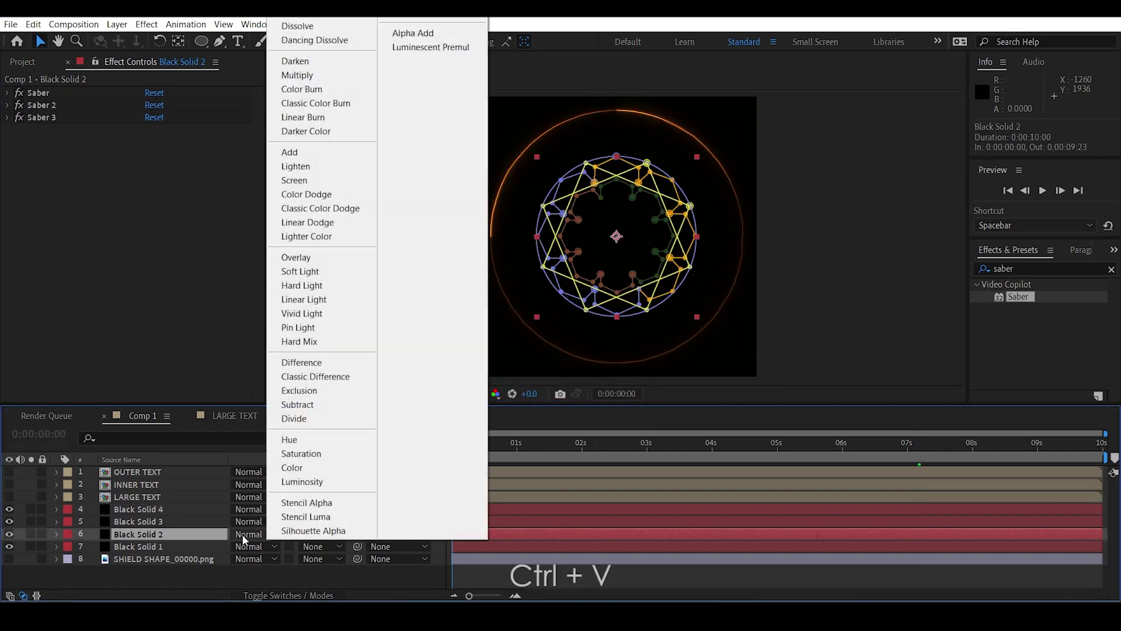
left_click(295, 180)
left_click(164, 521)
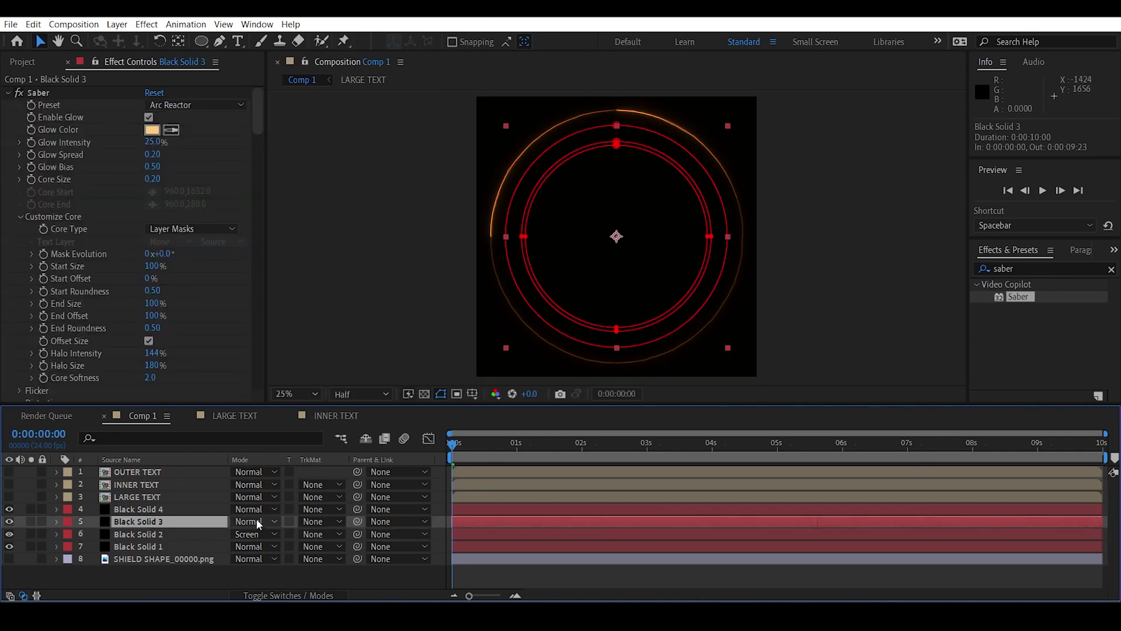
left_click(256, 520)
left_click(316, 244)
left_click(205, 511)
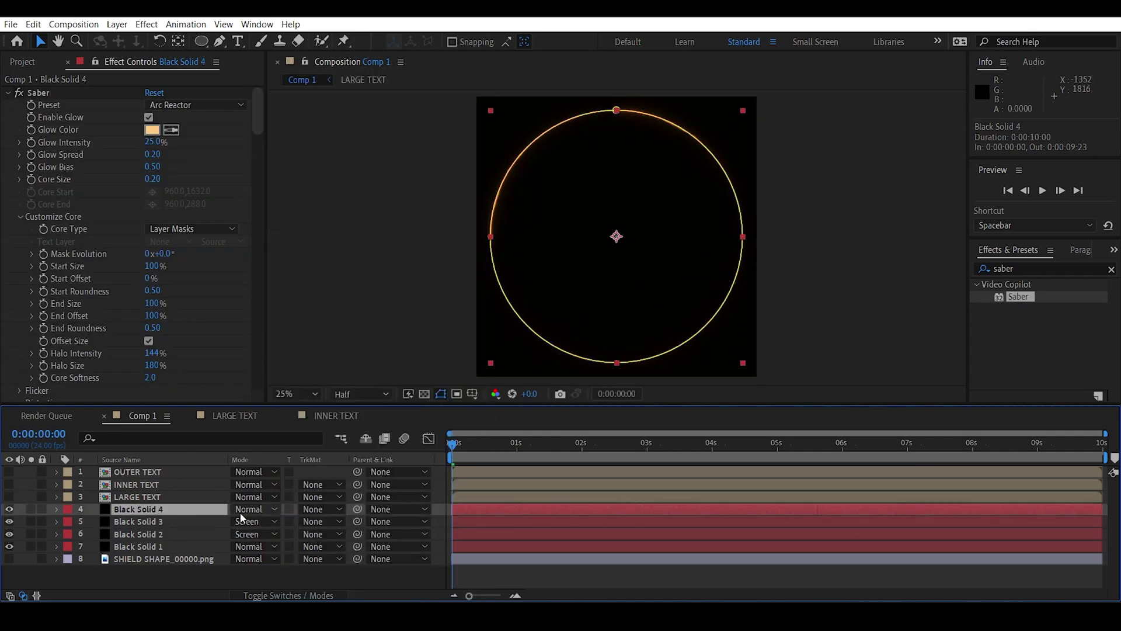
left_click(243, 510)
left_click(301, 243)
left_click(358, 297)
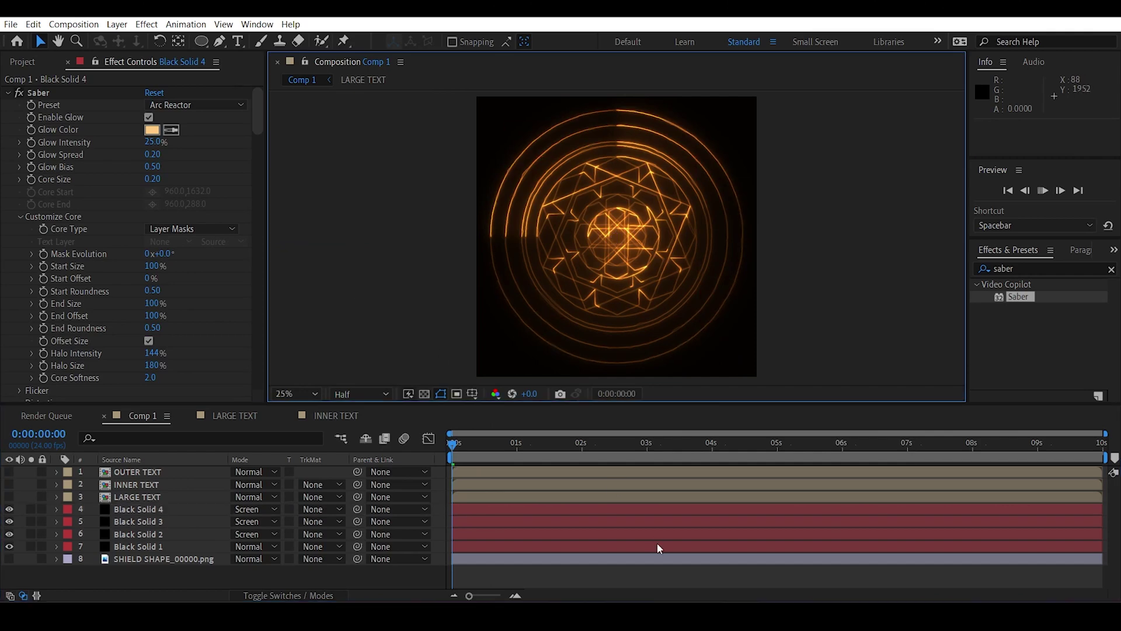
key("space")
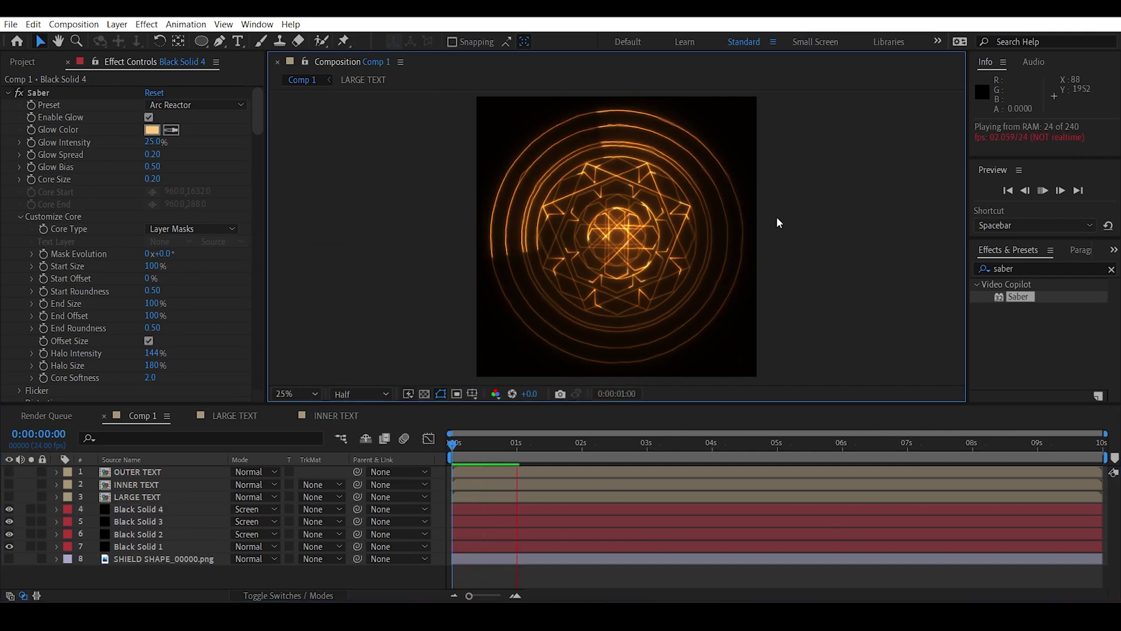
key("space")
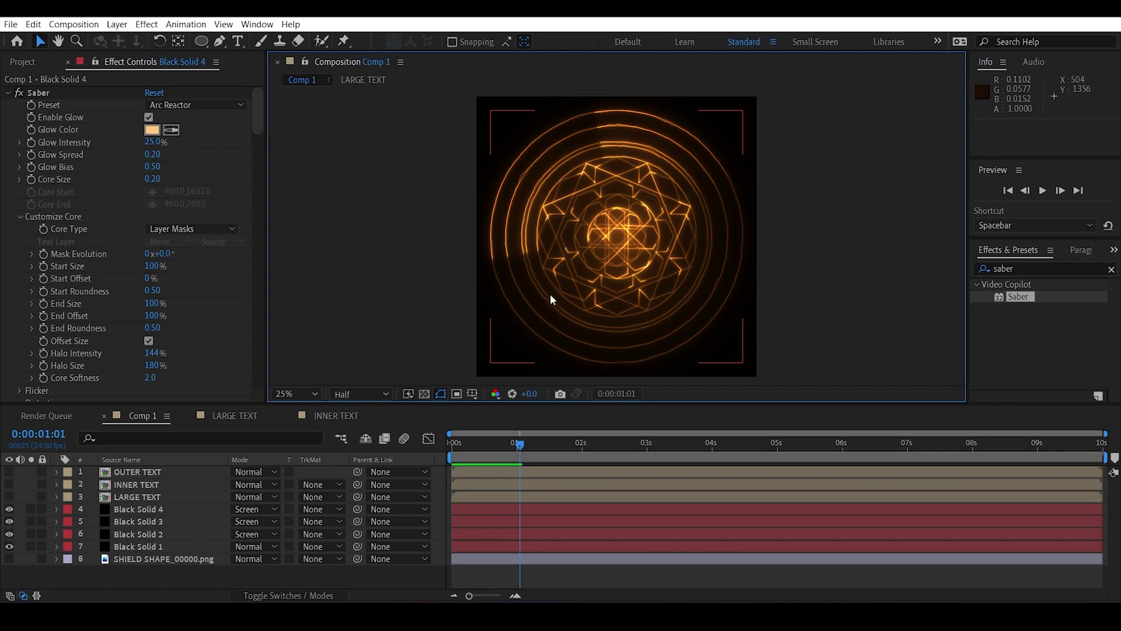
- Solo Black Solid 3, hide the mask outlines, and set its Saber 3 Start Offset to 54% and End Offset to 69%
left_click(162, 521)
left_click(31, 521)
left_click(365, 279)
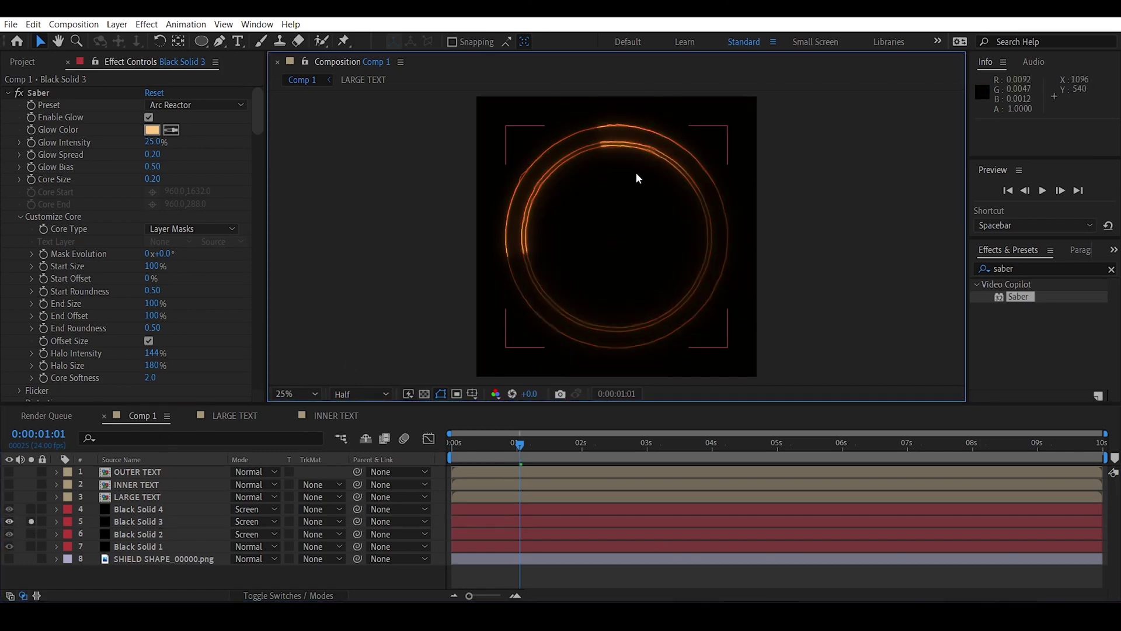
left_click(8, 93)
left_click(8, 105)
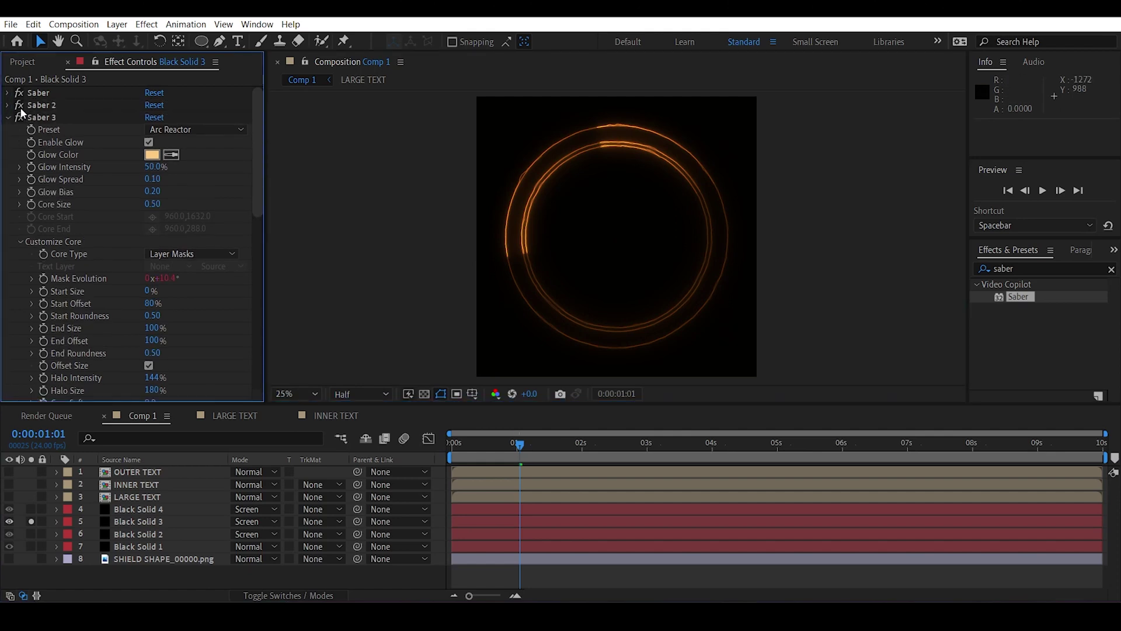
left_click(41, 119)
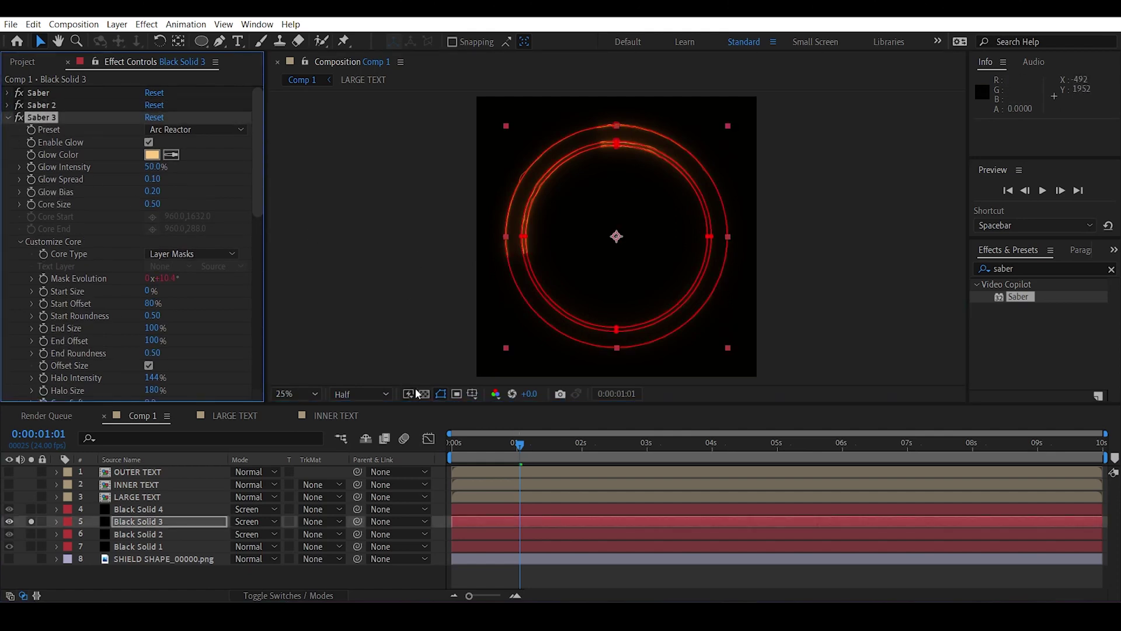
left_click(440, 394)
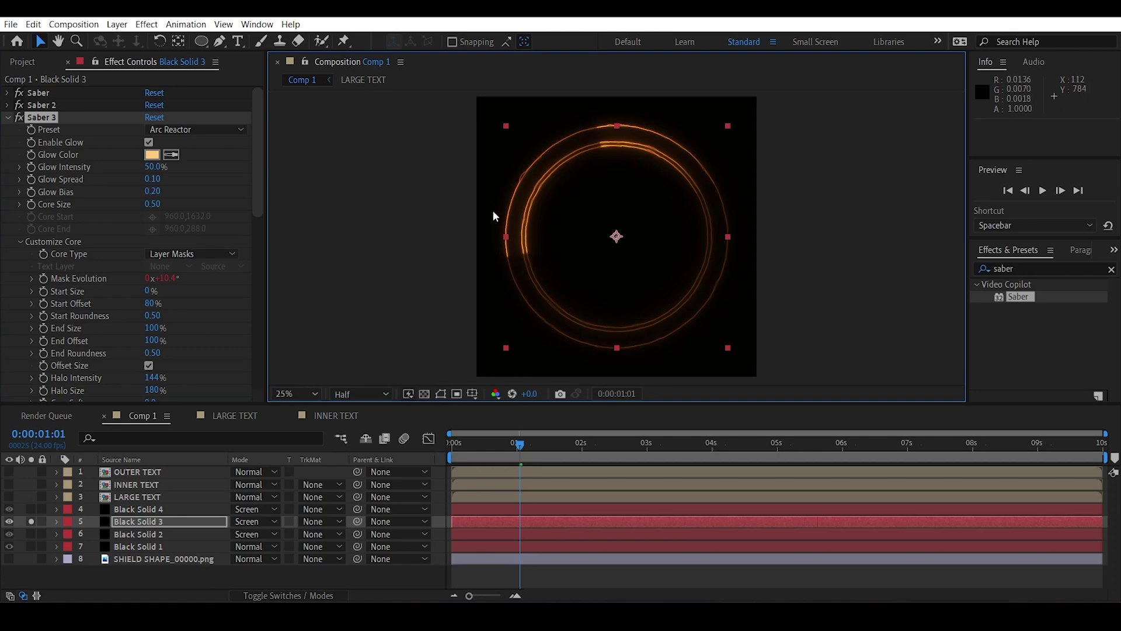
left_click_drag(149, 302, 133, 344)
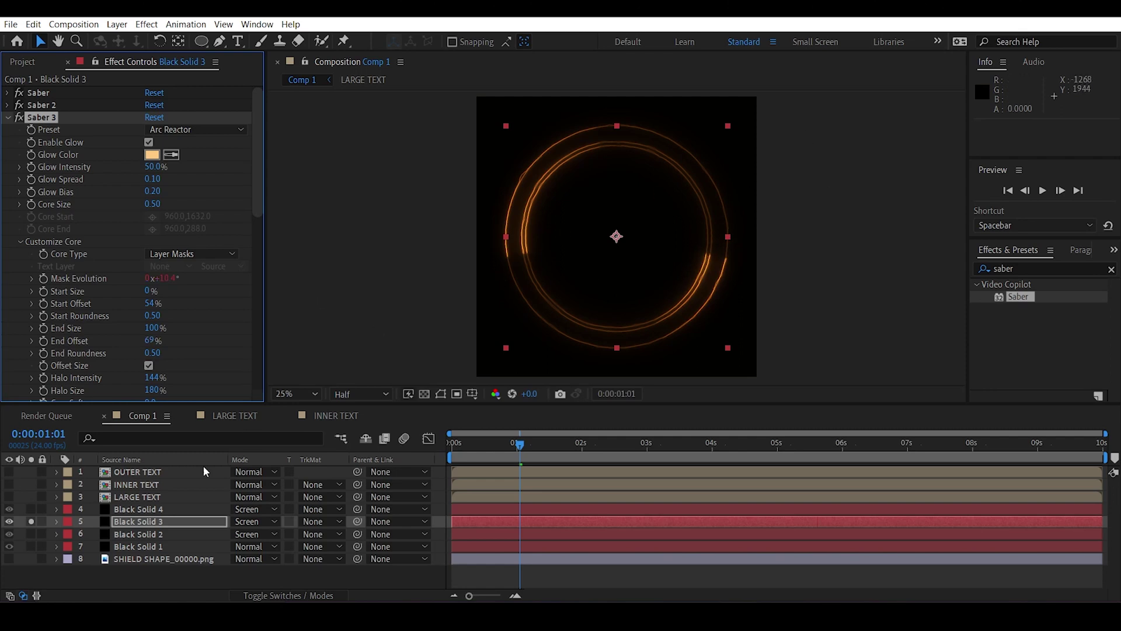
- Show the mask outlines and rotate the innermost circular mask on Black Solid 3 by 90° clockwise
left_click(181, 521)
left_click(441, 394)
double_click(618, 146)
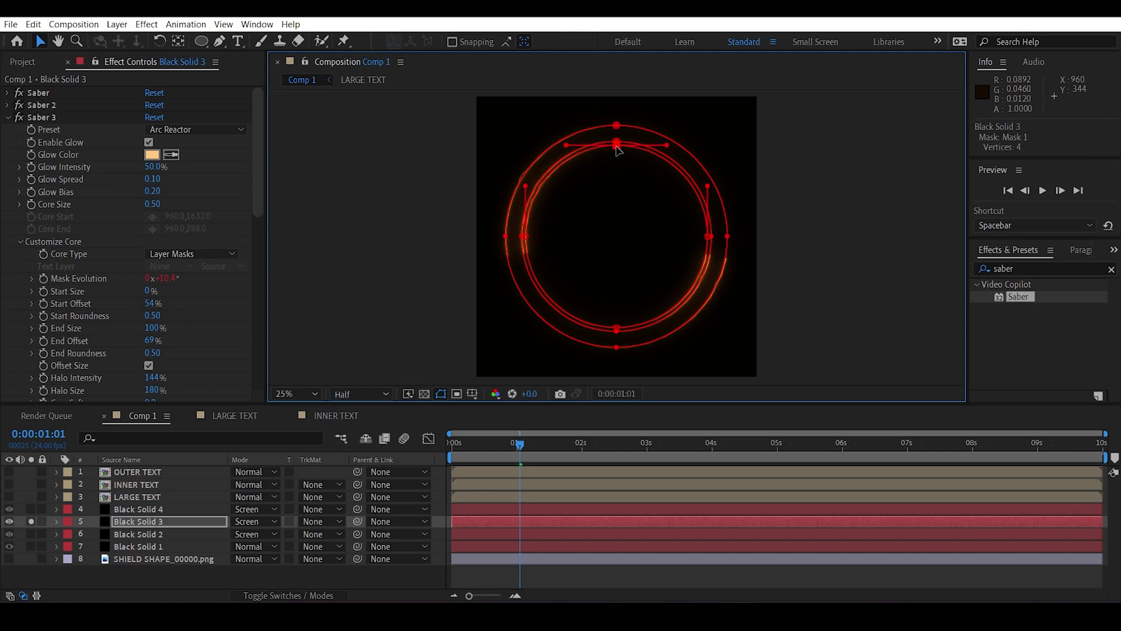
left_click_drag(719, 144, 742, 201)
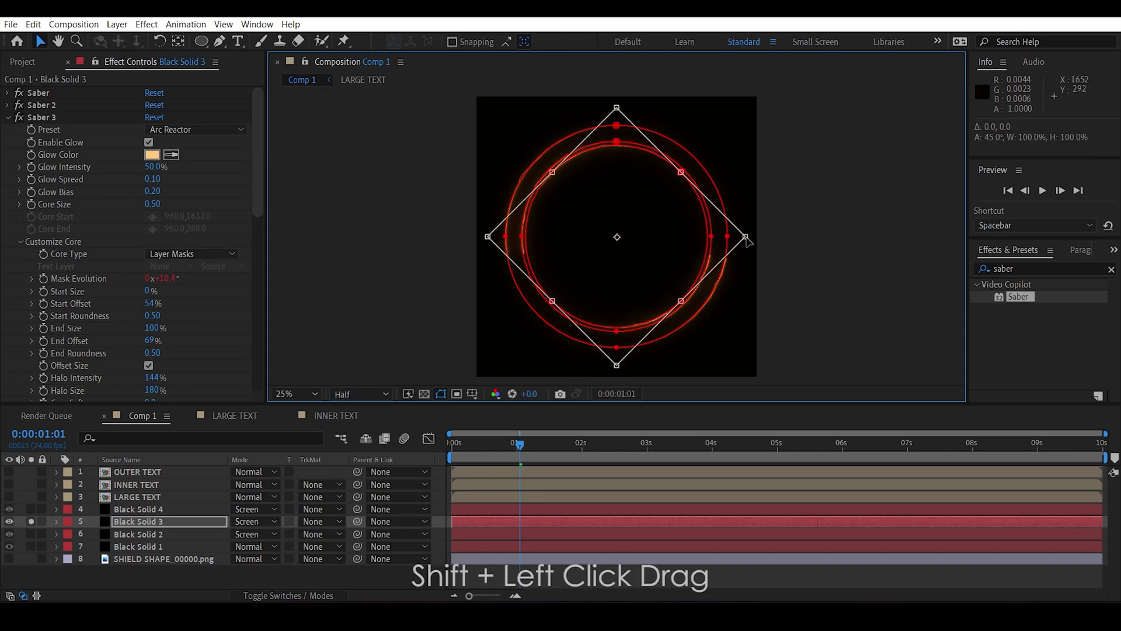
left_click_drag(747, 272, 738, 318)
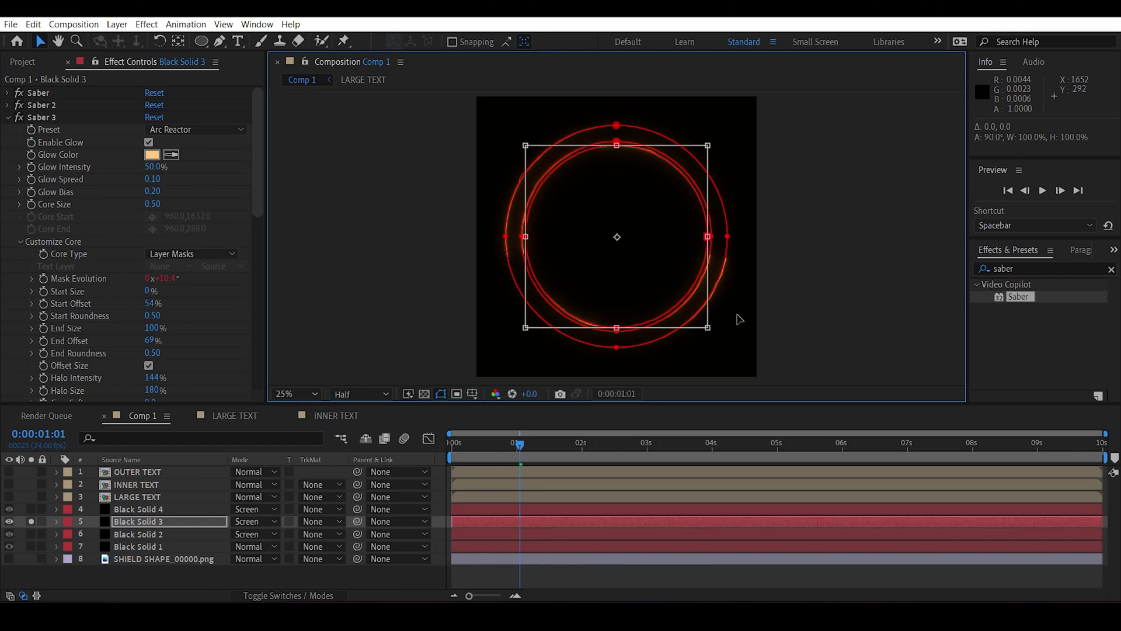
key("Return")
- Rotate the outermost circular mask on Black Solid 3 counterclockwise and preview the ring animation
double_click(618, 125)
left_click_drag(740, 122, 672, 82)
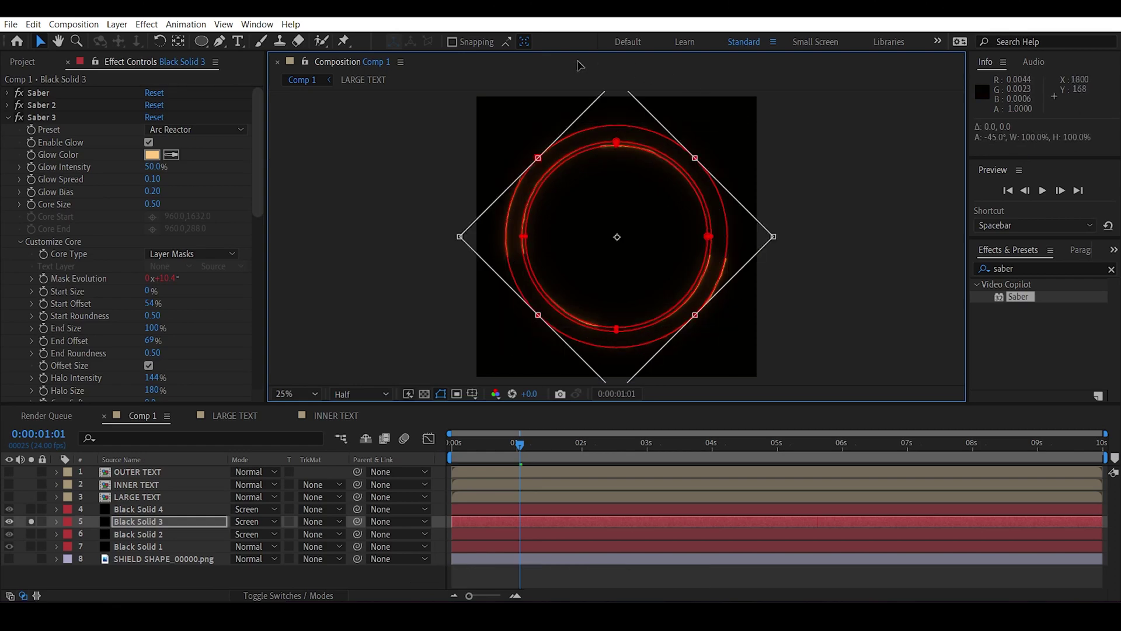
key("Return")
left_click(832, 180)
key("space")
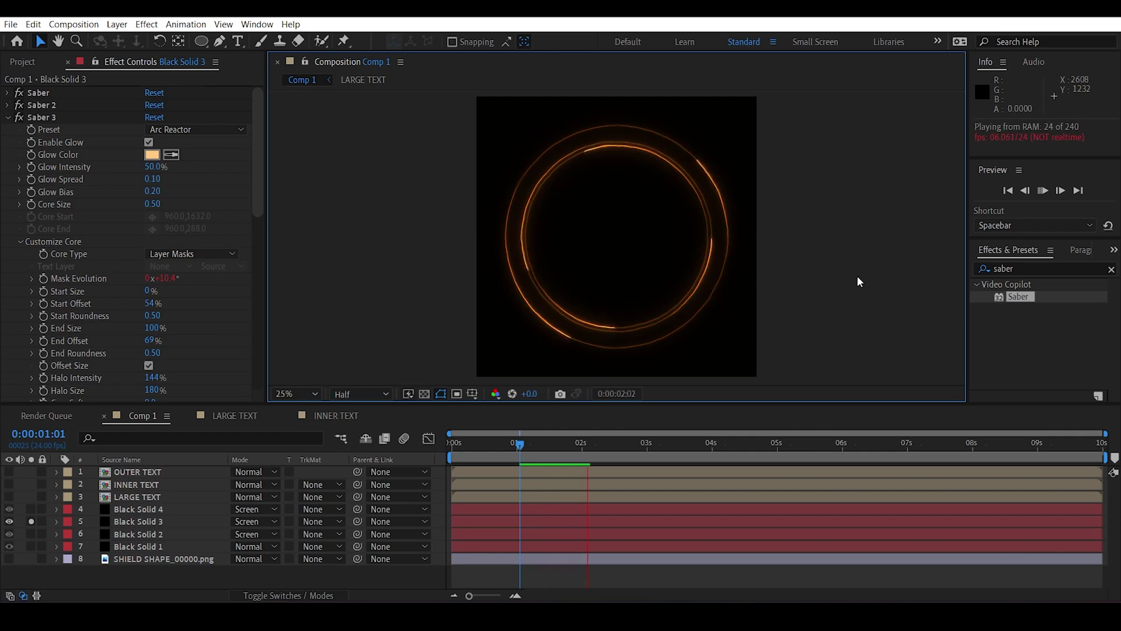
key("space")
- Solo Black Solid 4 instead of Black Solid 3, set its Saber 3 Start Offset to 72% and End Offset to 57%, and unsolo it
left_click(31, 521)
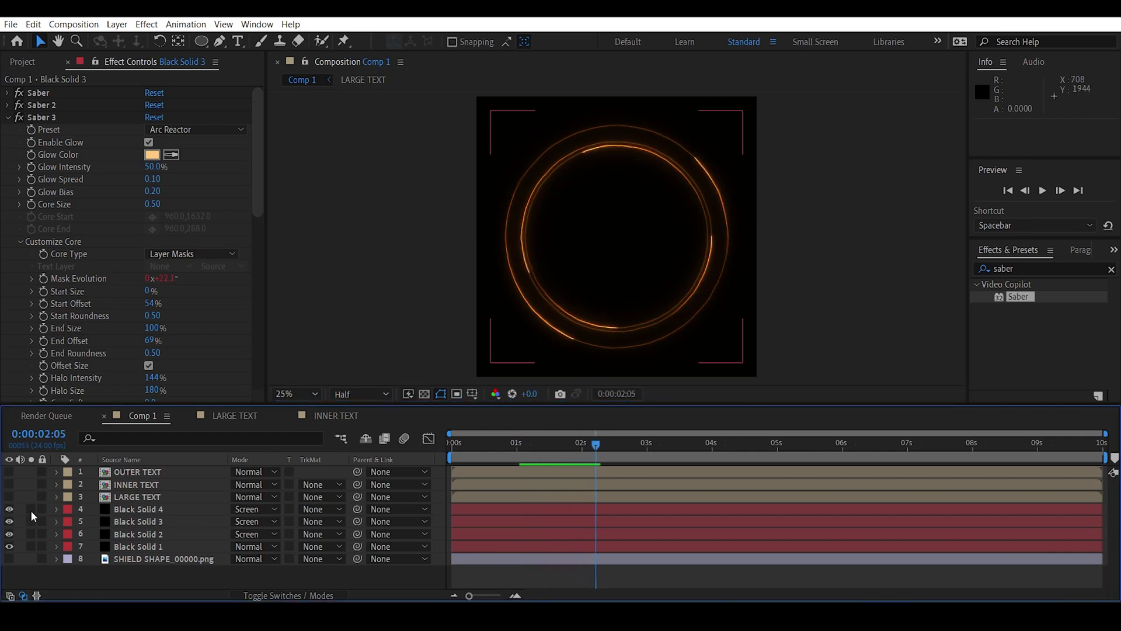
left_click(31, 509)
left_click(167, 506)
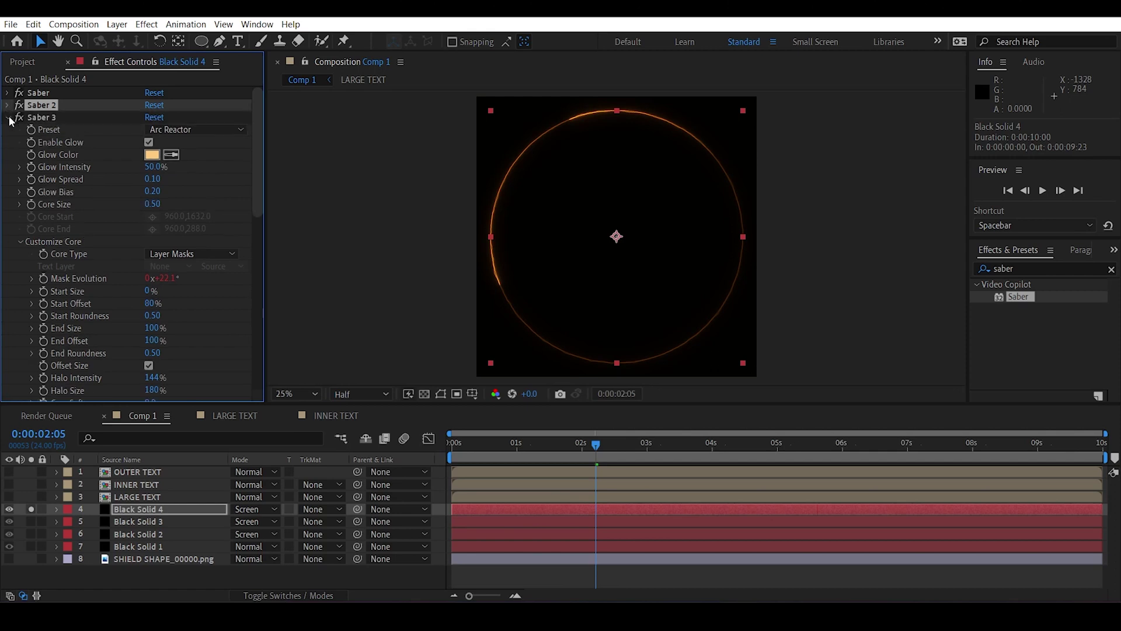
left_click(41, 117)
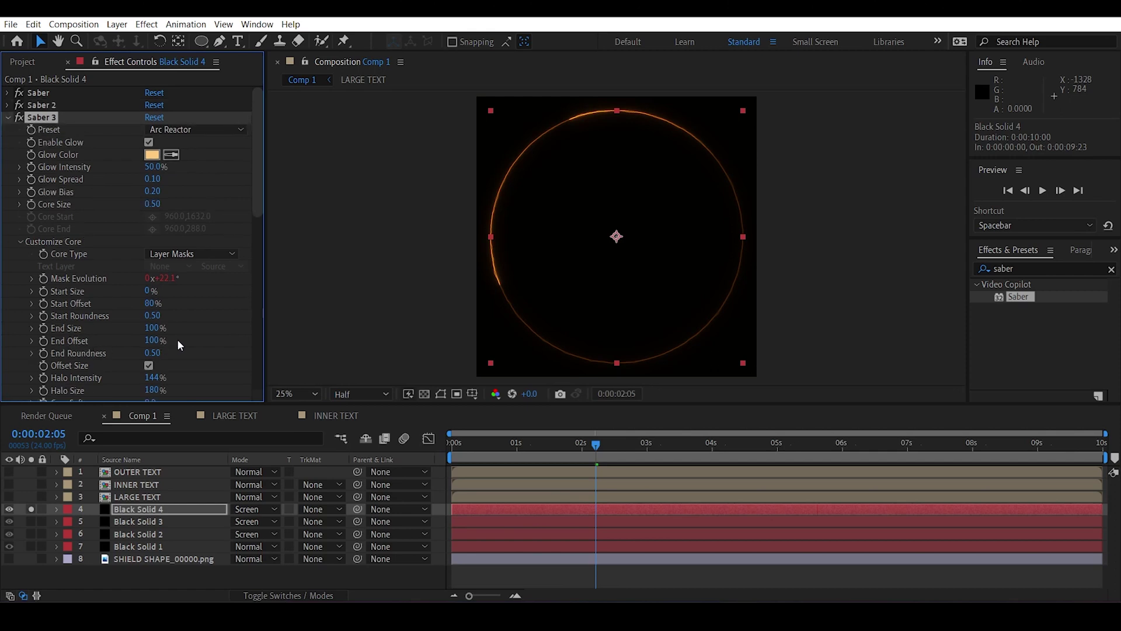
left_click_drag(152, 341, 162, 343)
left_click_drag(150, 304, 146, 309)
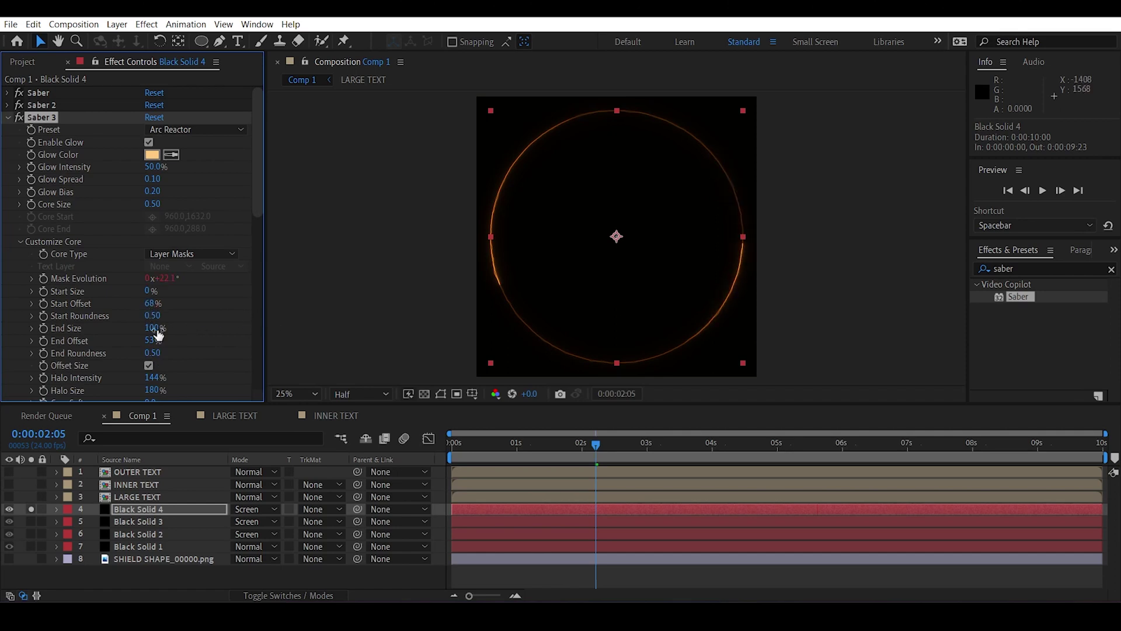
left_click_drag(150, 303, 156, 304)
left_click_drag(156, 342, 155, 339)
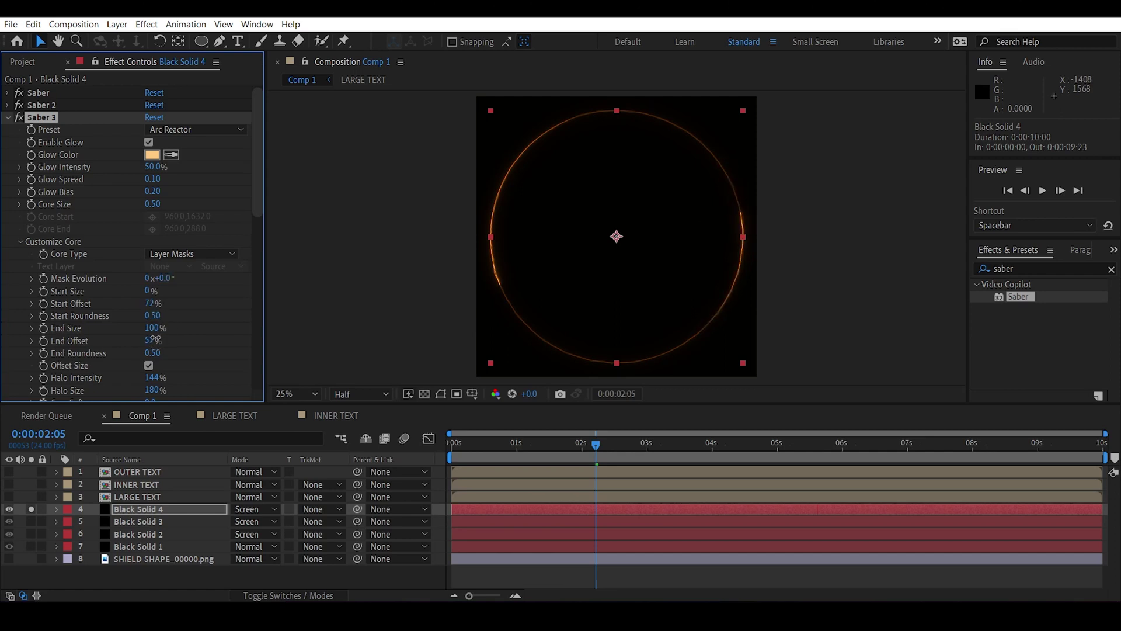
left_click(310, 308)
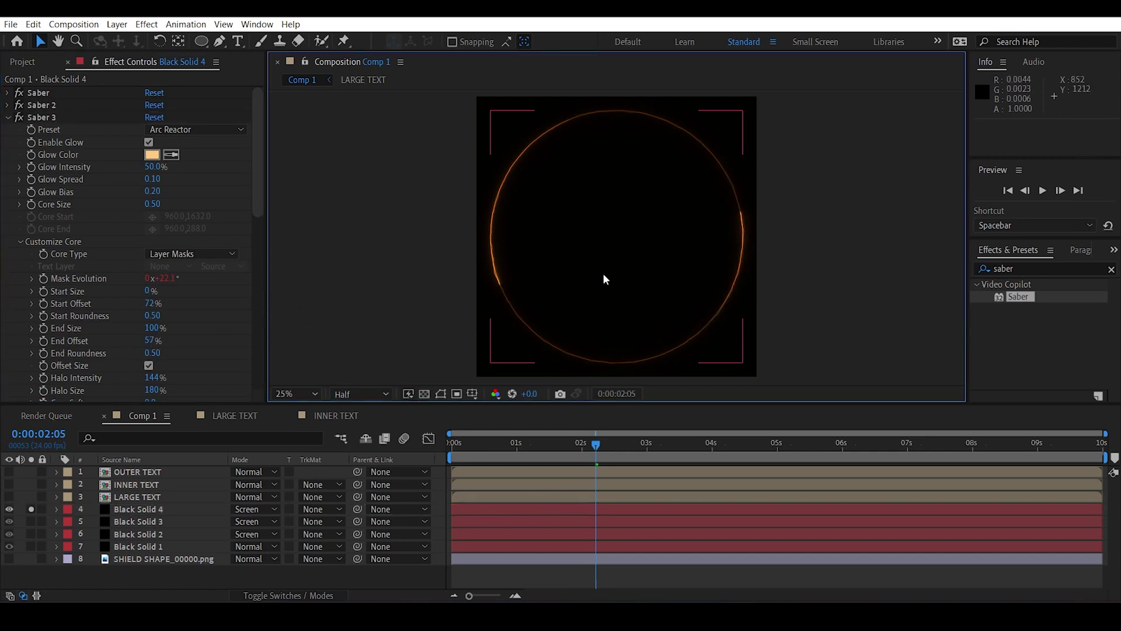
left_click(31, 509)
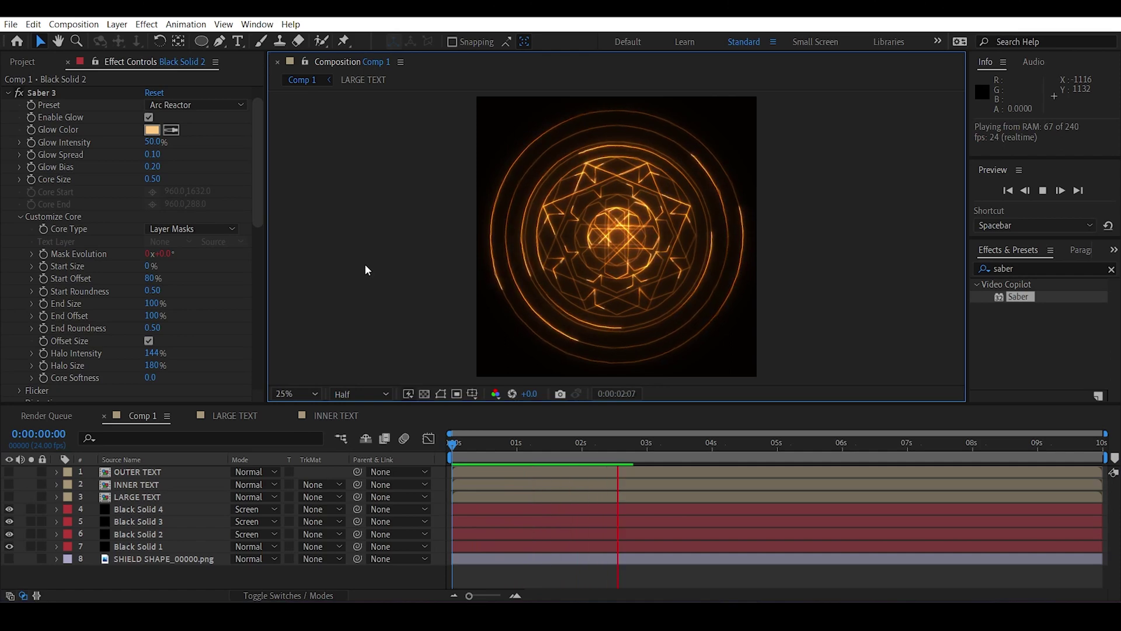
- Set the Core Distortion's Distortion Amount to 25 in the first Saber effect on Black Solid 4 and preview the animation
key("period")
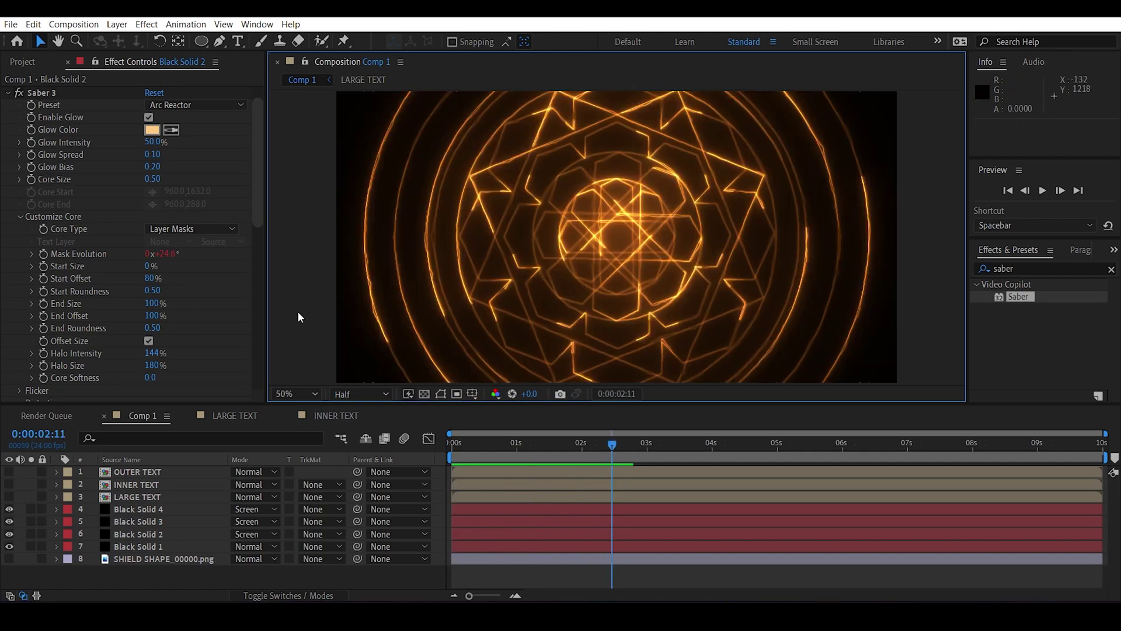
left_click(138, 509)
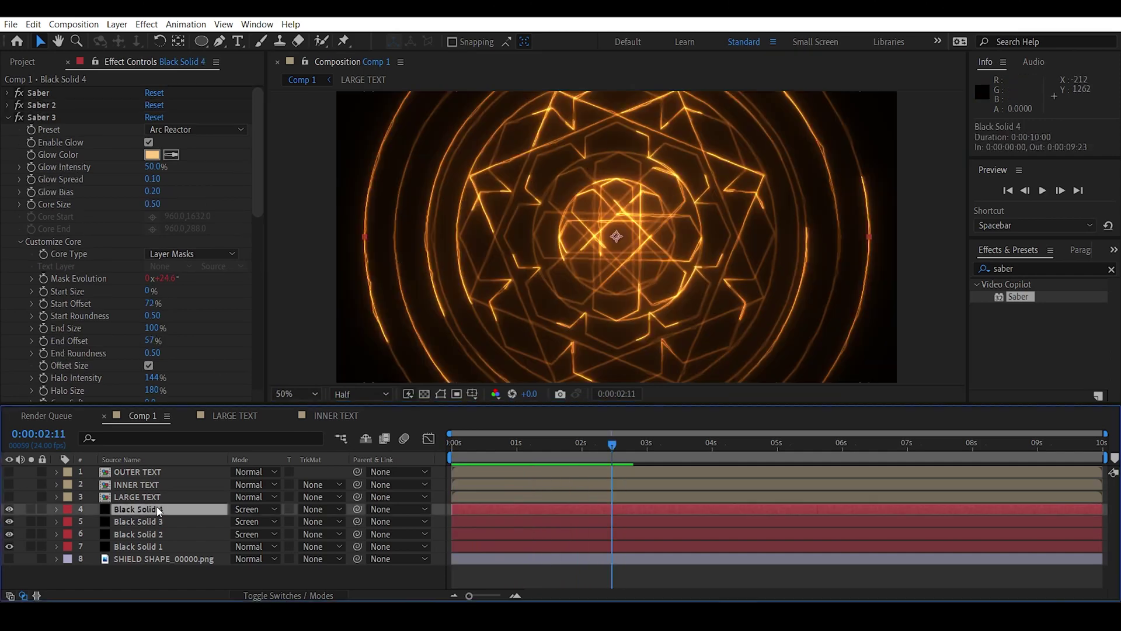
left_click(7, 117)
left_click(7, 93)
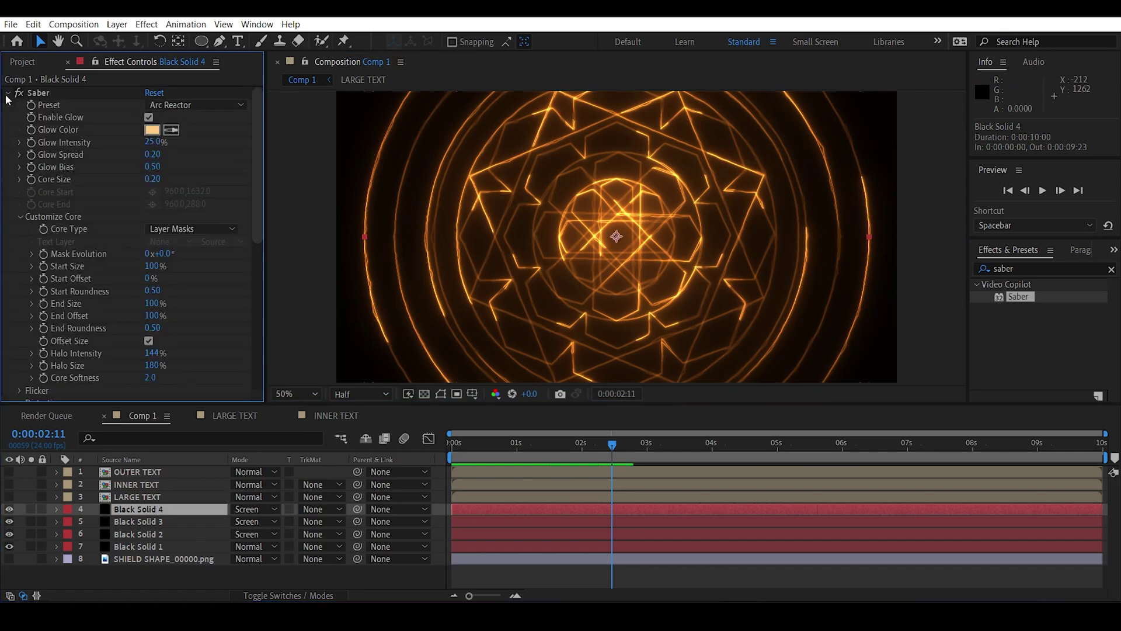
left_click(20, 217)
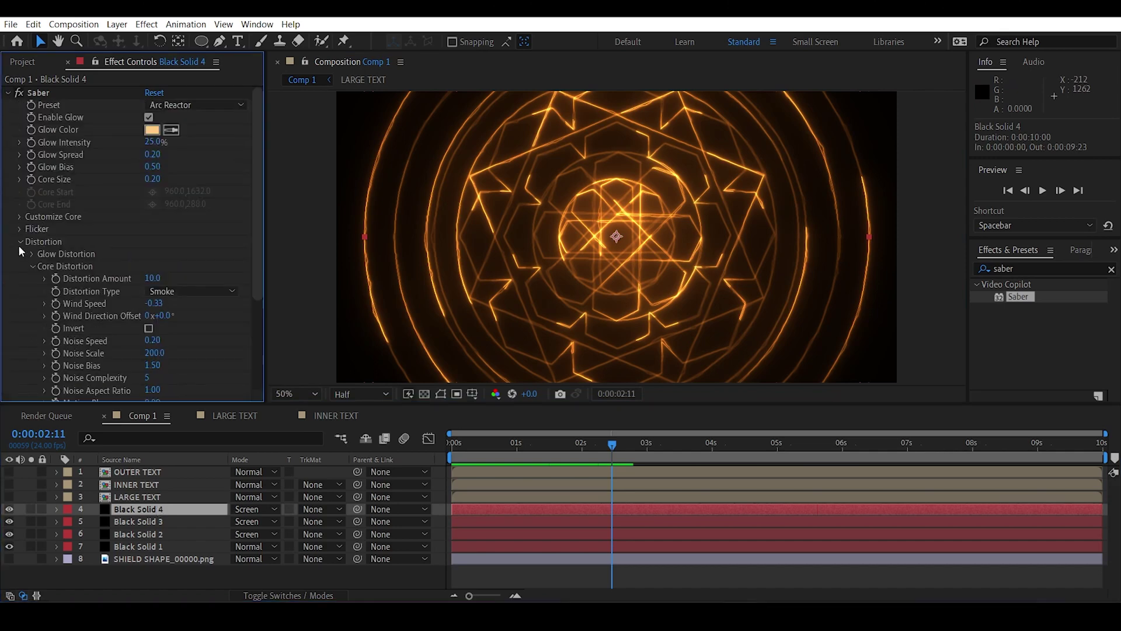
left_click(158, 279)
type("25")
key("Return")
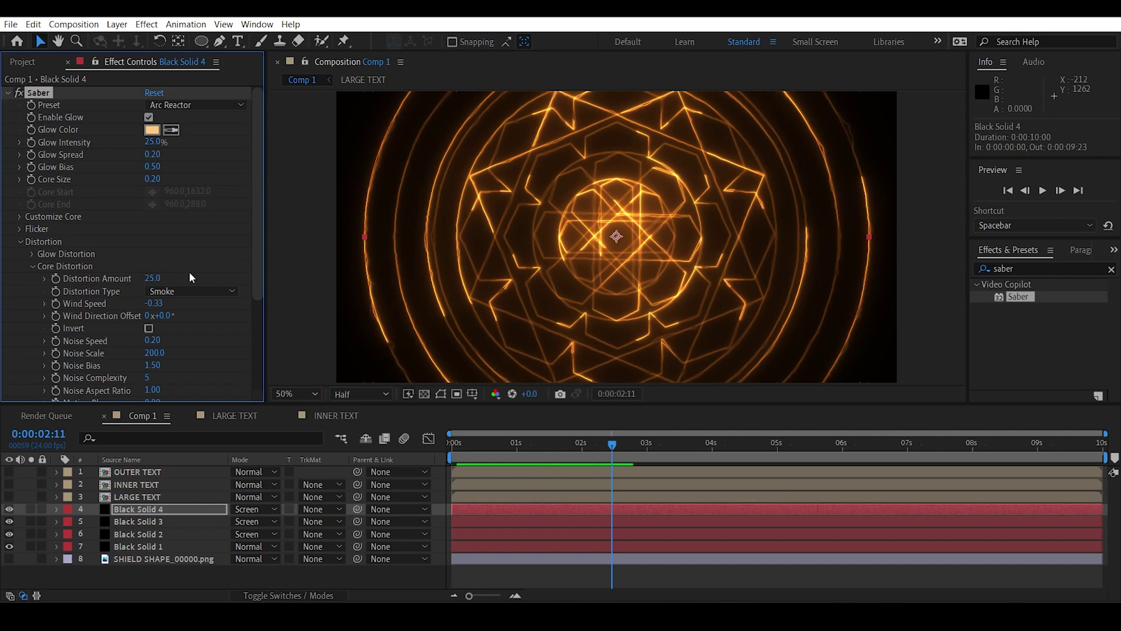
left_click(321, 284)
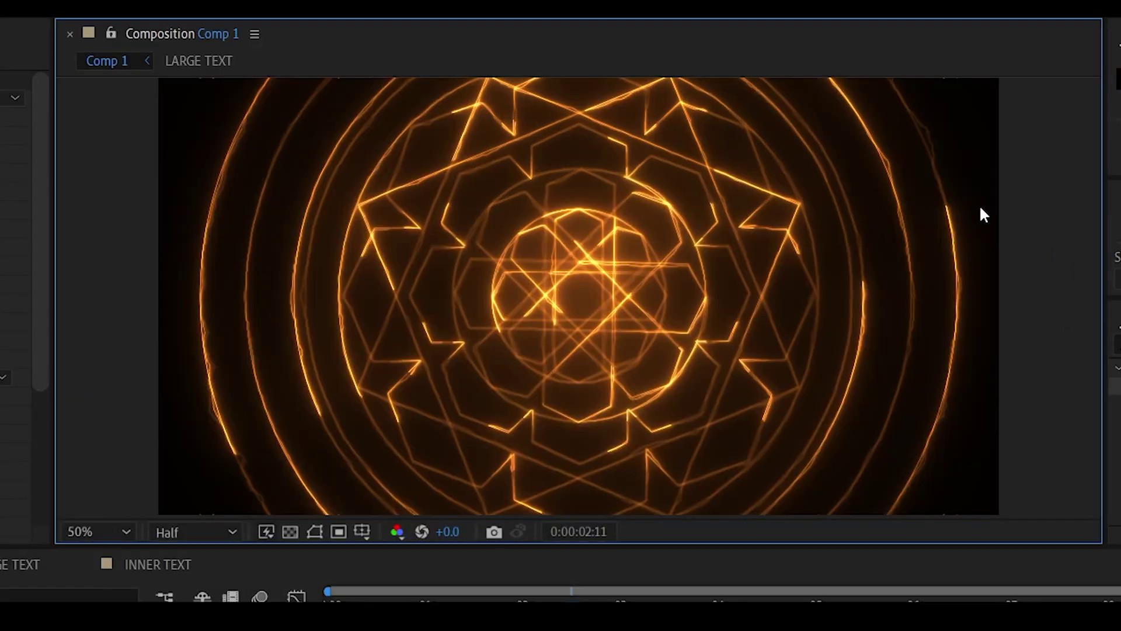
key("comma")
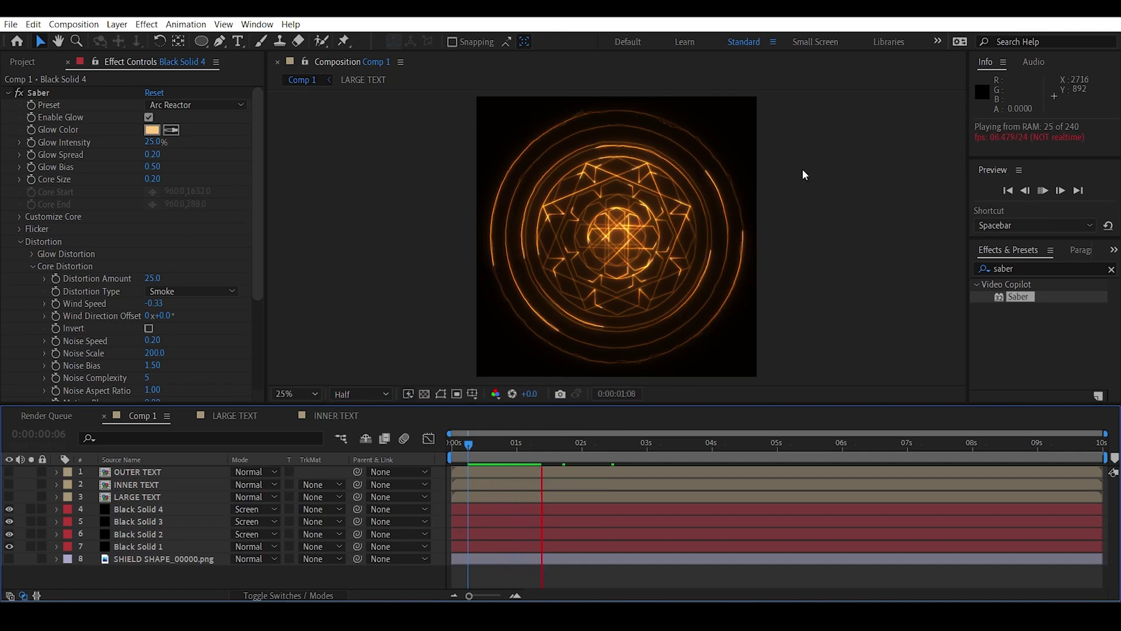
key("space")
- Set the Core Distortion's Distortion Amount to 25 in the Saber 2 effect on Black Solid 4
left_click(7, 93)
left_click(41, 105)
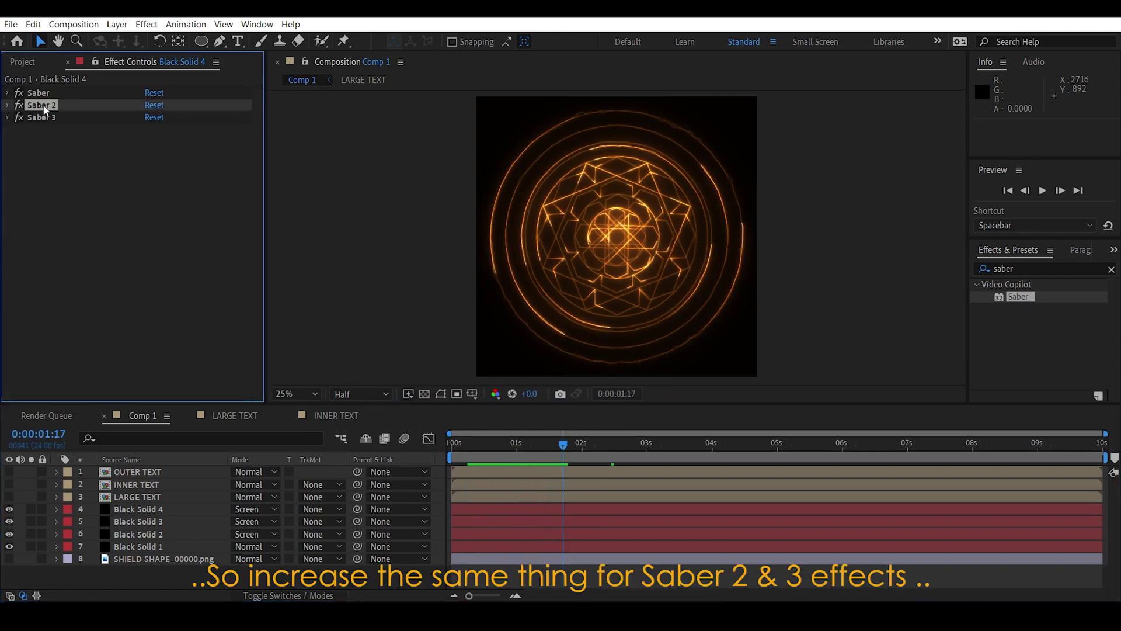
left_click(8, 105)
left_click(21, 216)
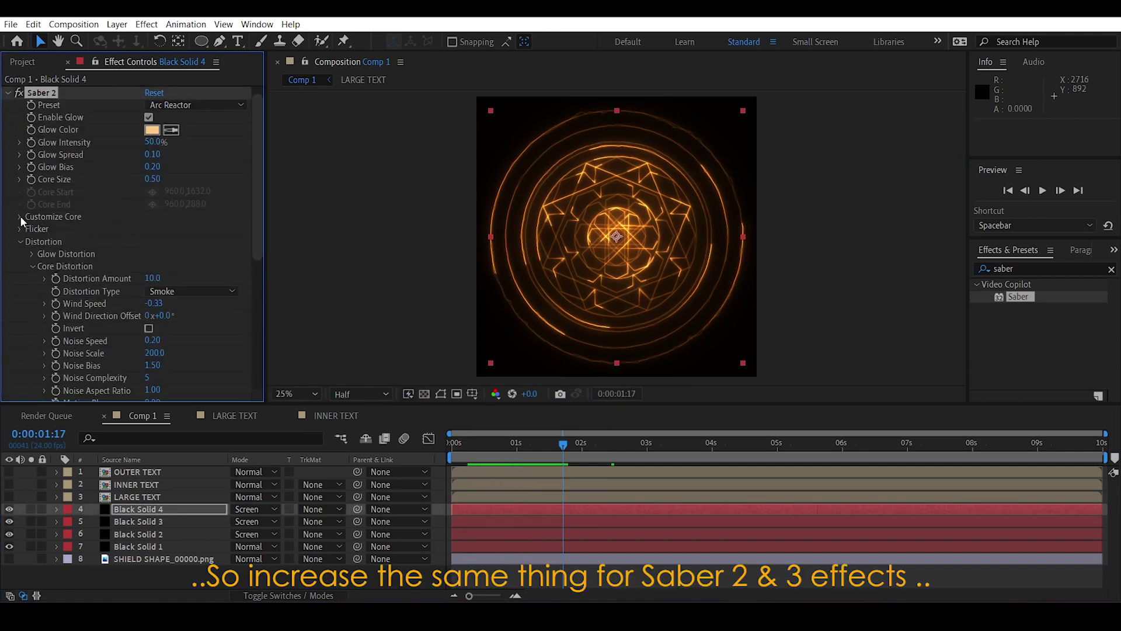
left_click(151, 279)
type("25")
key("Return")
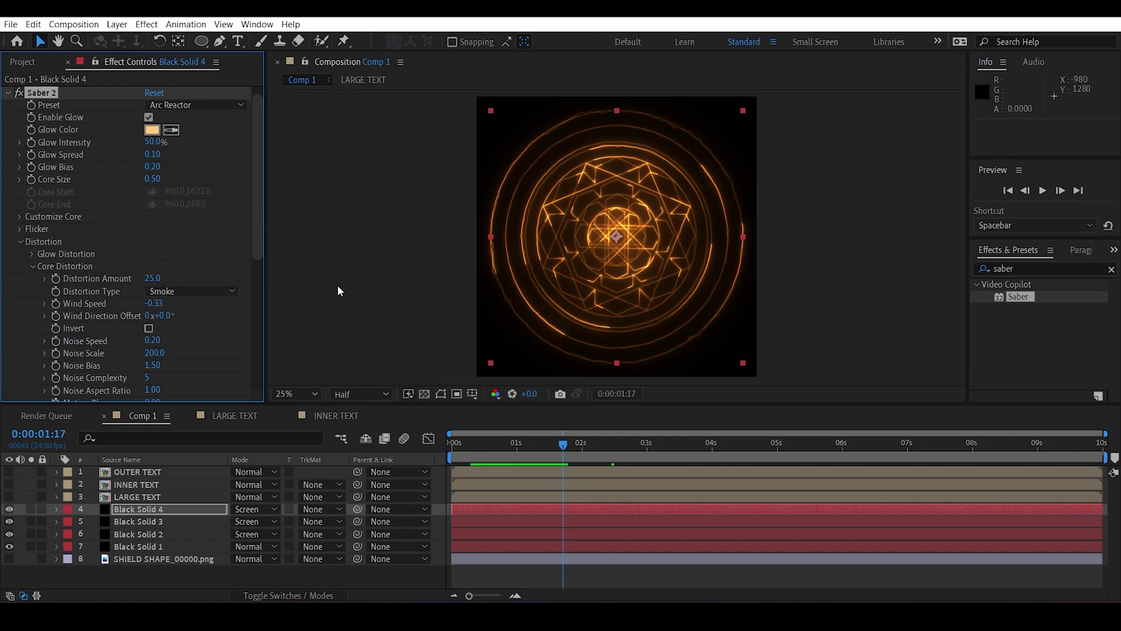
- Set the Core Distortion's Distortion Amount to 25 in the Saber 3 effect on Black Solid 4 and preview the animation from the start
left_click(531, 149)
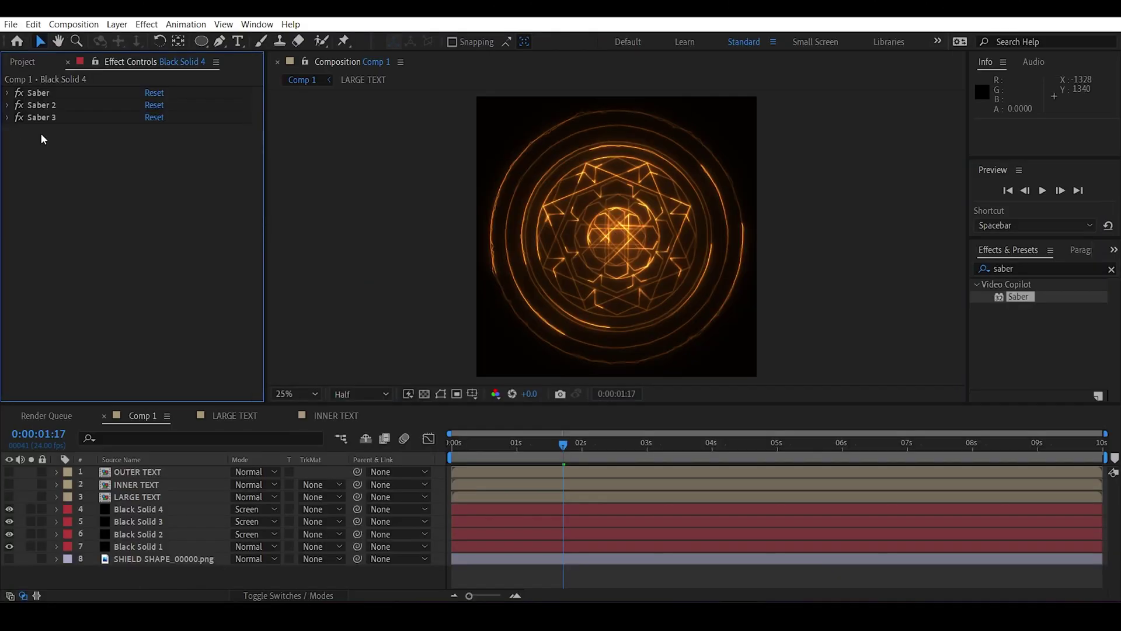
left_click(36, 118)
left_click(7, 119)
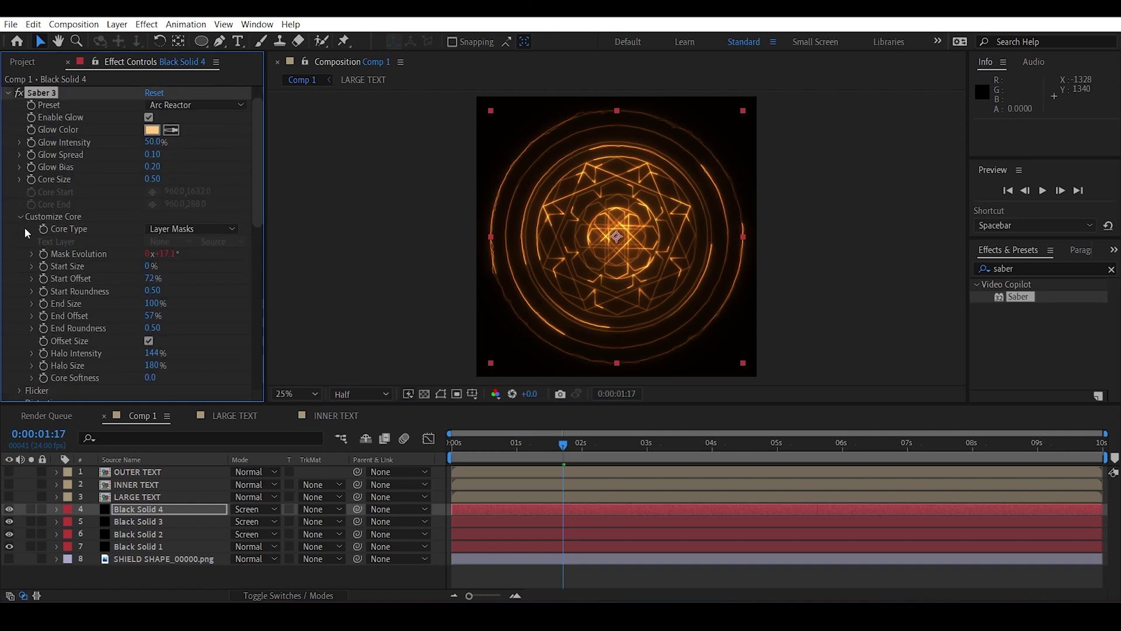
scroll(46, 343, "down", 2)
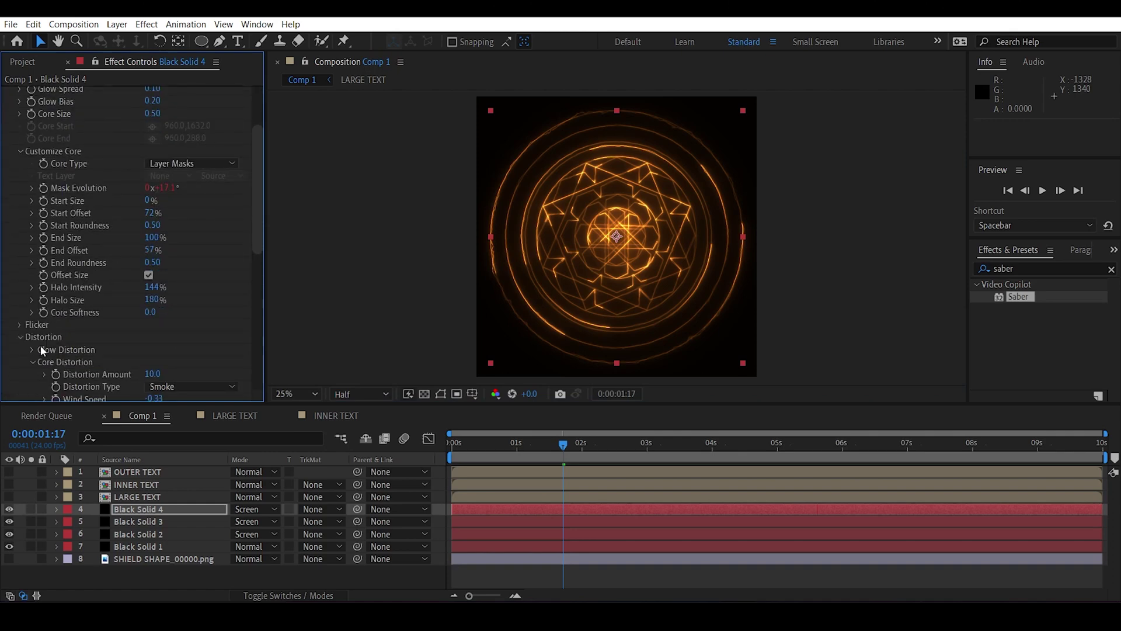
left_click(153, 375)
type("25")
key("Return")
left_click(359, 247)
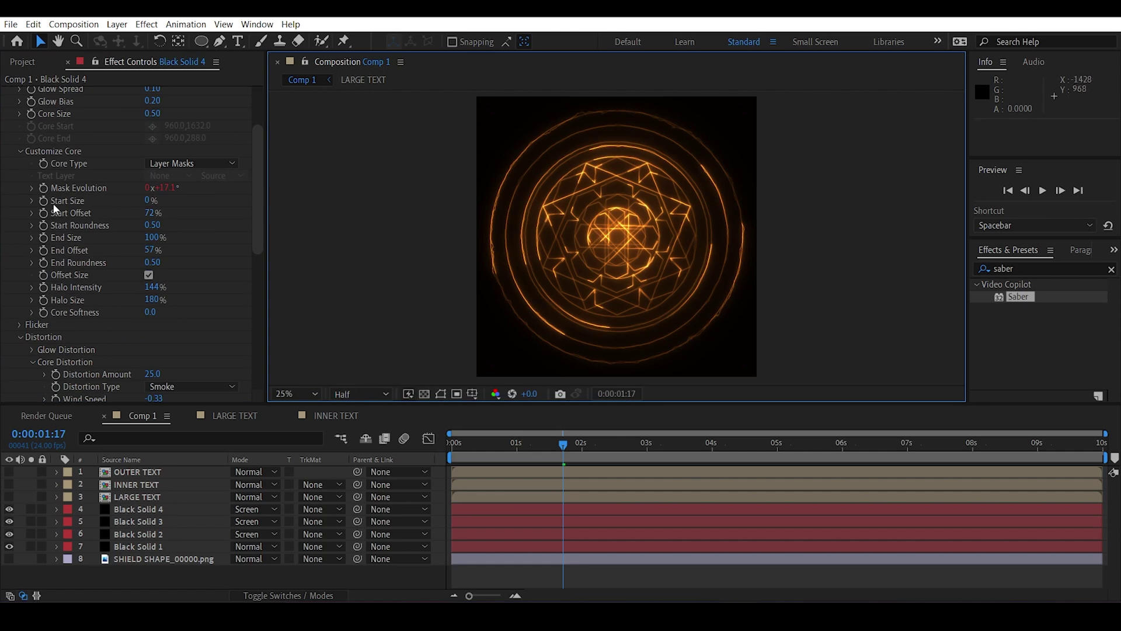
scroll(53, 198, "up", 5)
left_click(6, 117)
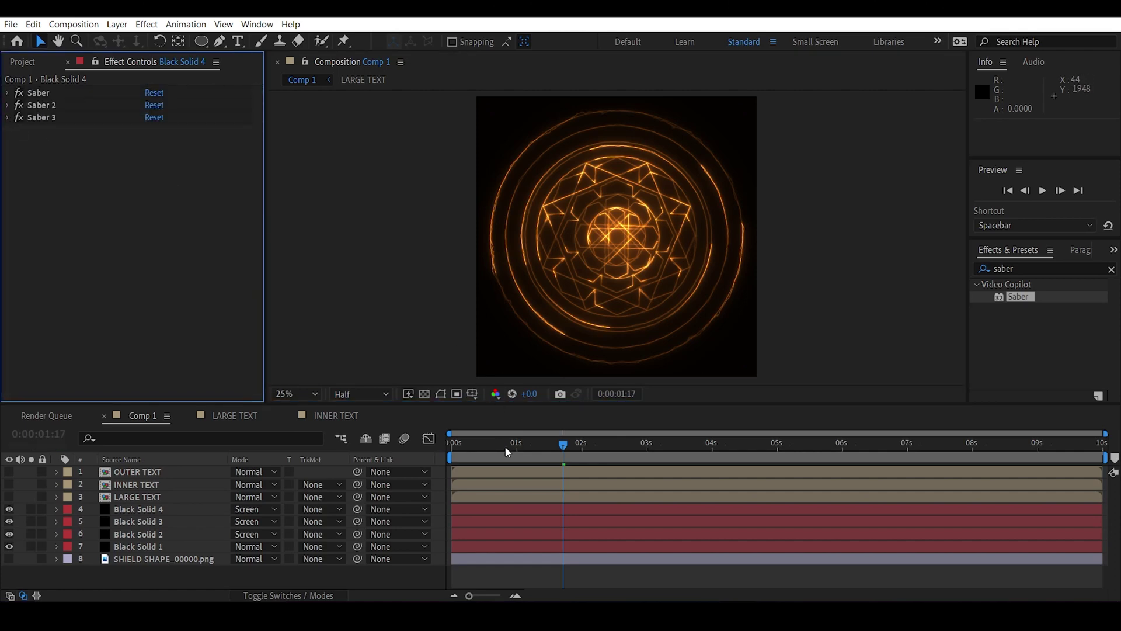
left_click_drag(505, 446, 453, 447)
key("space")
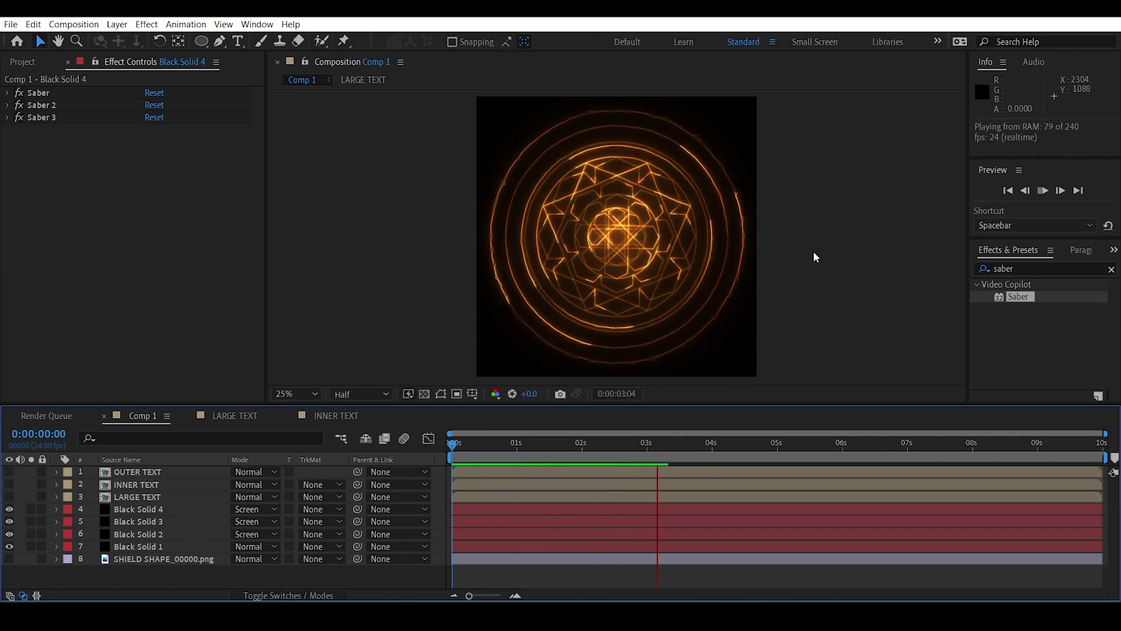
key("space")
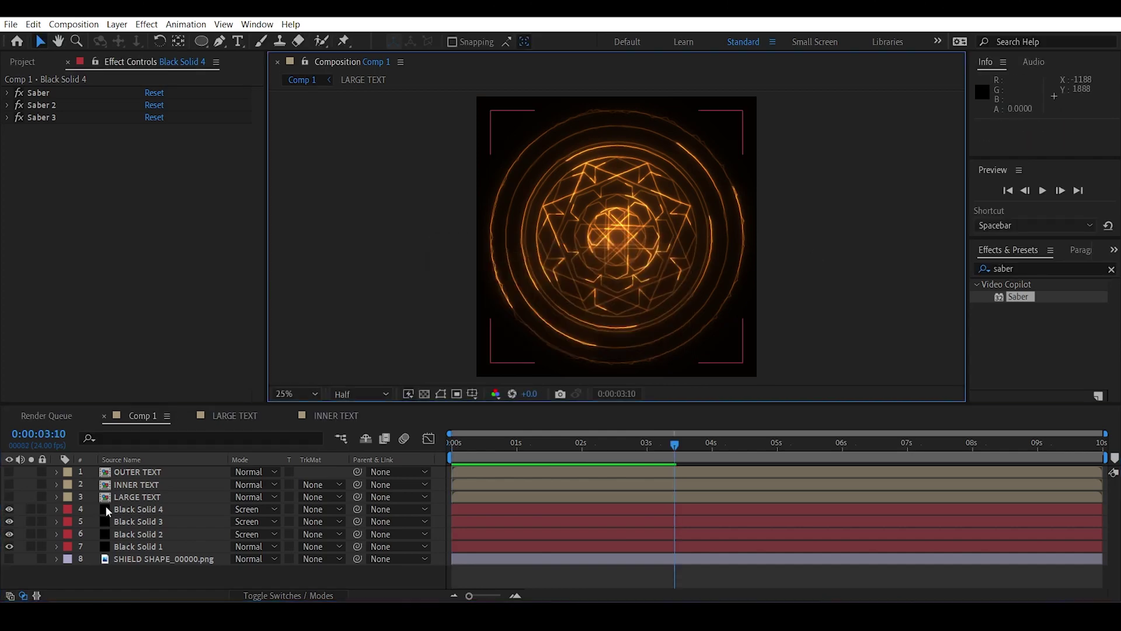
- Make the INNER TEXT, LARGE TEXT and OUTER TEXT layers visible in Comp 1
left_click(131, 496)
left_click(132, 485)
left_click(9, 484)
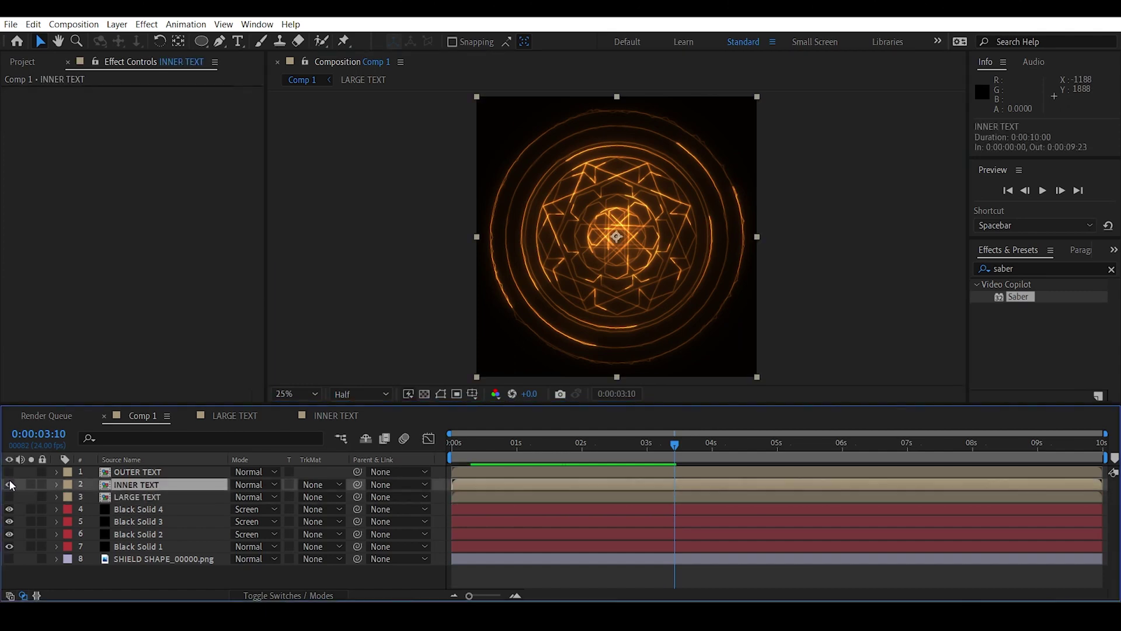
left_click(9, 496)
left_click(9, 472)
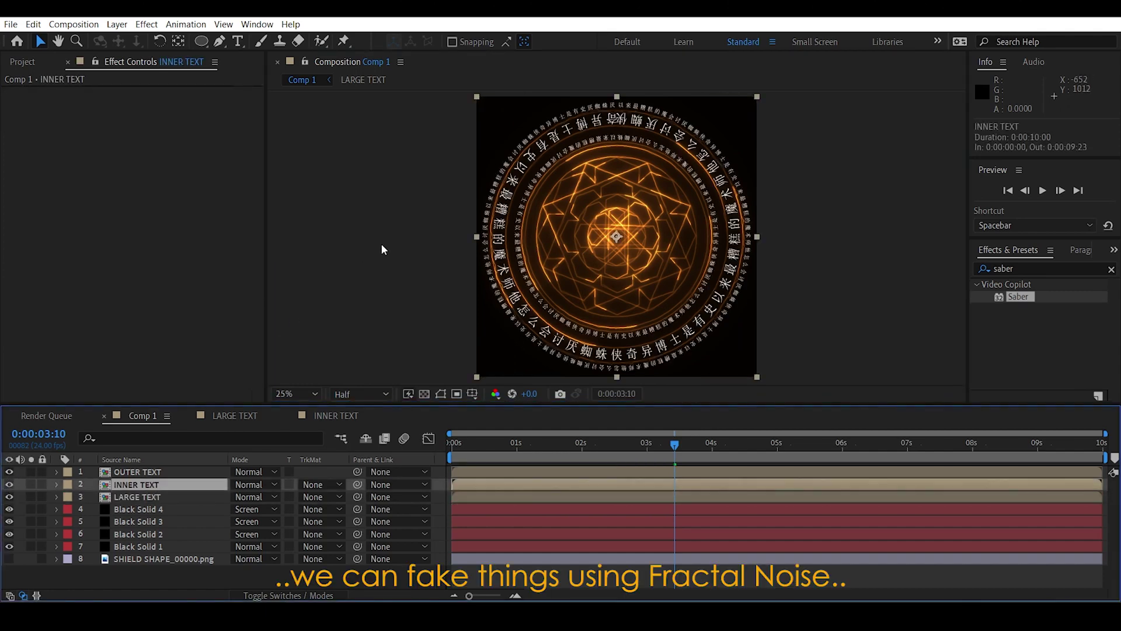
left_click(403, 241)
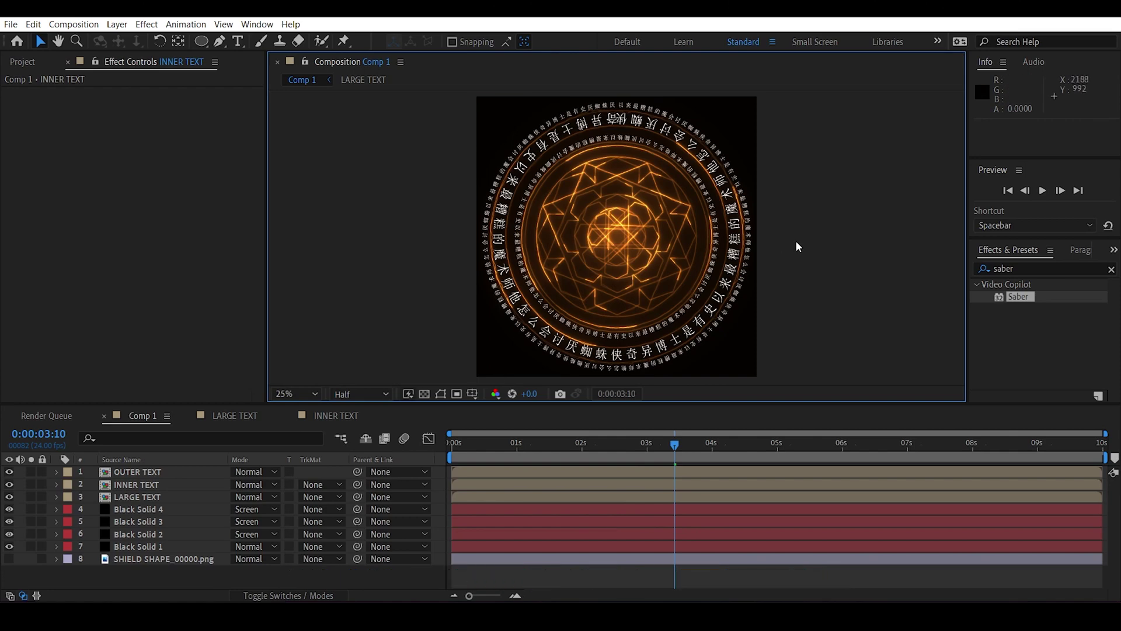
- Hide the INNER TEXT and OUTER TEXT layers and apply the Fractal Noise effect to LARGE TEXT
left_click(118, 495)
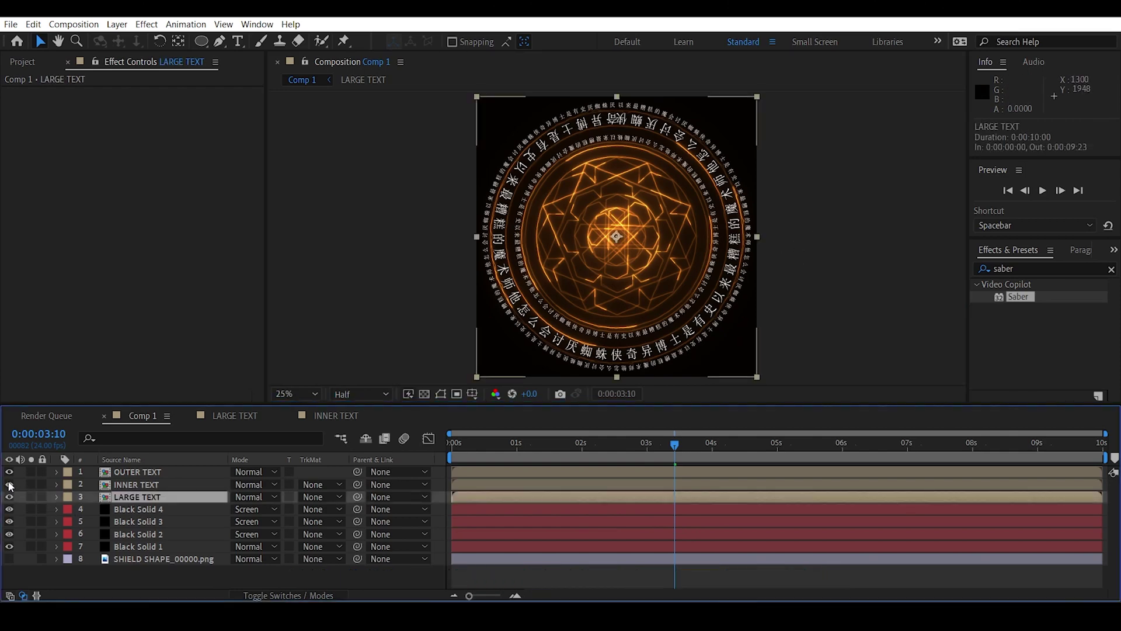
left_click_drag(9, 485, 10, 472)
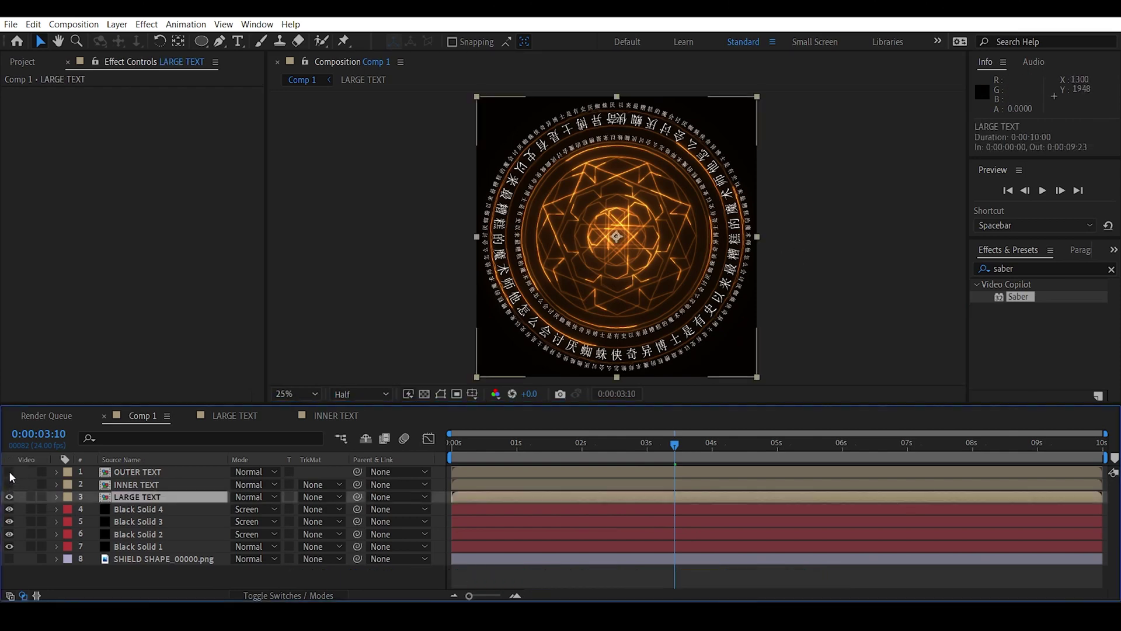
left_click(1009, 268)
type("fracta")
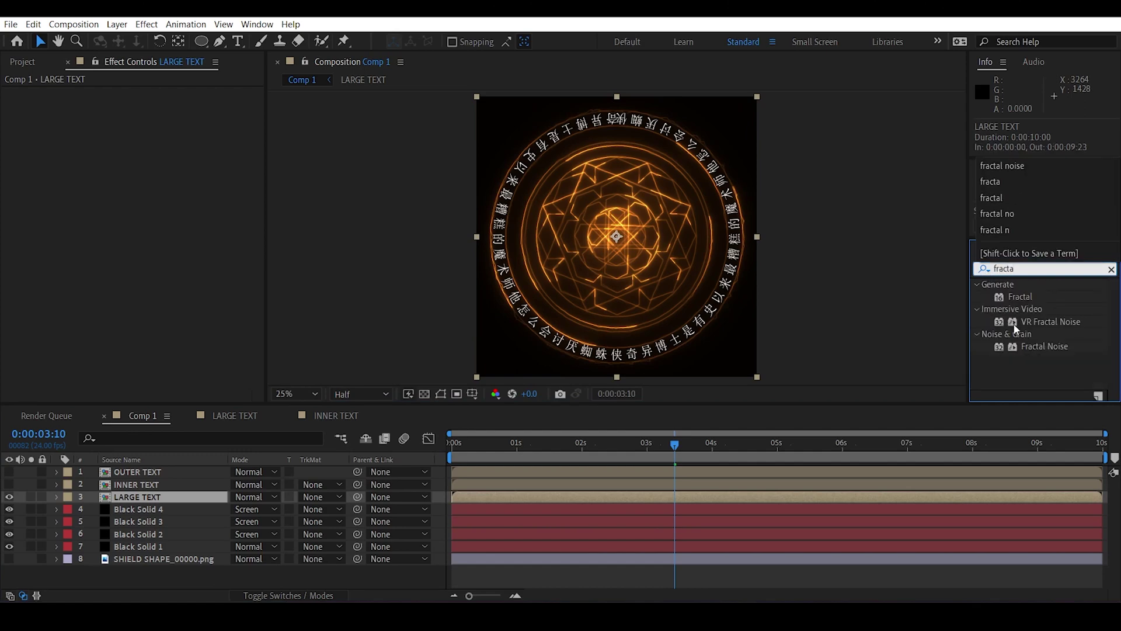
left_click_drag(1045, 347, 126, 500)
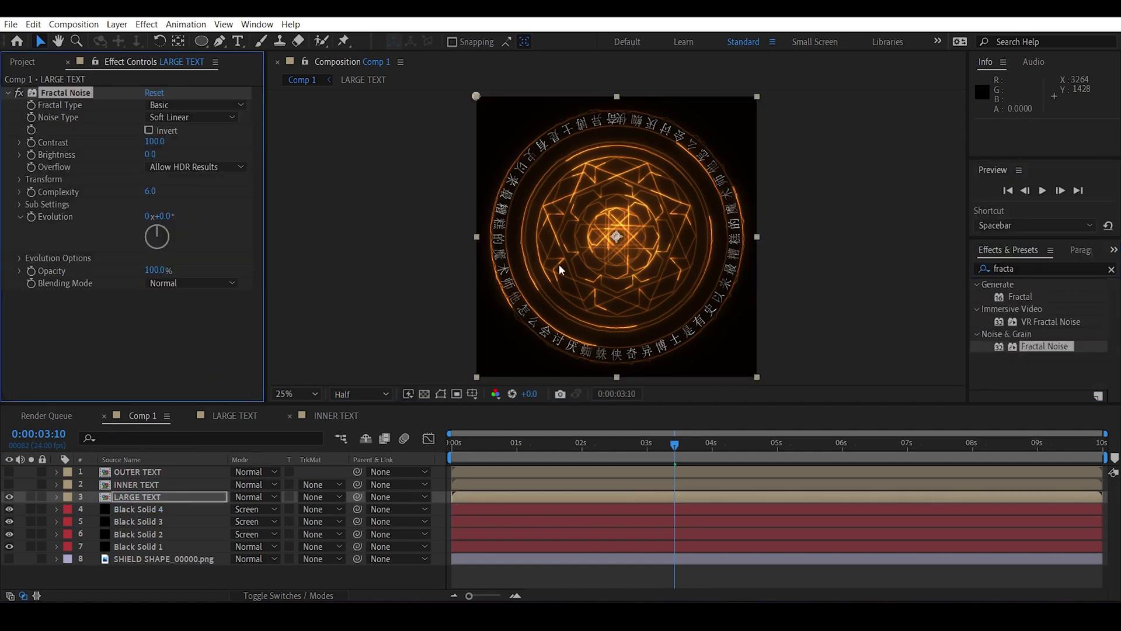
- Set the Fractal Noise Contrast to 300 and its Blending Mode to None on LARGE TEXT, and inspect the characters up close
left_click(154, 142)
type("300")
key("Return")
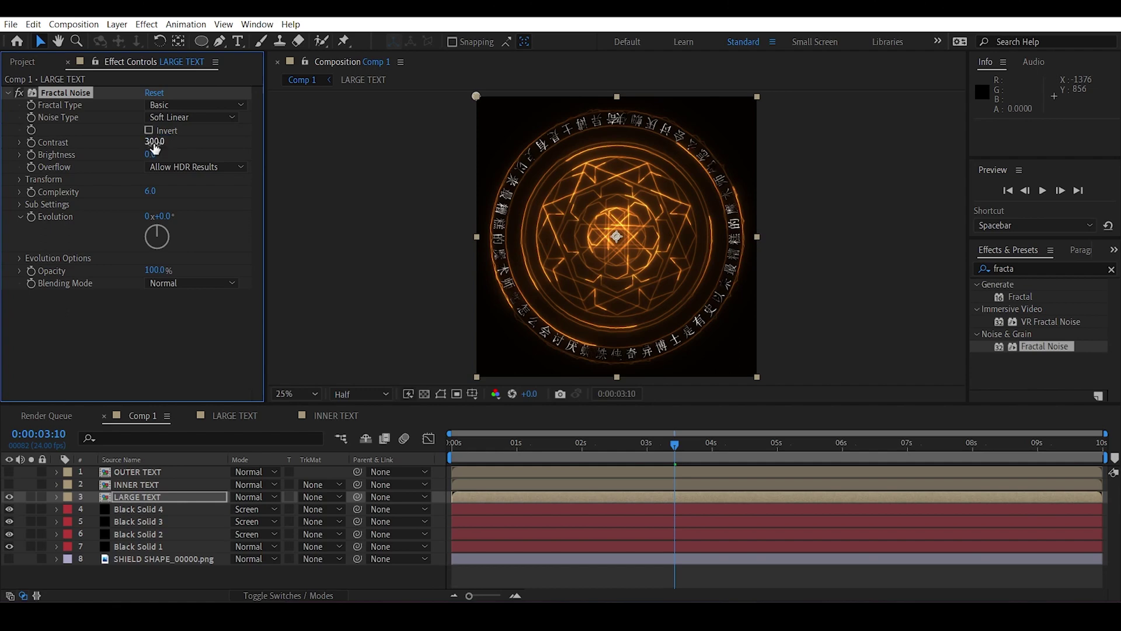
left_click(423, 190)
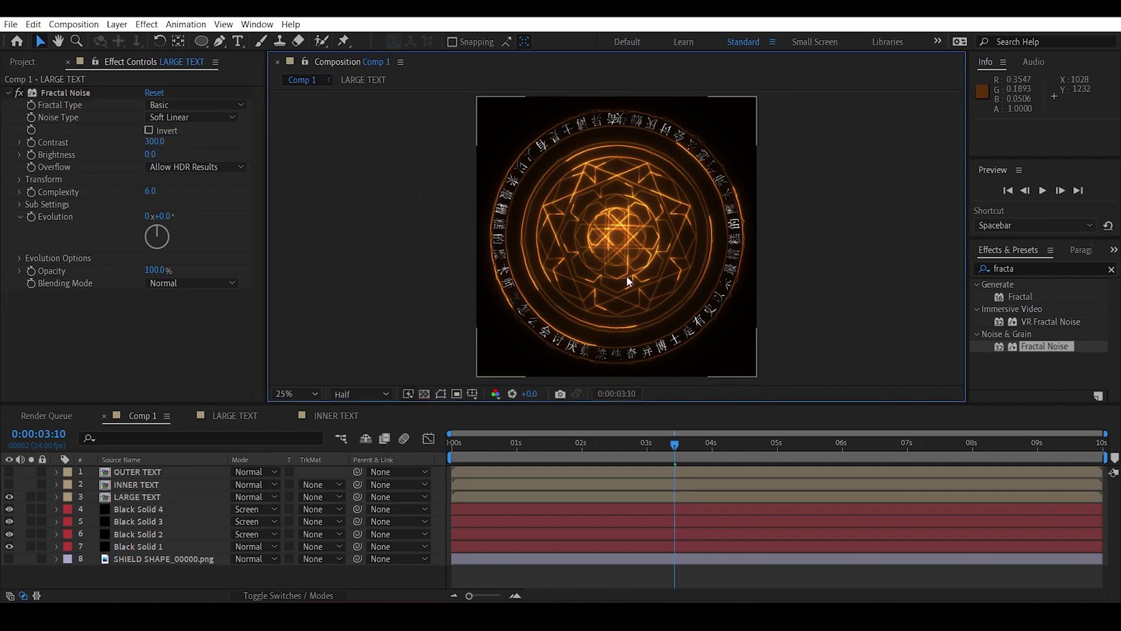
left_click(181, 301)
left_click(194, 285)
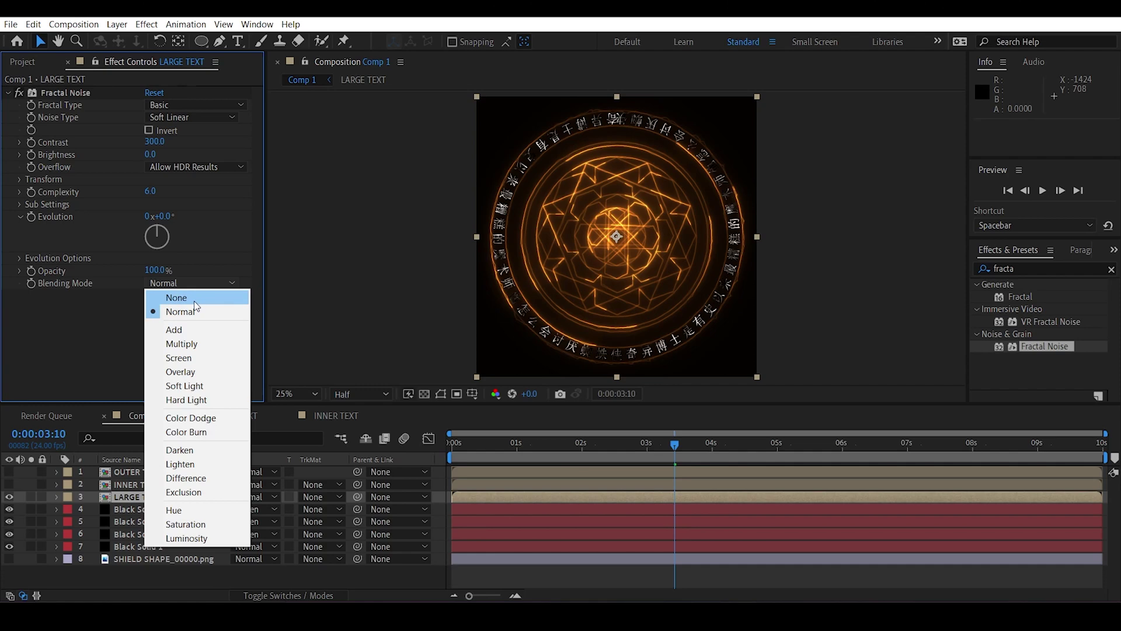
left_click(176, 298)
left_click(340, 262)
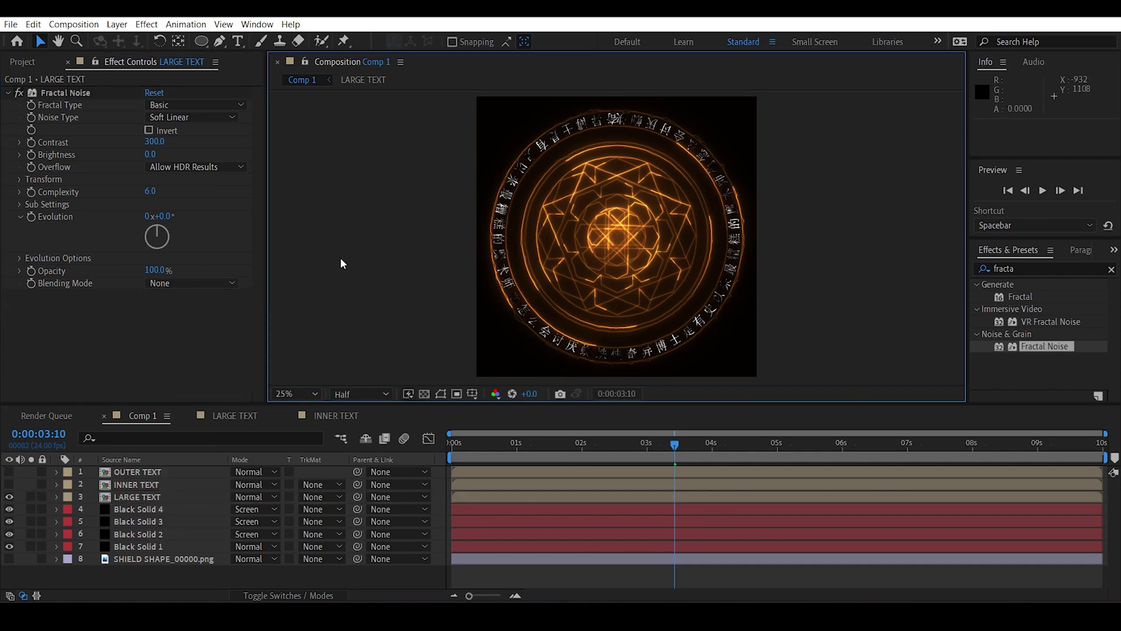
key("period")
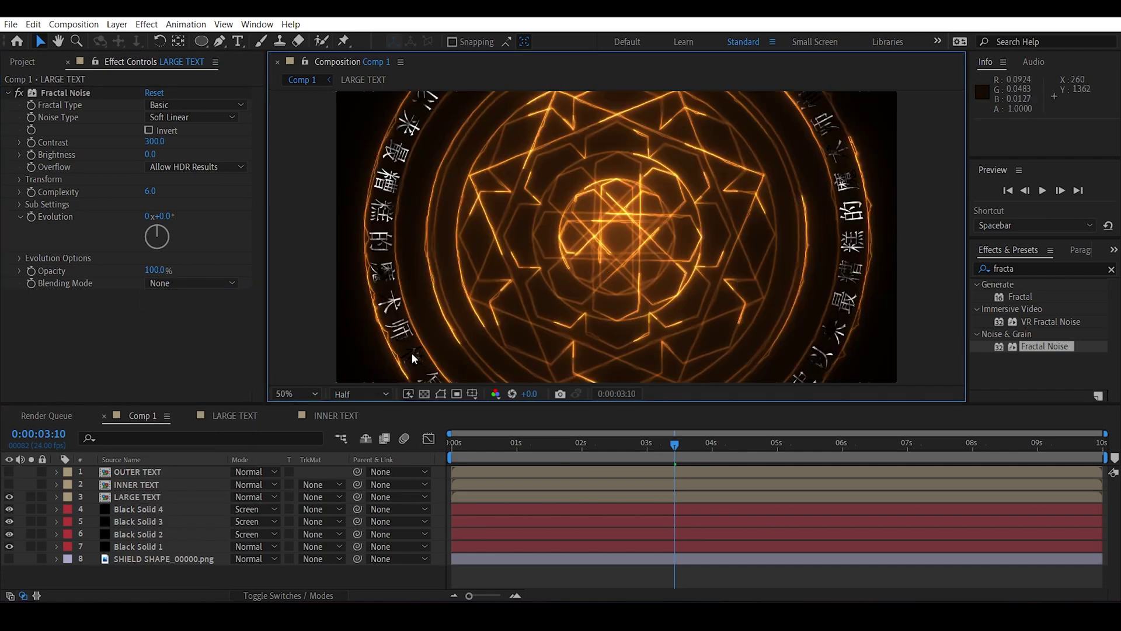
left_click_drag(755, 163, 716, 206)
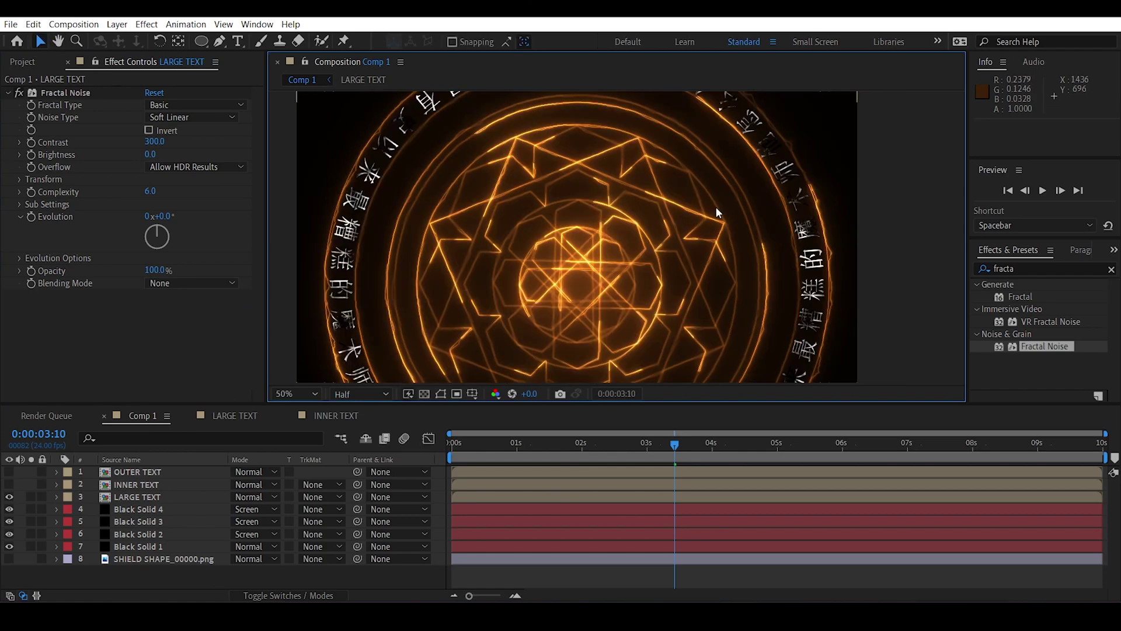
key("shift+slash")
- Apply the Solid Composite effect to LARGE TEXT and set its color to black (000000)
left_click(1057, 270)
type("solid")
left_click_drag(1039, 296, 109, 351)
left_click(150, 321)
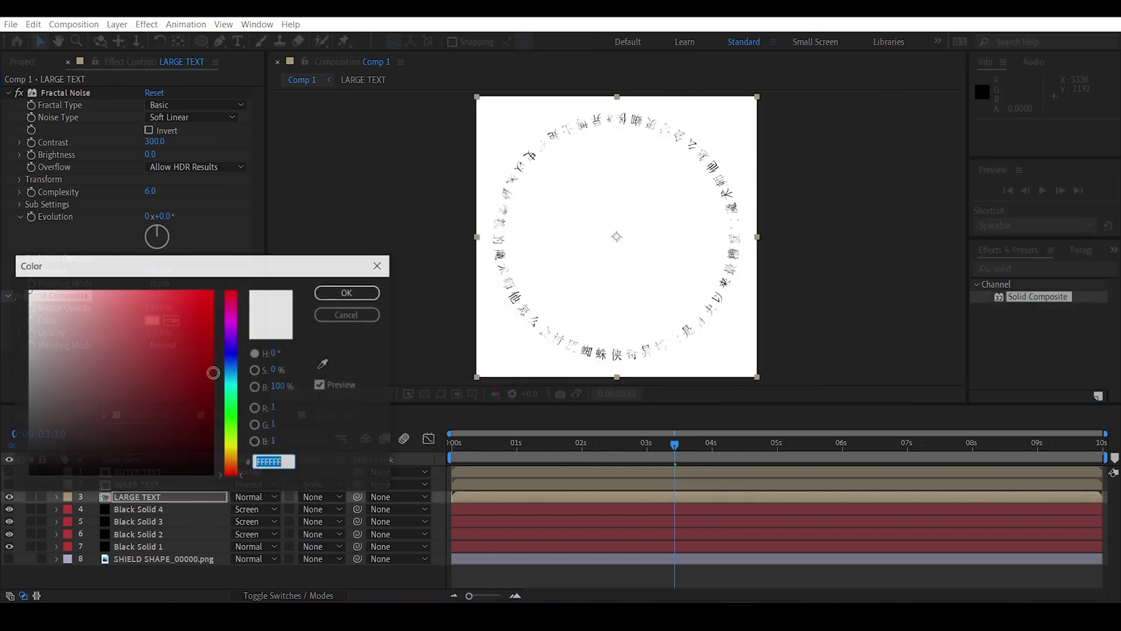
left_click_drag(170, 371, 214, 476)
left_click(337, 293)
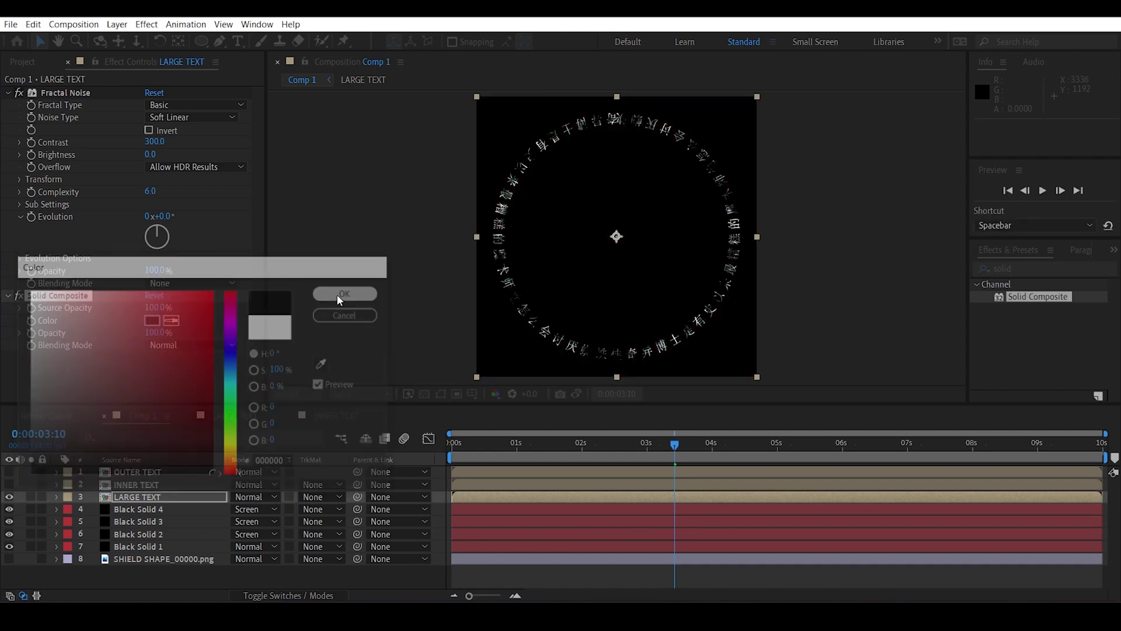
left_click(8, 296)
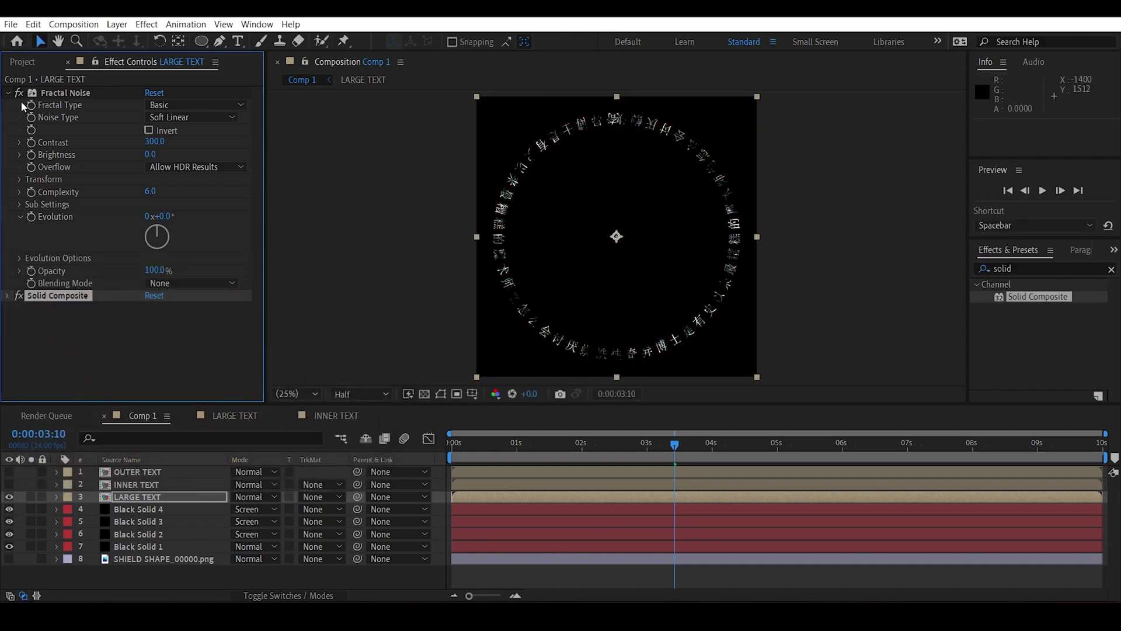
left_click(7, 92)
- Apply the Glow effect to LARGE TEXT and set its Glow Threshold to 0%
left_click(1034, 268)
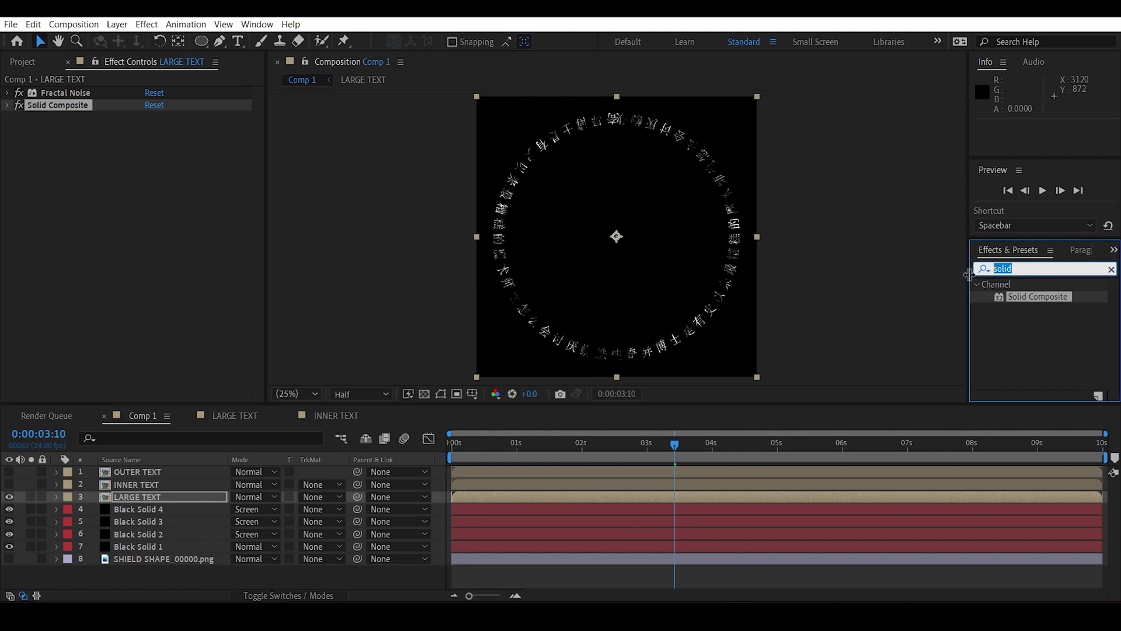
type("glow")
left_click_drag(1026, 369, 155, 213)
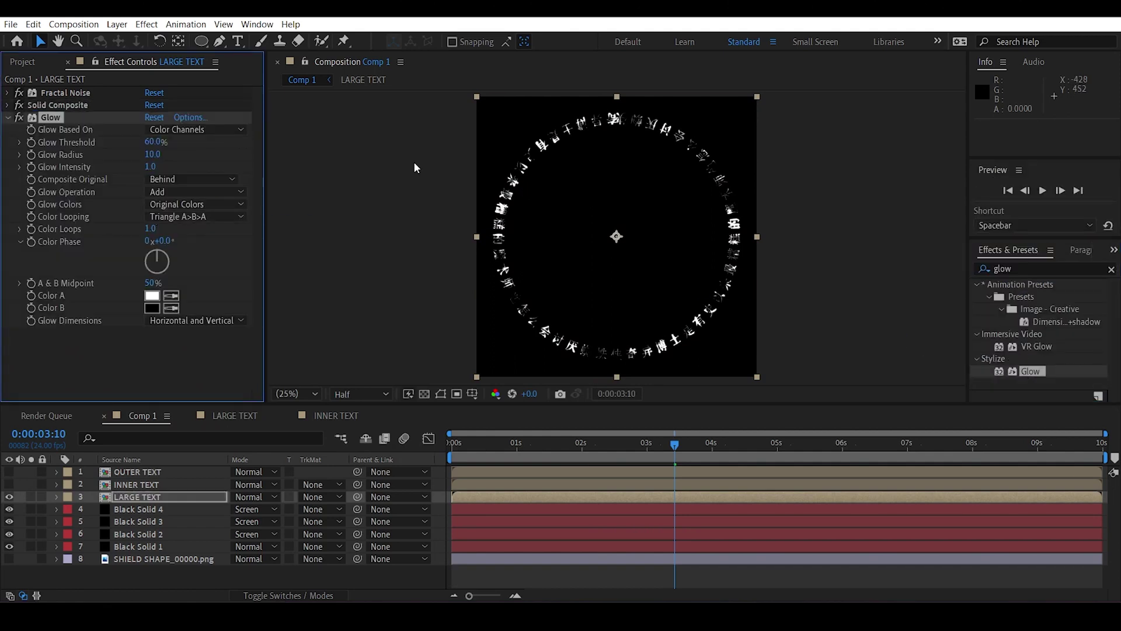
left_click(153, 142)
type("0")
key("Return")
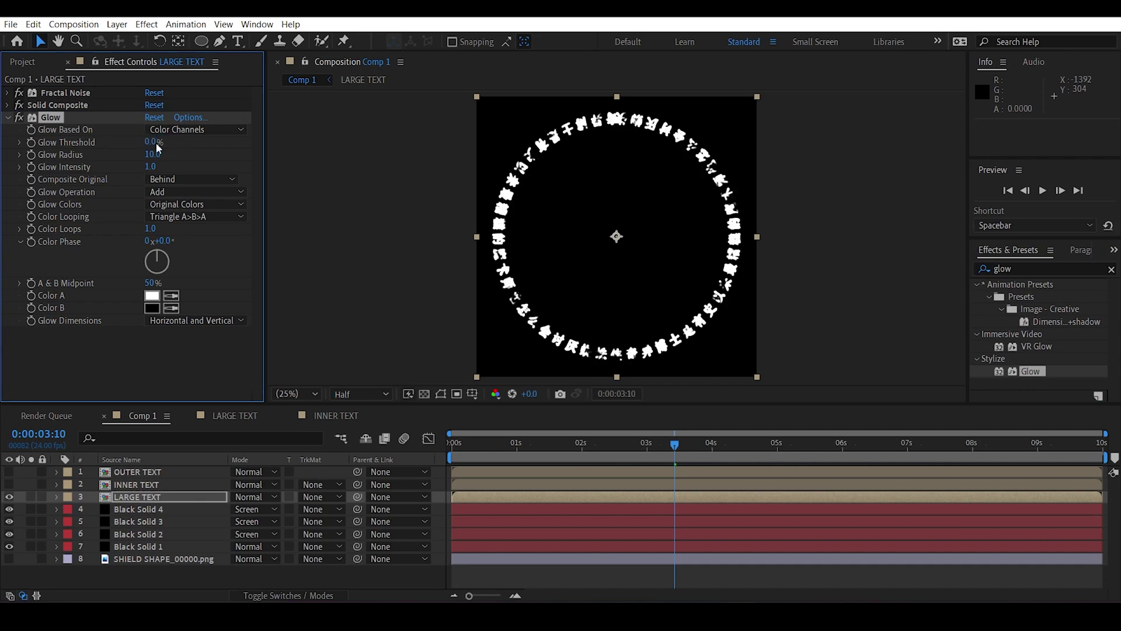
left_click(288, 198)
- Set the Glow Radius to 100 and the Glow Intensity to 0.1 on LARGE TEXT
left_click(152, 154)
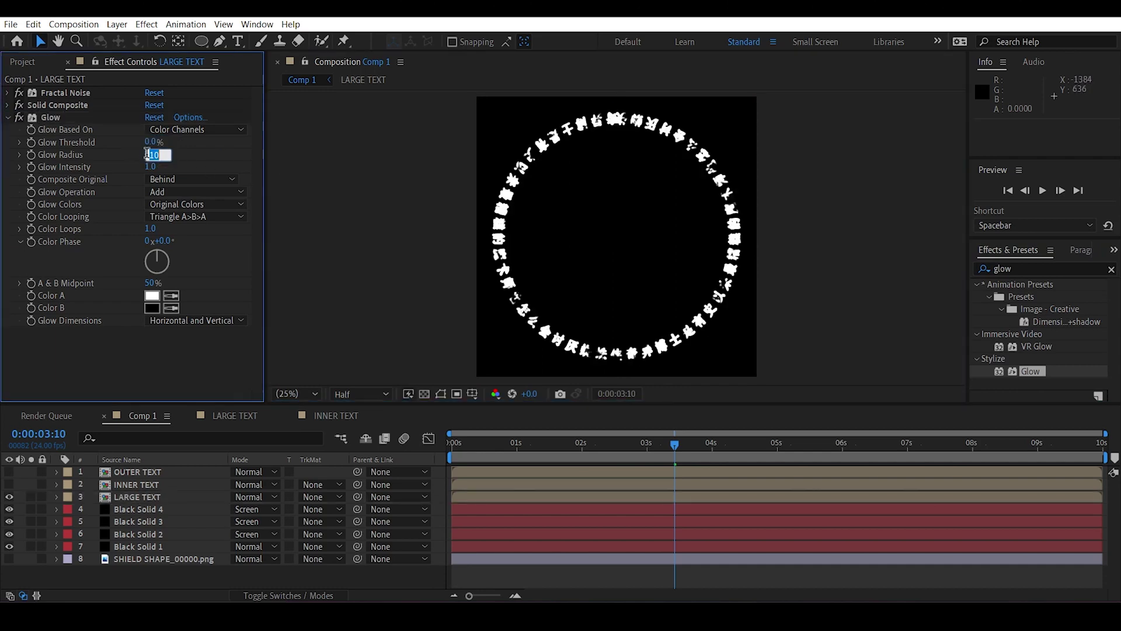
type("100")
key("Return")
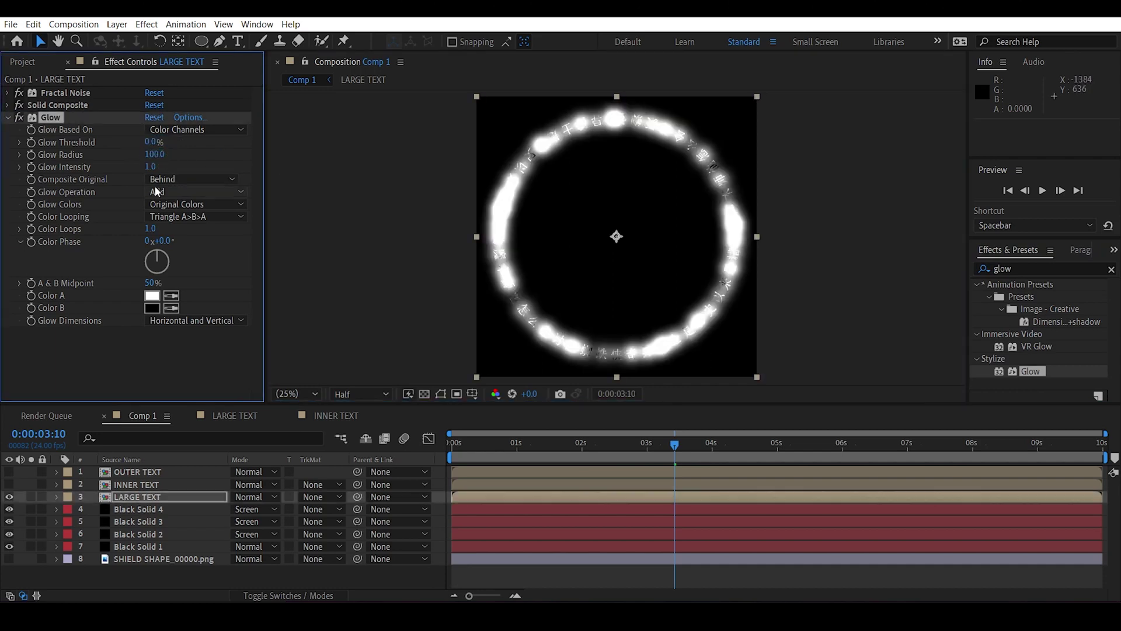
left_click(151, 167)
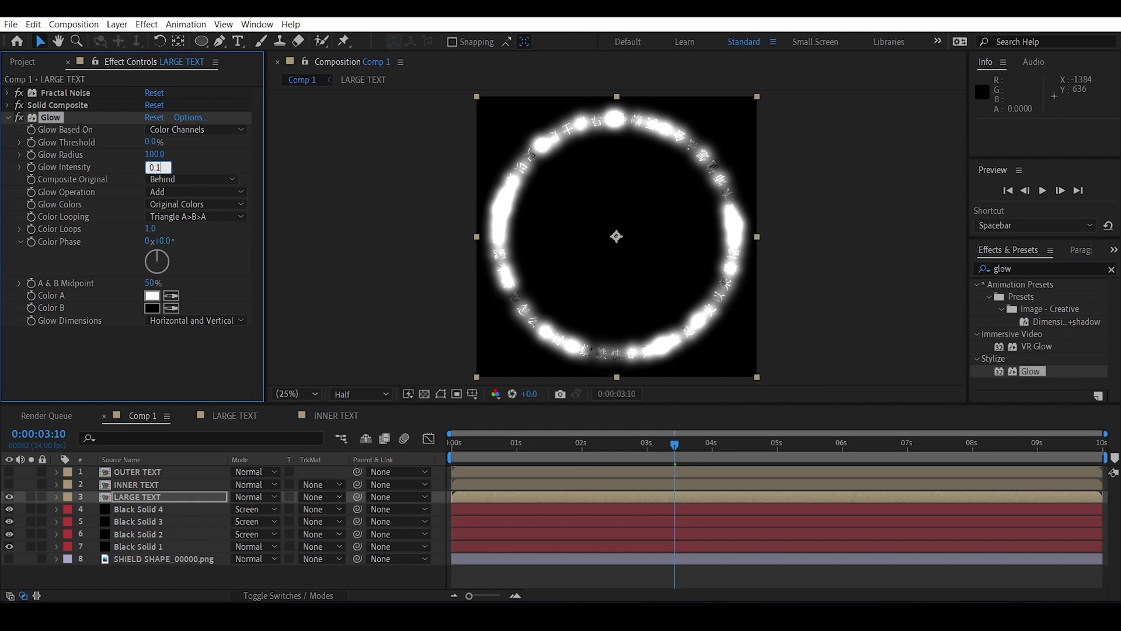
type("0.1")
key("Return")
left_click(352, 205)
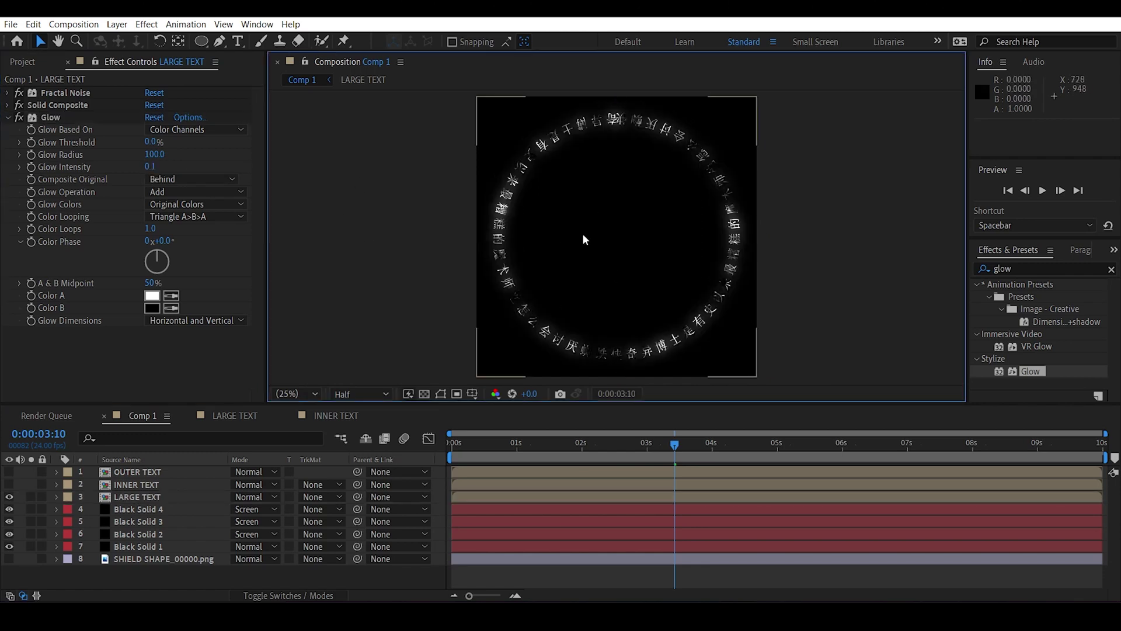
left_click(7, 117)
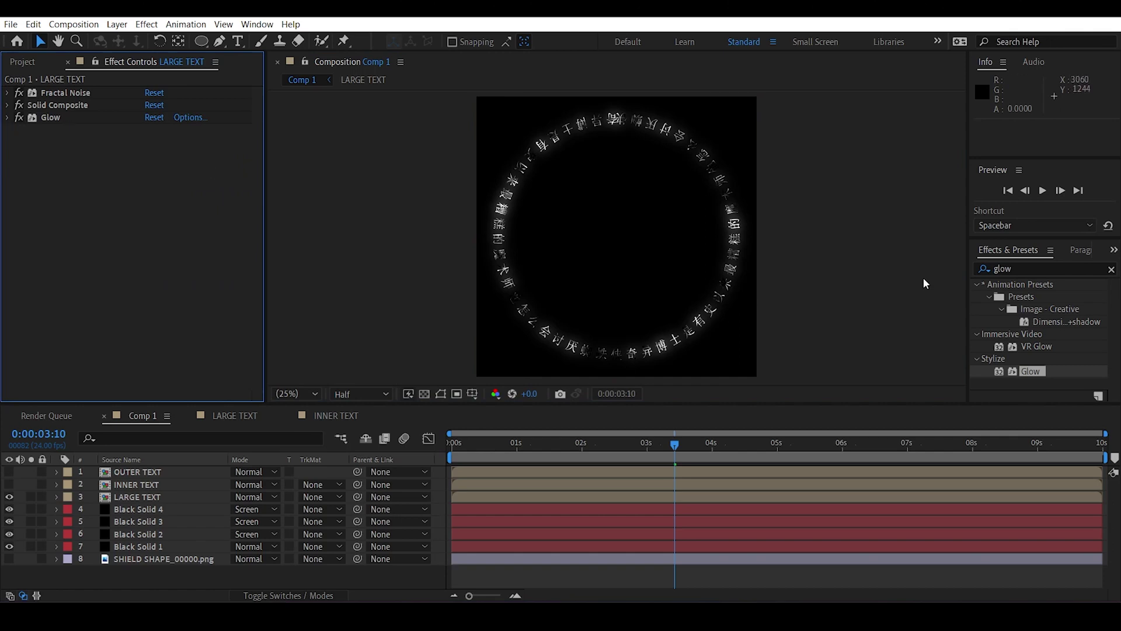
- Find the VC Color Vibrance effect and apply it to LARGE TEXT after its Glow effect
left_click(990, 269)
type("vc co")
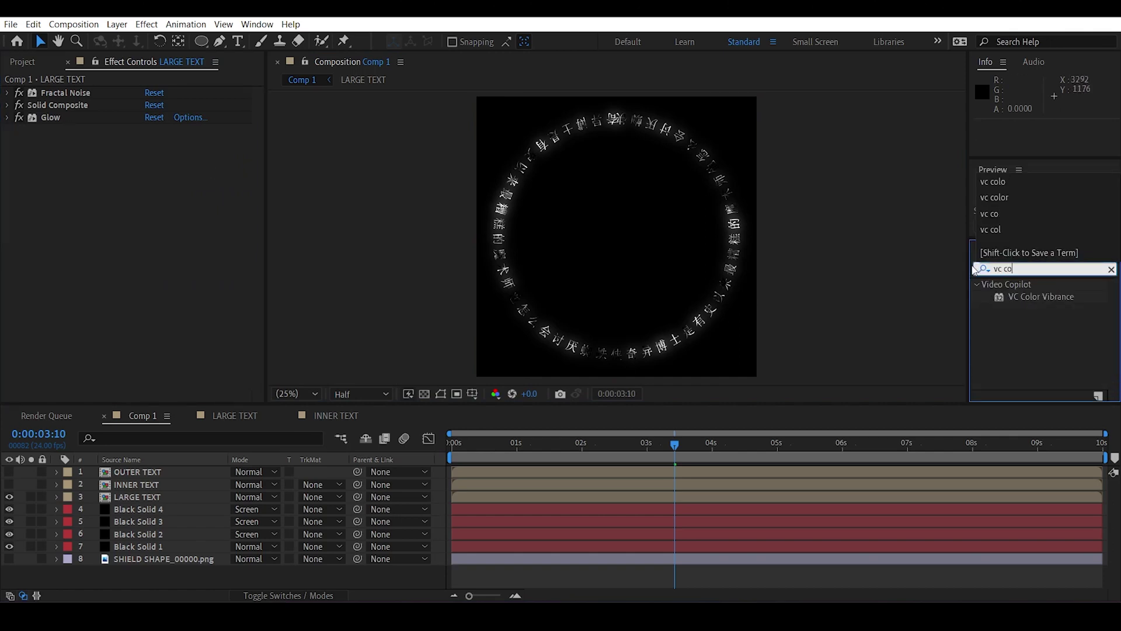
type("loo")
key("BackSpace")
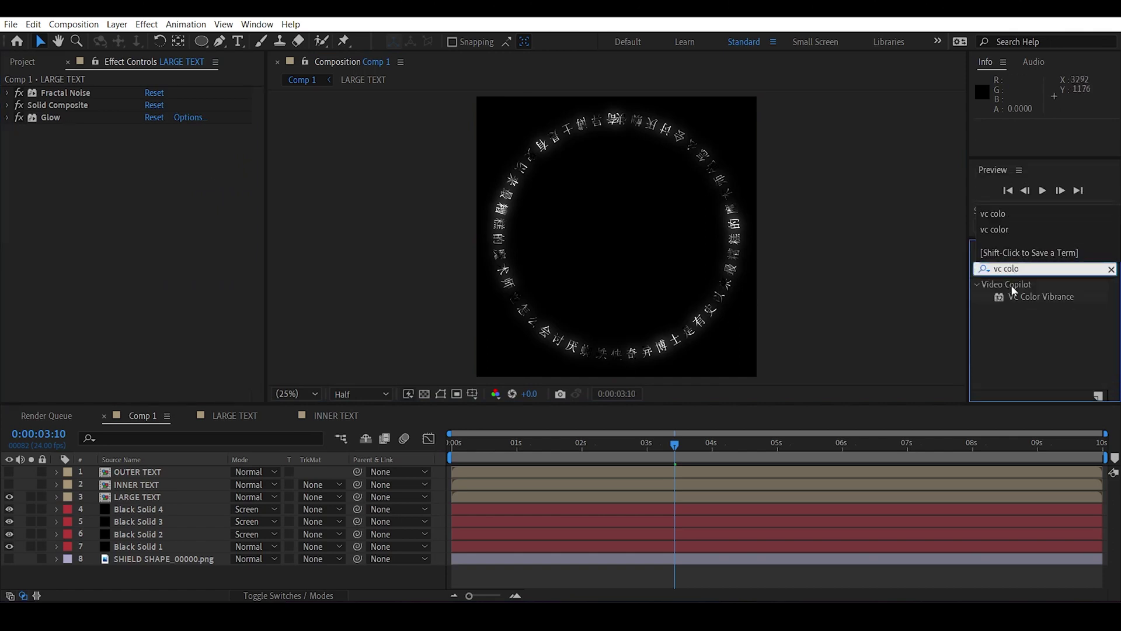
left_click_drag(1040, 296, 49, 220)
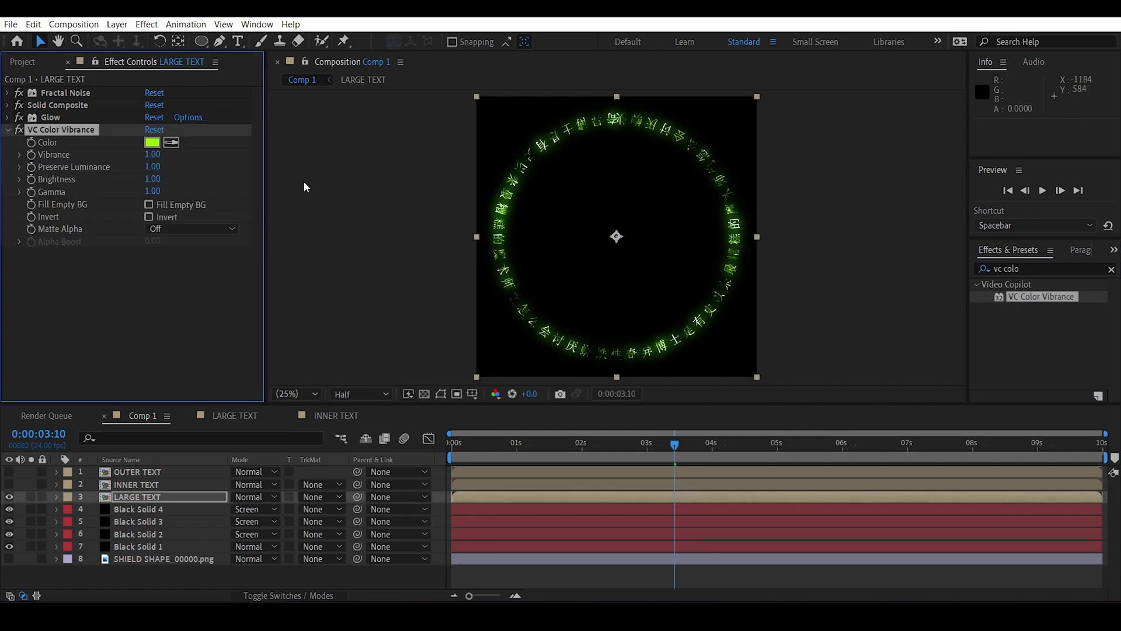
- Set the VC Color Vibrance color on LARGE TEXT to hue 35° with 50% saturation
left_click(155, 145)
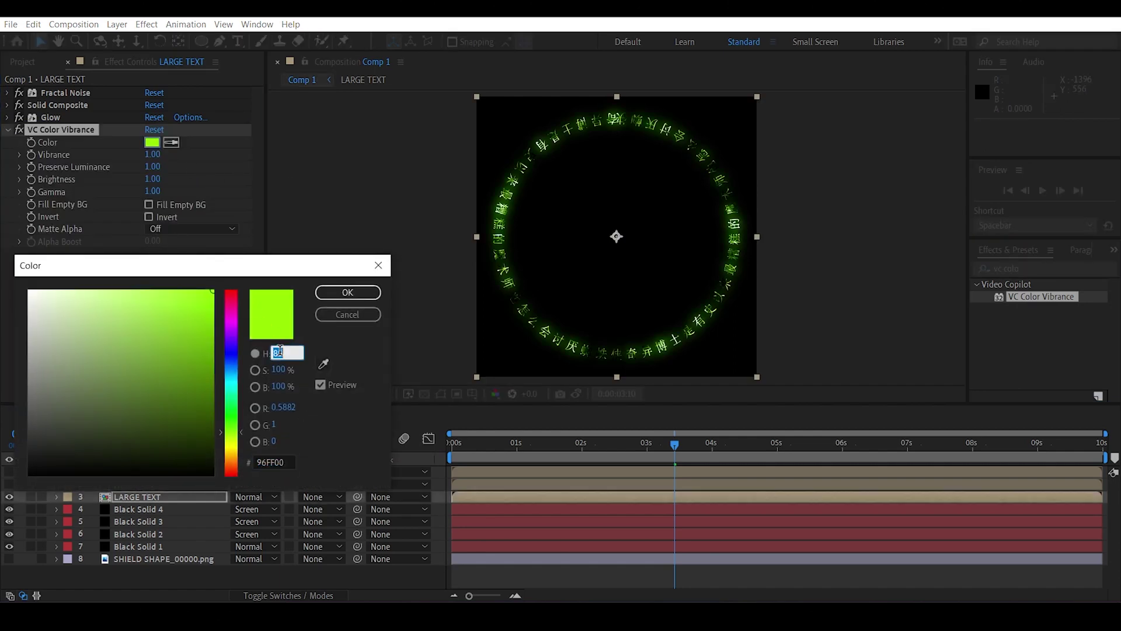
type("35")
left_click(279, 369)
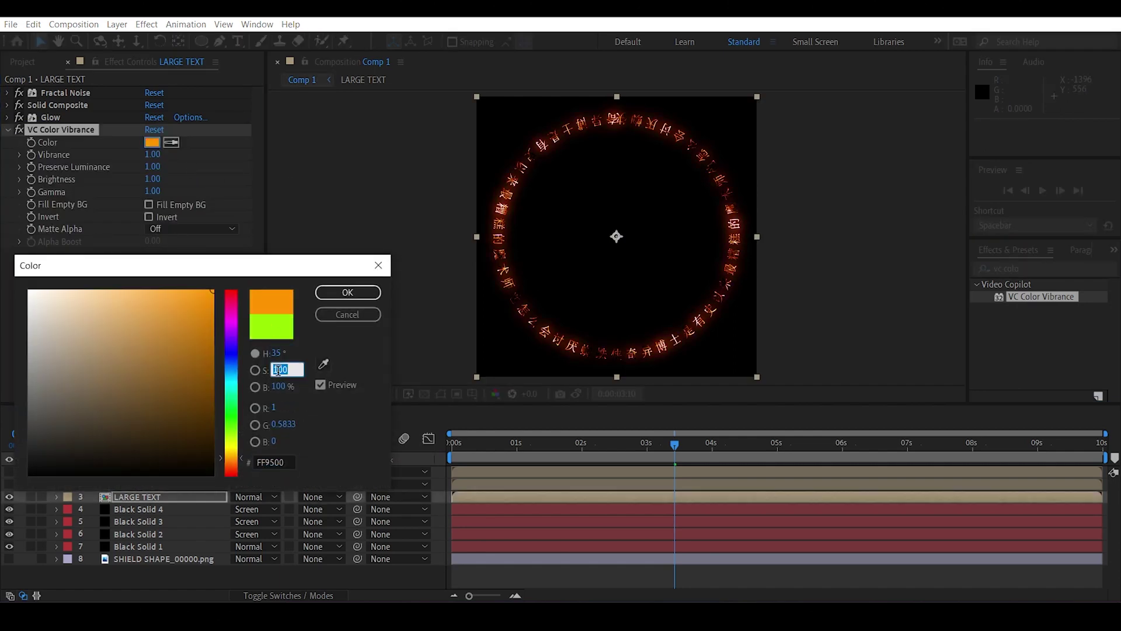
type("50")
key("Return")
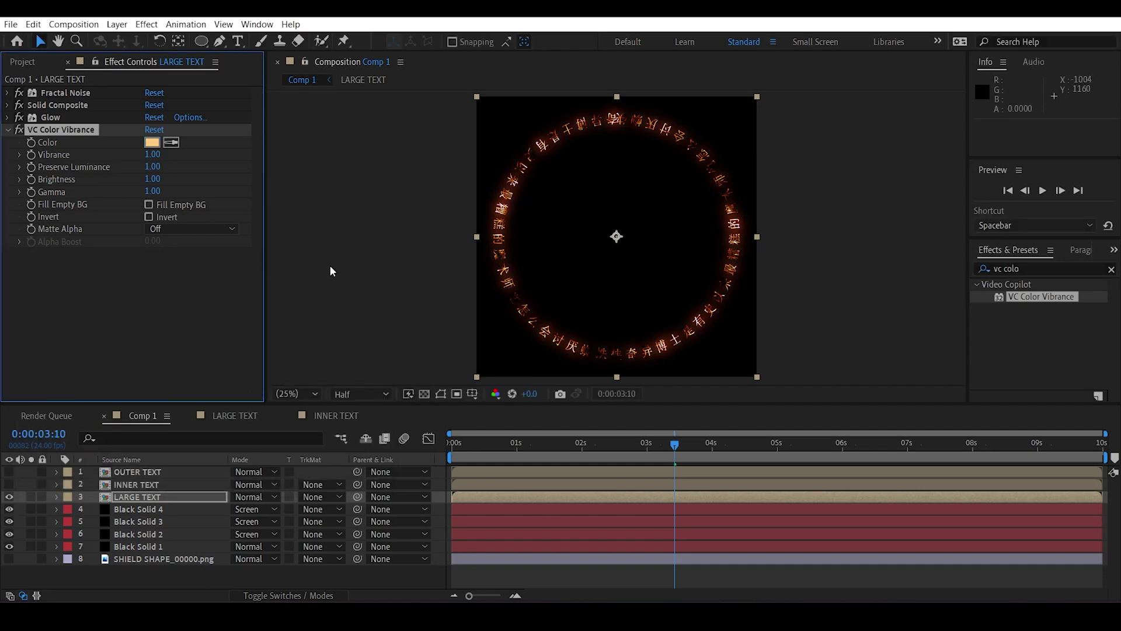
- Change the blending mode of the LARGE TEXT layer to Screen
left_click(345, 236)
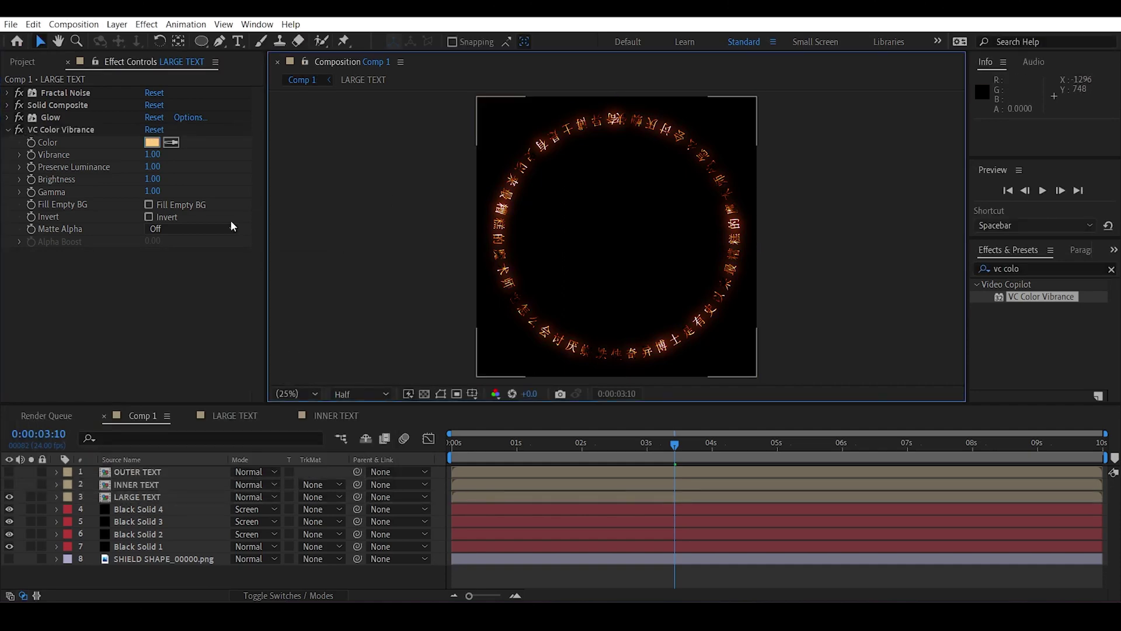
left_click(262, 496)
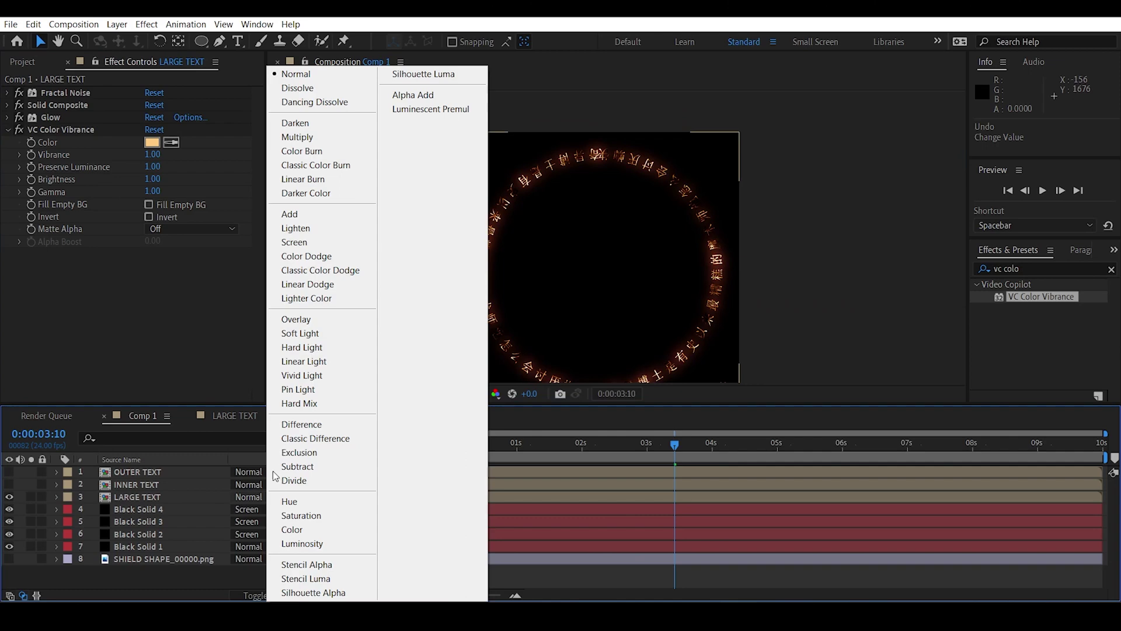
left_click(304, 243)
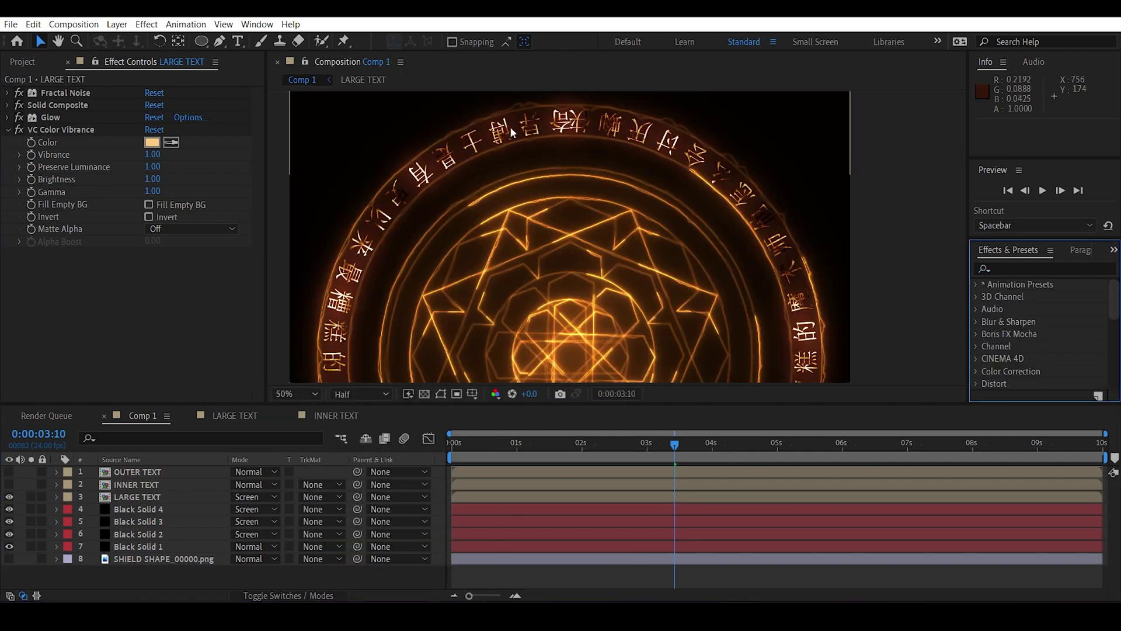
- Apply the Turbulent Displace effect to LARGE TEXT, placing it ahead of Fractal Noise
left_click(1002, 270)
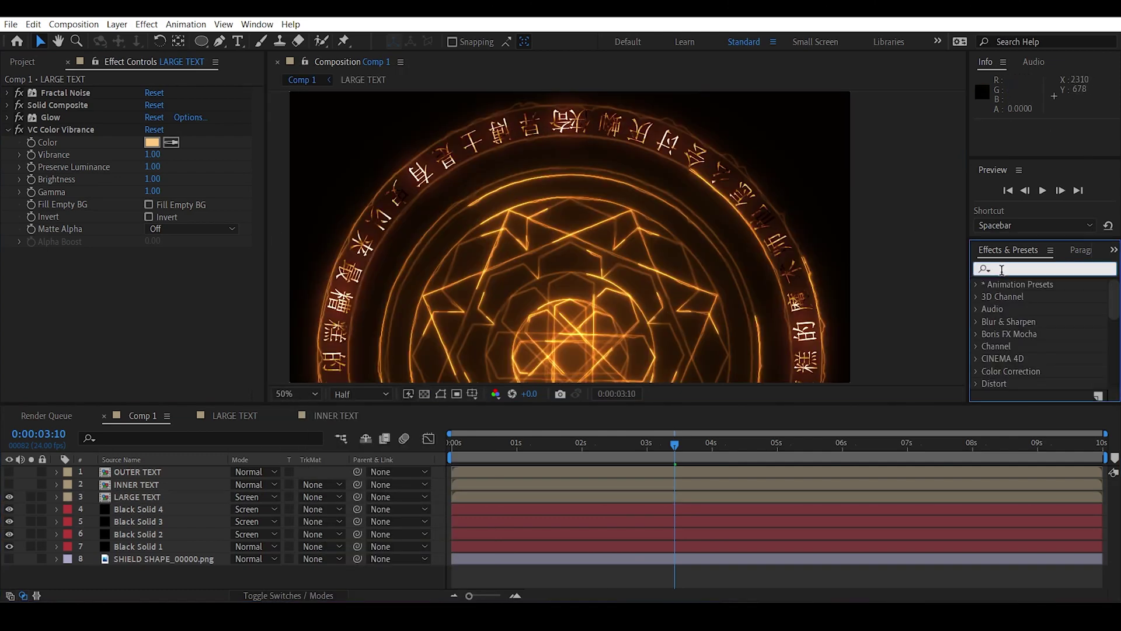
type("turbu")
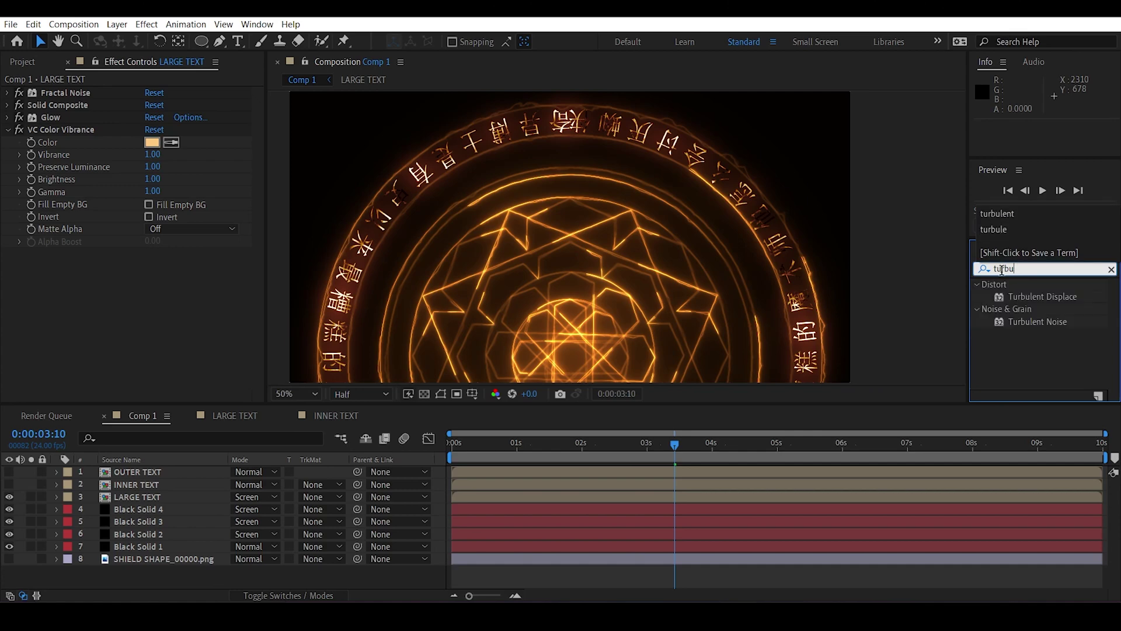
left_click_drag(1035, 297, 77, 95)
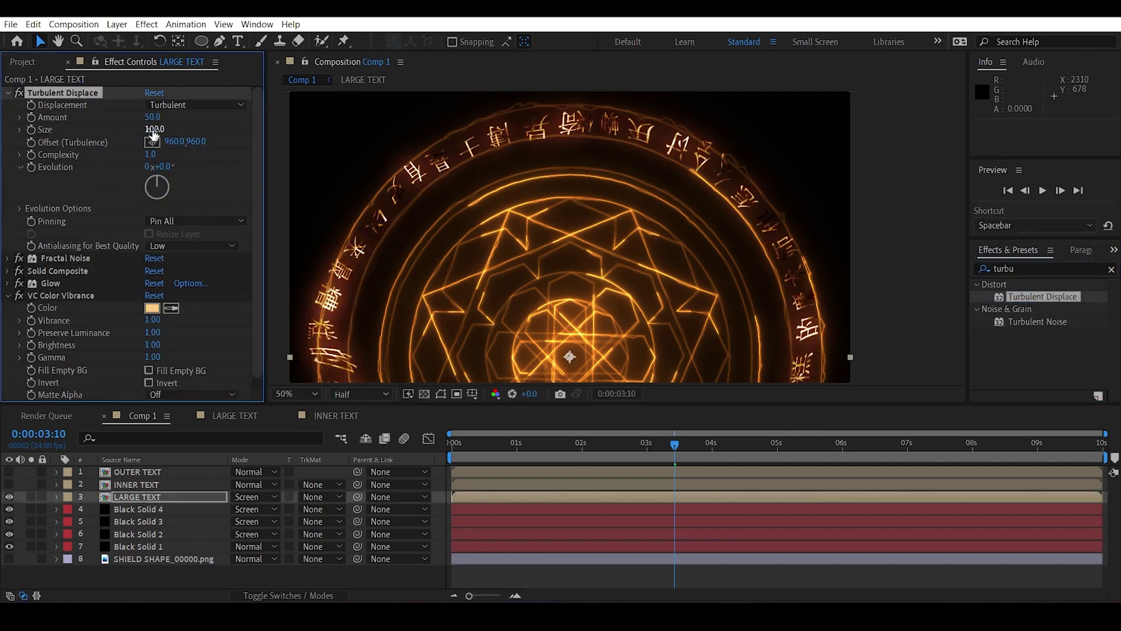
- Set the Turbulent Displace Size to 10 and its Complexity to 2 on LARGE TEXT, trying a Complexity of 3 first
left_click(153, 129)
type("10")
key("Return")
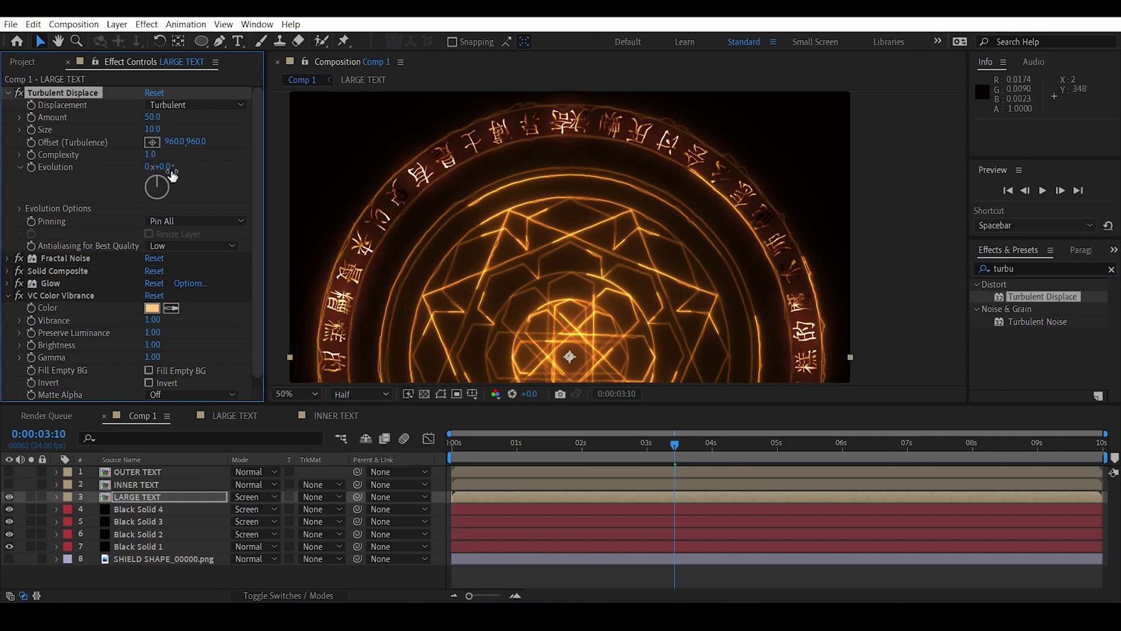
left_click(152, 155)
type("3")
key("Return")
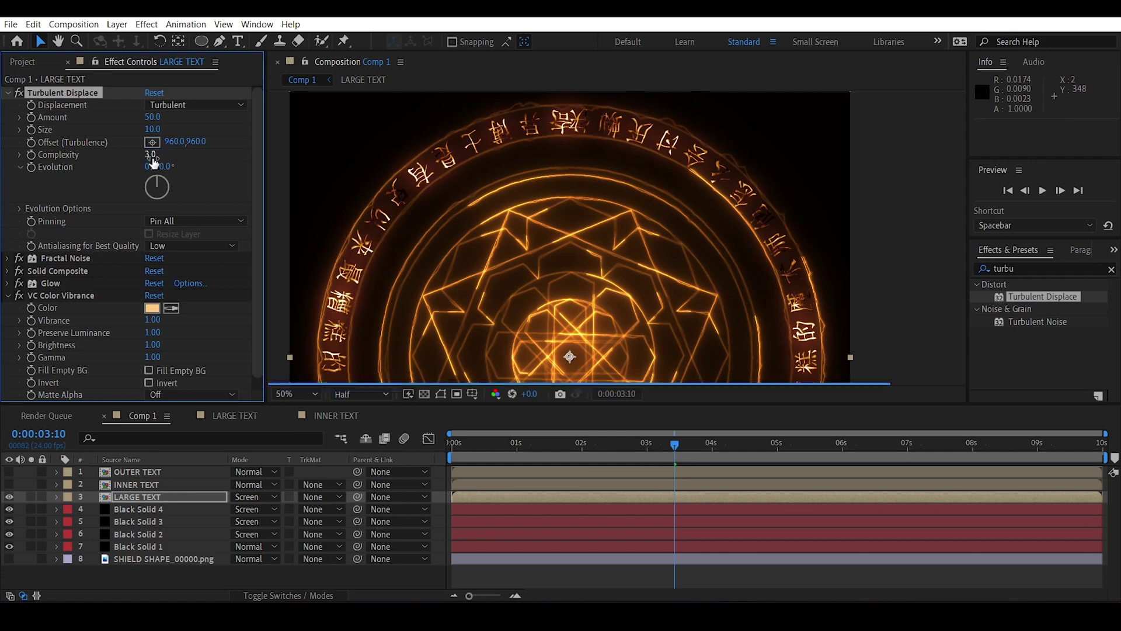
left_click(153, 156)
type("2")
key("Return")
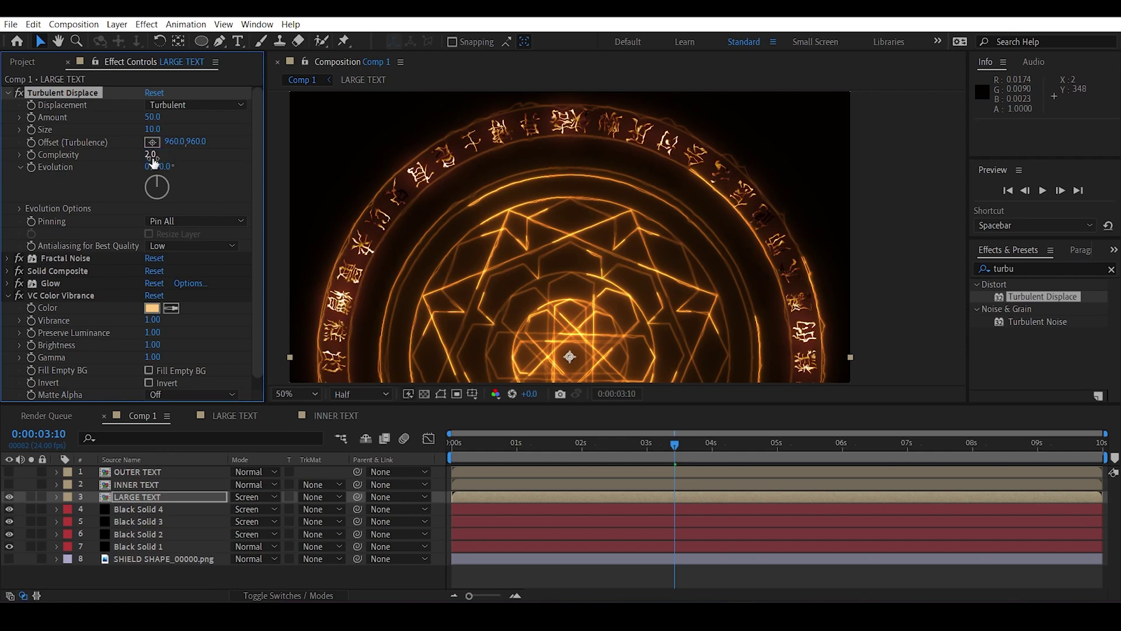
key("comma")
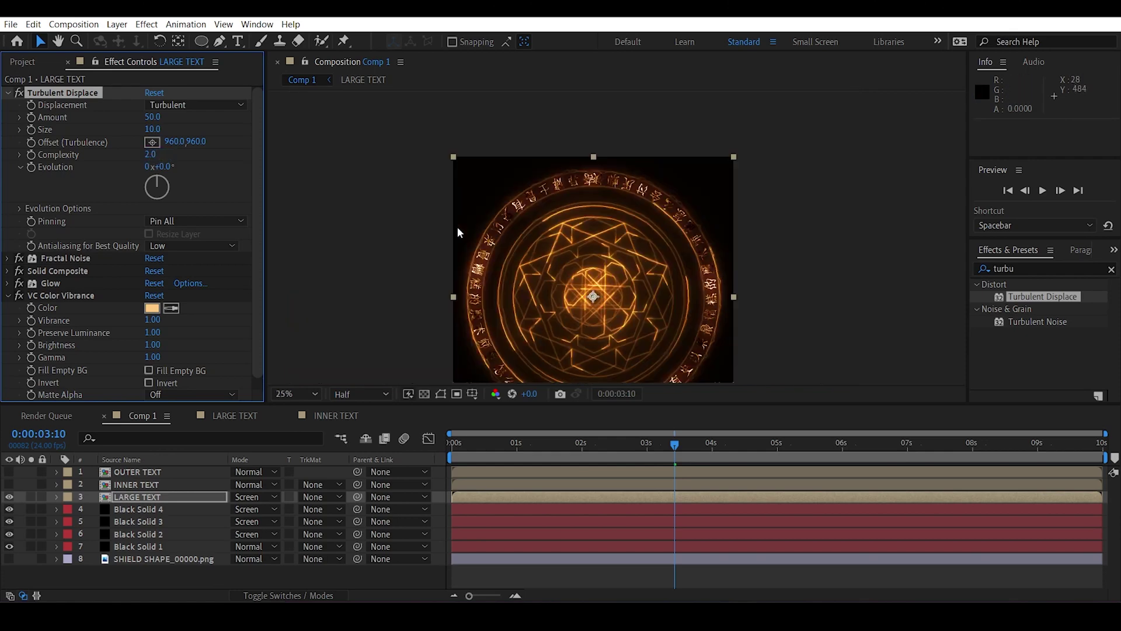
key("period")
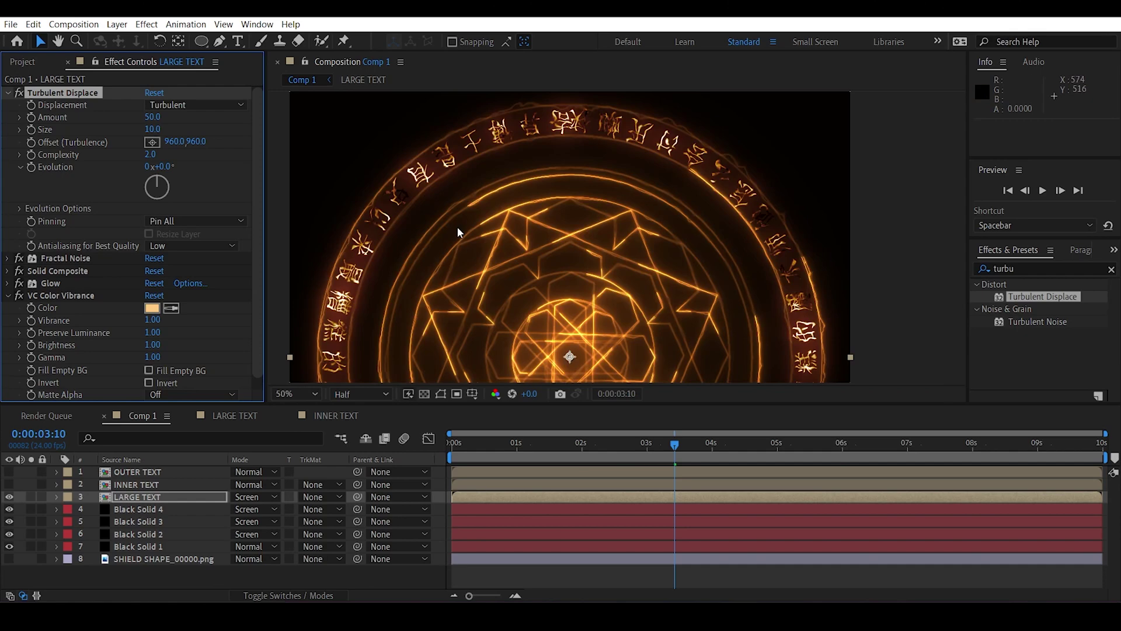
- Set the Fractal Noise Overflow on LARGE TEXT to Clip and check the text ring
left_click(8, 92)
left_click(49, 106)
left_click(7, 105)
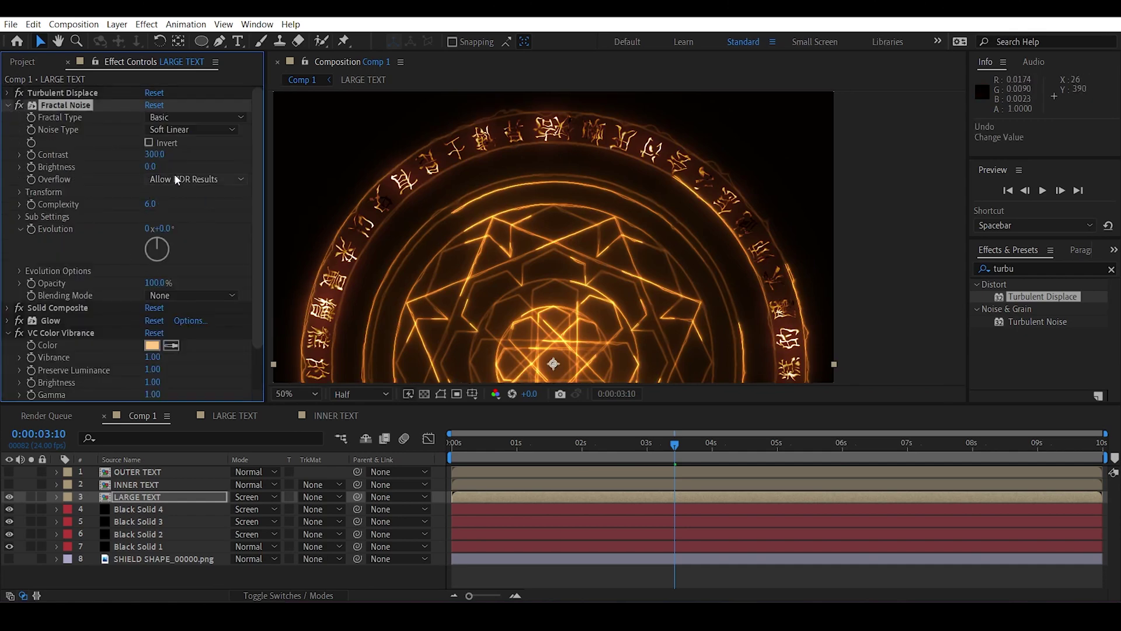
left_click(183, 180)
left_click(185, 190)
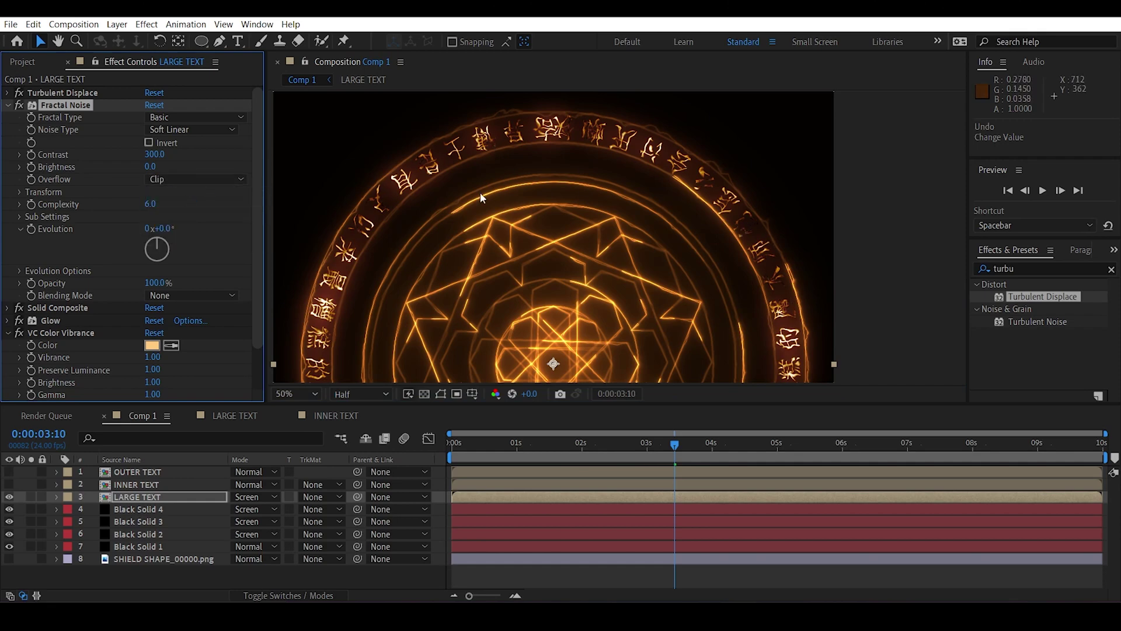
left_click_drag(538, 267, 557, 169)
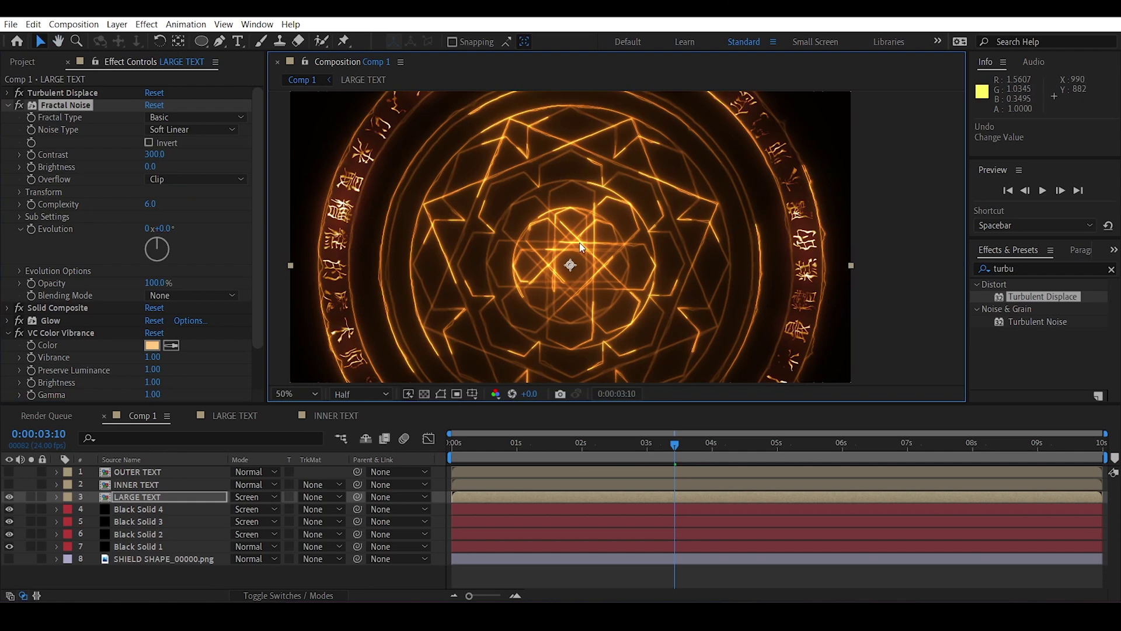
scroll(524, 247, "down", 2)
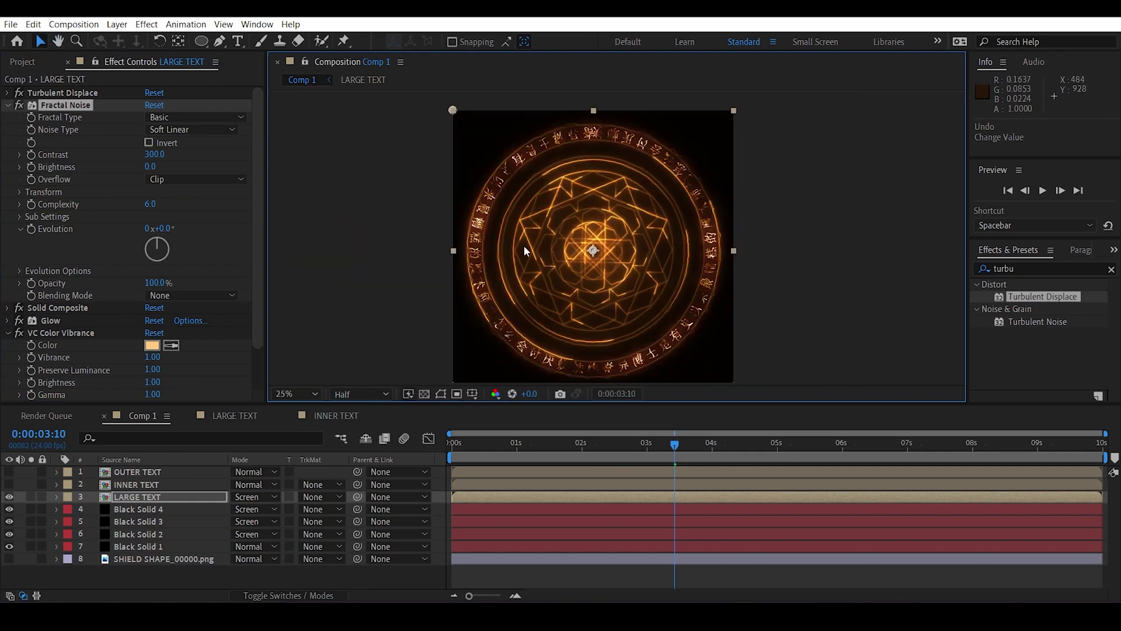
- Try the Fractal Noise Overflow at Allow HDR Results on LARGE TEXT and compare the characters up close
left_click(173, 178)
left_click(201, 236)
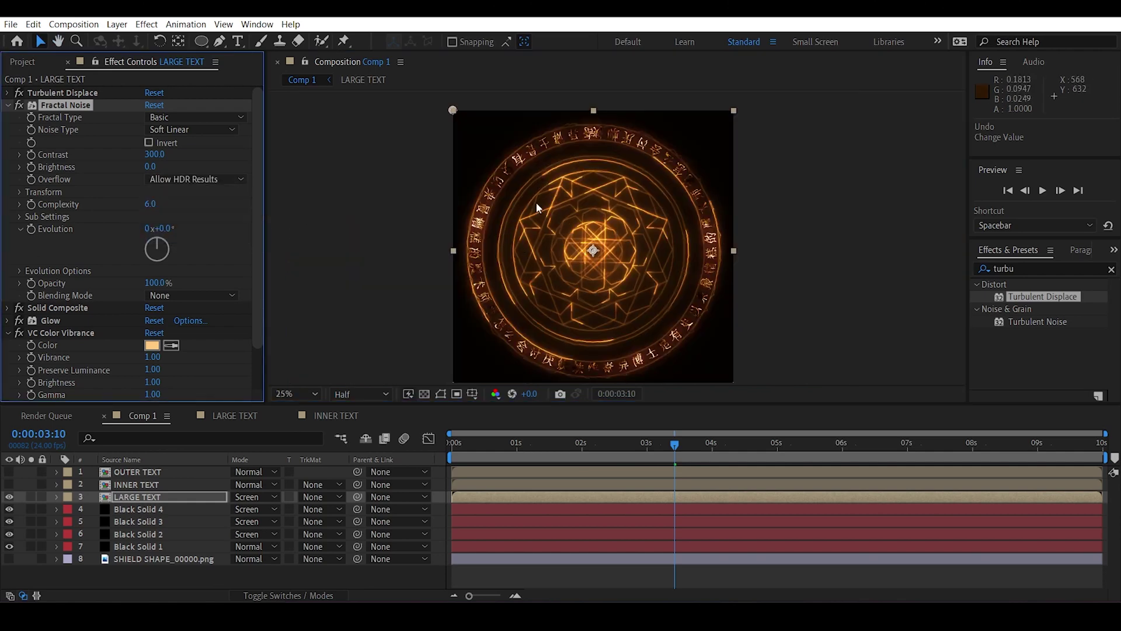
scroll(618, 142, "up", 2)
left_click_drag(618, 138, 501, 302)
scroll(528, 244, "up", 1)
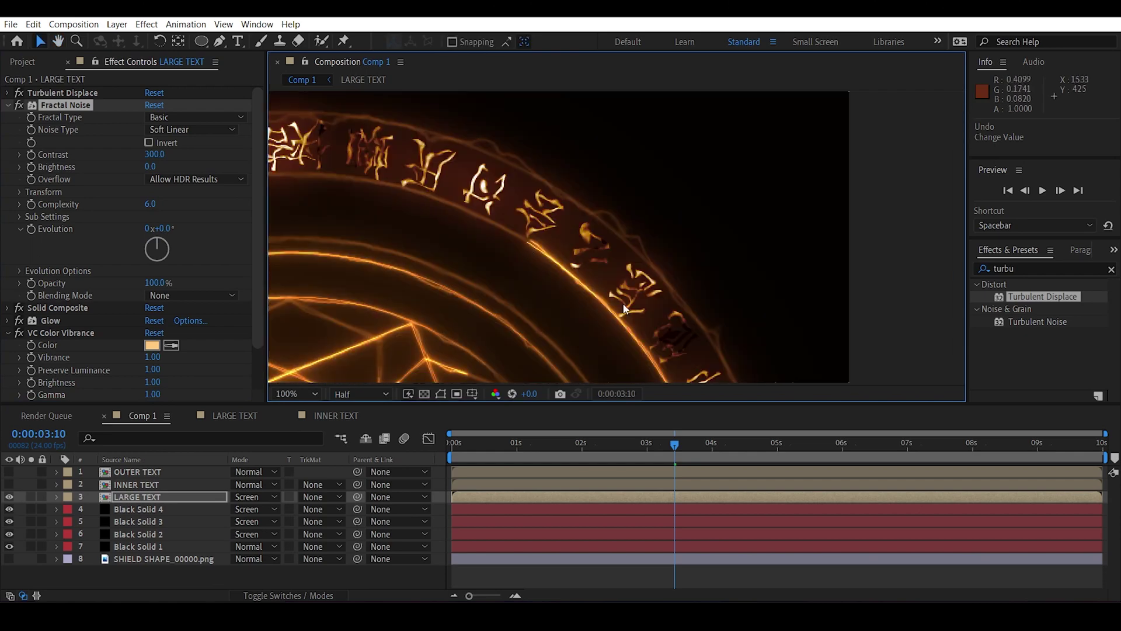
left_click_drag(630, 295, 564, 232)
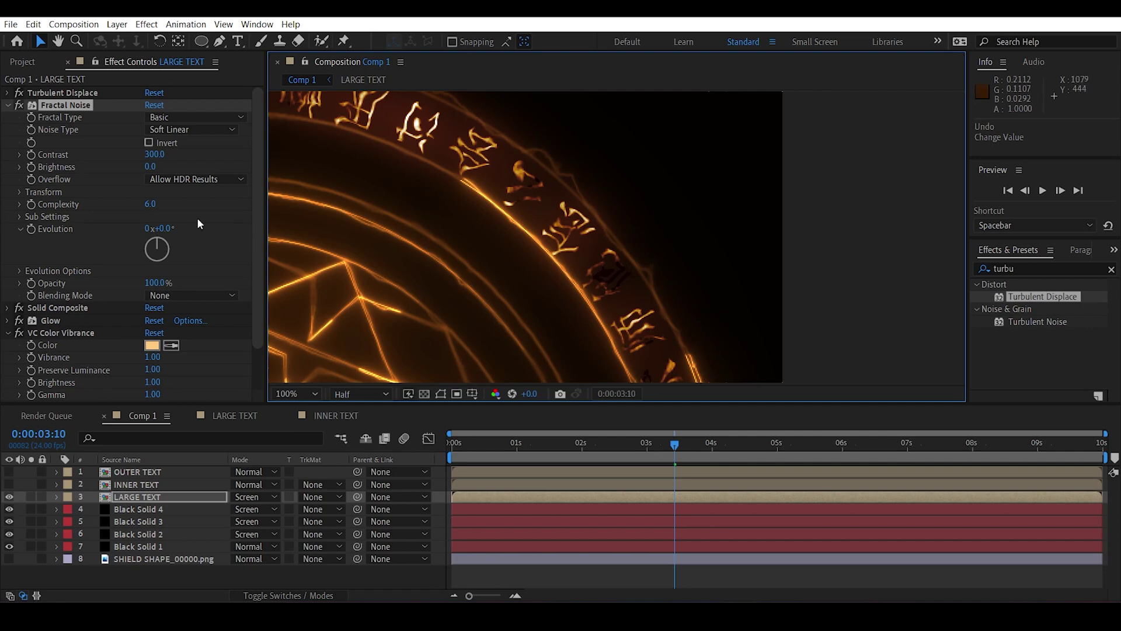
- Switch the Fractal Noise Overflow on LARGE TEXT back to Clip and review the whole shield
left_click(179, 179)
left_click(173, 194)
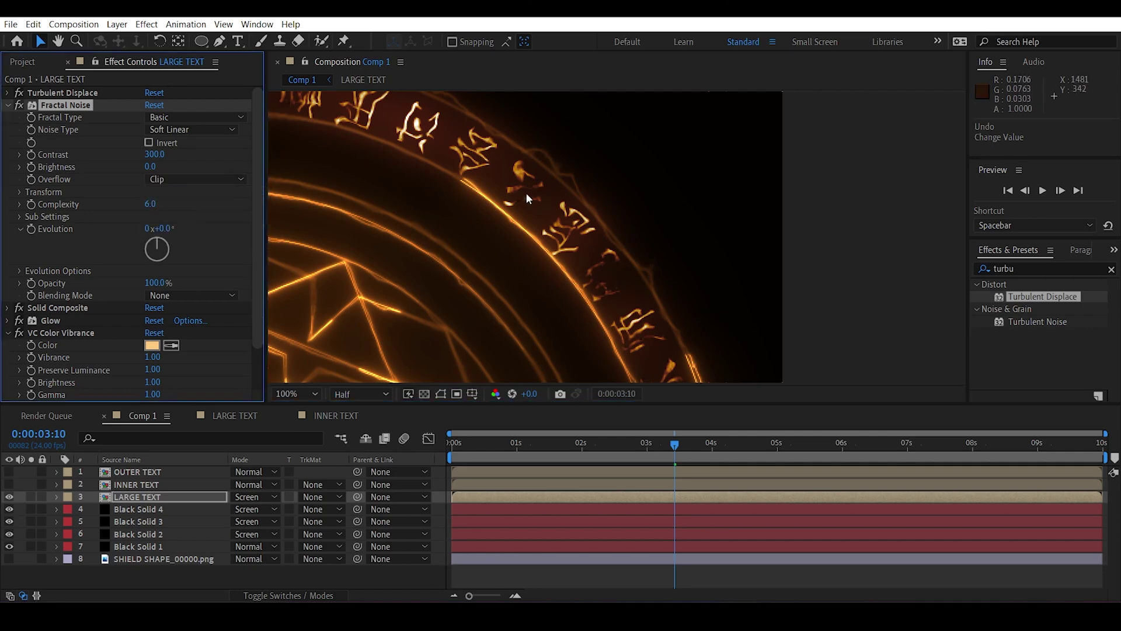
scroll(523, 273, "down", 1)
left_click_drag(527, 263, 727, 193)
scroll(576, 262, "down", 1)
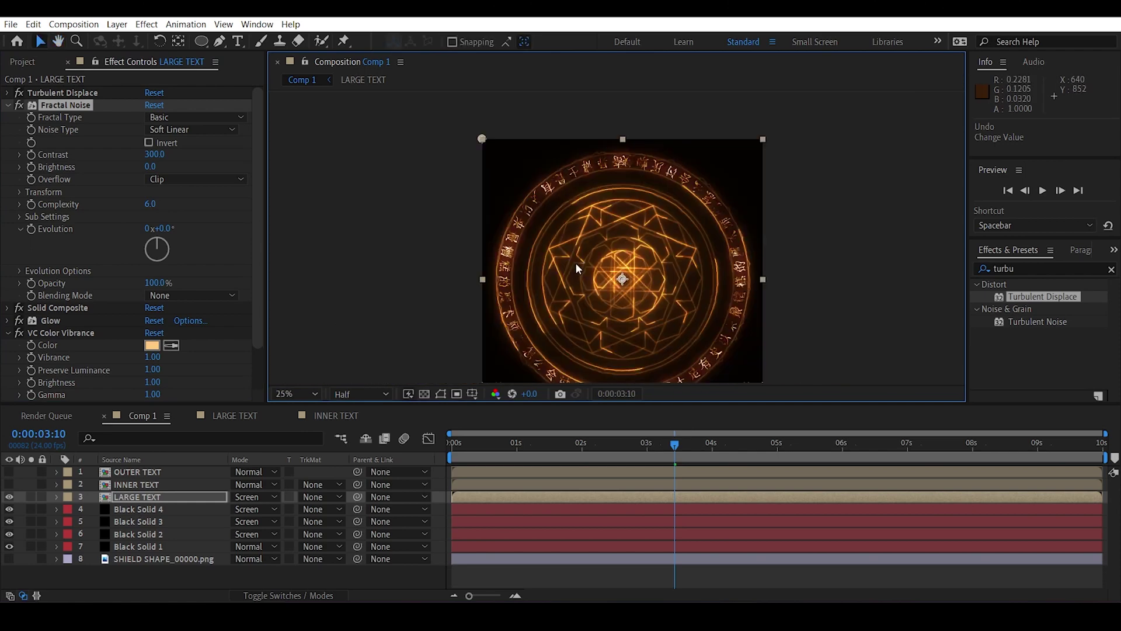
left_click_drag(576, 262, 631, 241)
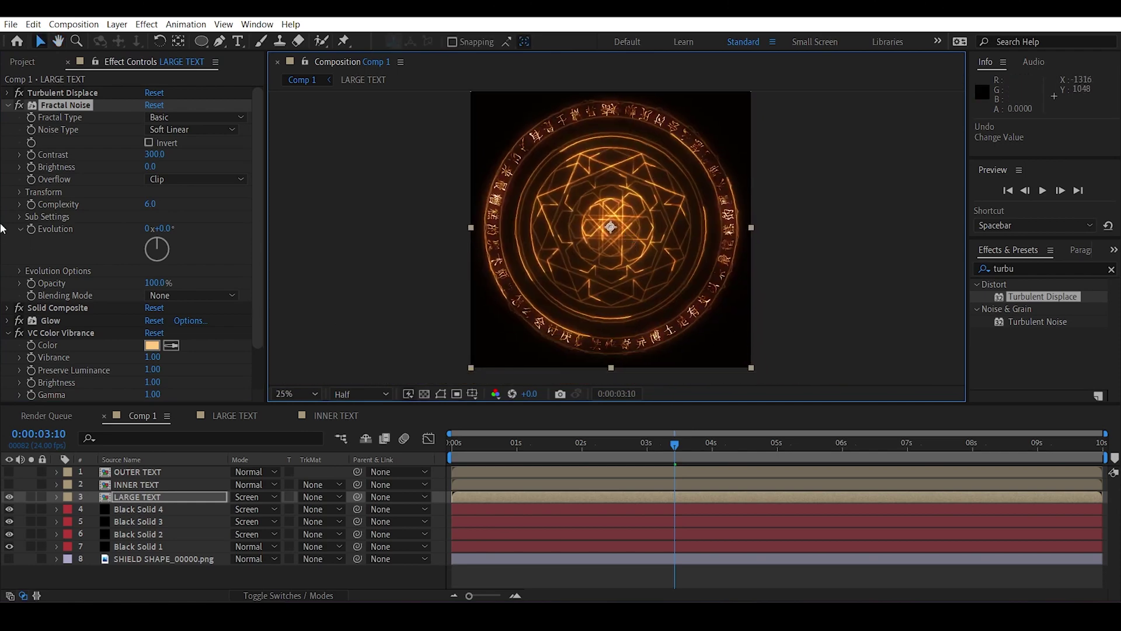
- Lower the VC Color Vibrance Brightness on LARGE TEXT to about 0.7 and check the whole shield
left_click(8, 106)
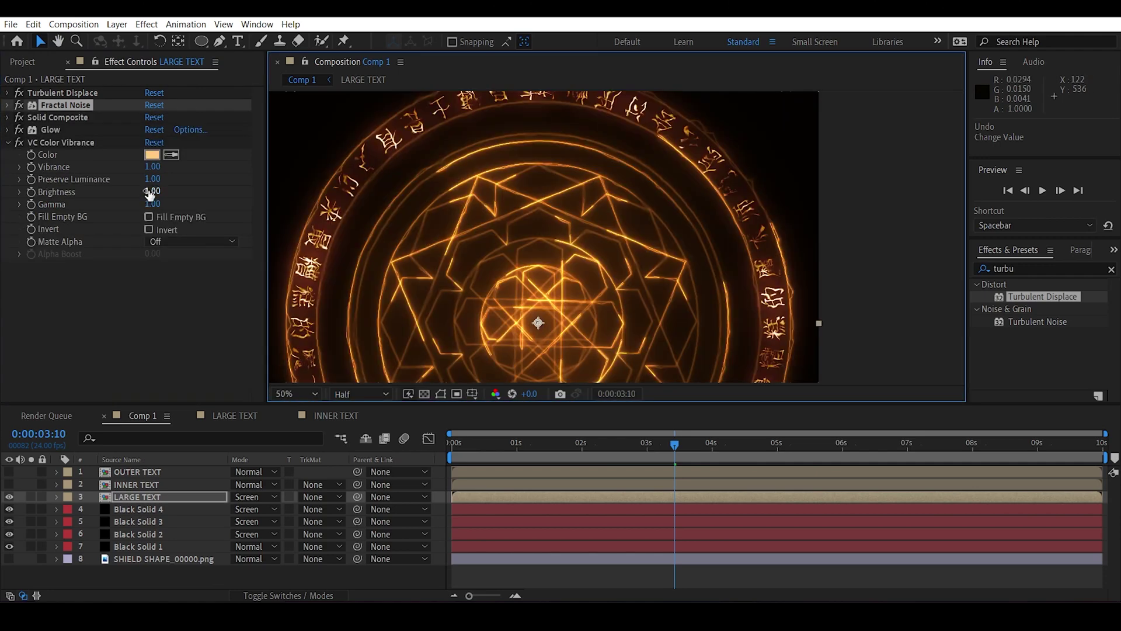
mouse_move(151, 193)
left_mouse_down()
mouse_move(125, 198)
mouse_move(135, 197)
left_mouse_up()
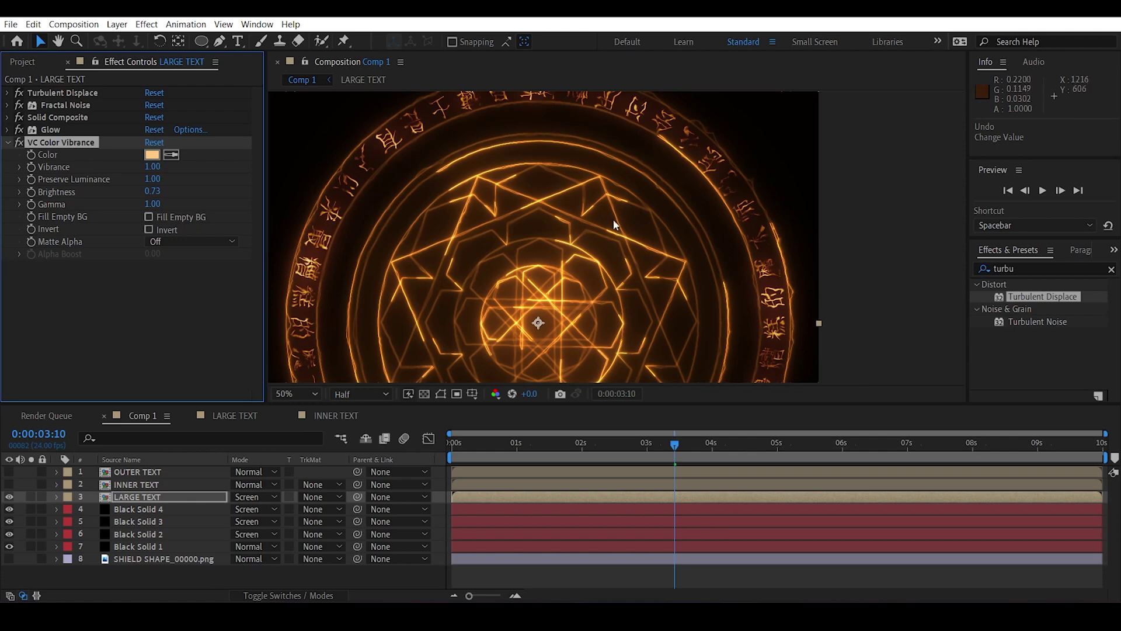
scroll(620, 206, "down", 2)
left_click_drag(829, 229, 841, 217)
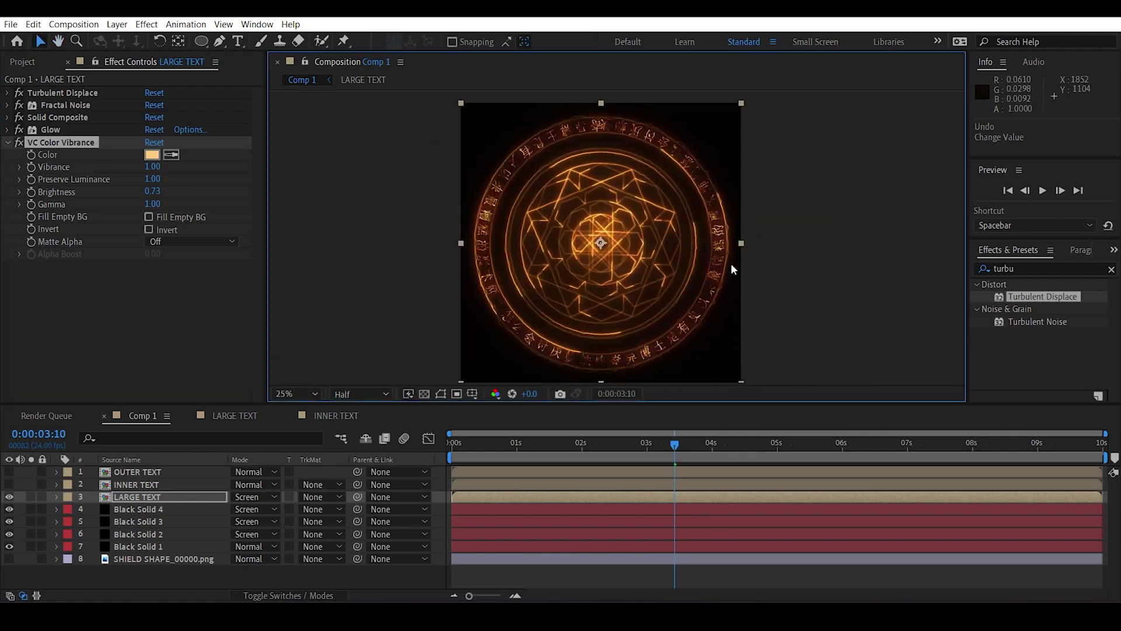
- Animate the Fractal Noise Evolution on LARGE TEXT with the expression time*100;
left_click(106, 308)
left_click(5, 106)
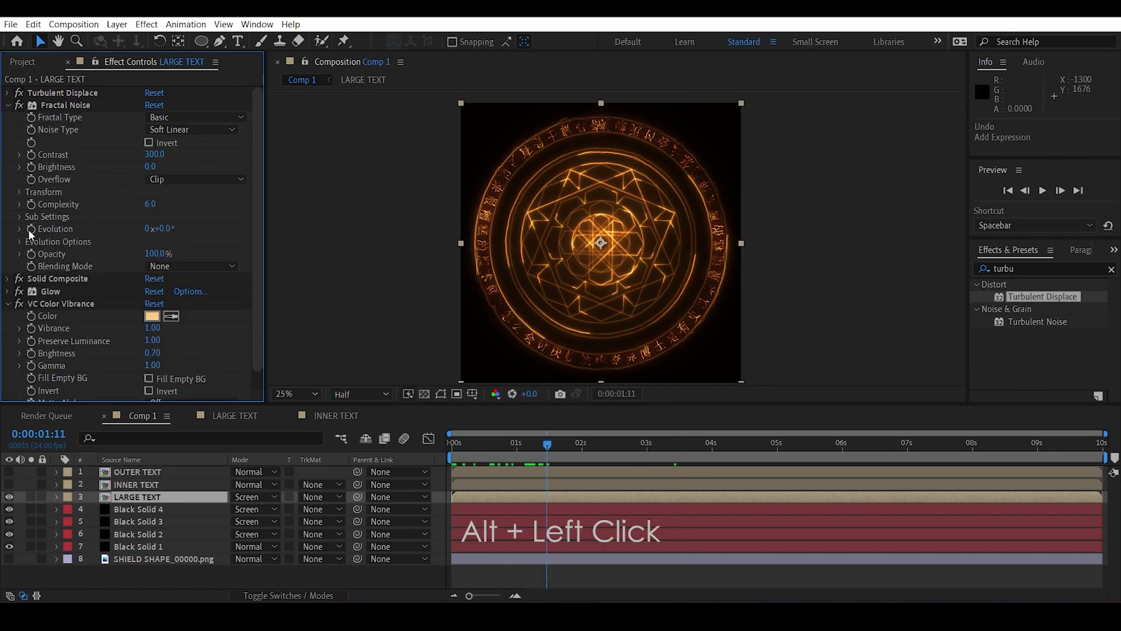
left_click(31, 229, "alt")
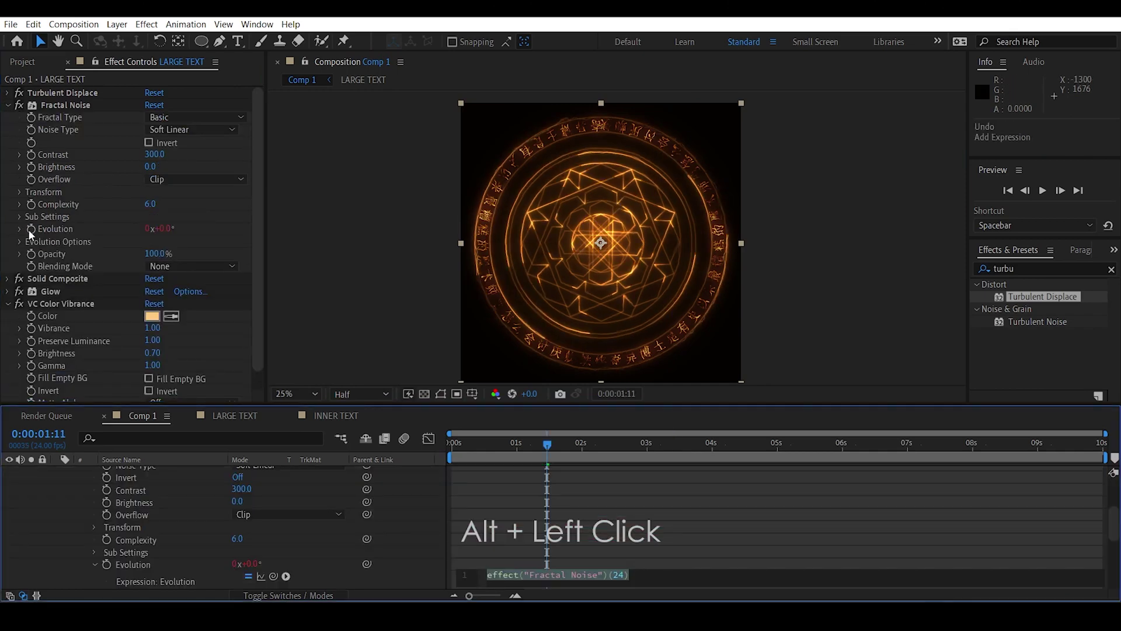
type("time*100;")
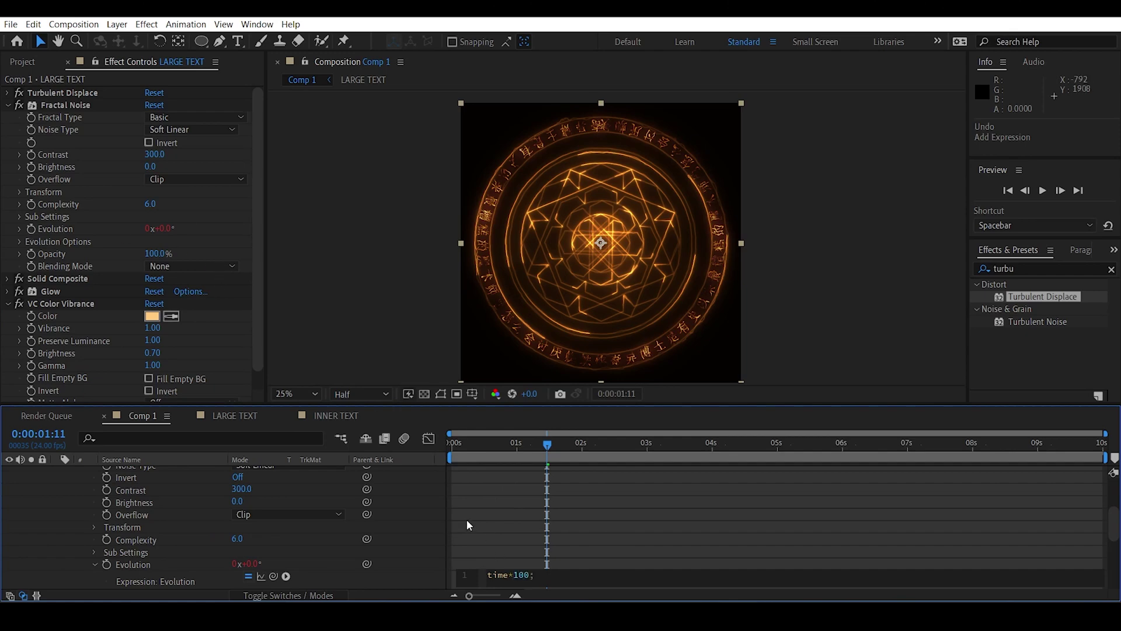
left_click(467, 520)
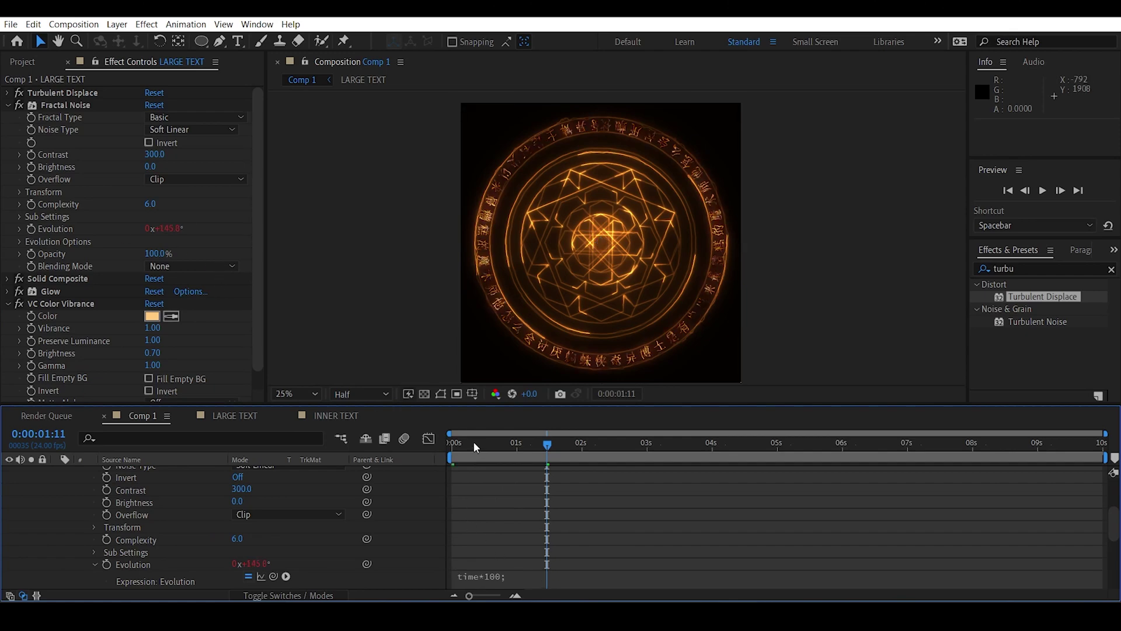
- Return the current time to 0:00:00:00 and collapse the properties of the LARGE TEXT layer
left_click_drag(474, 442, 449, 445)
scroll(85, 520, "up", 3)
left_click(57, 497)
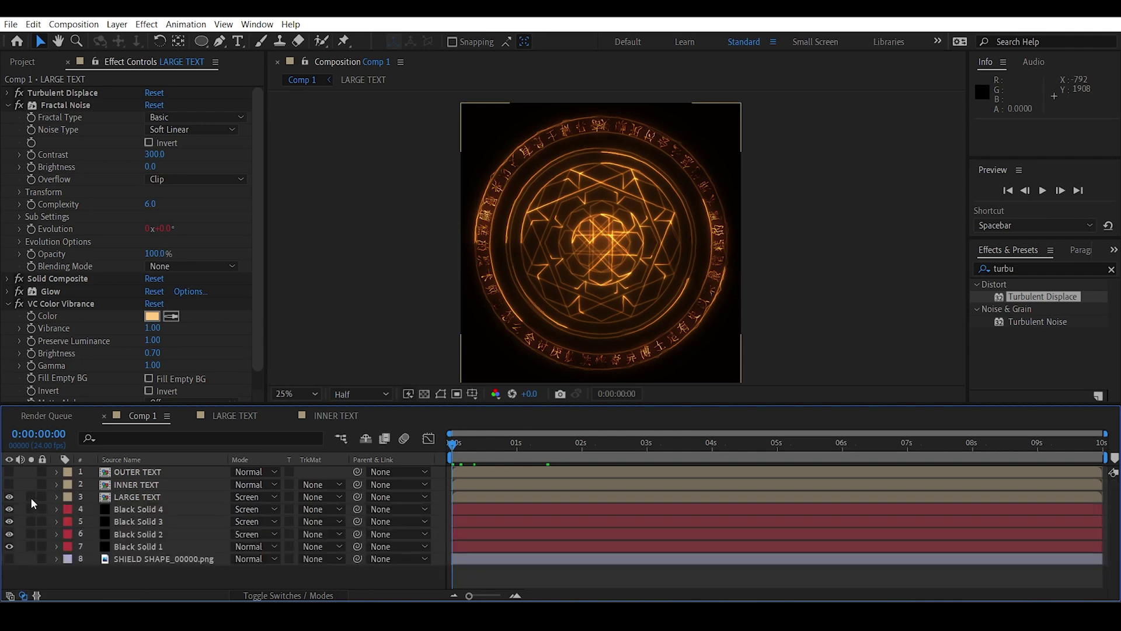
- Solo the LARGE TEXT layer and preview its noise animation
left_click(31, 496)
key("space")
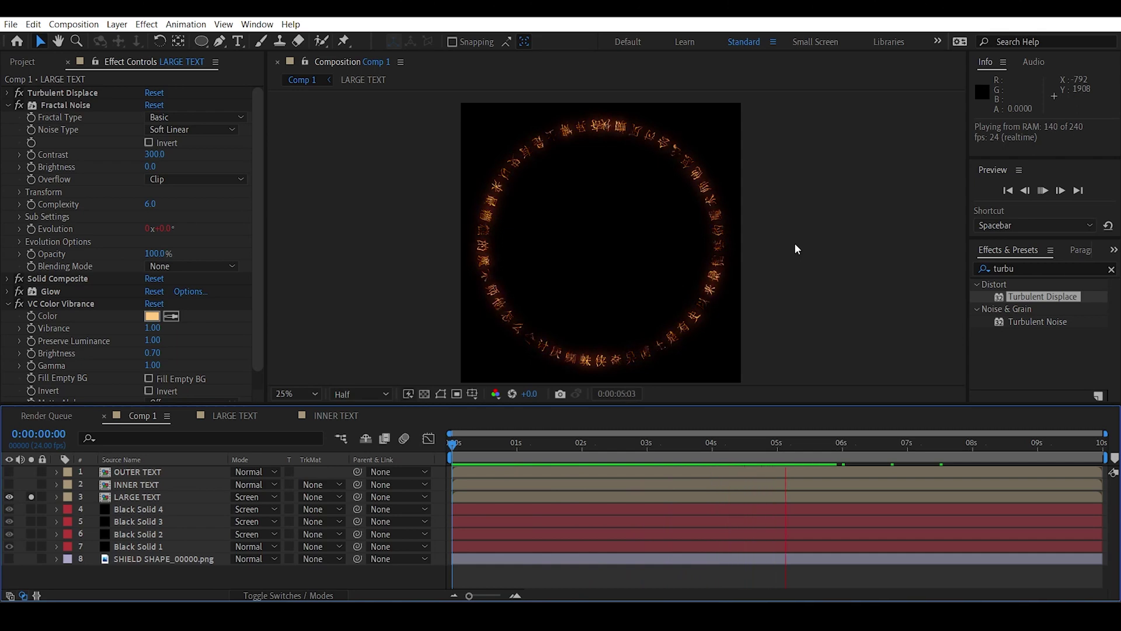
key("space")
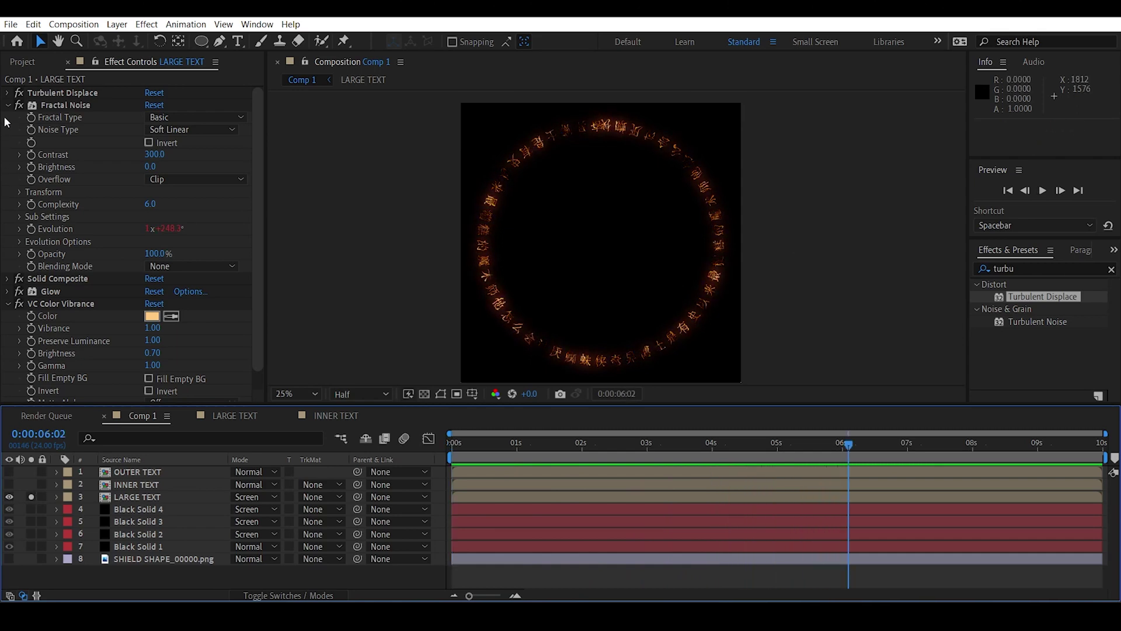
- Copy all effects of the LARGE TEXT layer, from Turbulent Displace through VC Color Vibrance
left_click(8, 105)
left_click(63, 92)
left_click(57, 143, "shift")
key("ctrl+c")
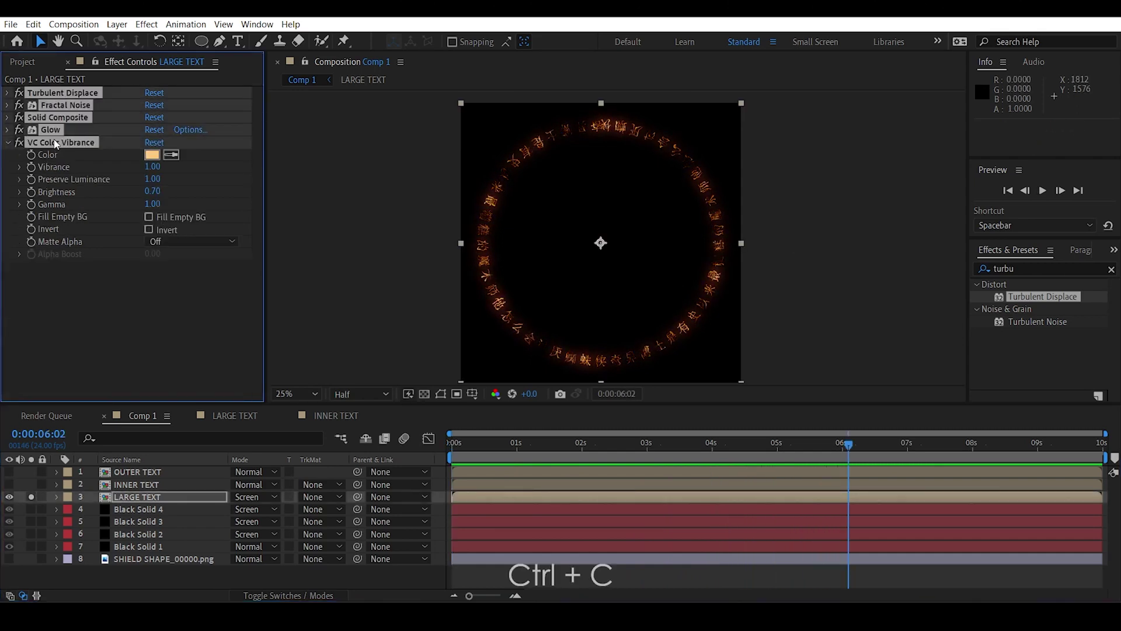
- Switch the solo from LARGE TEXT to INNER TEXT, make INNER TEXT visible and paste the copied effects onto it
key("ctrl+Up")
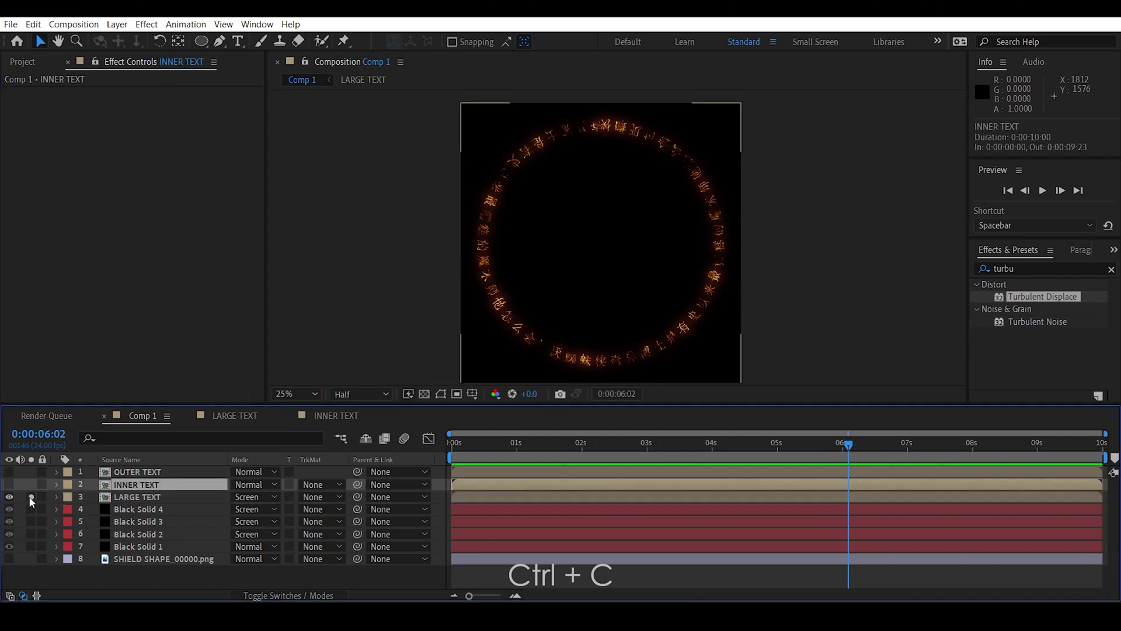
left_click(31, 497)
left_click(9, 485)
left_click(33, 483)
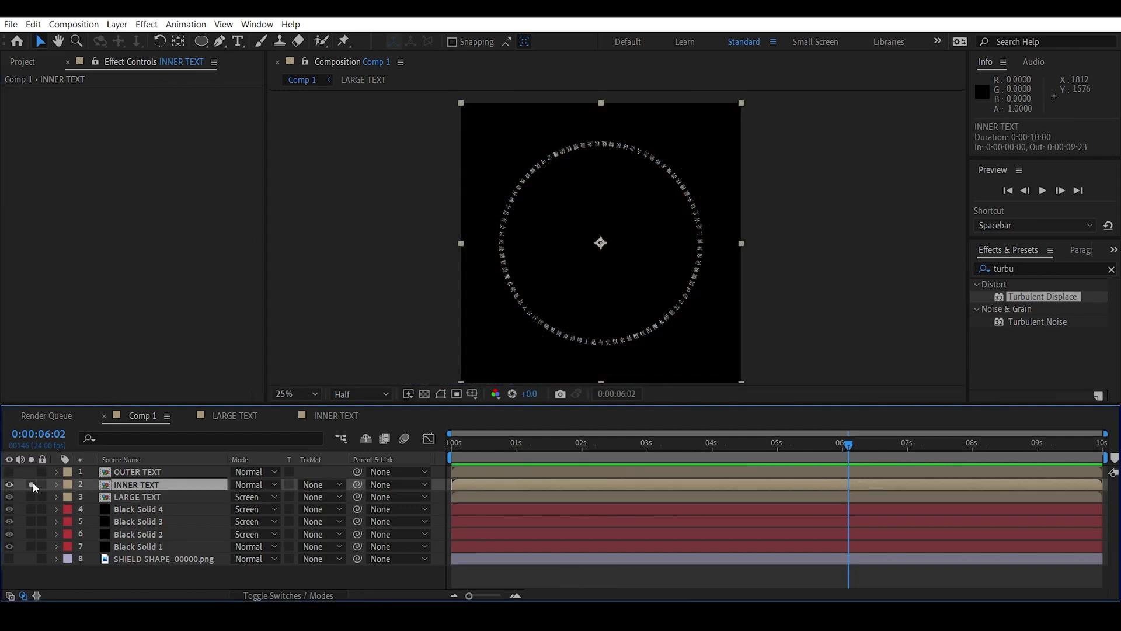
key("ctrl+v")
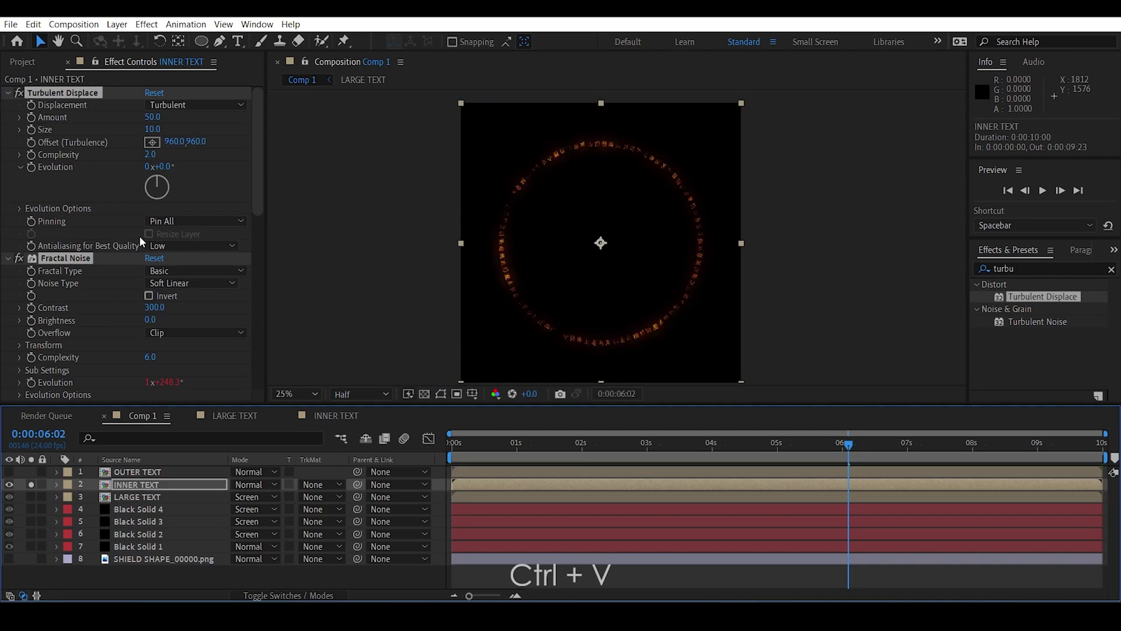
- Set the blending mode of INNER TEXT to Screen and end its solo
left_click(251, 485)
left_click(351, 241)
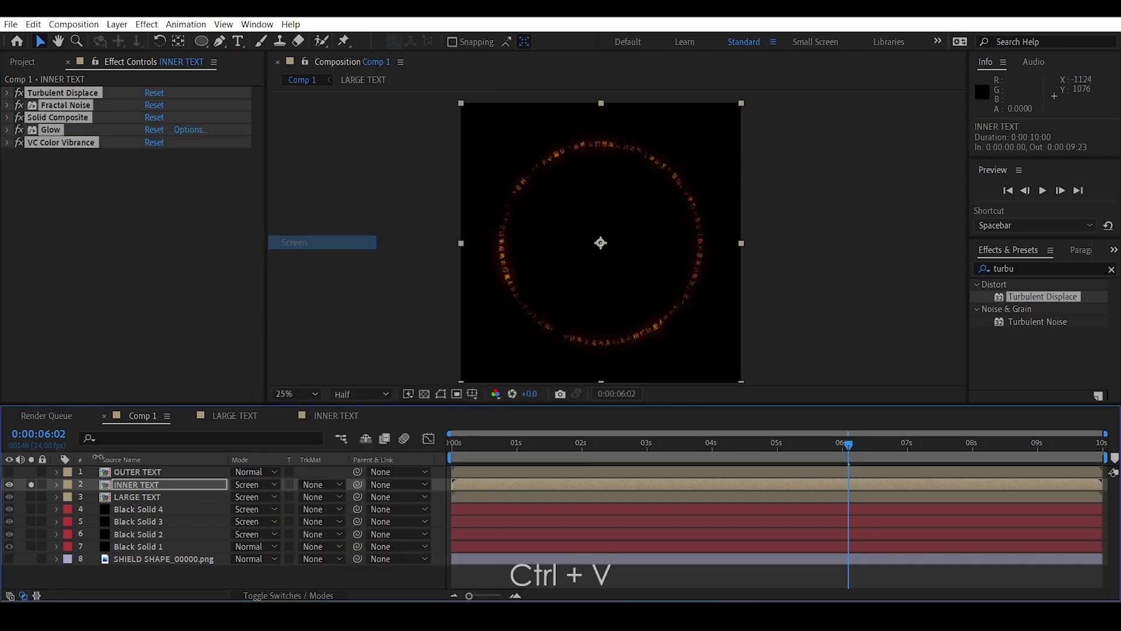
left_click(31, 484)
- Paste the copied effects onto OUTER TEXT, make the layer visible and set its blending mode to Screen
left_click(138, 473)
key("ctrl+v")
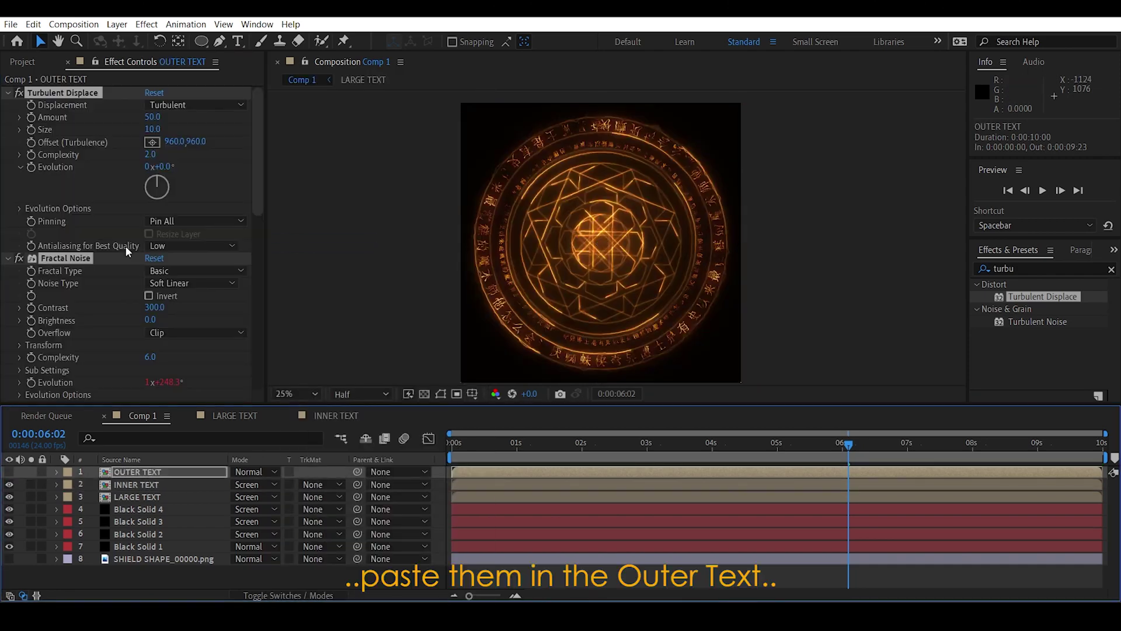
left_click(8, 472)
left_click(257, 472)
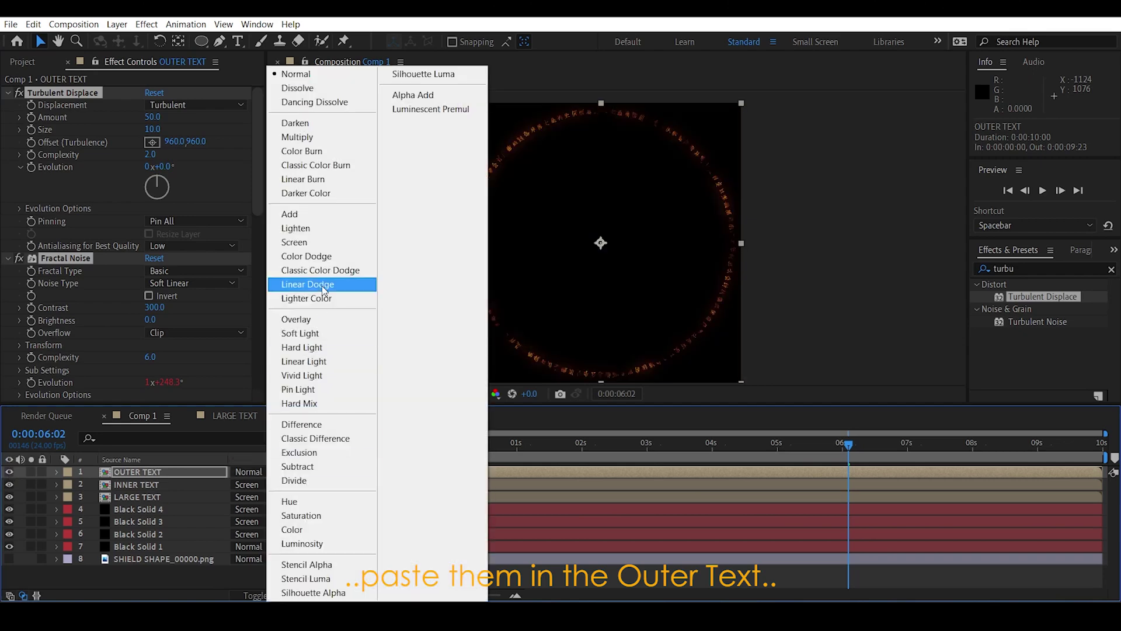
left_click(353, 243)
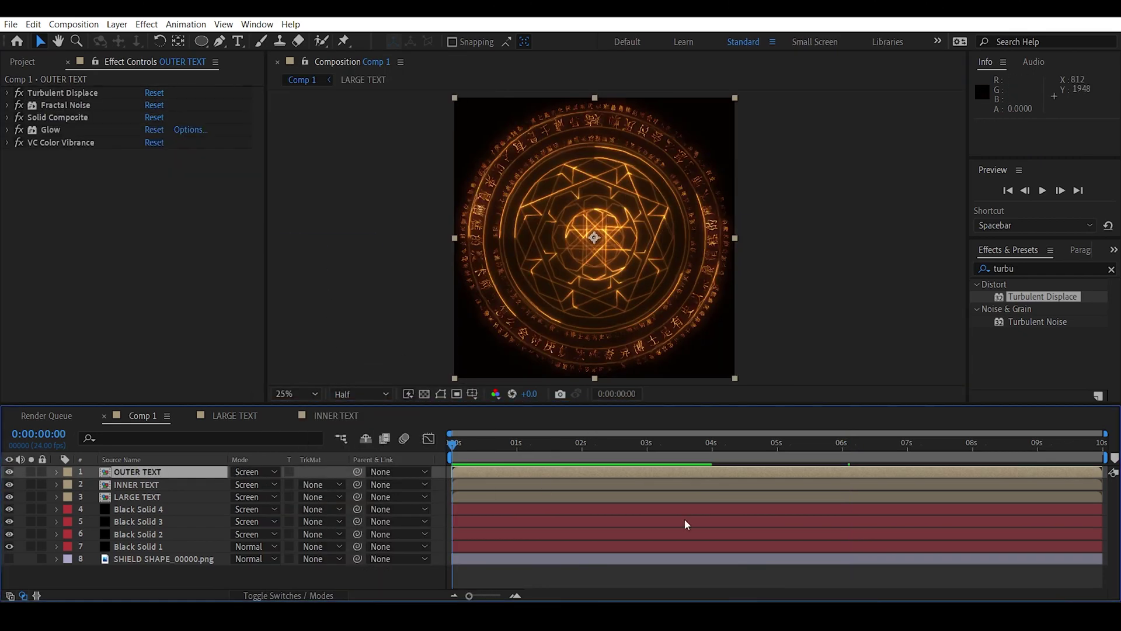
- Preview the whole shield animation with all three text rings showing
key("space")
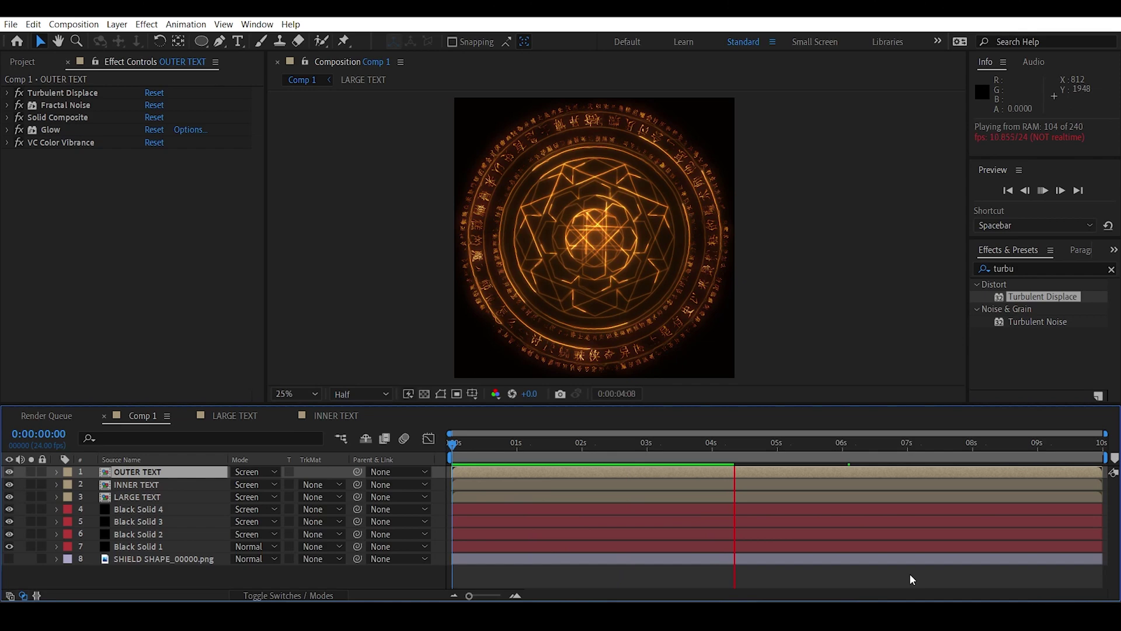
key("space")
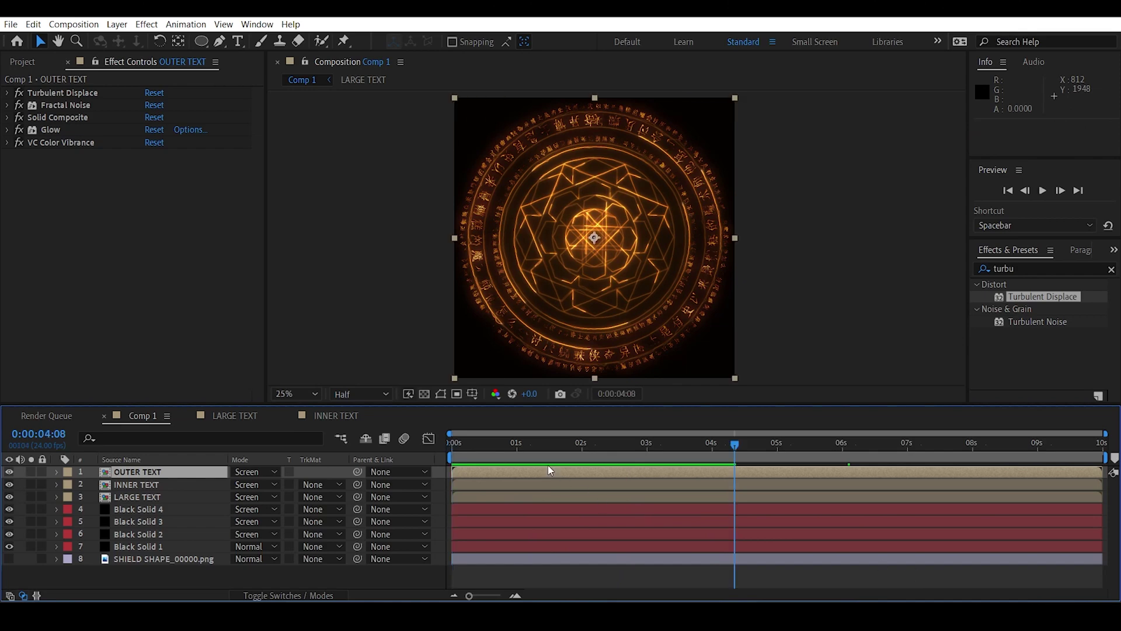
key("space")
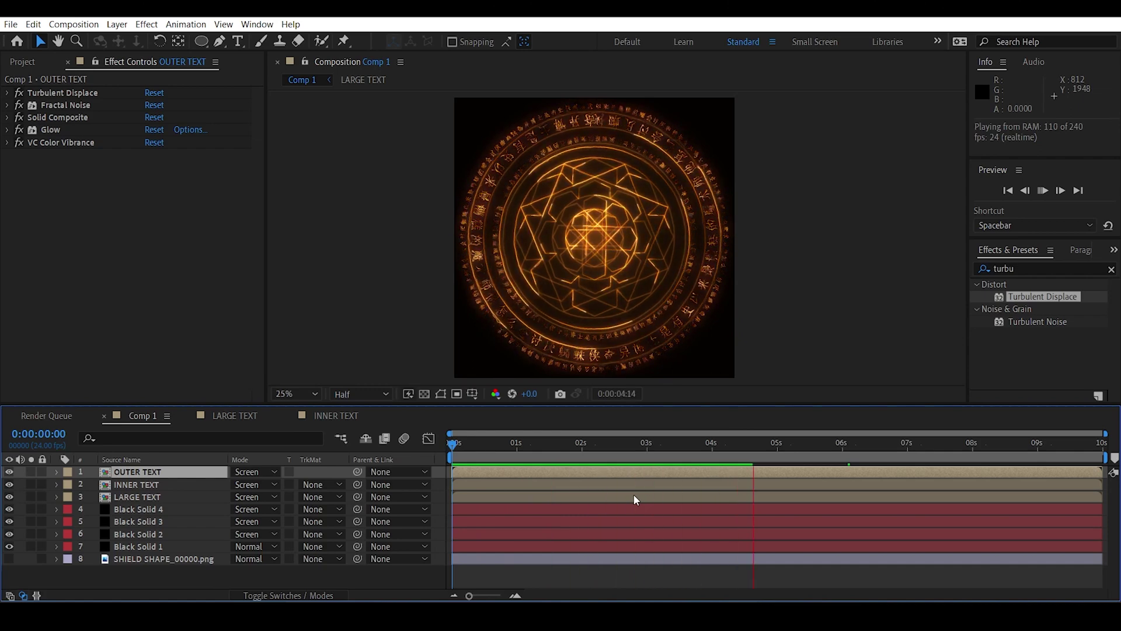
- Solo Black Solid 3 and disable its Saber and Saber 3 effects to isolate Saber 2
left_click(46, 520)
left_click(32, 521)
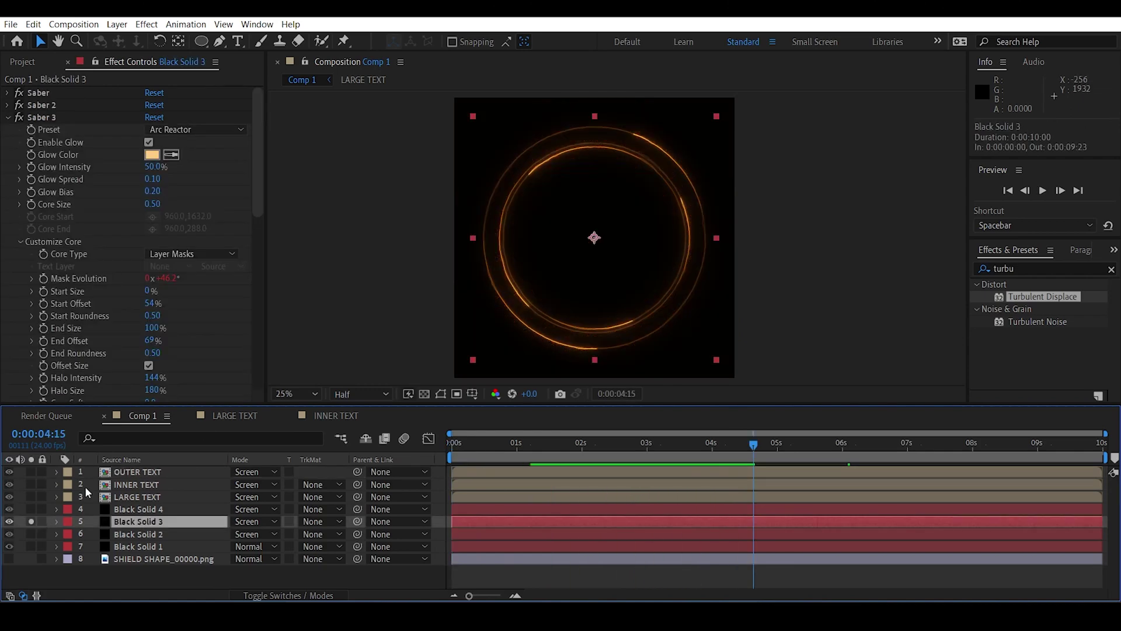
left_click(363, 271)
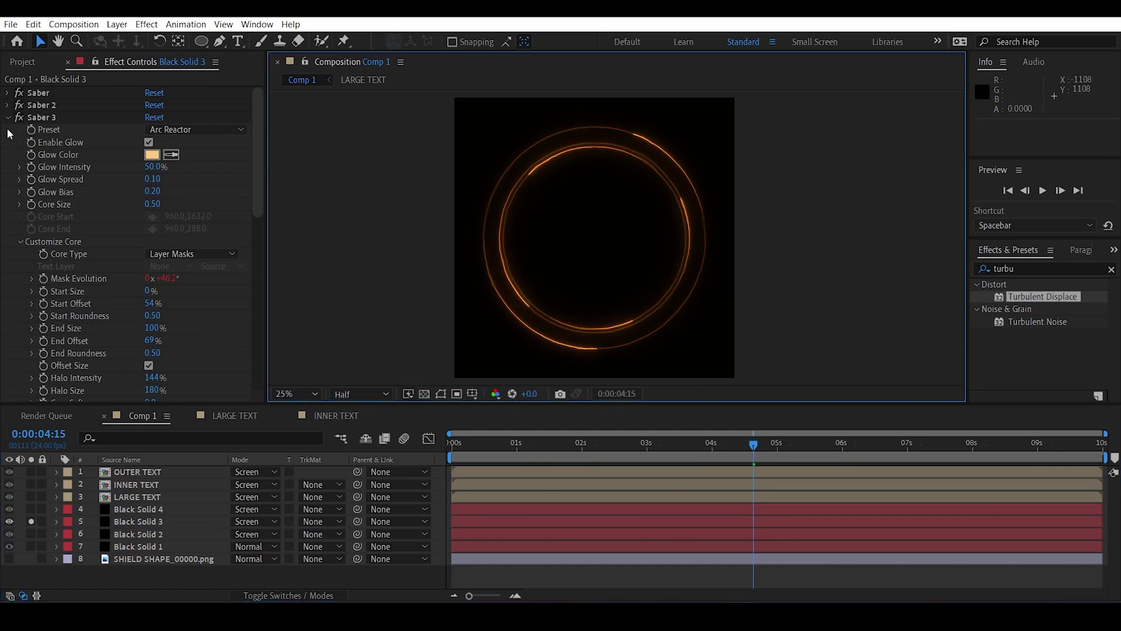
left_click(17, 117)
left_click(18, 92)
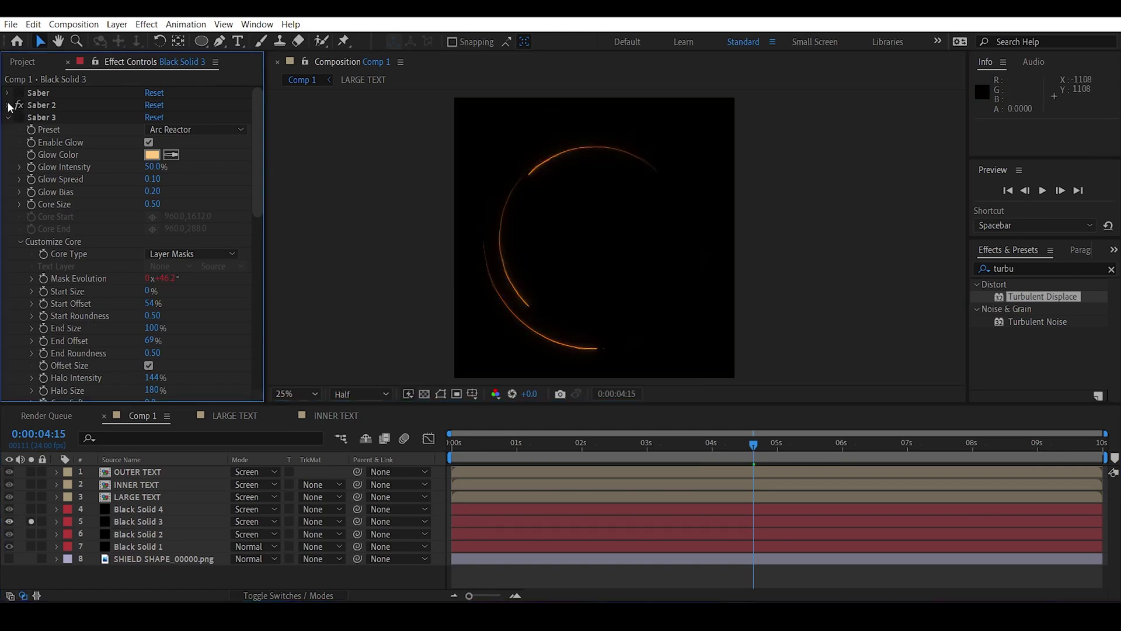
- Try full rings for Saber 2 on Black Solid 3 with End Offset 100% and Start Size 100%
left_click(8, 106)
left_click(49, 93)
left_click_drag(152, 316, 201, 318)
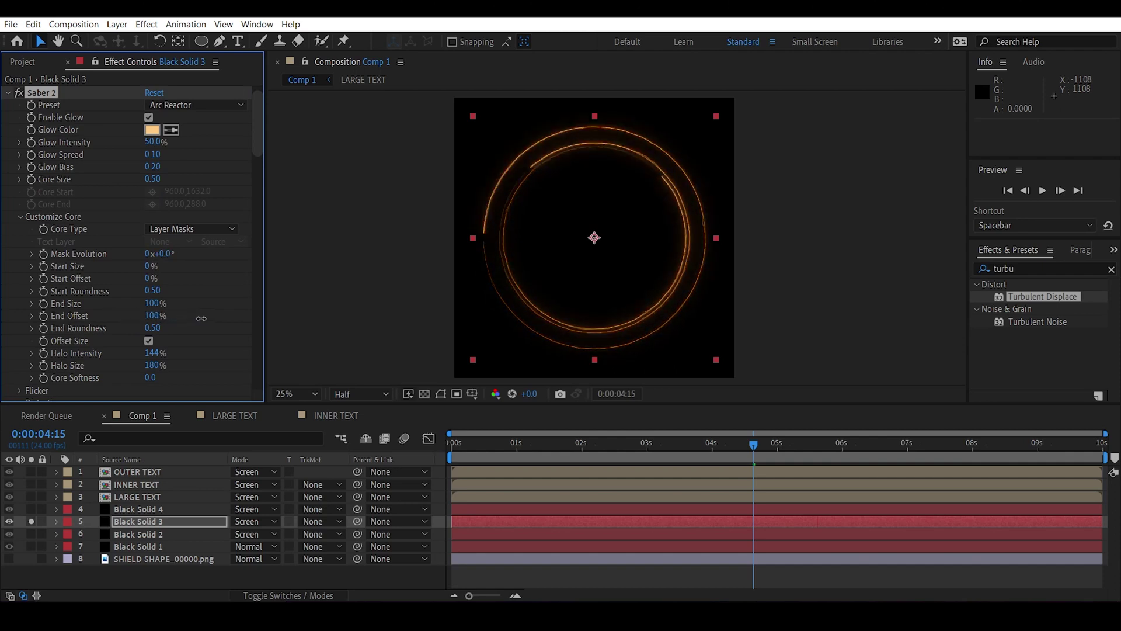
left_click(148, 267)
type("100")
key("Return")
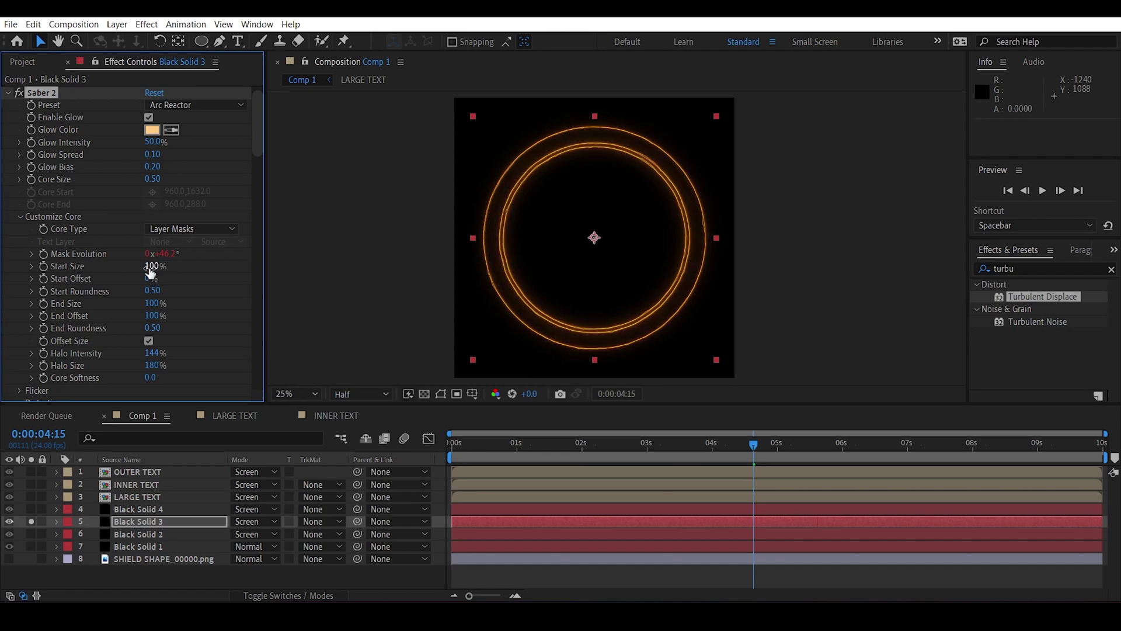
key("Home")
left_click_drag(151, 316, 225, 314)
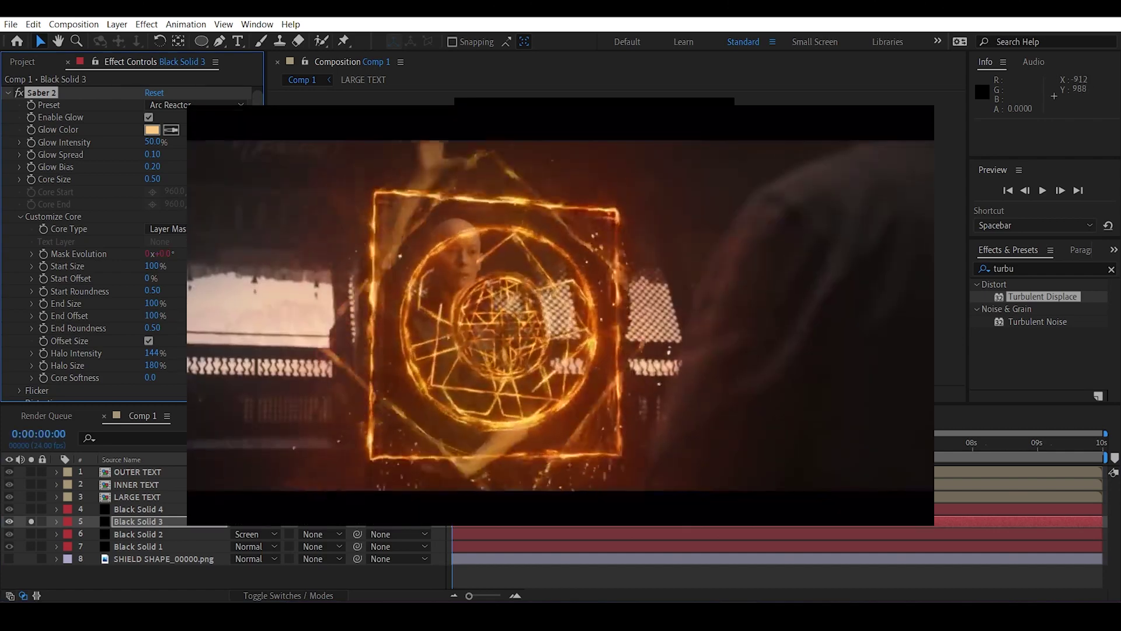
- Undo the Saber 2 value changes, the disabled Saber effects and the solo on Black Solid 3
key("ctrl+z")
key("ctrl+z")
key("ctrl+z")
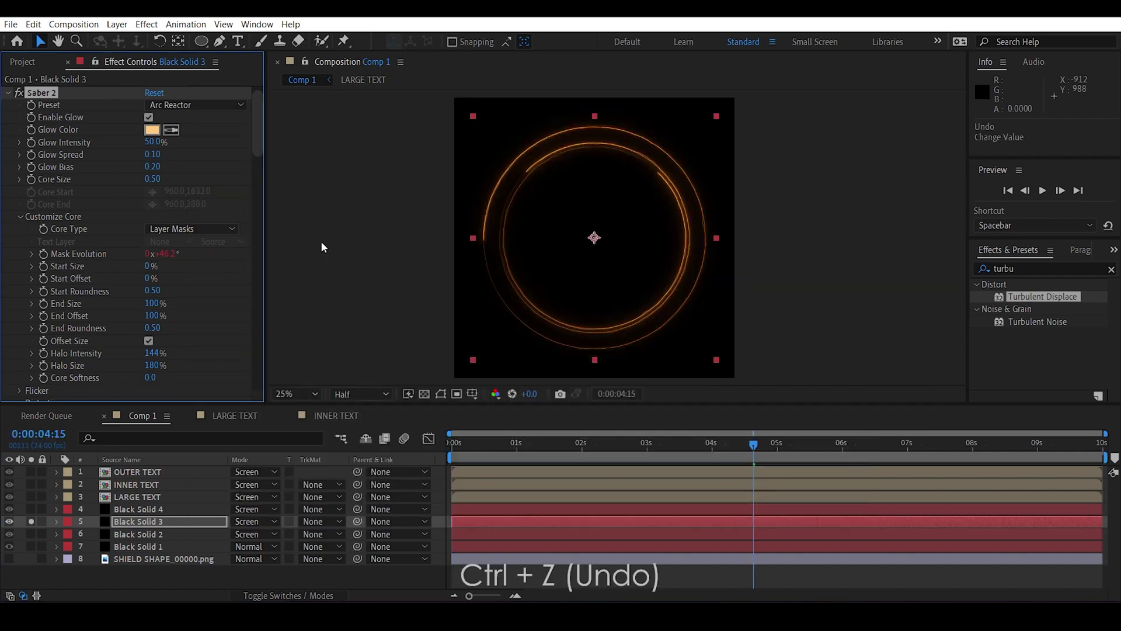
key("ctrl+z")
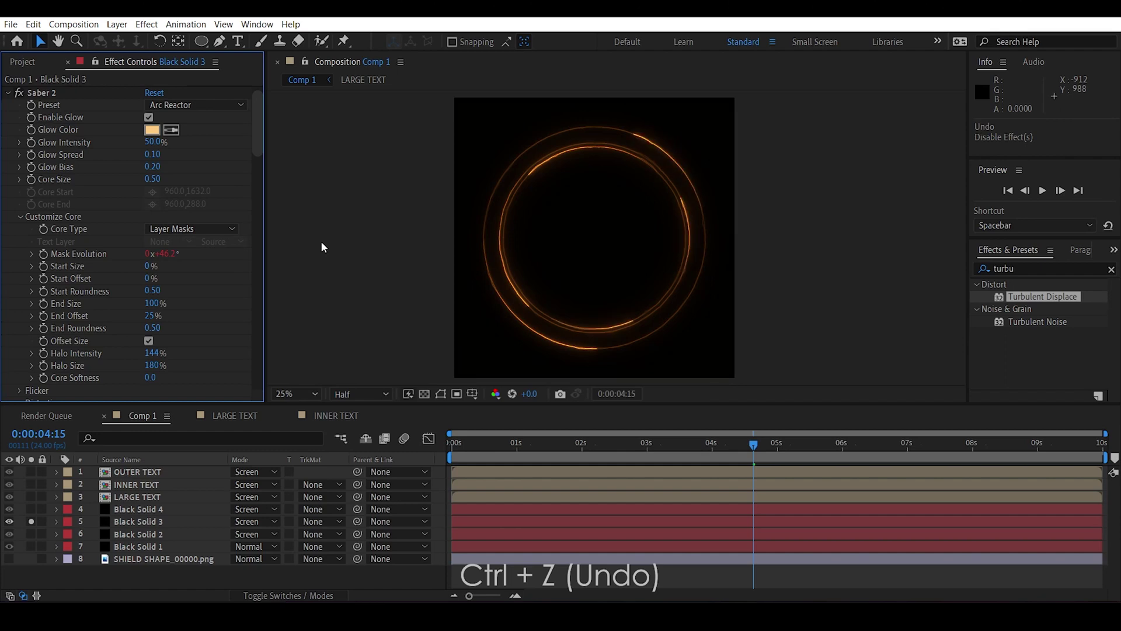
key("ctrl+z")
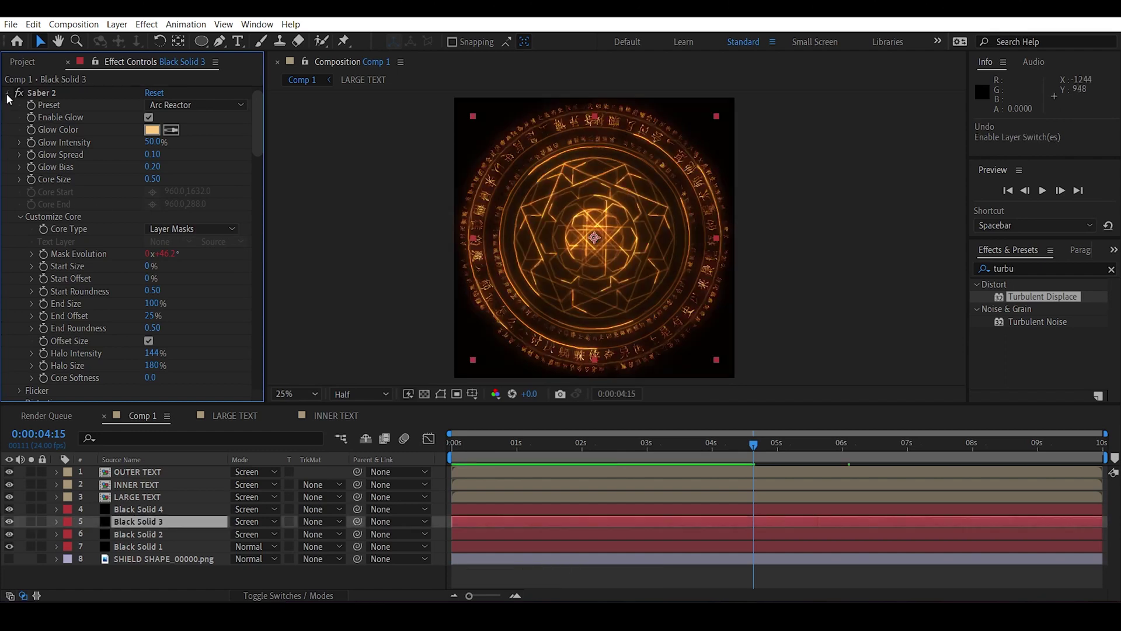
- Collapse the Saber effects of Black Solid 3 and preview the whole shield from the start
left_click(8, 92)
left_click(8, 105)
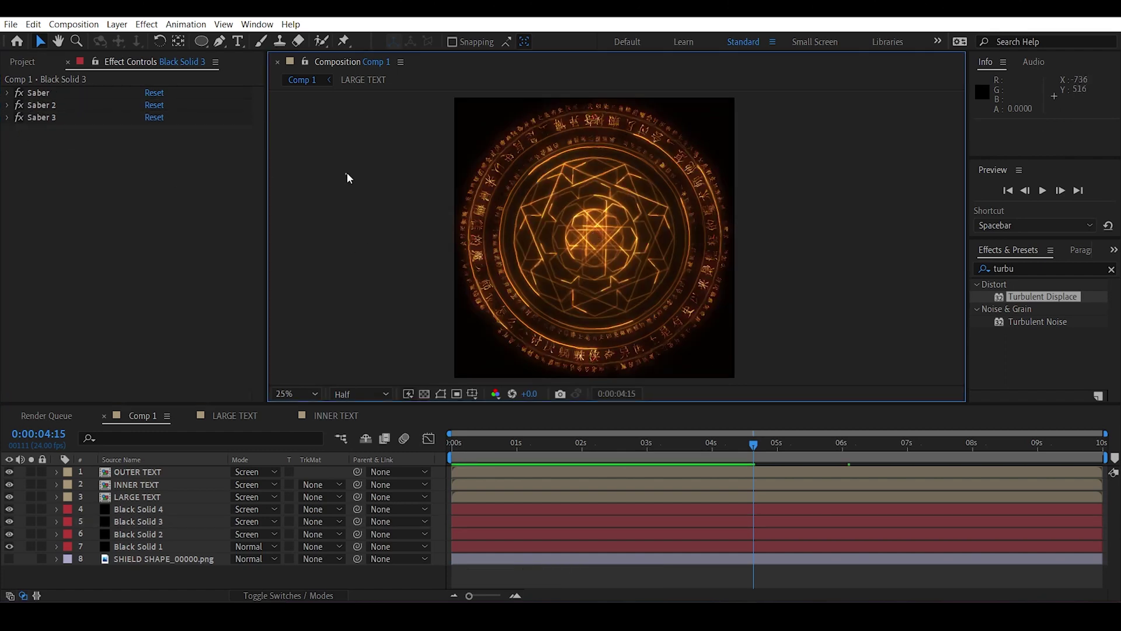
left_click(505, 444)
key("space")
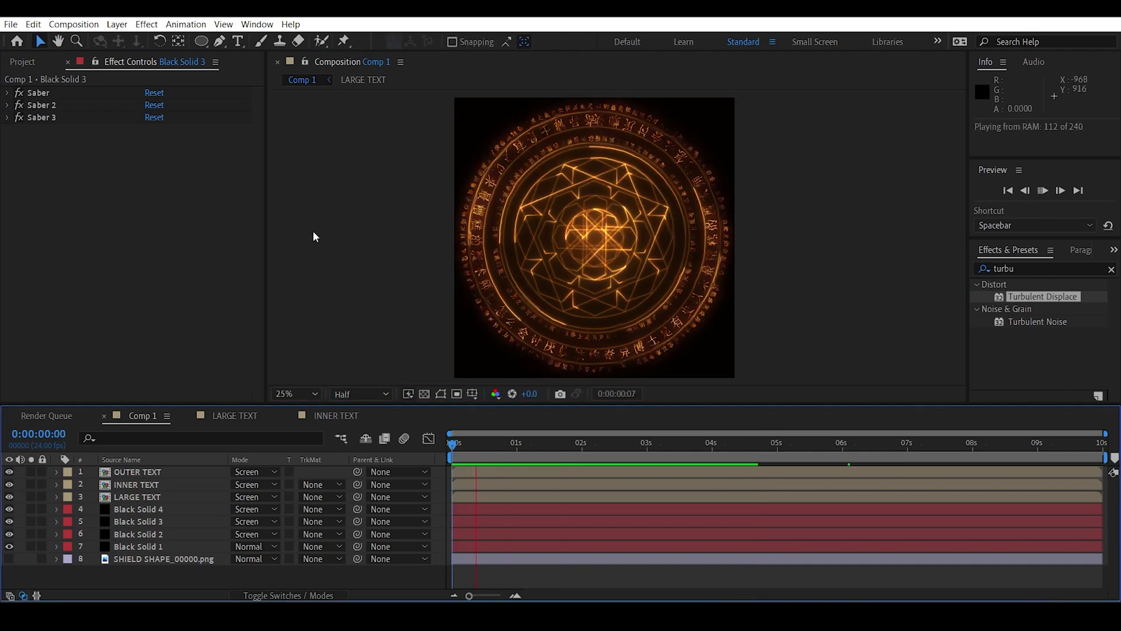